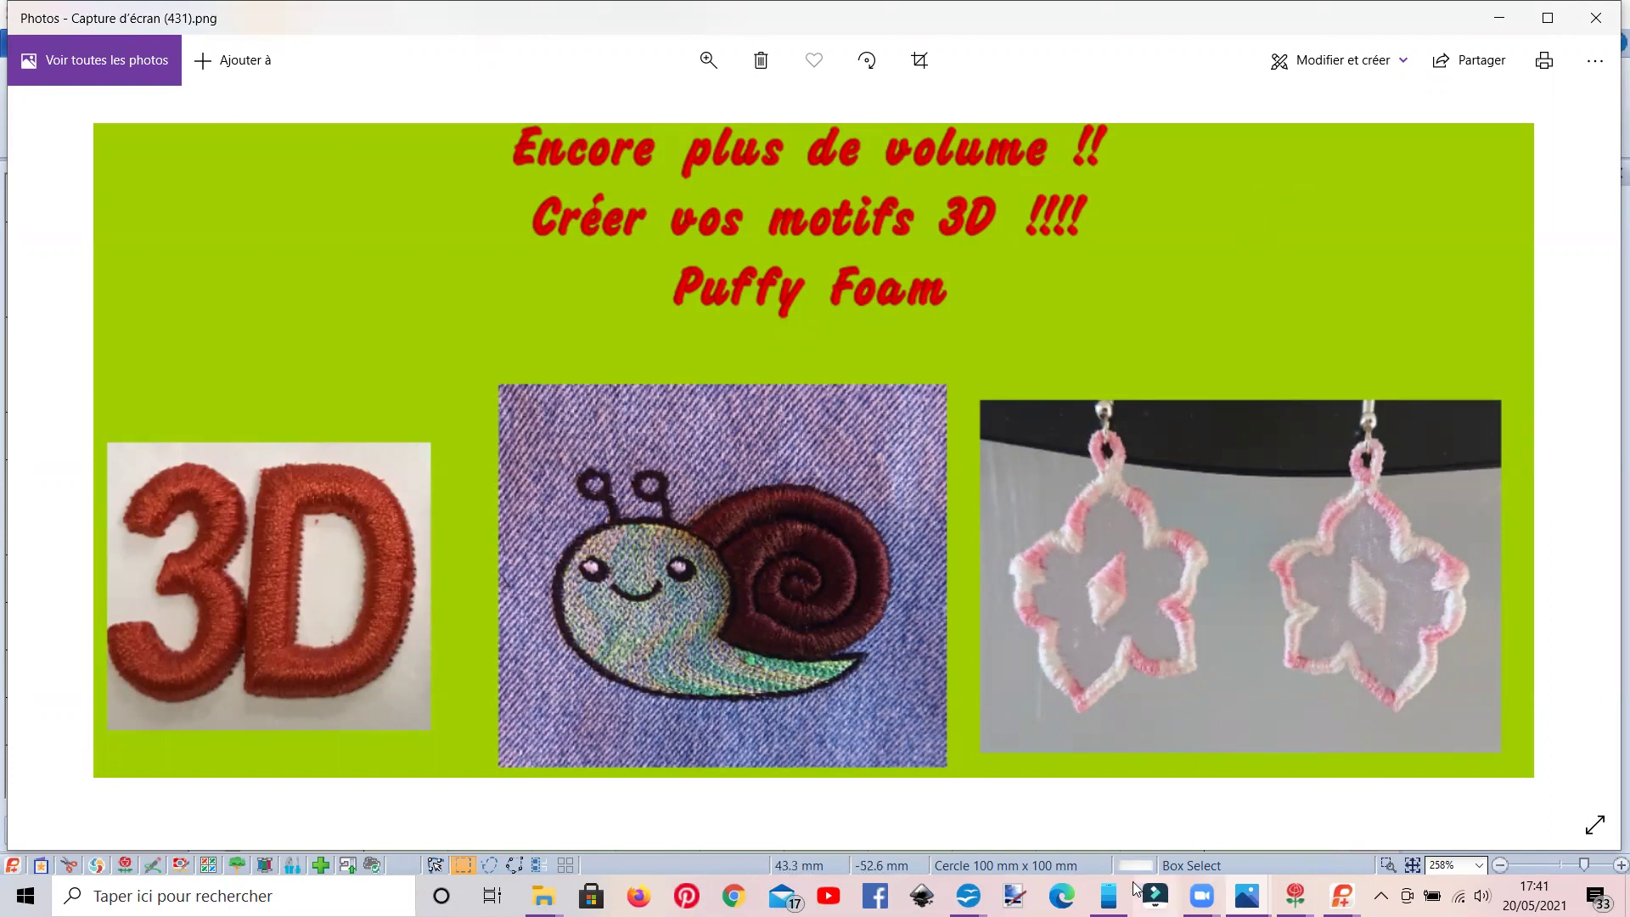
Switch to PREMIER+ 2 Embroidery Ultra and view the Foam category of the lettering fonts.
mouse_move(1108, 893)
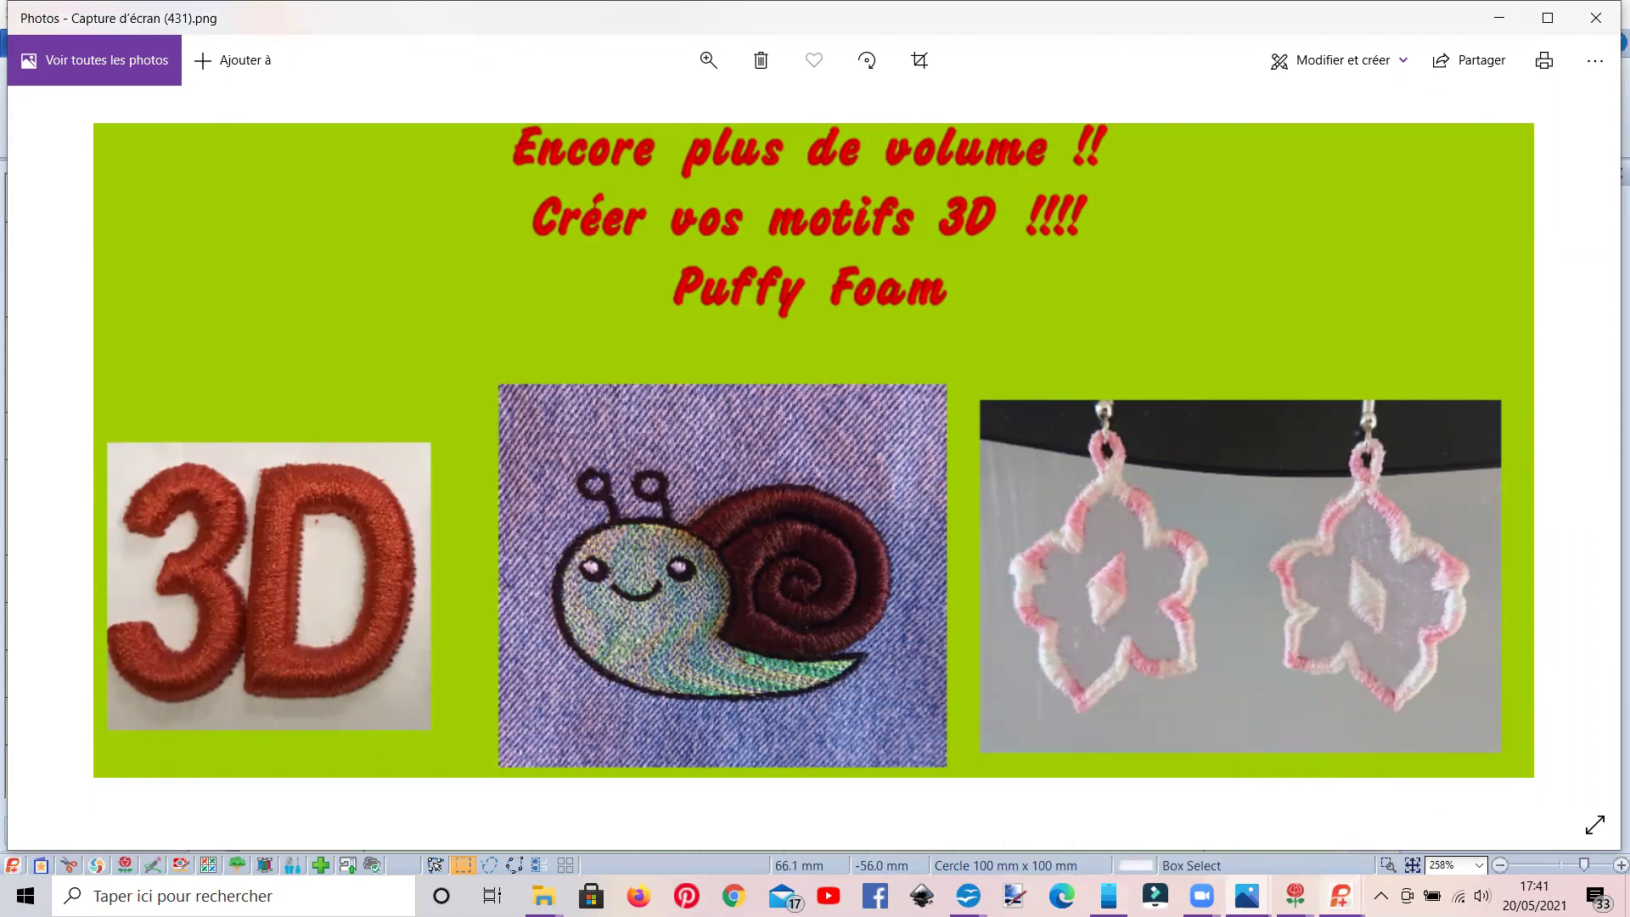
mouse_move(1340, 896)
click(1251, 798)
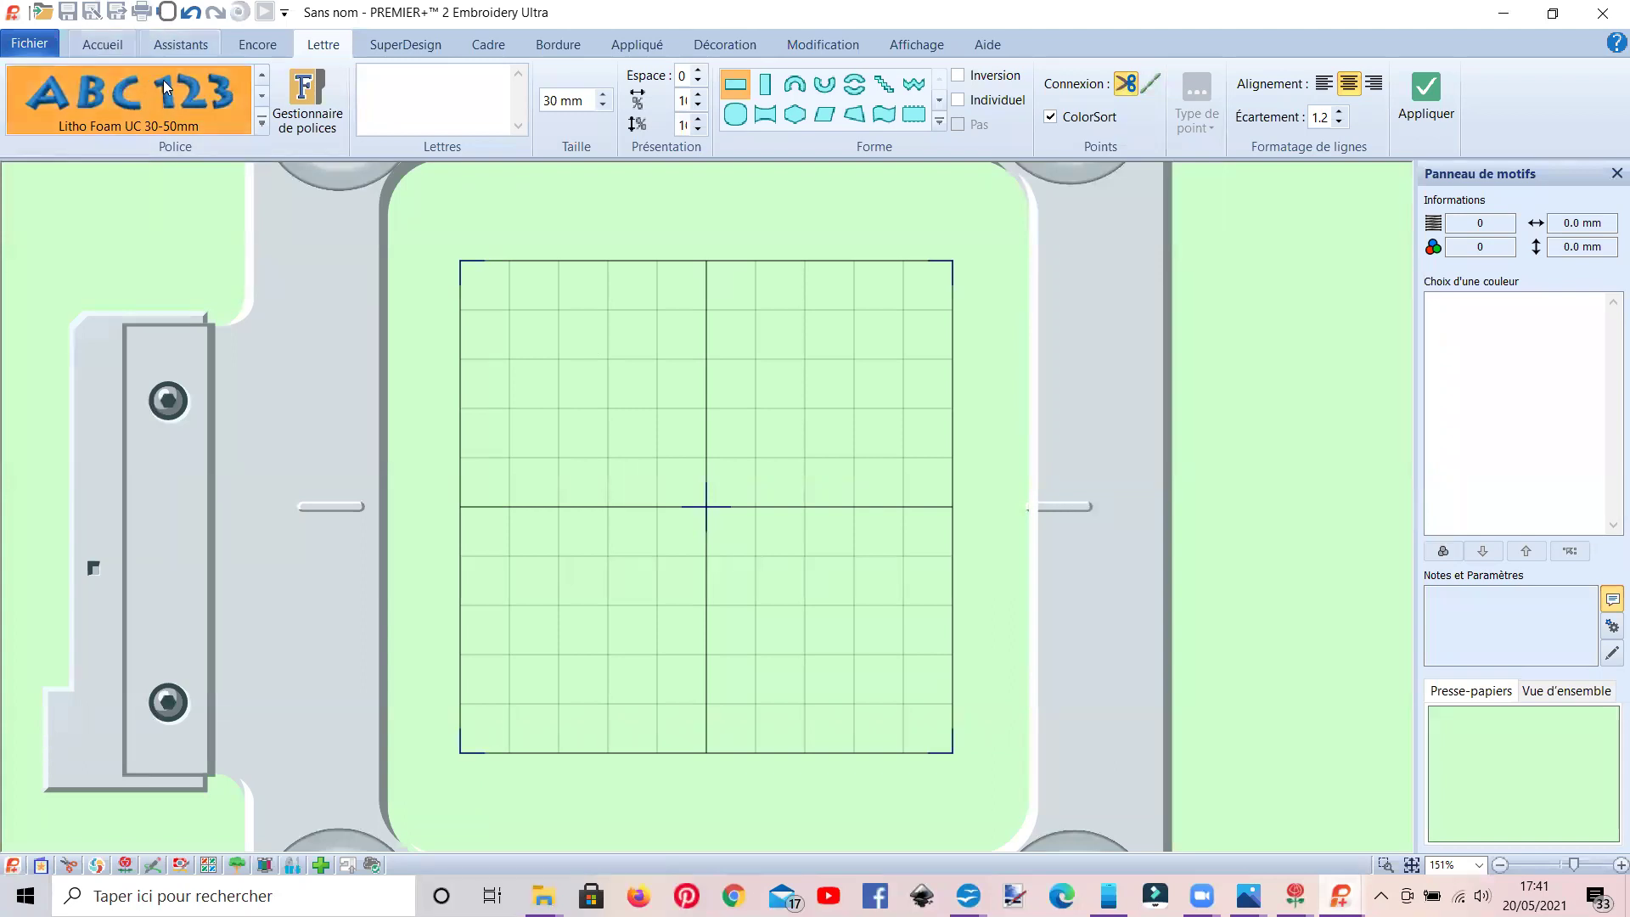
click(263, 122)
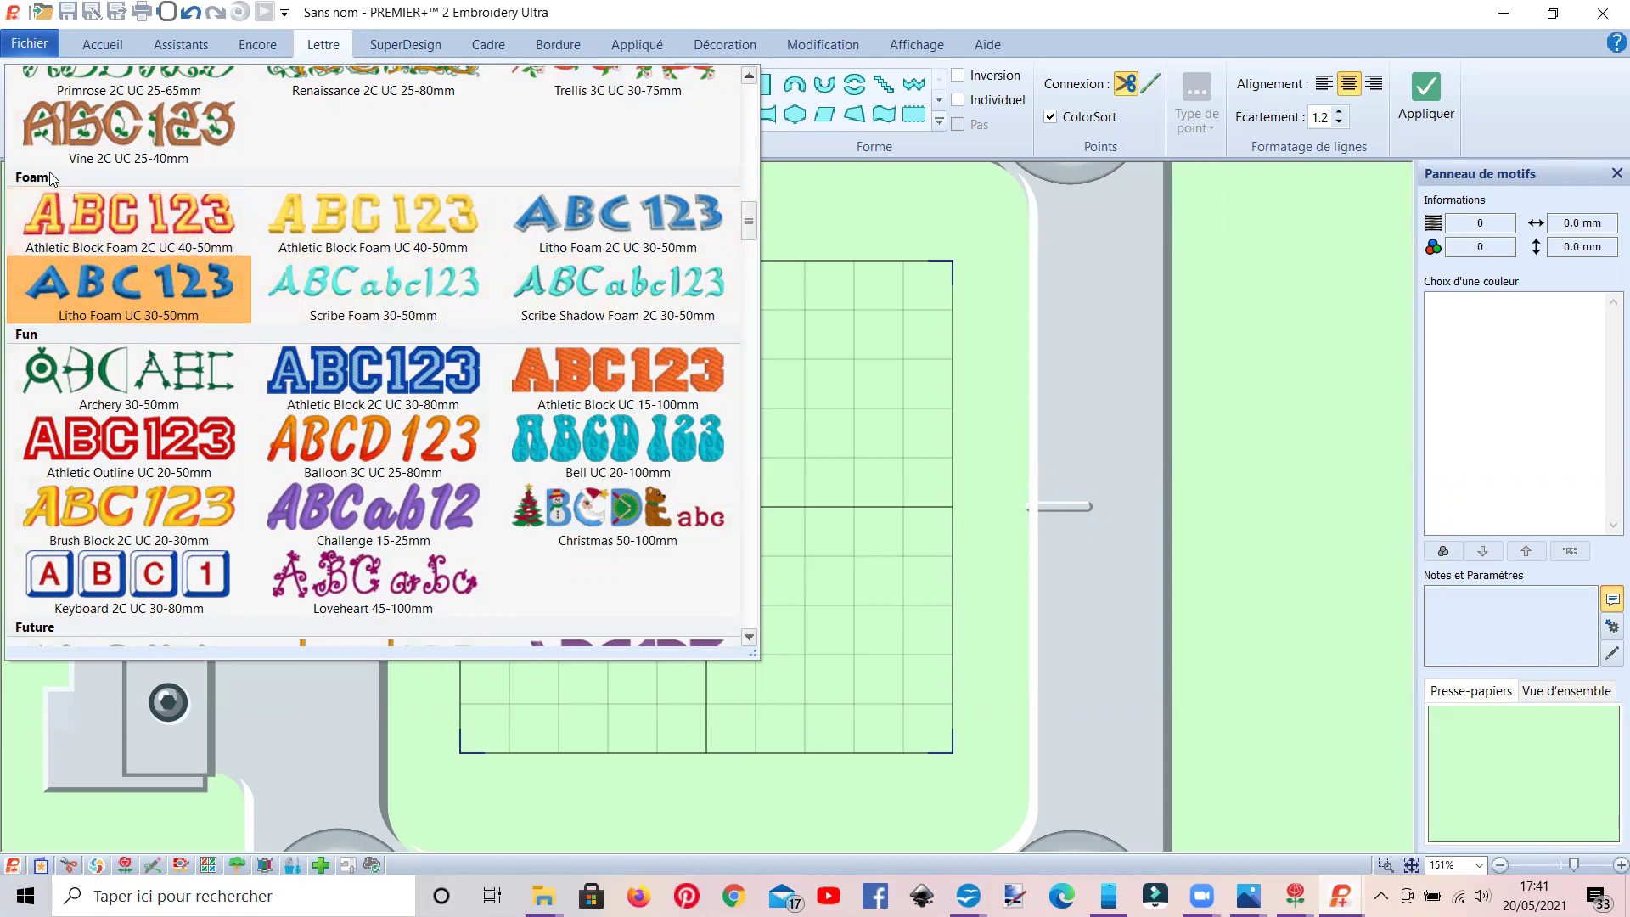
click(907, 389)
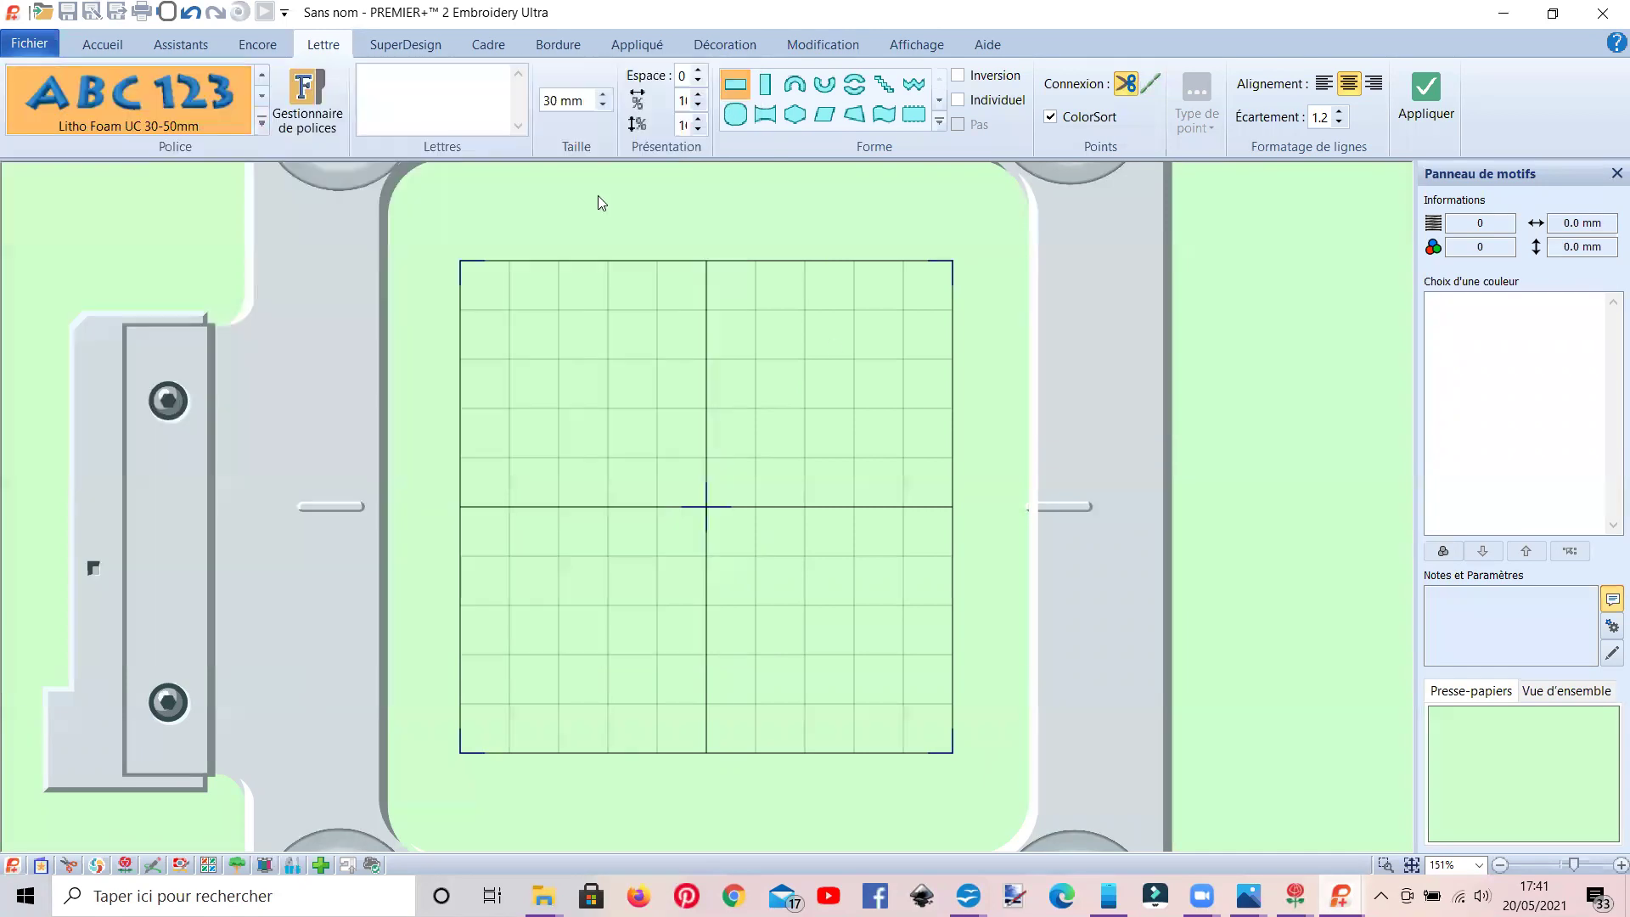
Insert the vertical oval frame from the Foam Shields 1 category into the empty design.
click(488, 44)
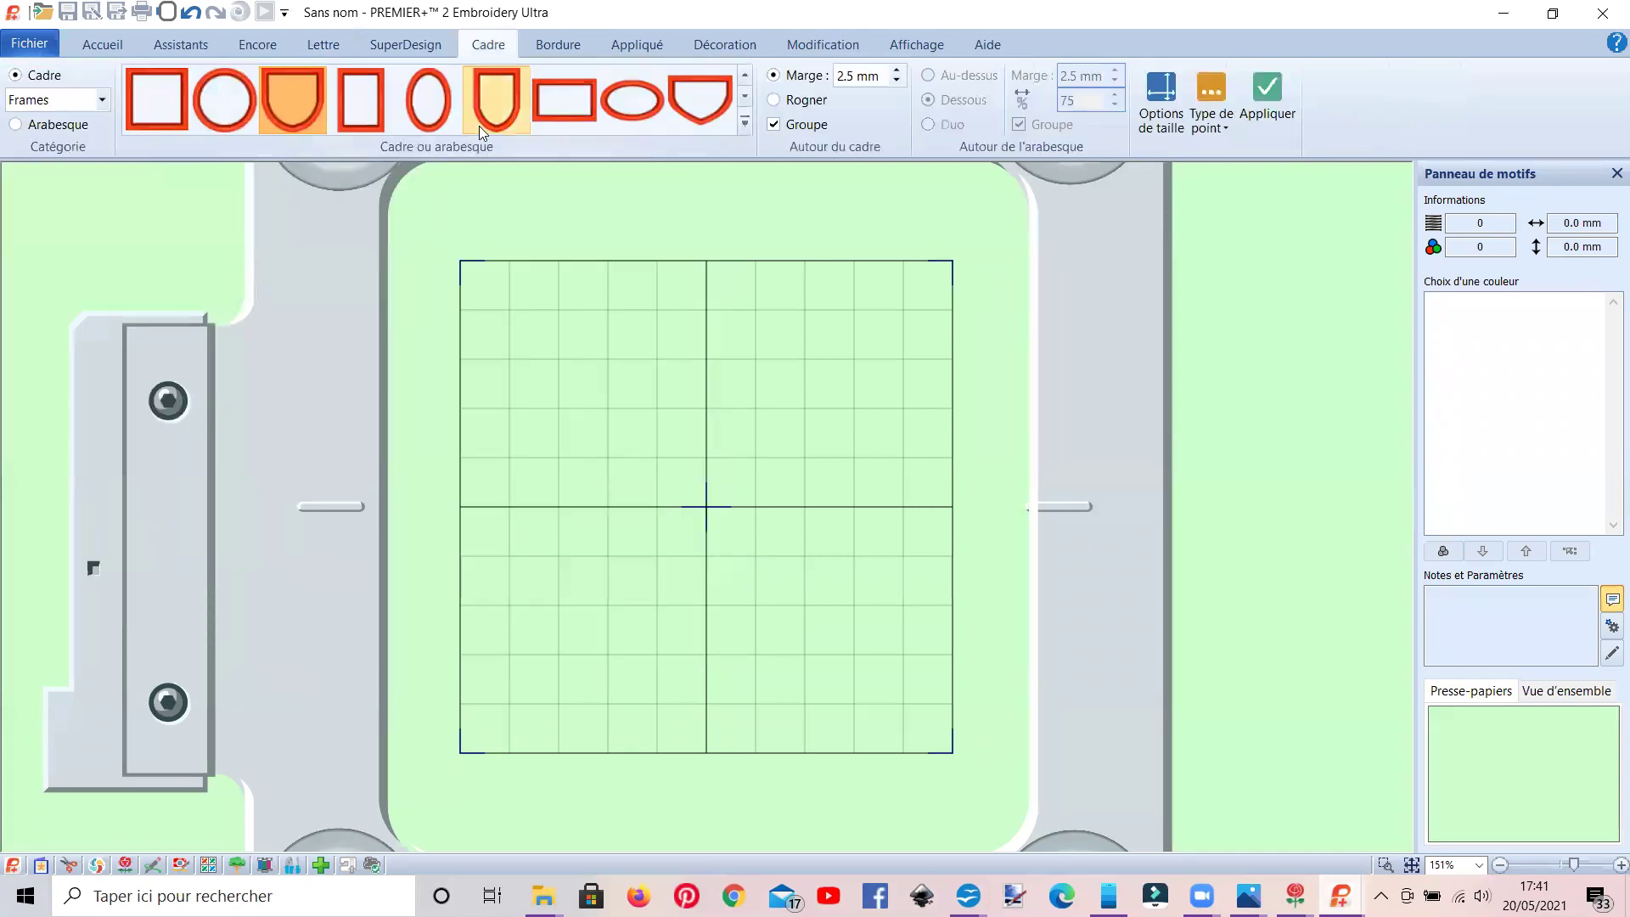
click(744, 123)
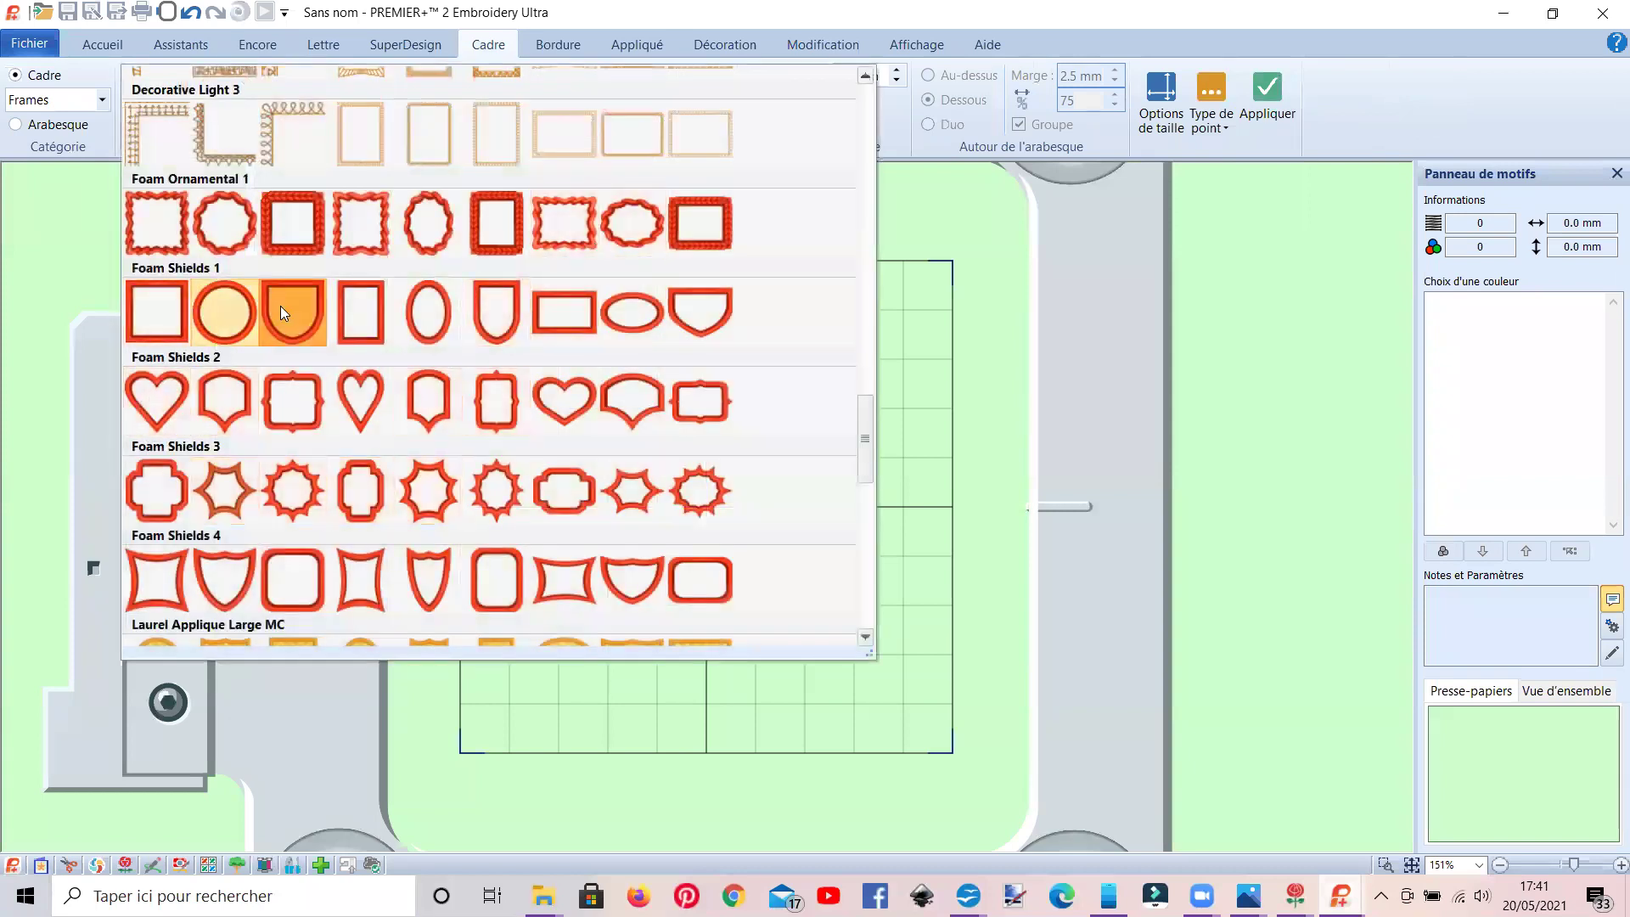
click(425, 327)
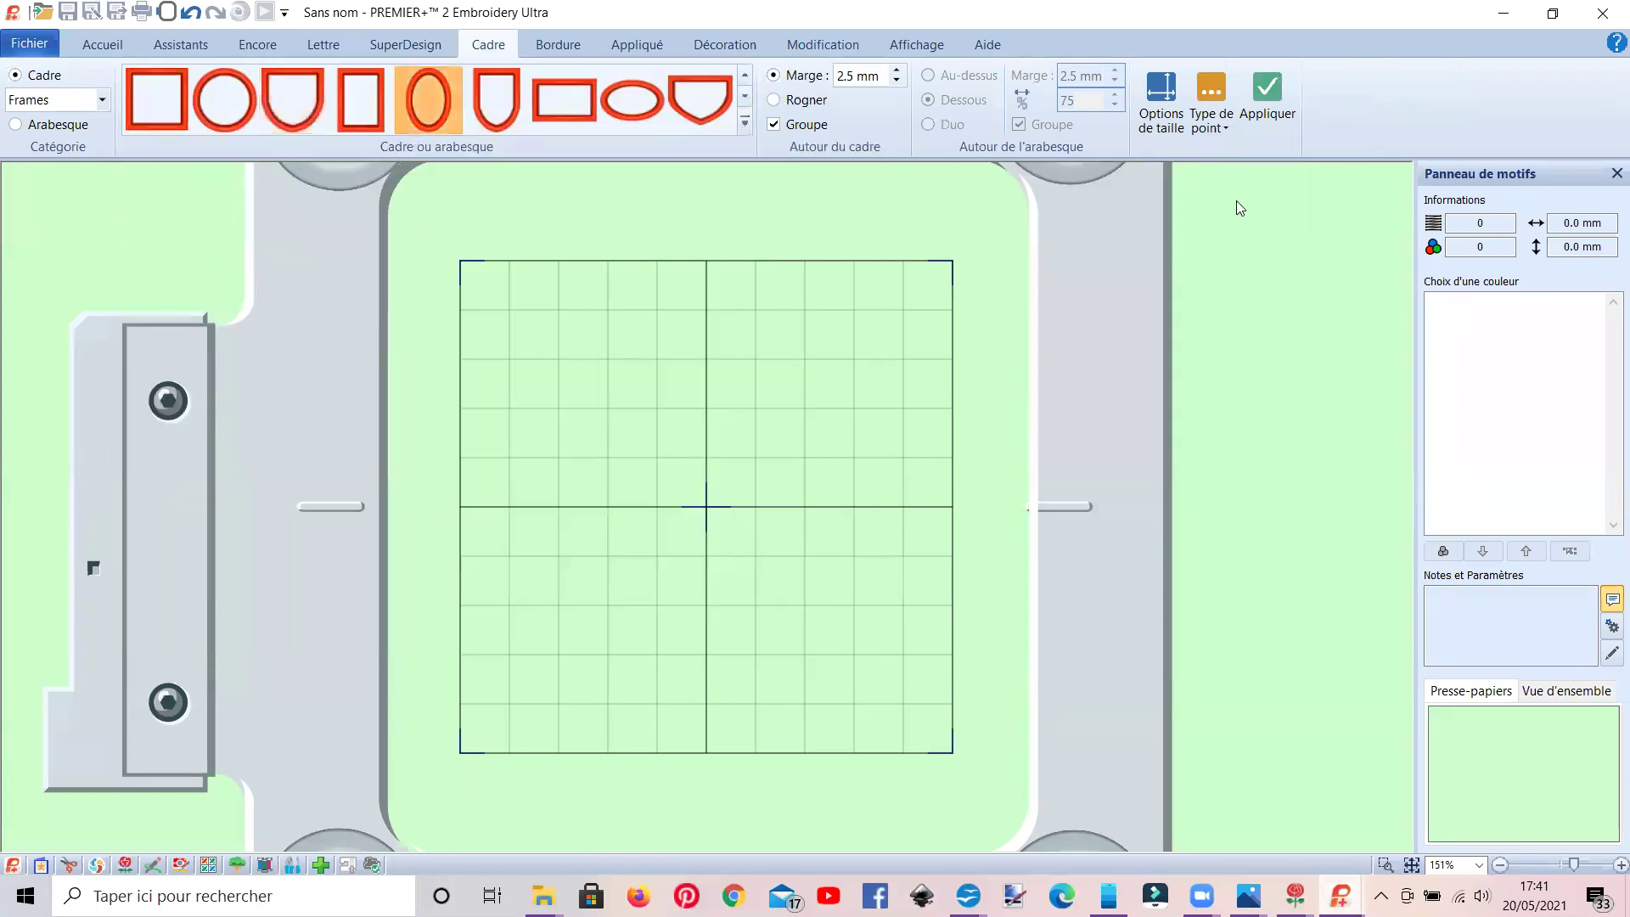
click(1253, 90)
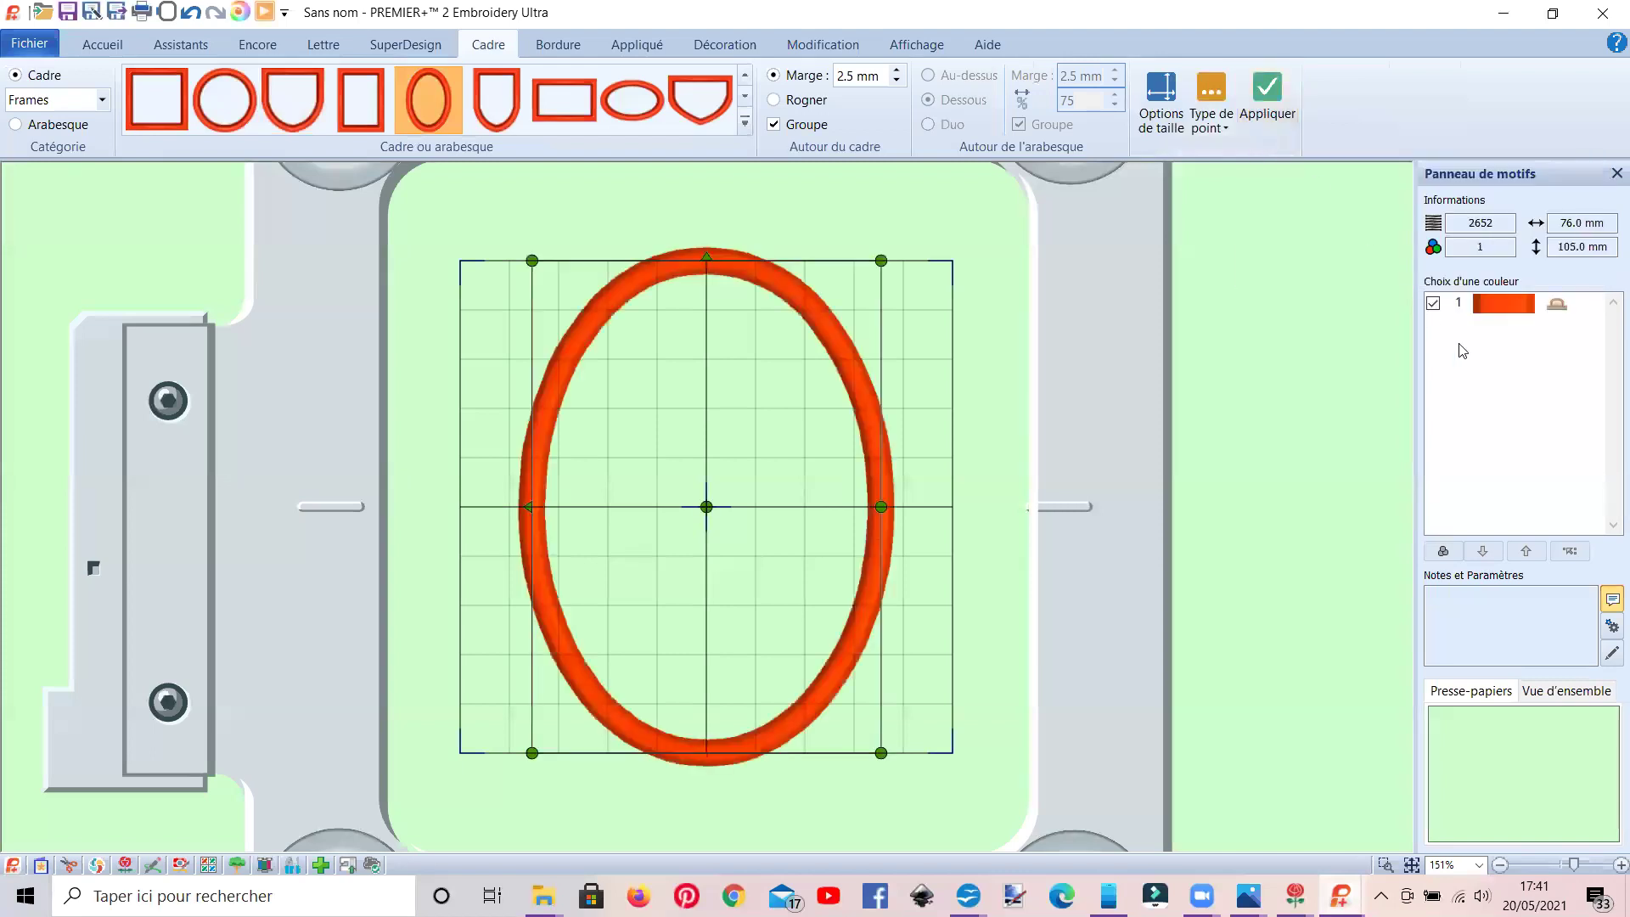
mouse_move(1565, 311)
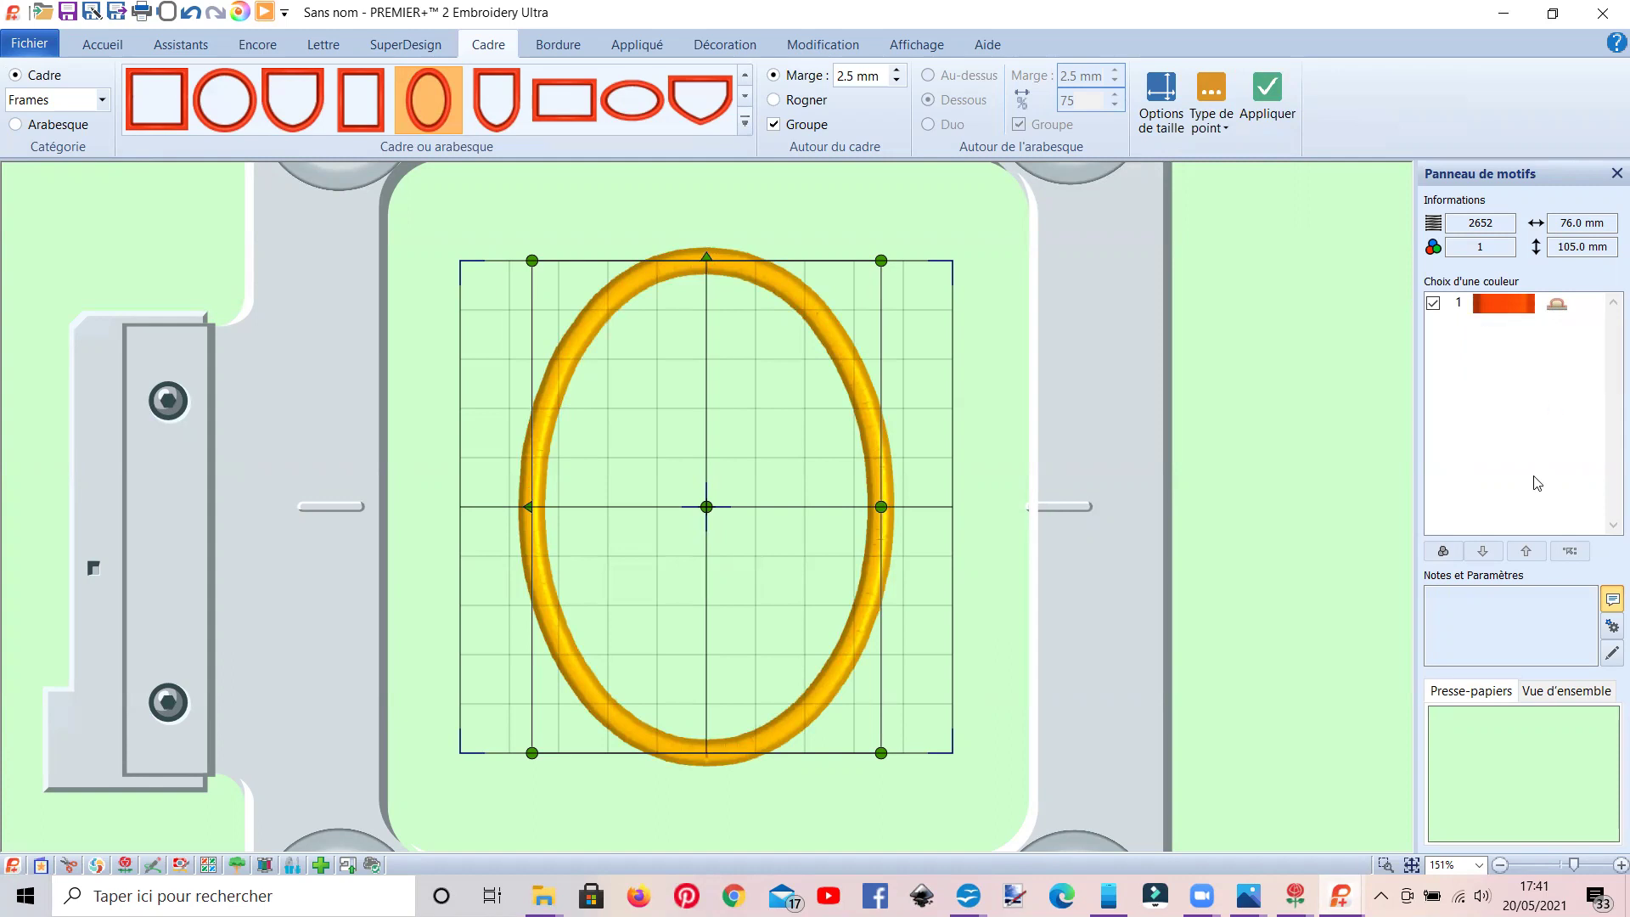
Switch to exemples.edo in PREMIER+ 2 Create and examine the running-stitch and satin column objects of the blue letter J.
mouse_move(1293, 895)
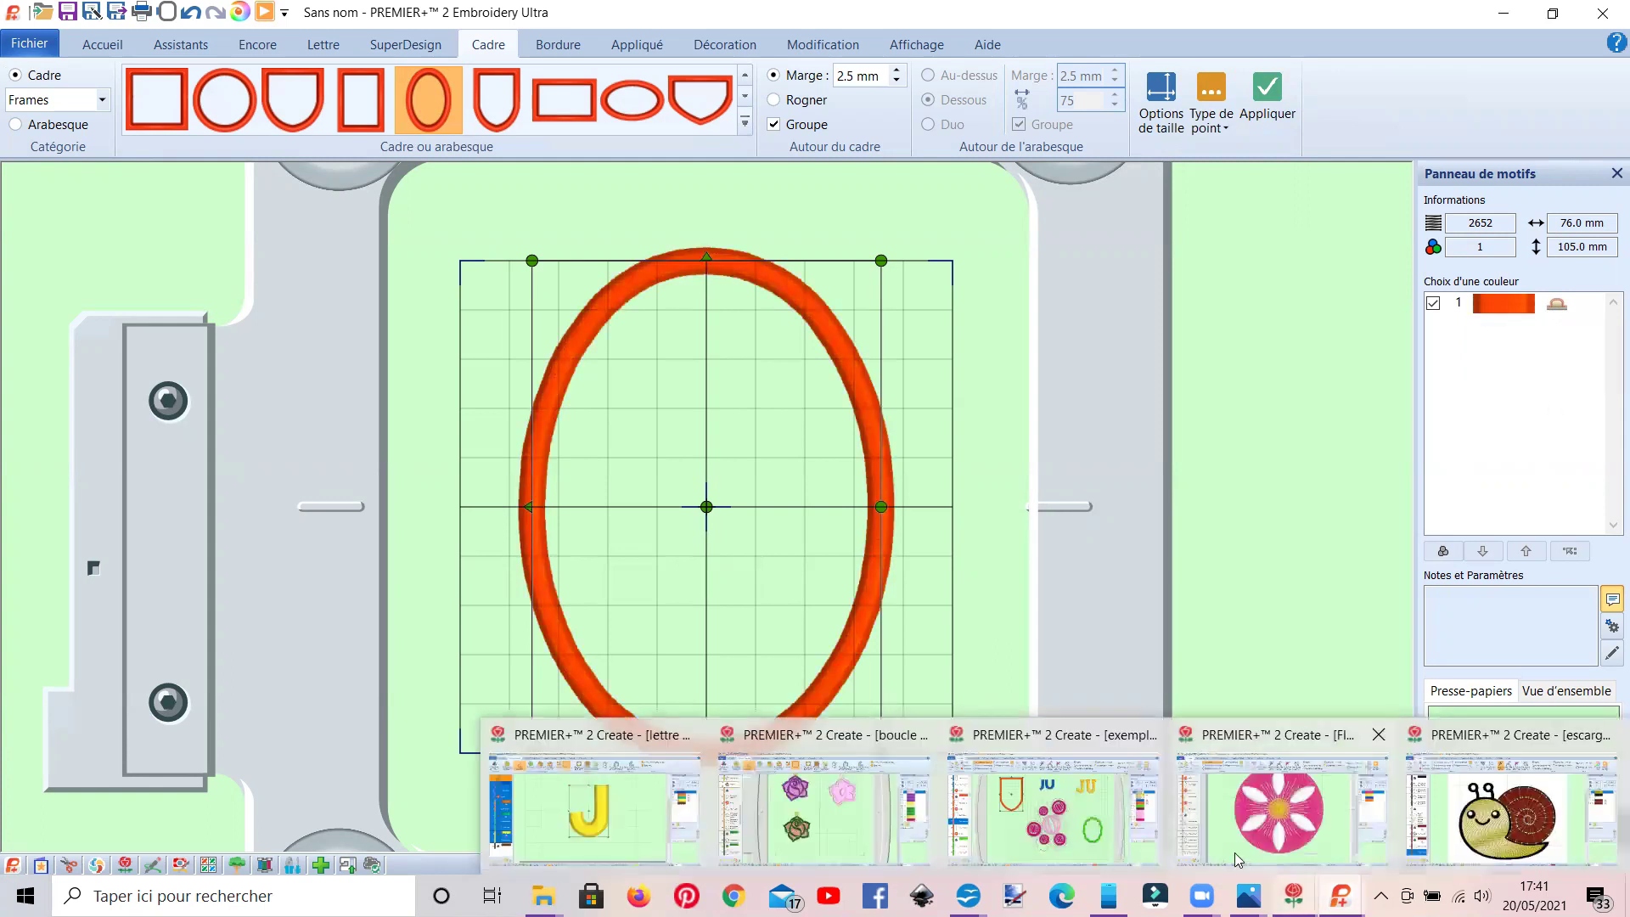
click(1044, 786)
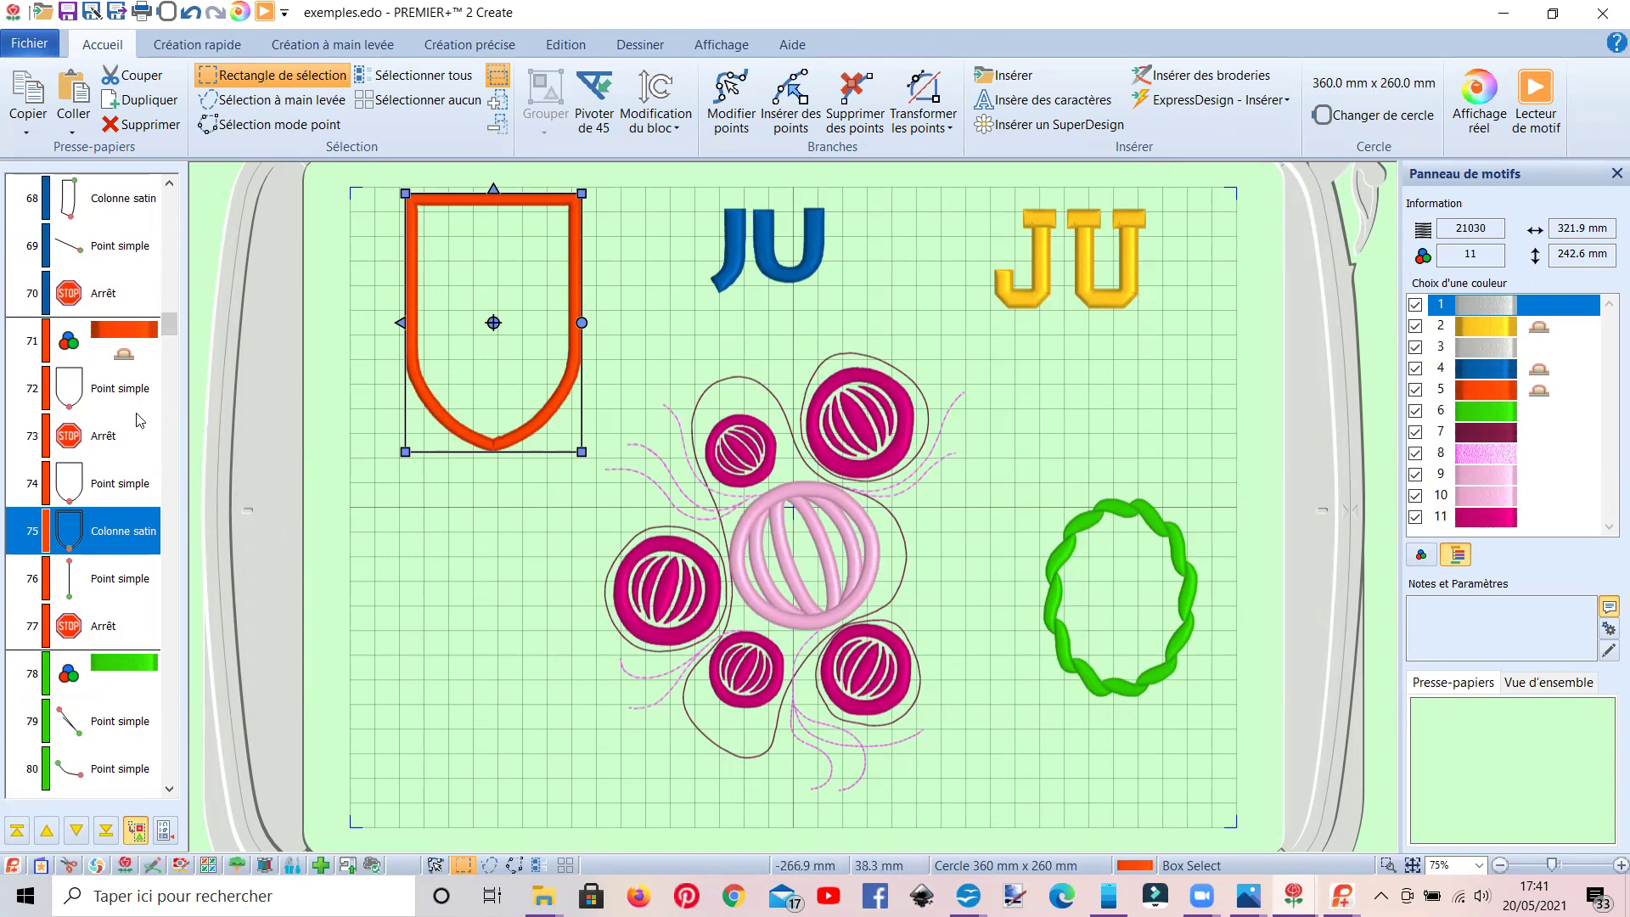
click(718, 271)
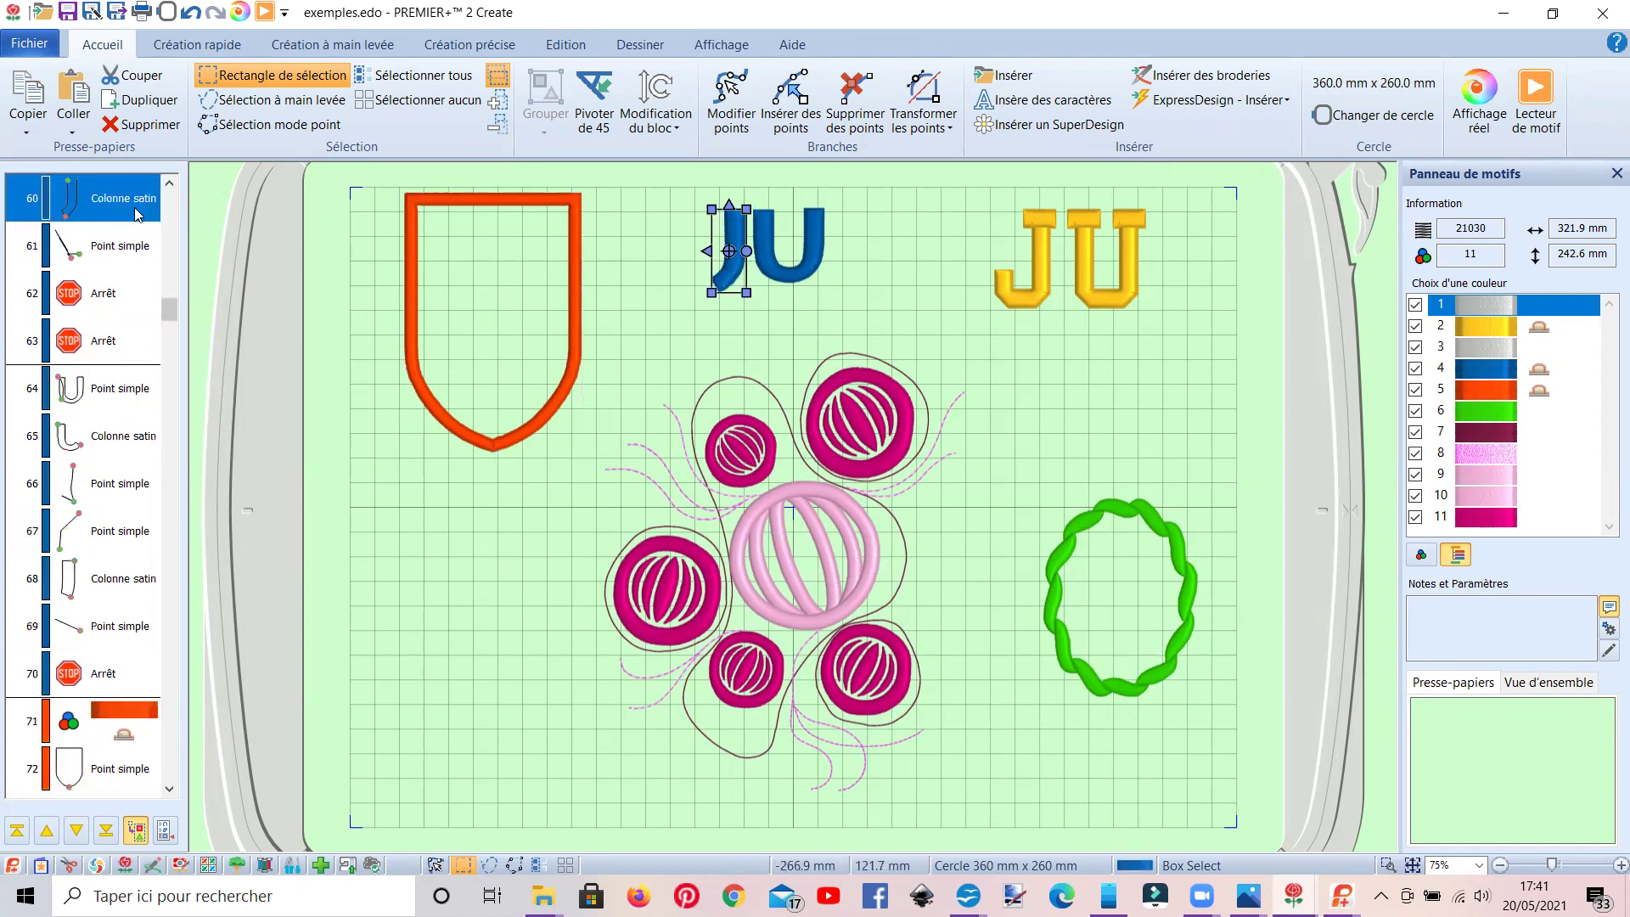
scroll(170, 304, up, 2)
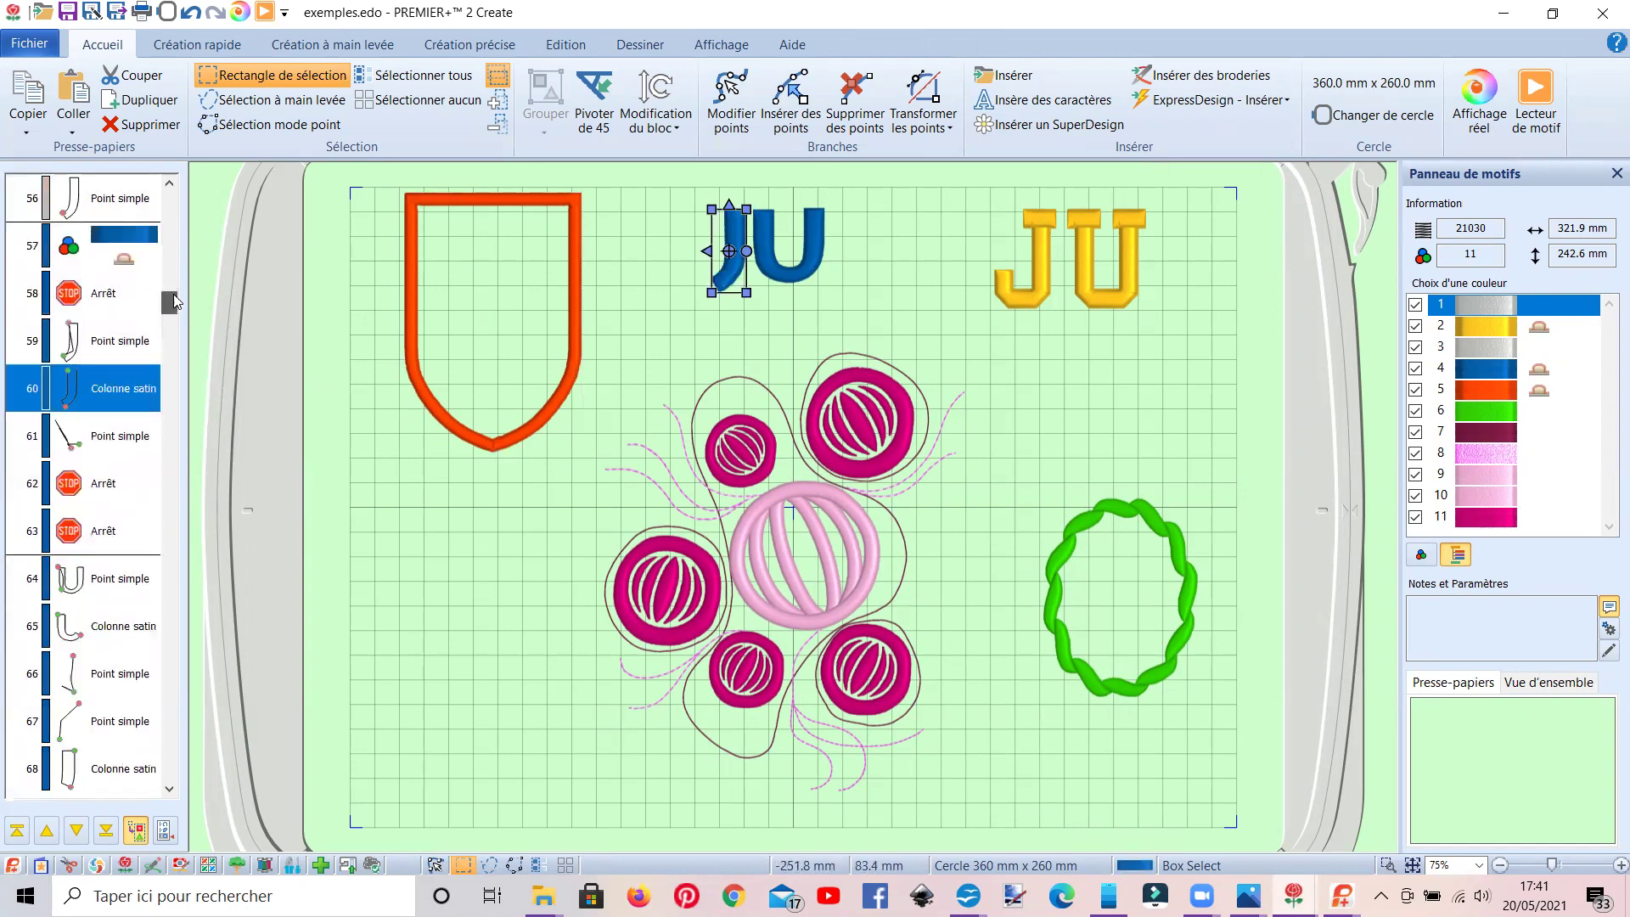
click(125, 343)
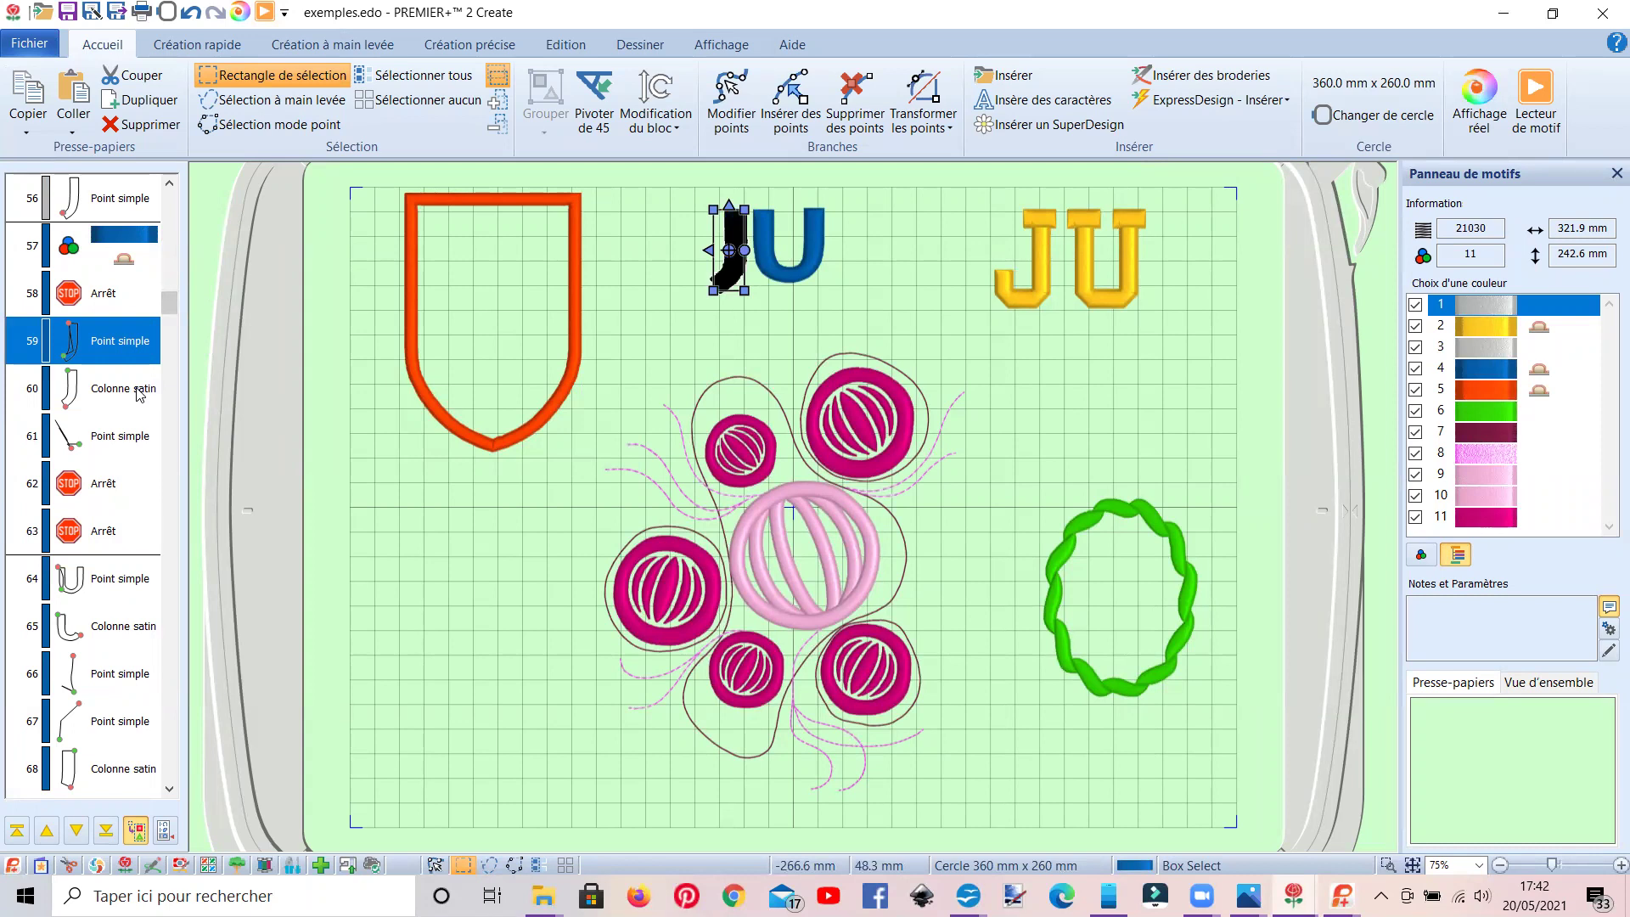
Examine the orange shield's stitch sequence and open the properties of its satin column.
click(414, 378)
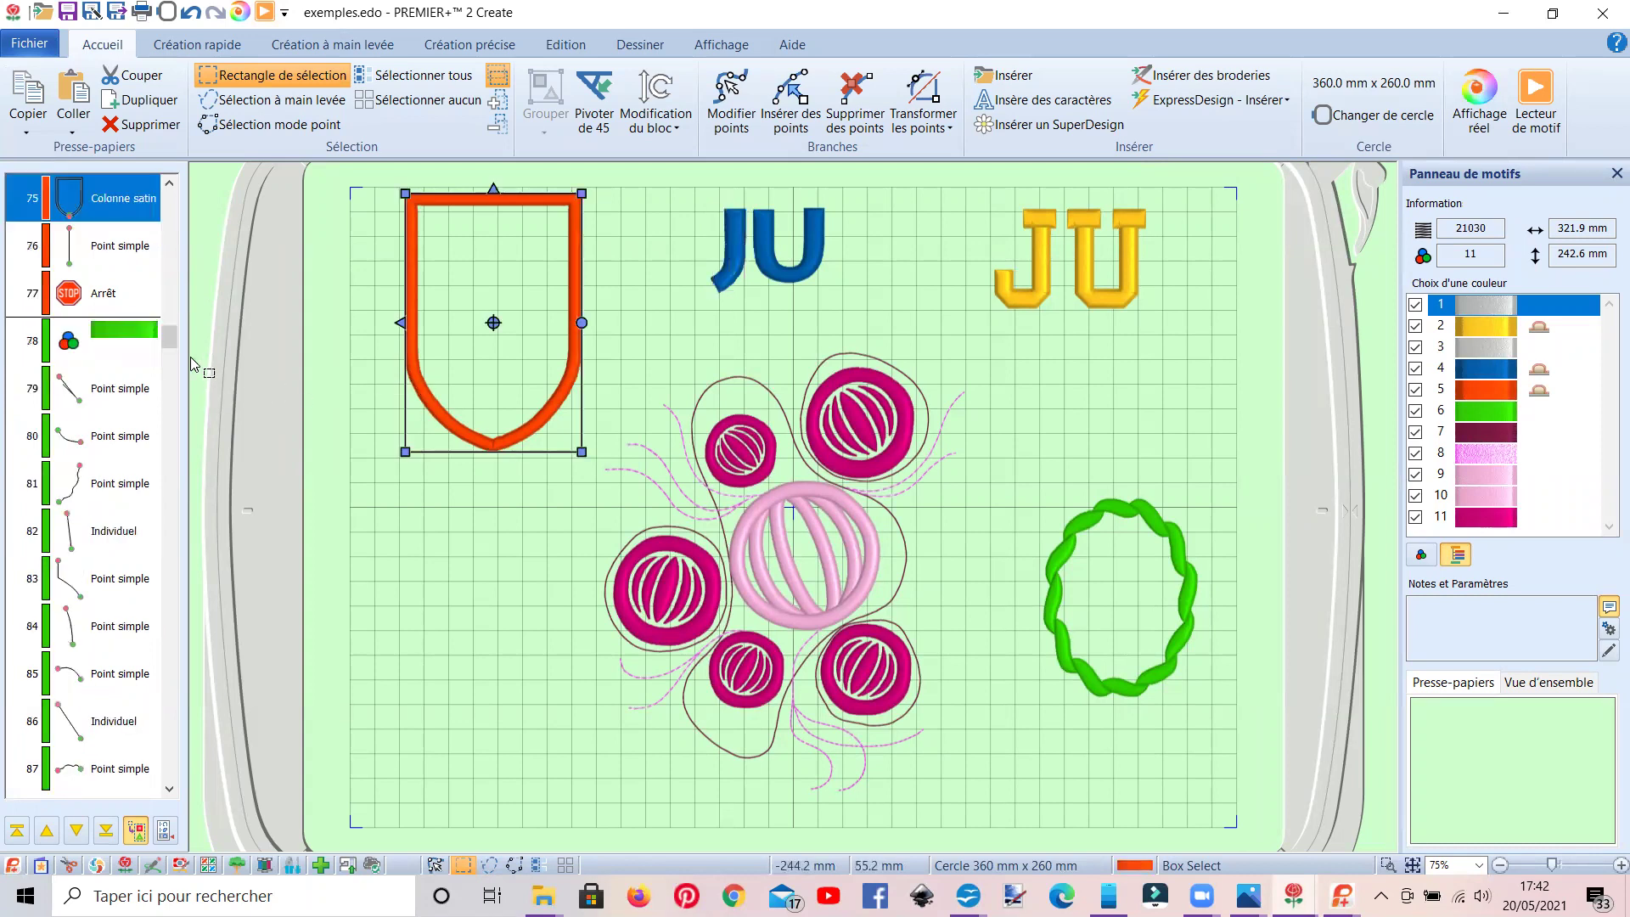
drag(177, 341, 175, 329)
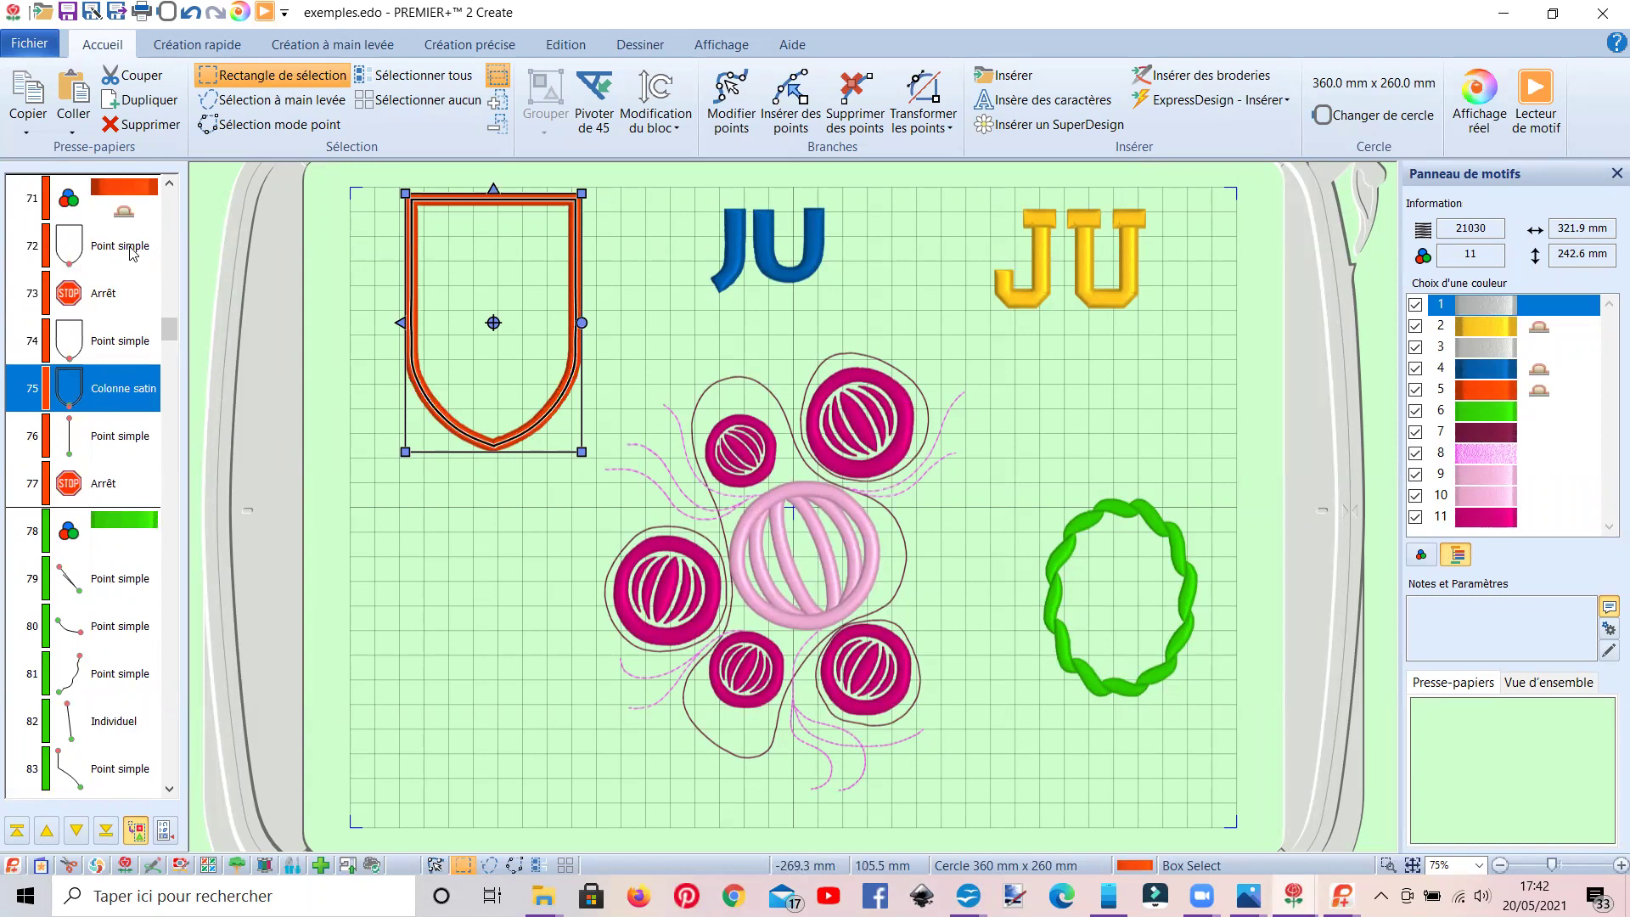
right_click(124, 383)
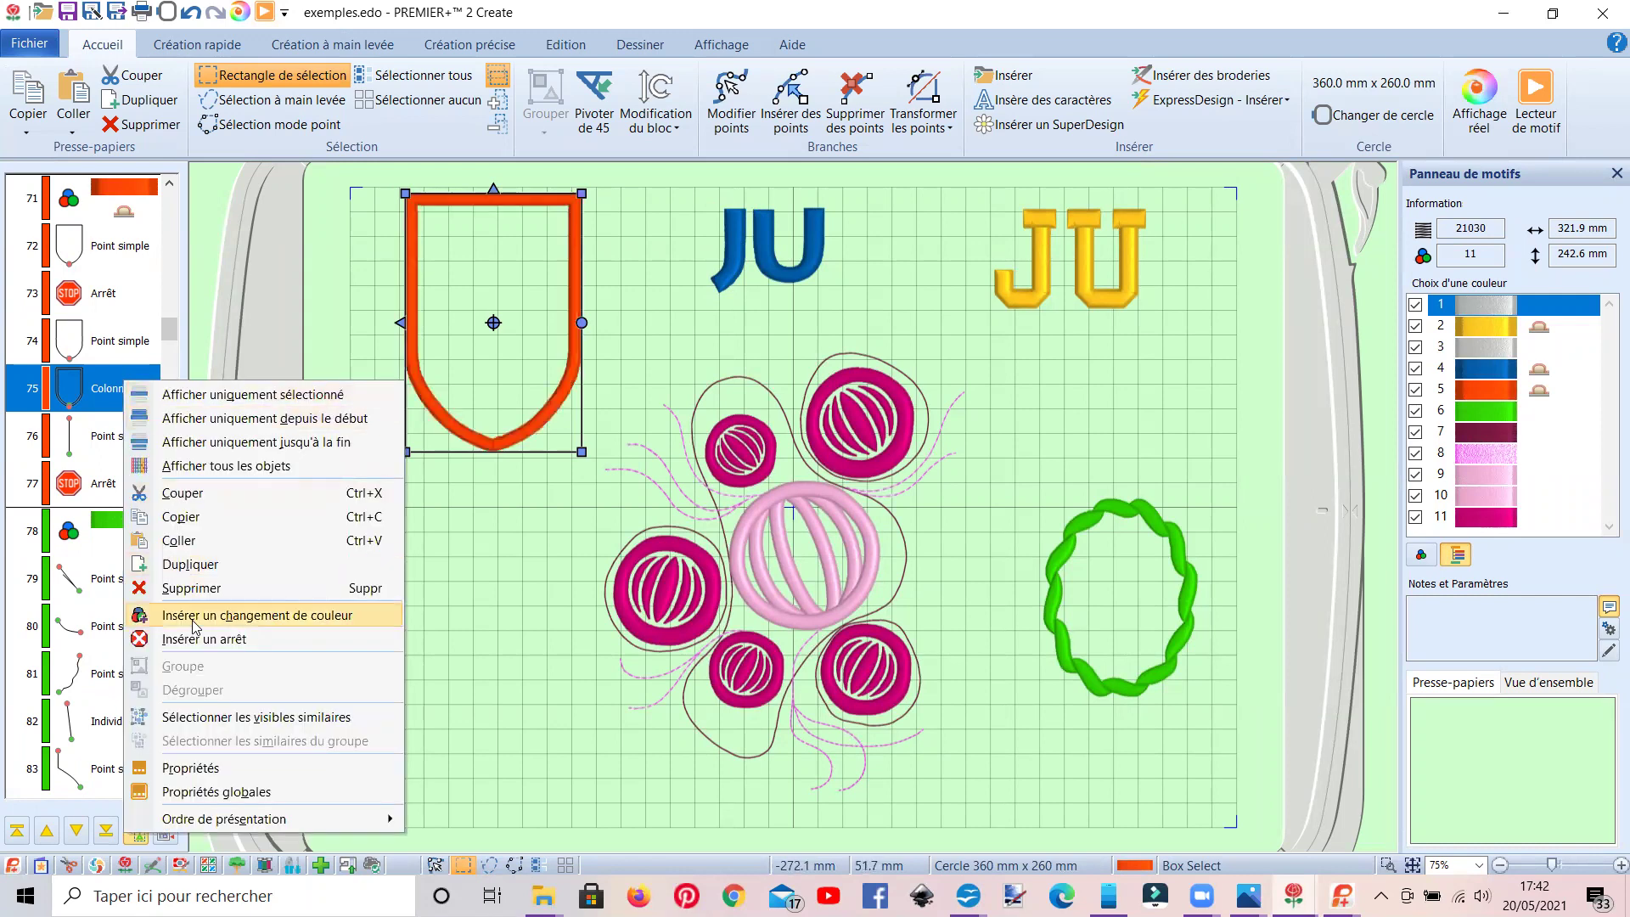
click(176, 769)
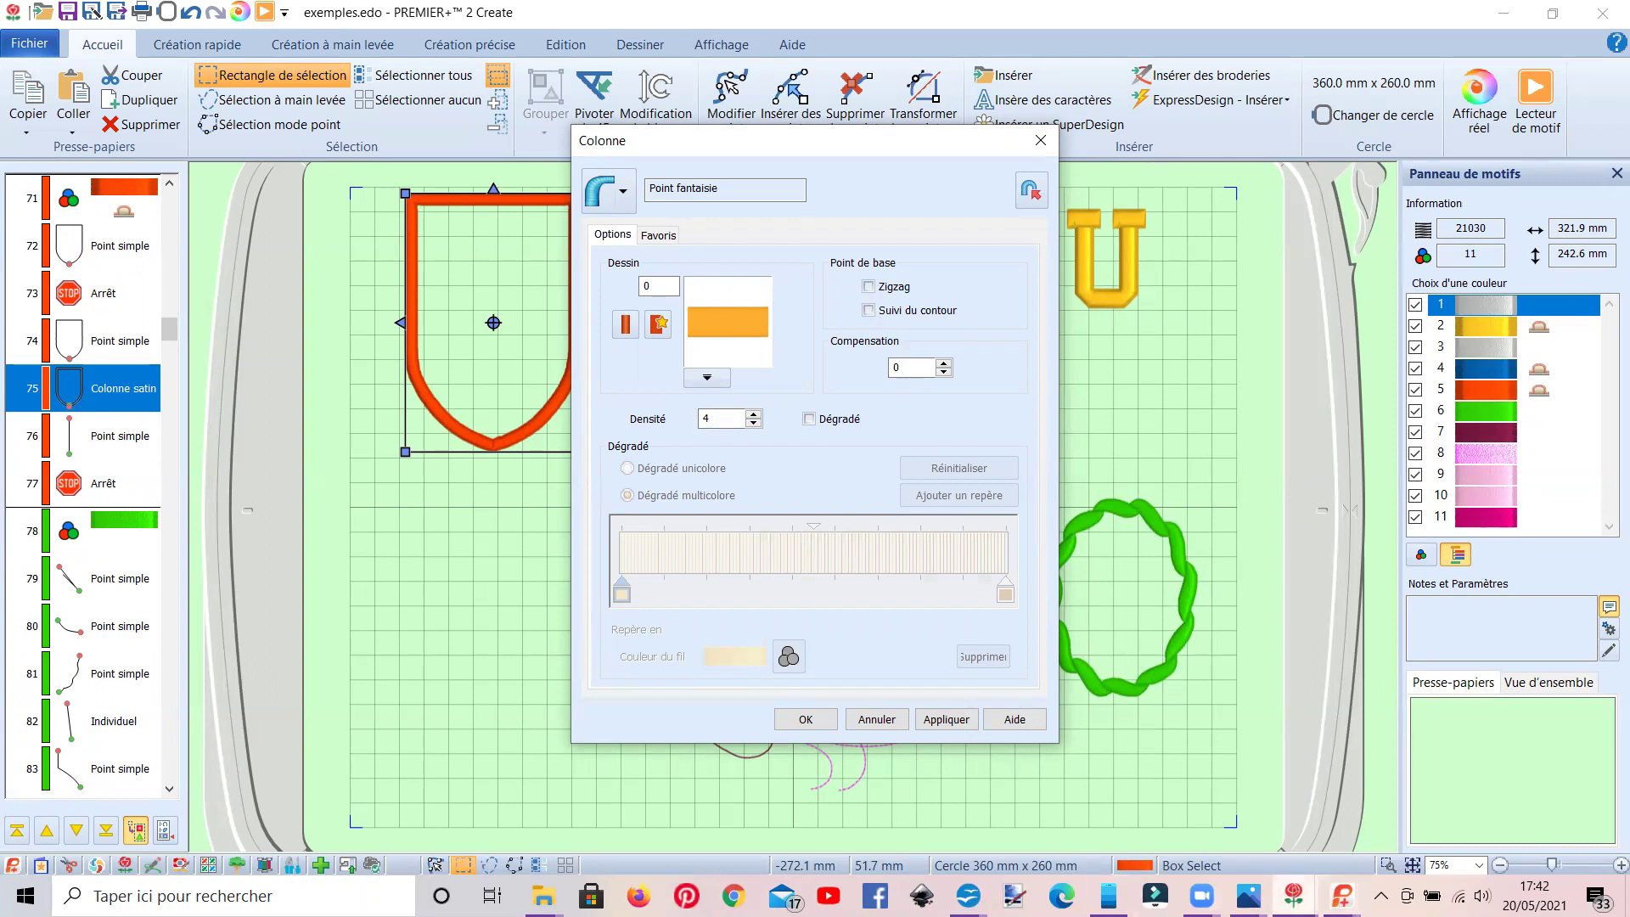
Switch to the Fleur Mousse design and delete the pink radial-fill circle and the yellow spiral-fill centre.
mouse_move(1294, 896)
click(1239, 827)
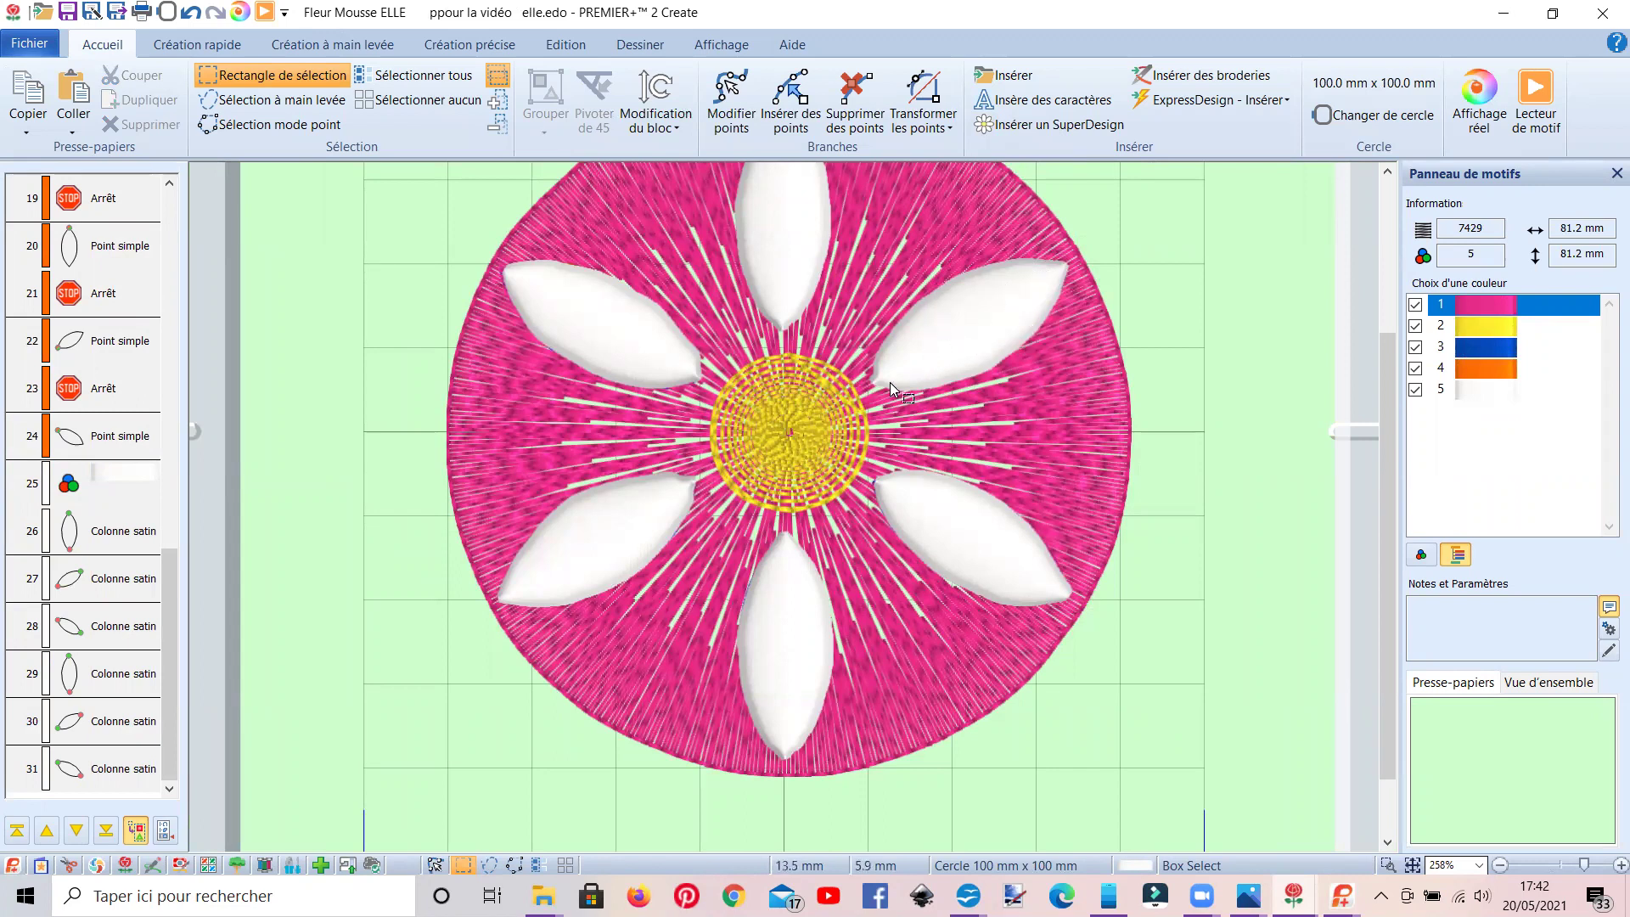
scroll(882, 392, up, 1)
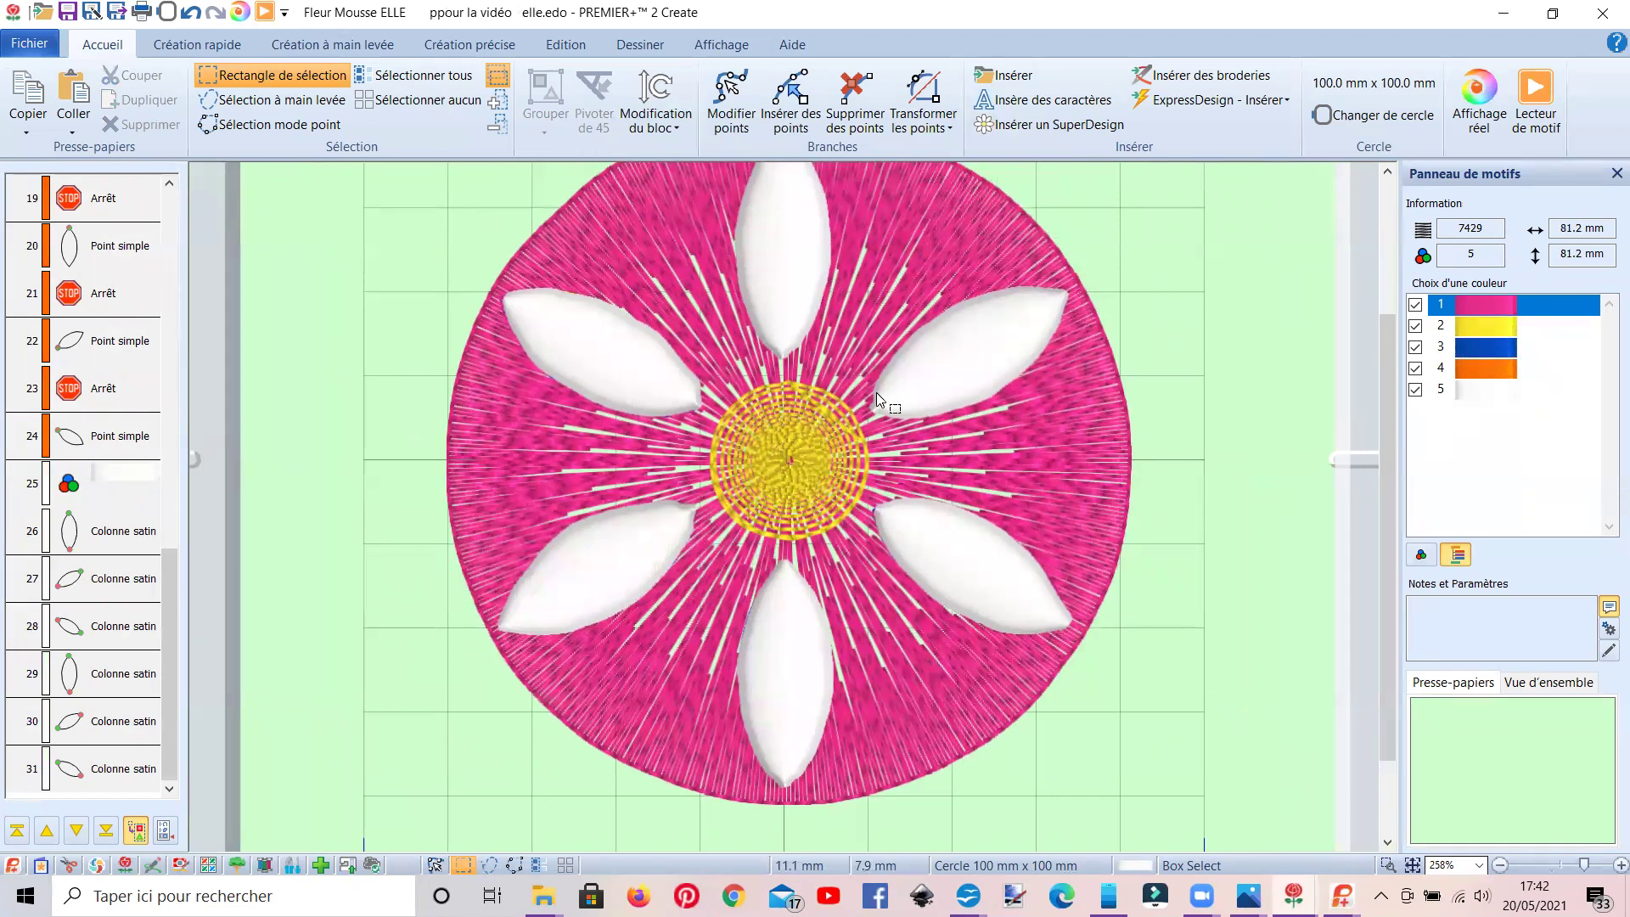
scroll(876, 392, up, 1)
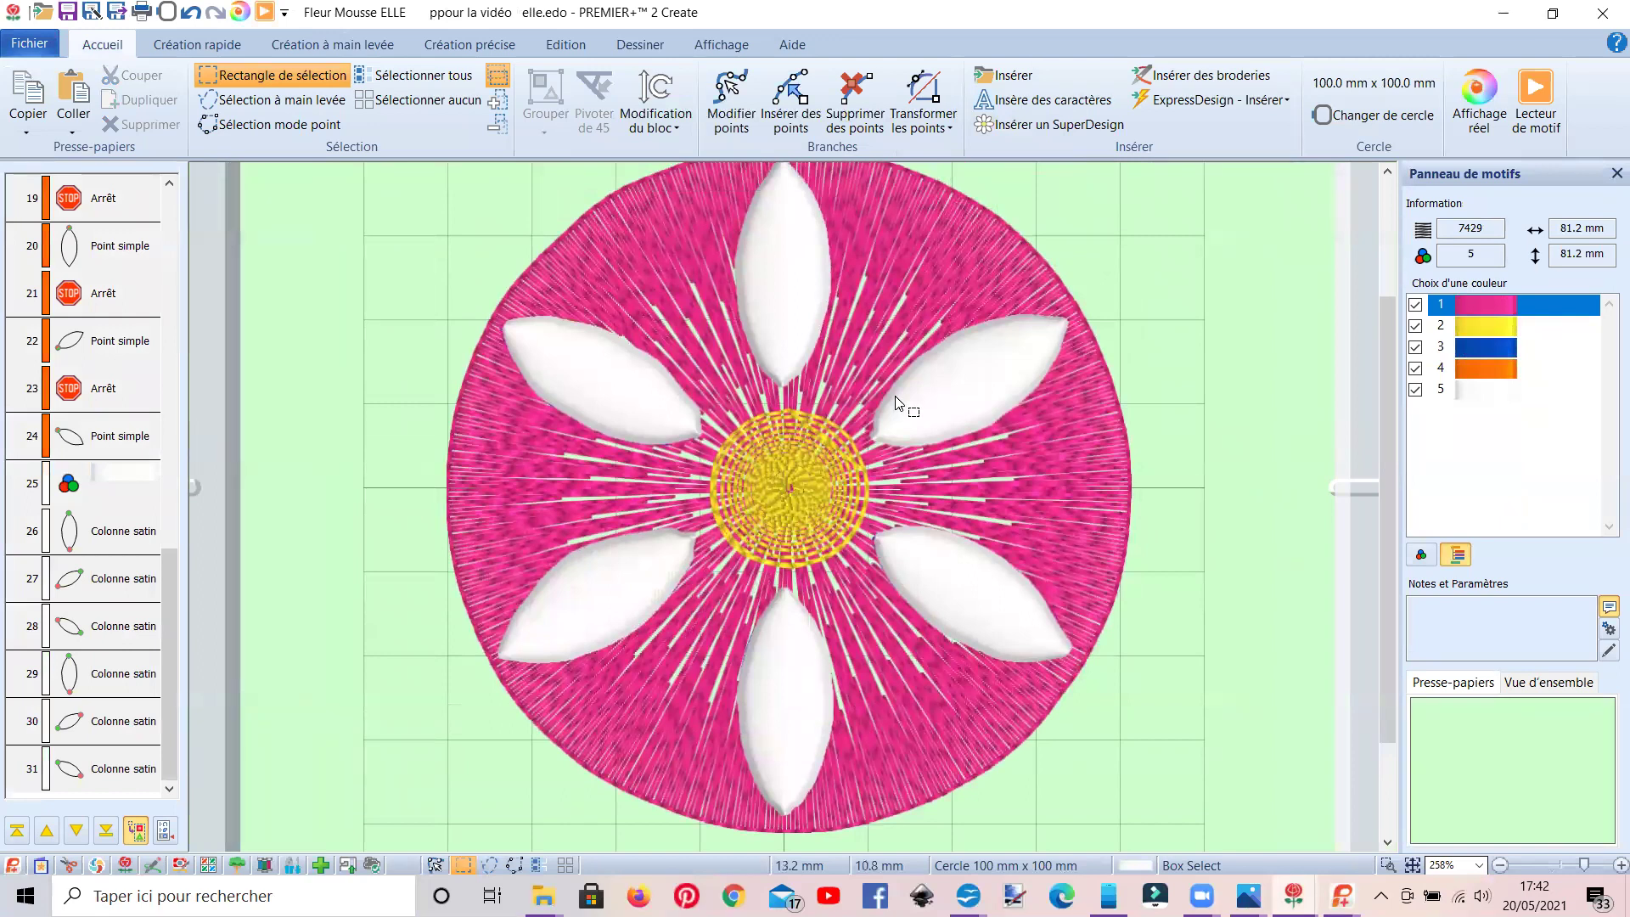
scroll(895, 397, up, 1)
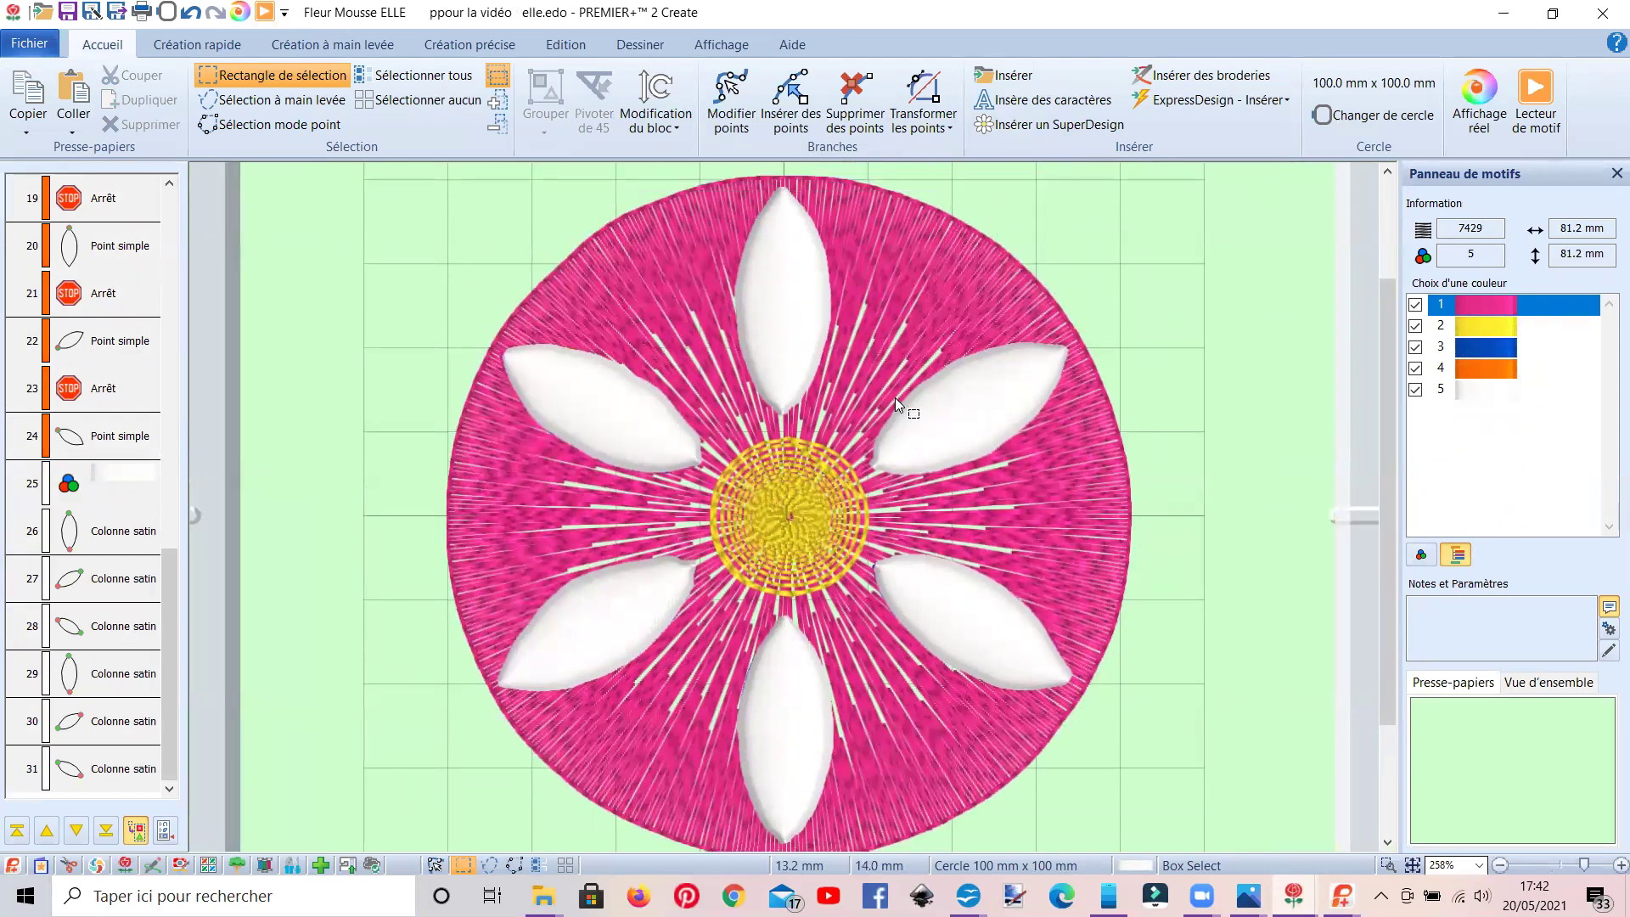
click(950, 274)
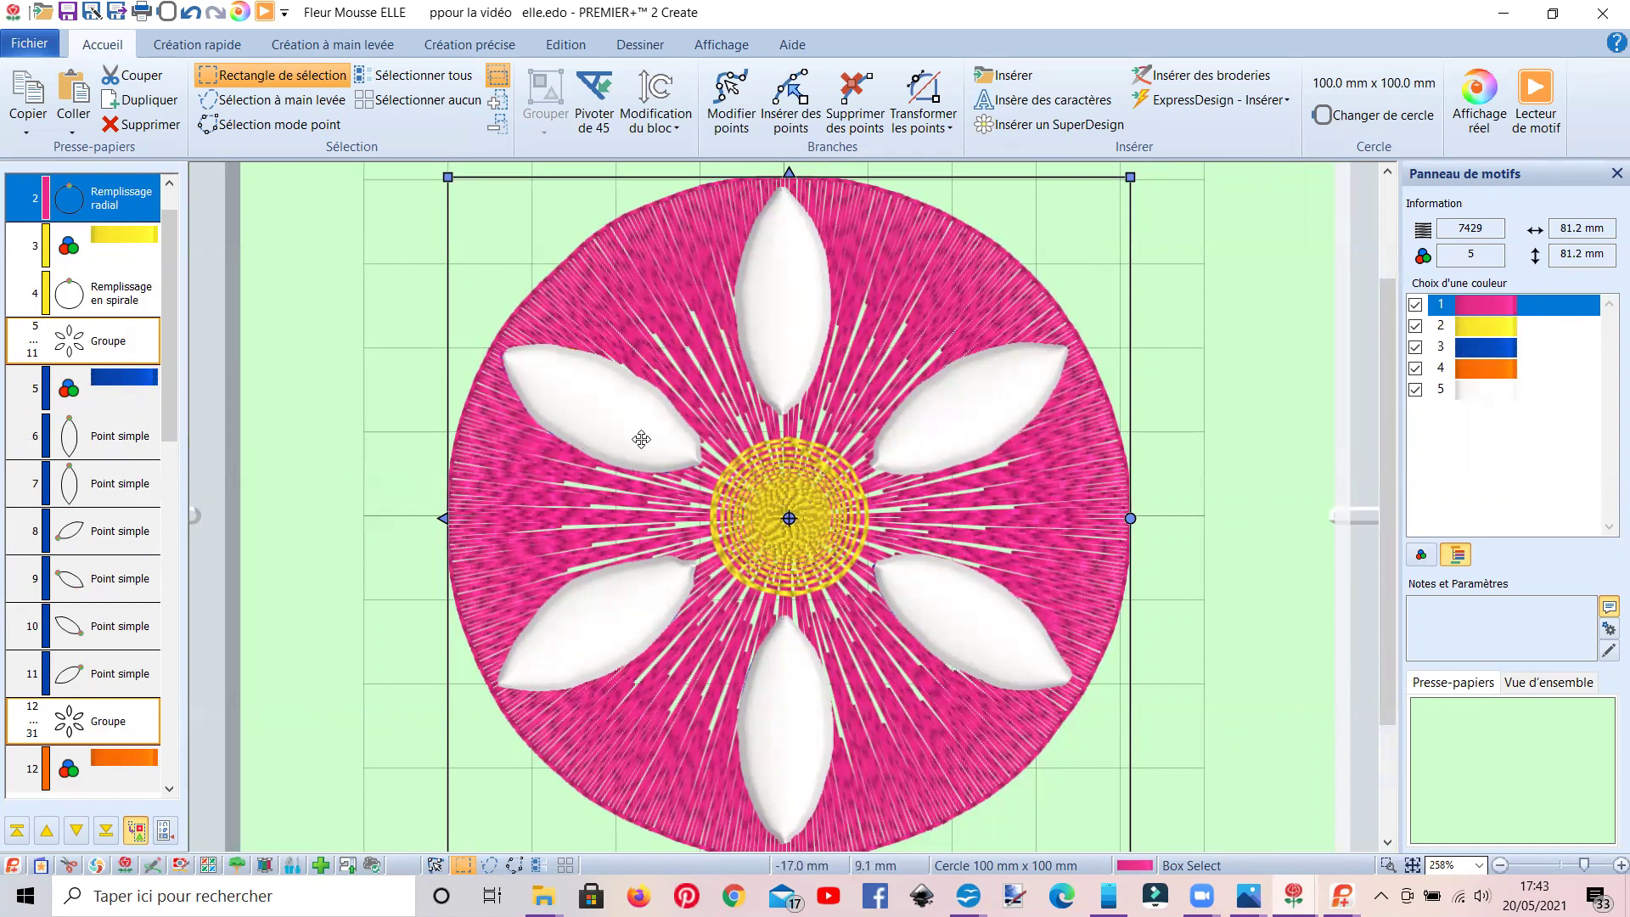
scroll(642, 442, down, 1)
scroll(643, 453, down, 1)
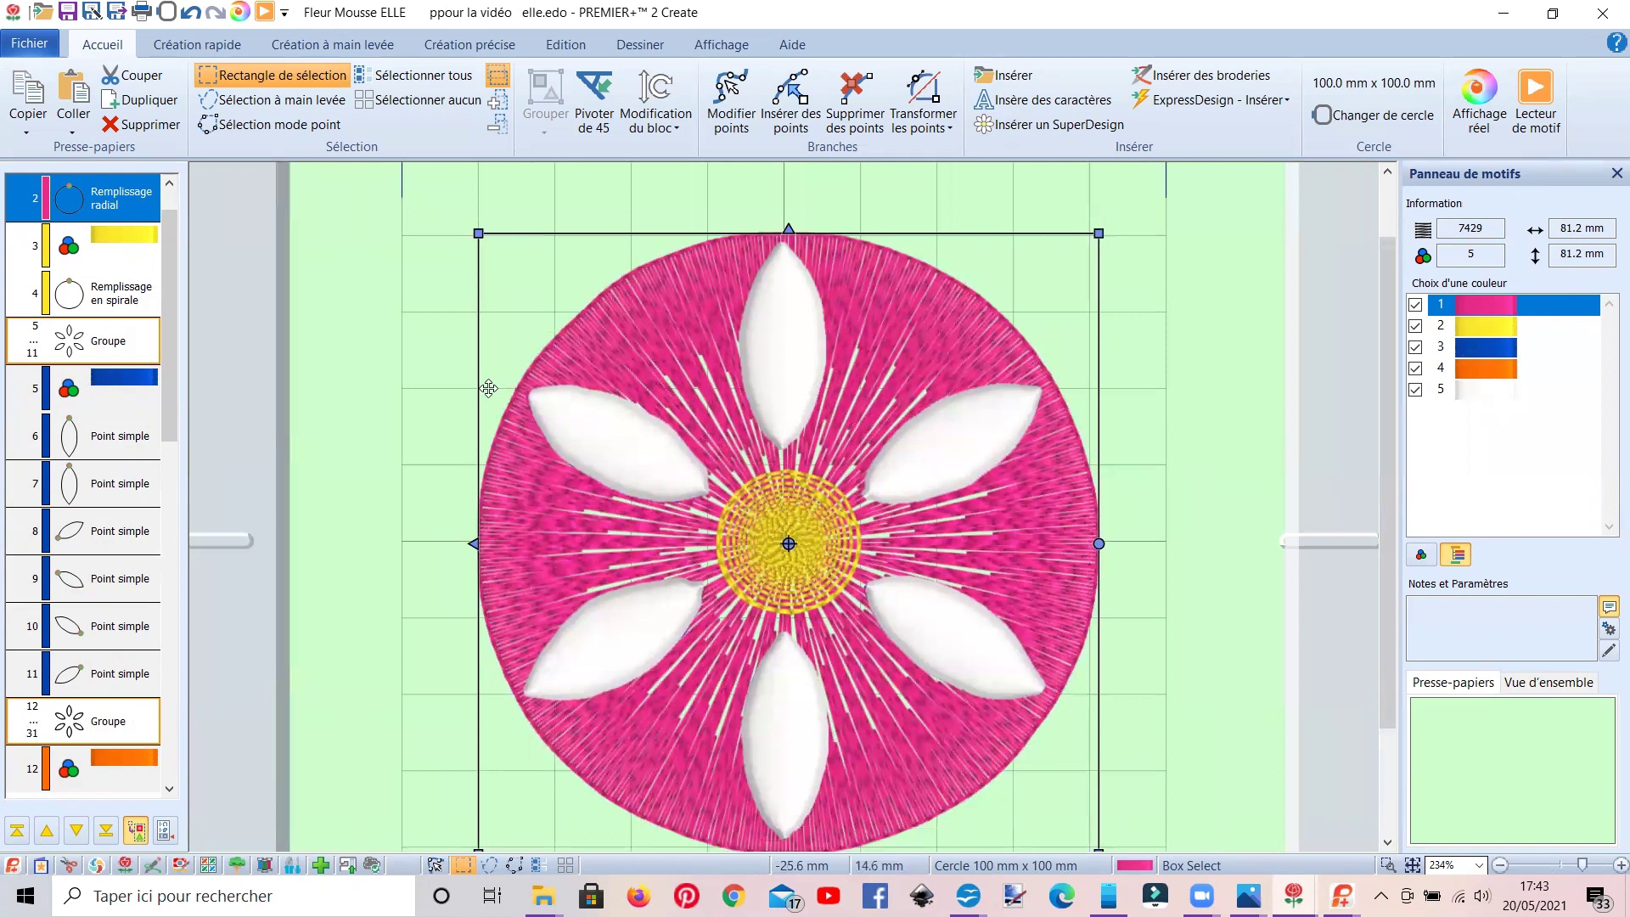
key(Delete)
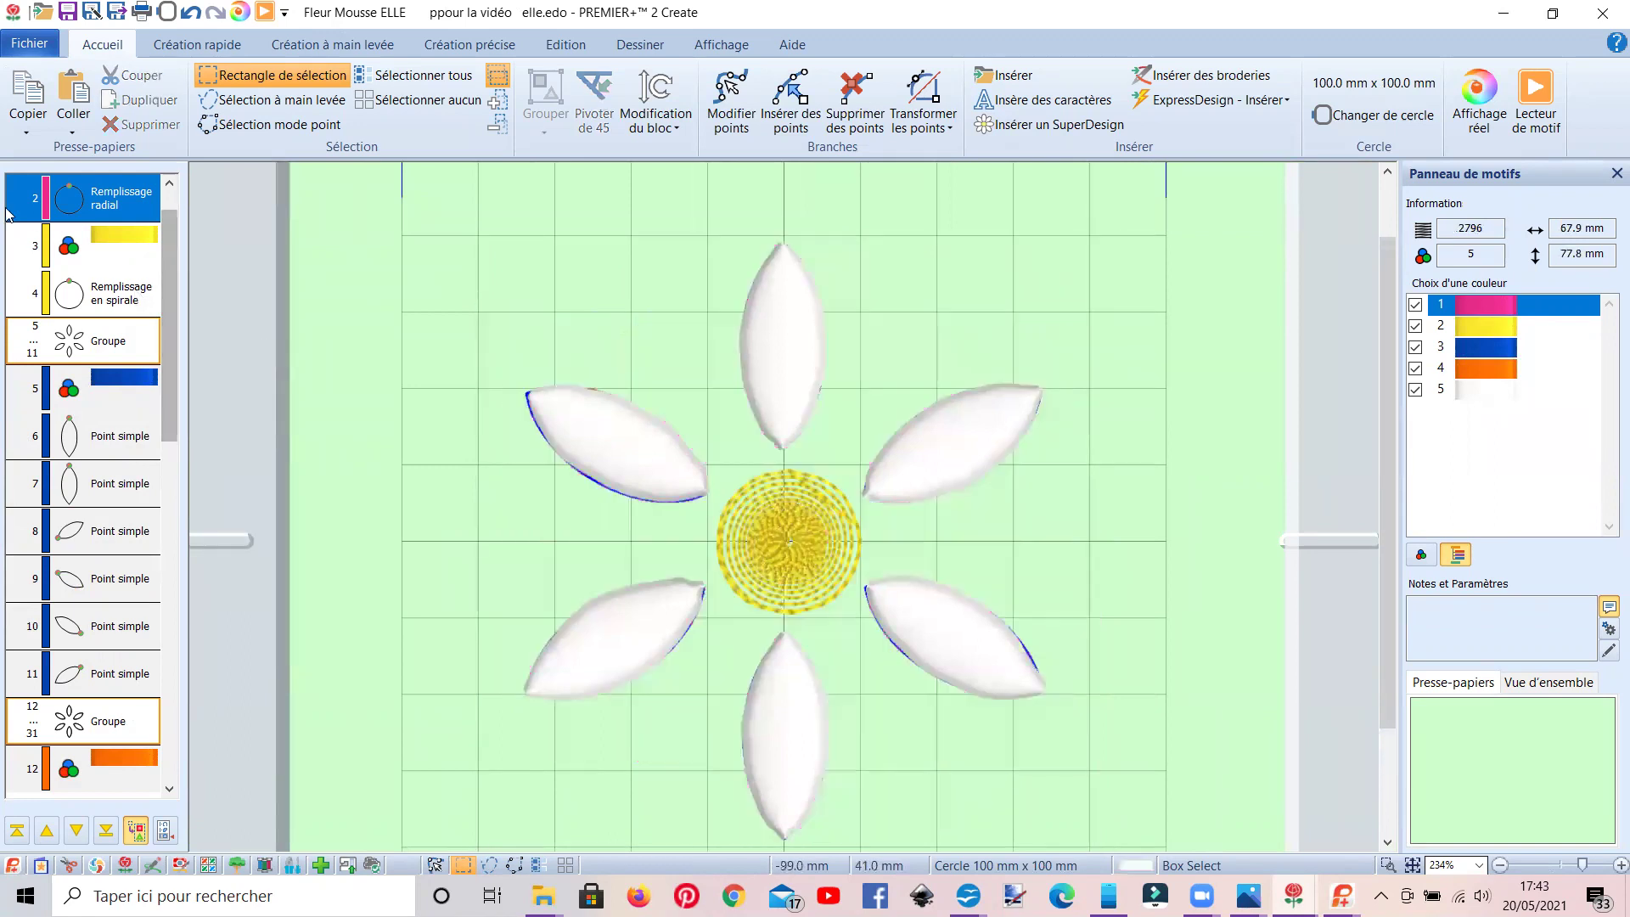
click(109, 246)
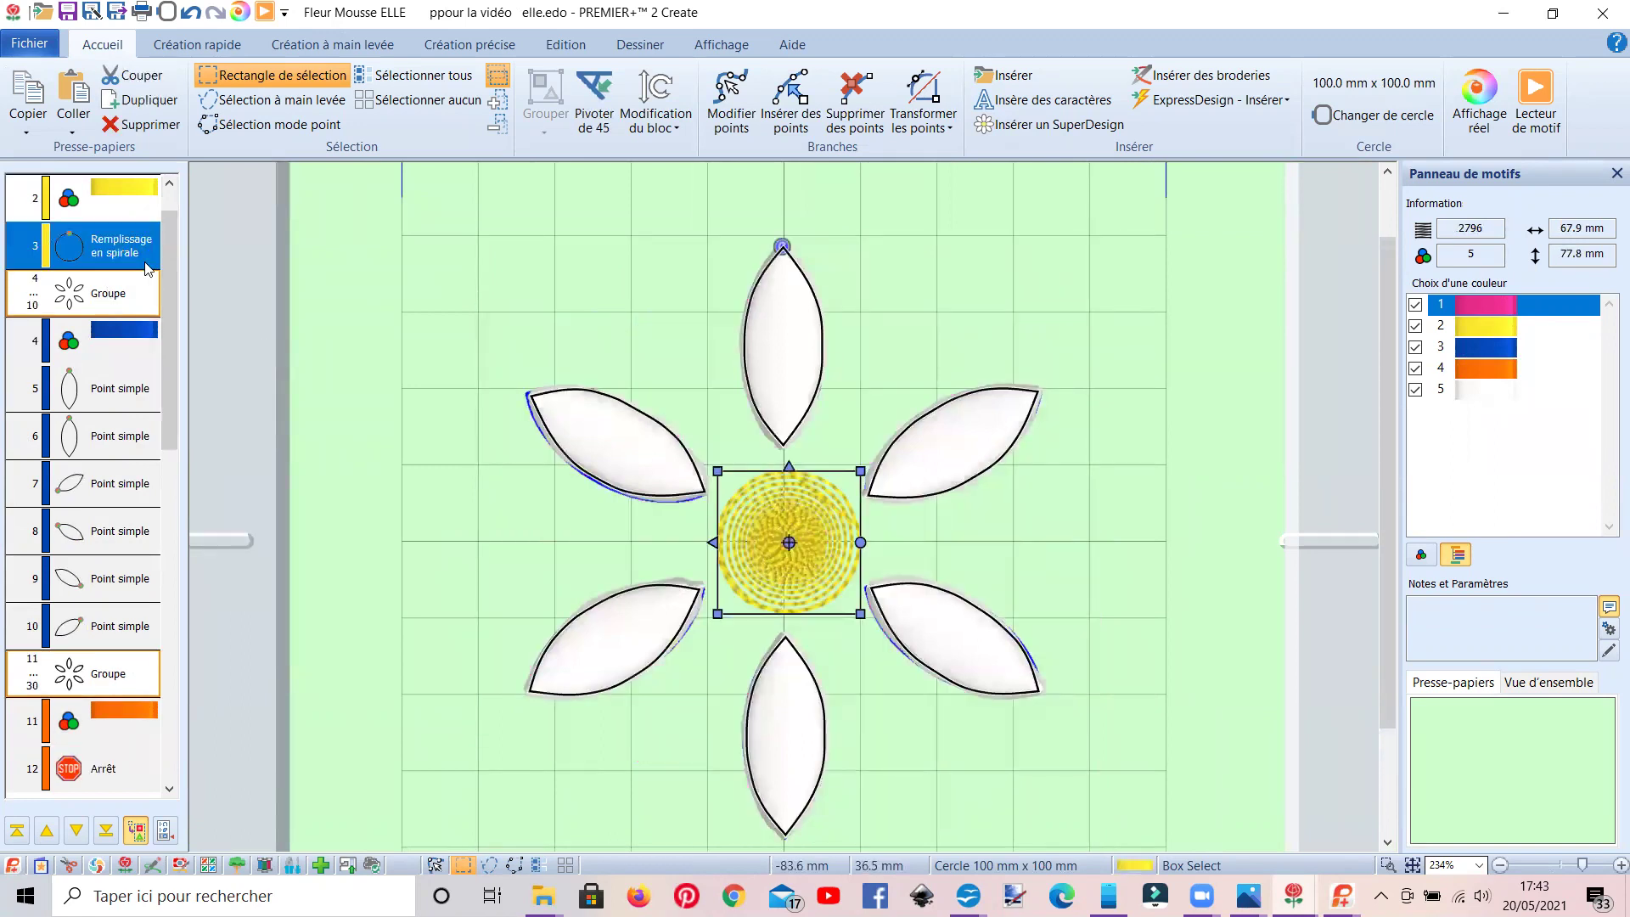
key(Delete)
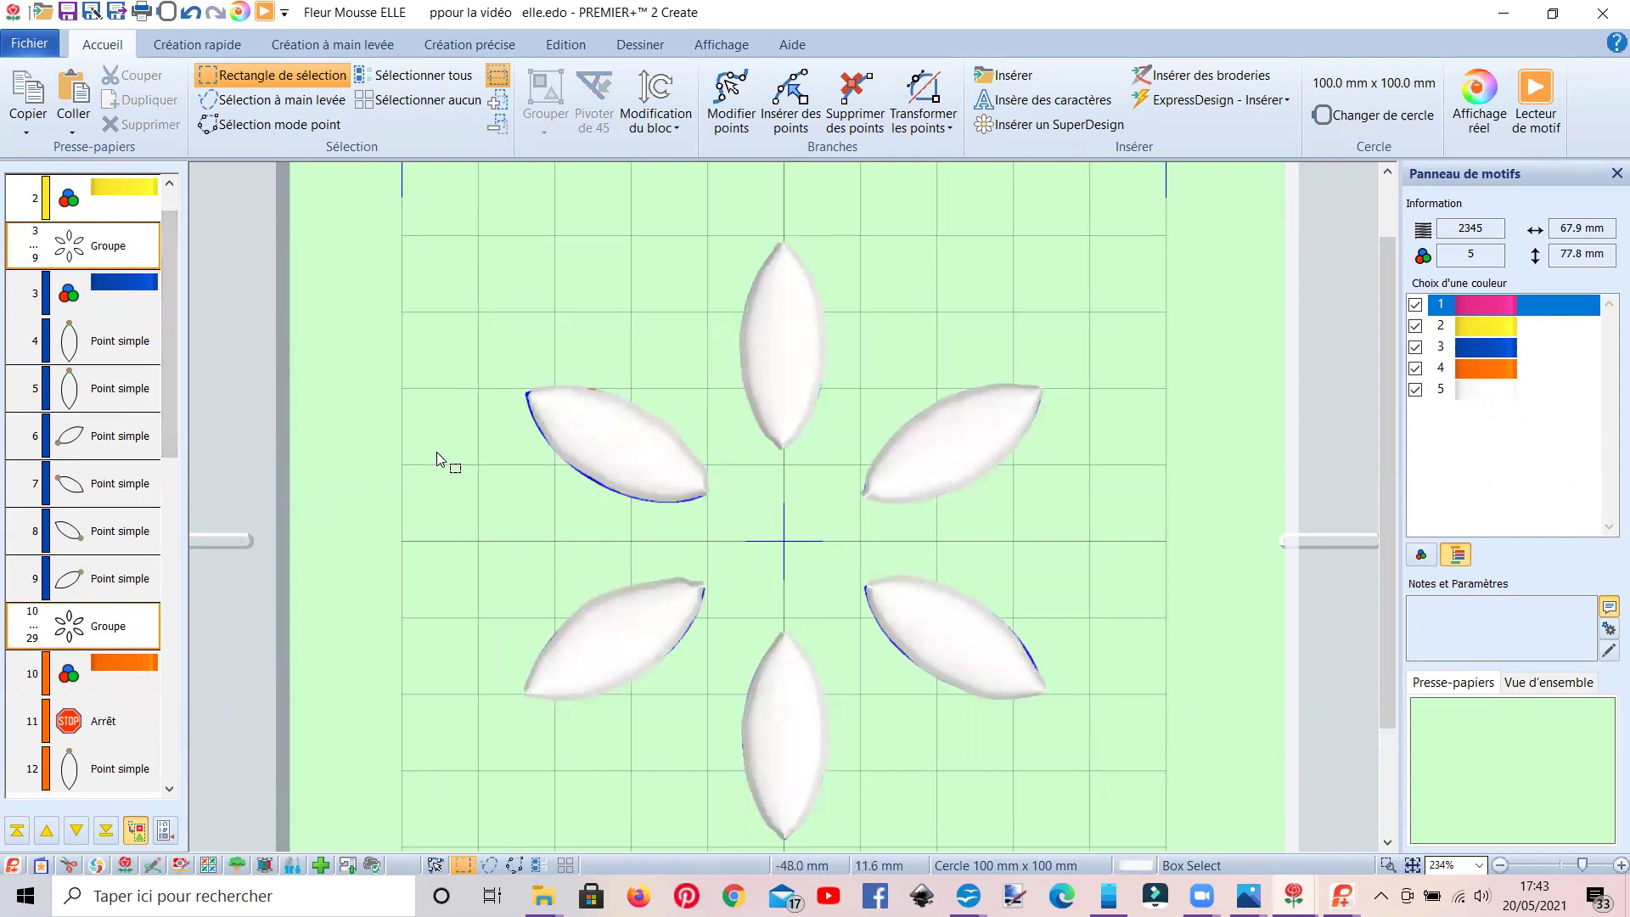
View the photo mousse 2.jpg of the perforated foam, and return to the Fleur Mousse design.
click(1247, 895)
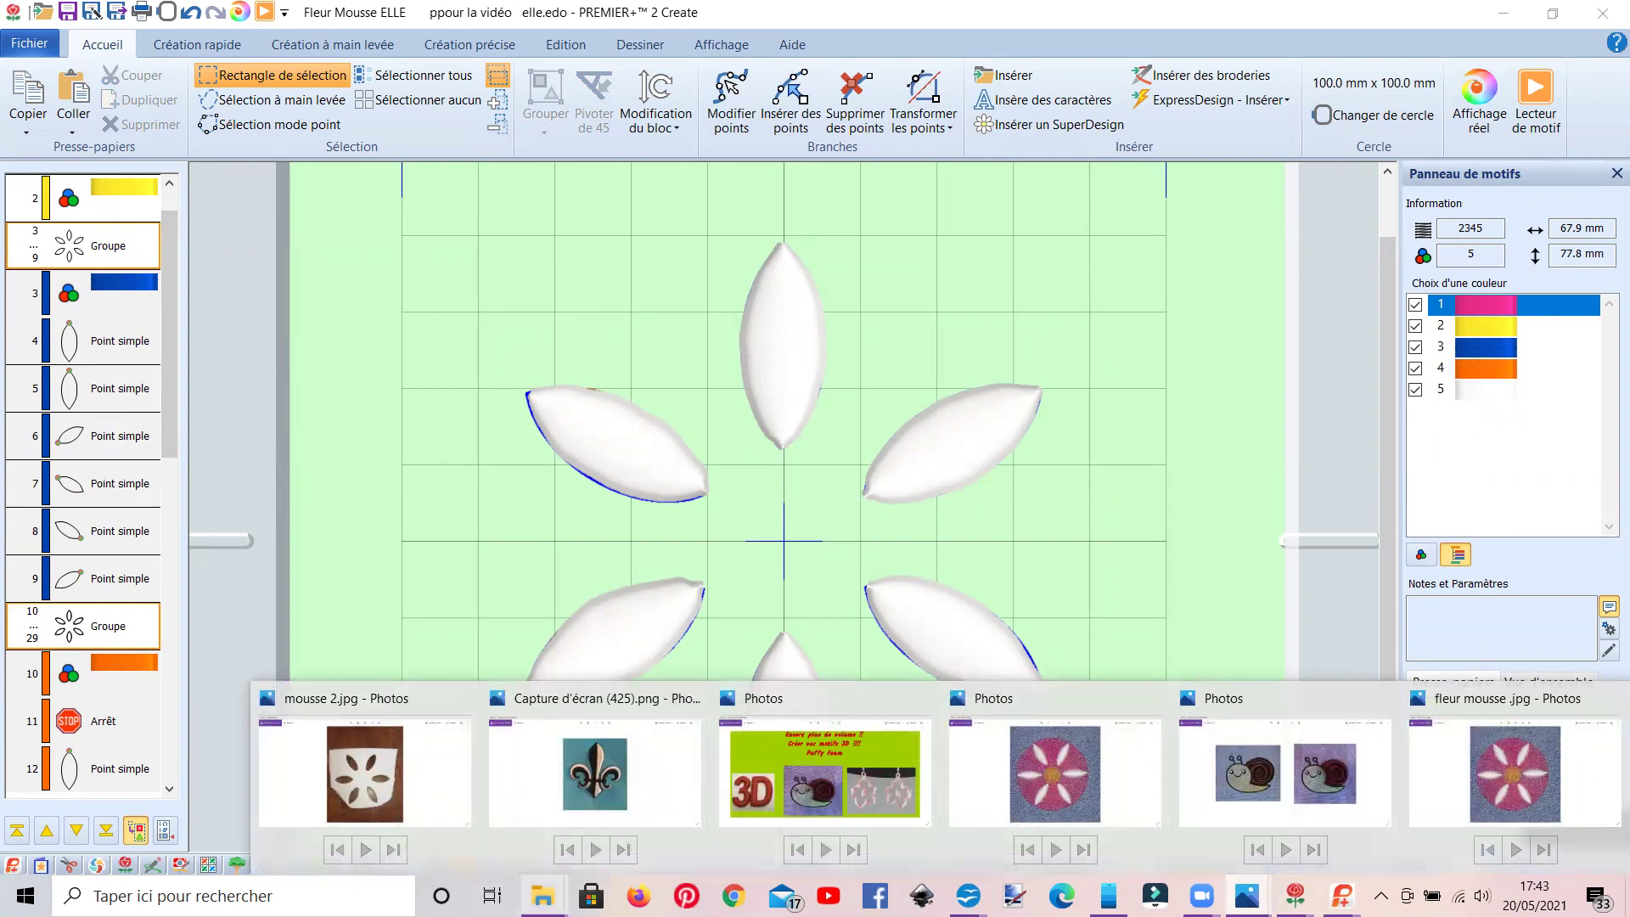
click(382, 774)
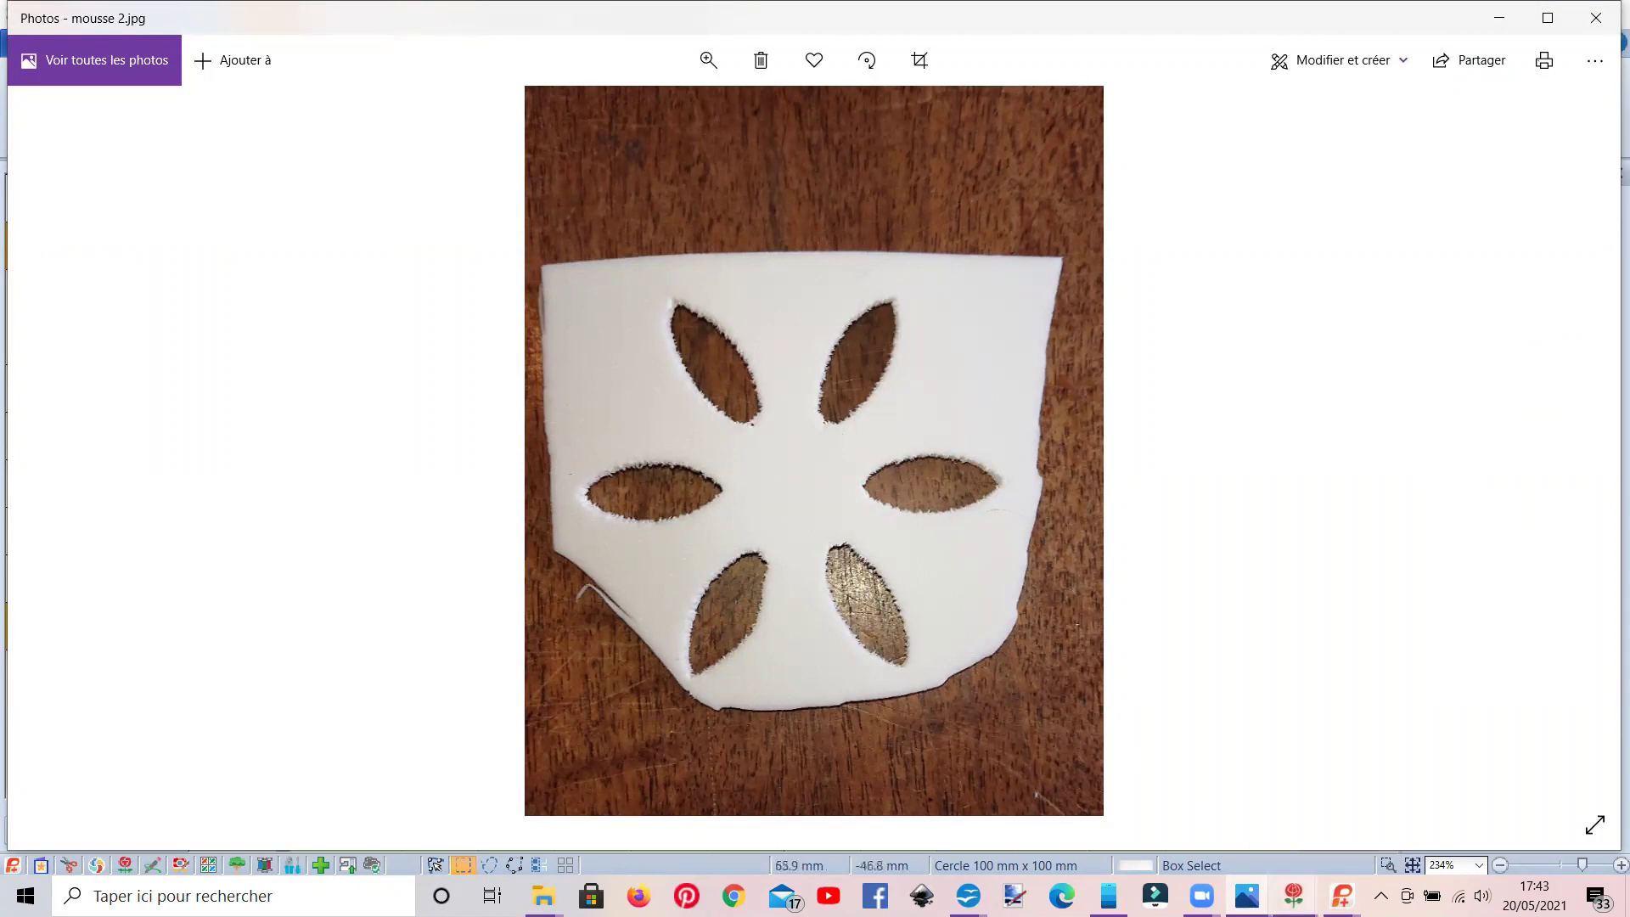
mouse_move(1342, 896)
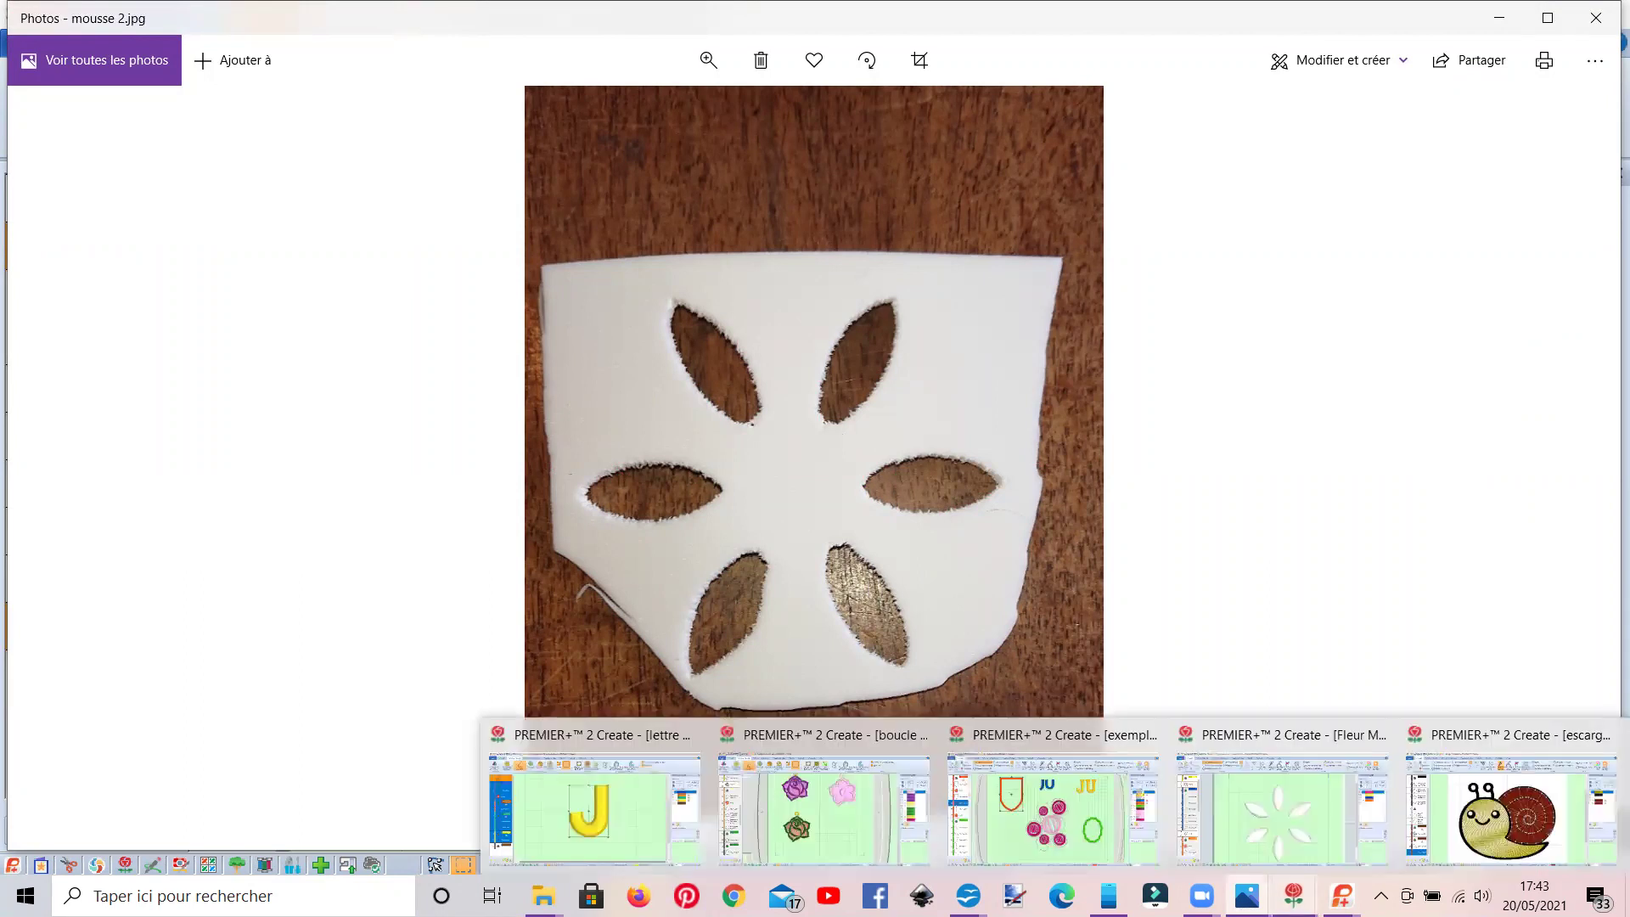
click(1299, 825)
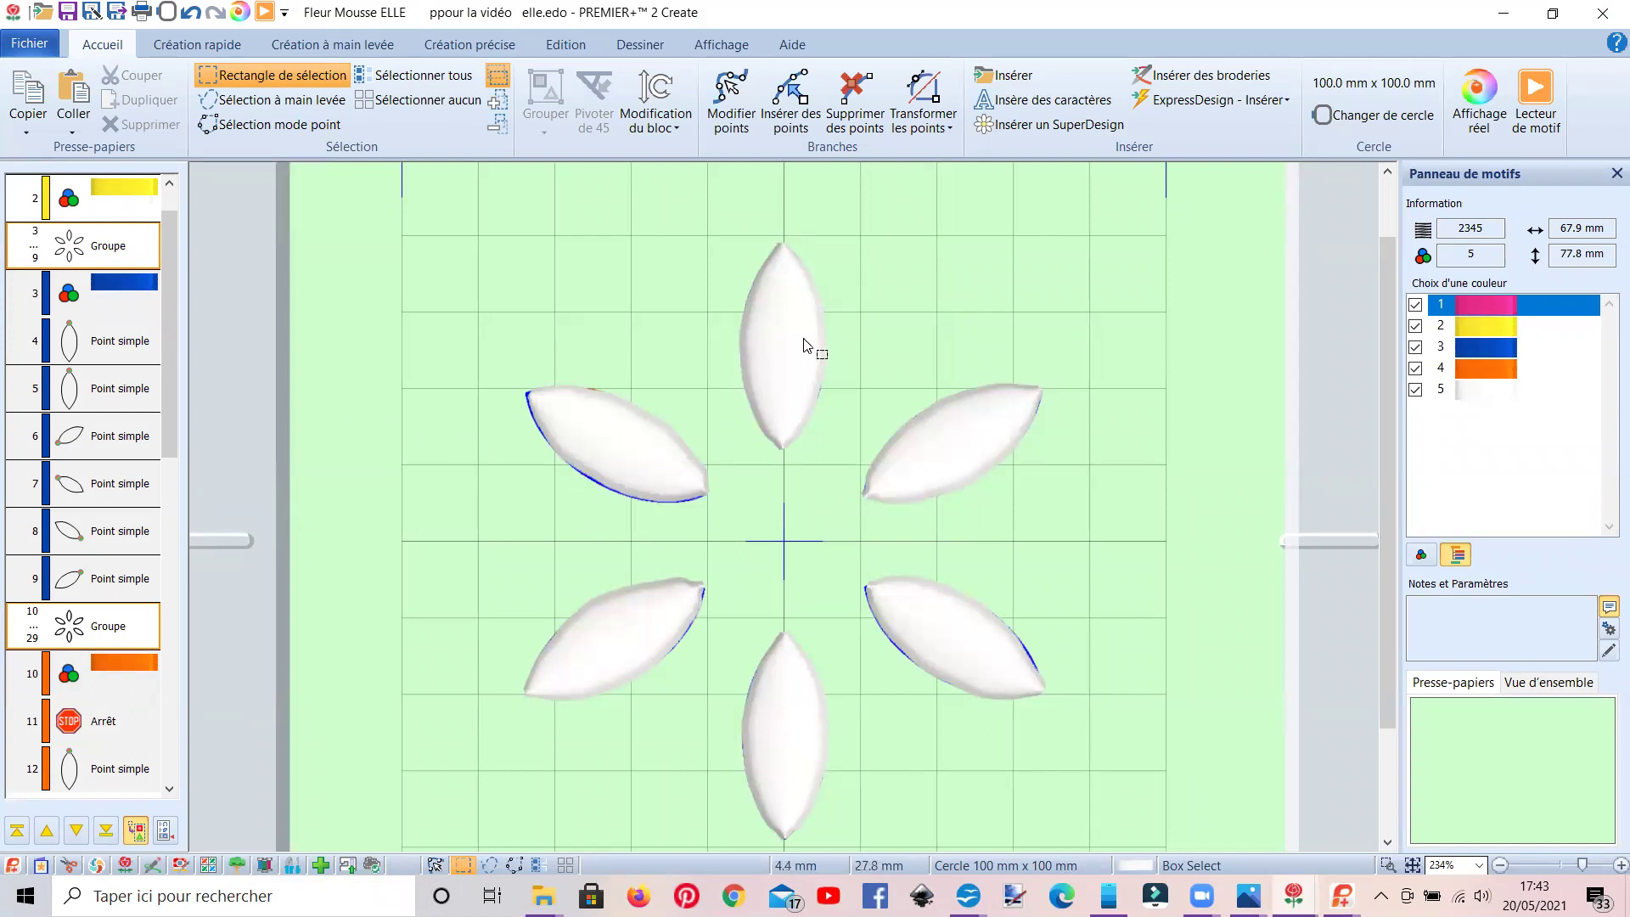
Ungroup the orange and white petal group and delete the top petal's white satin column and orange running-stitch outline.
click(764, 344)
click(544, 134)
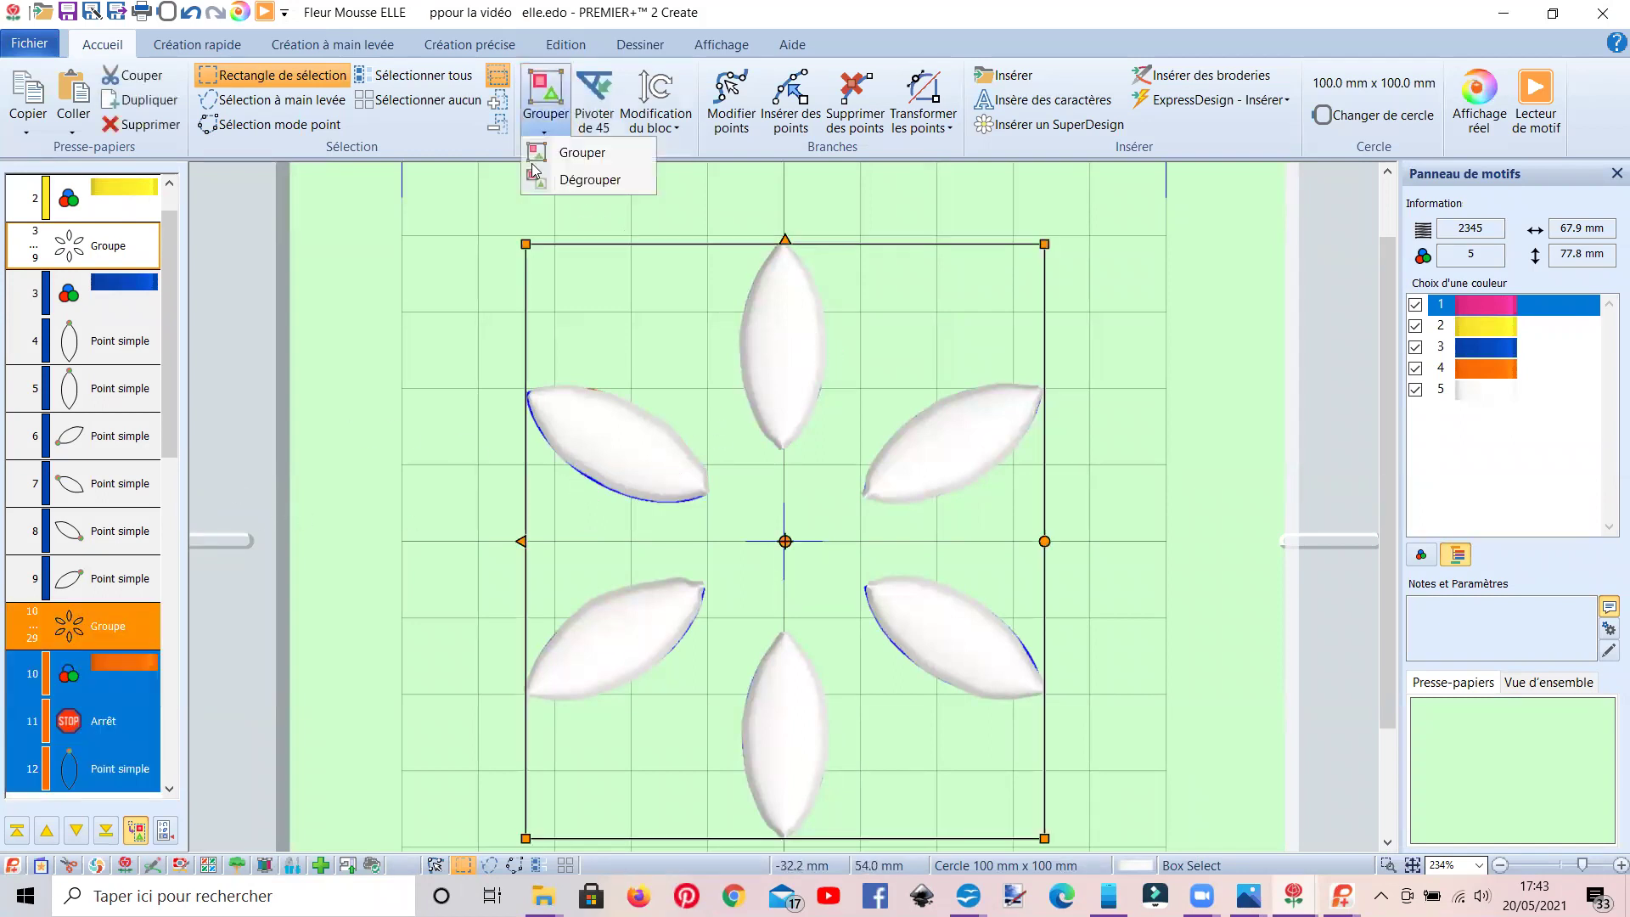
click(586, 180)
double_click(780, 363)
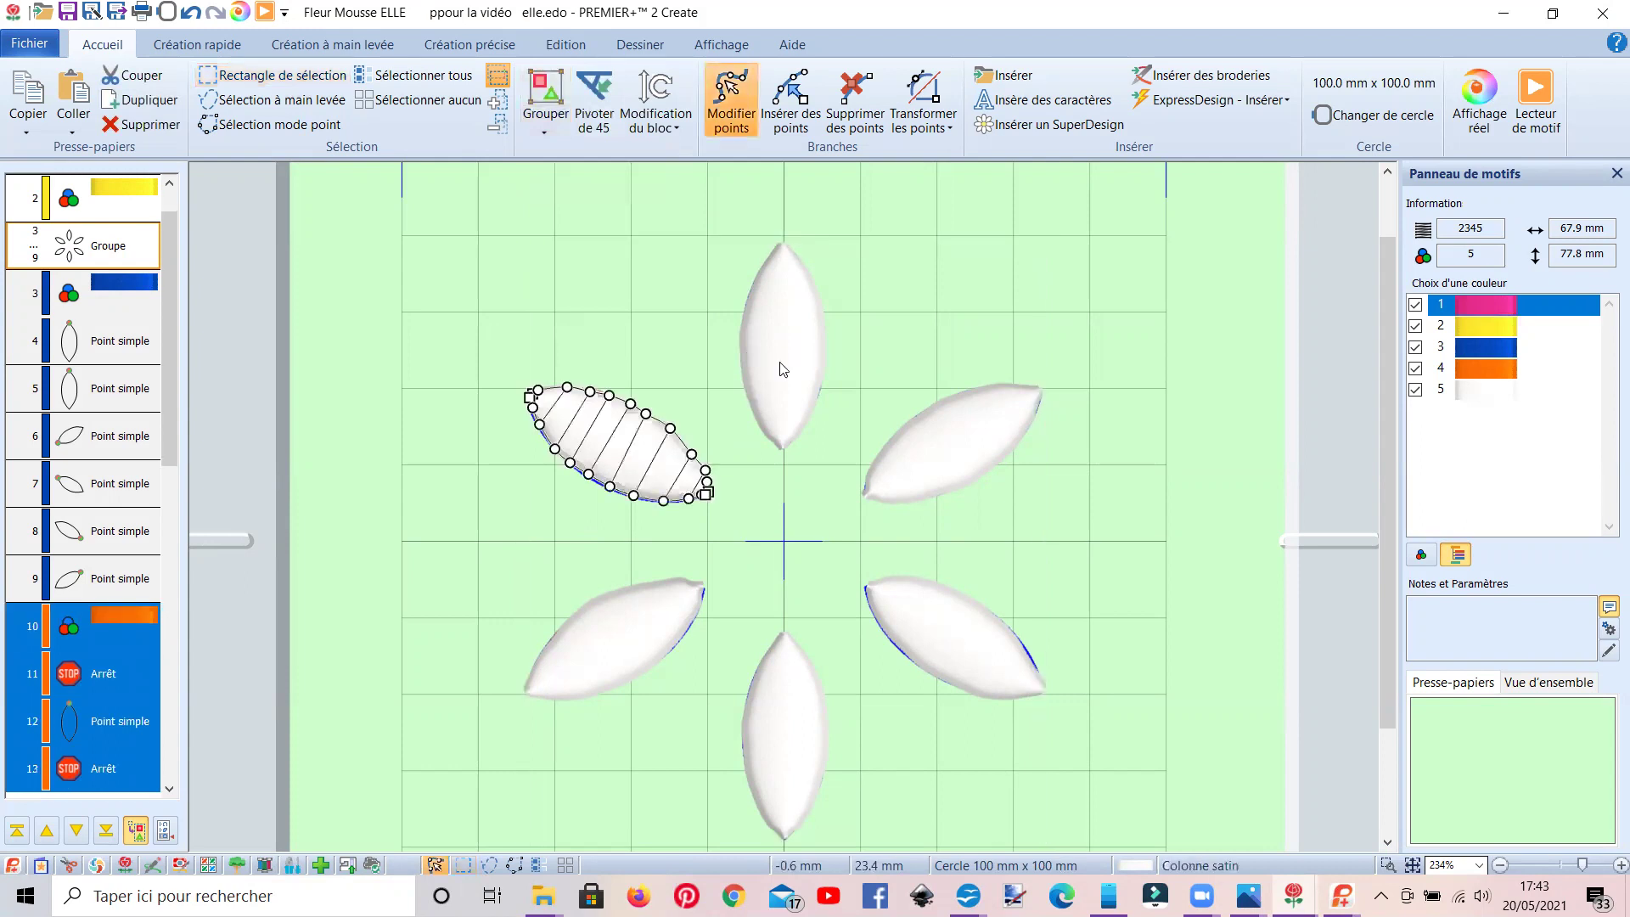
click(782, 366)
click(765, 321)
key(Return)
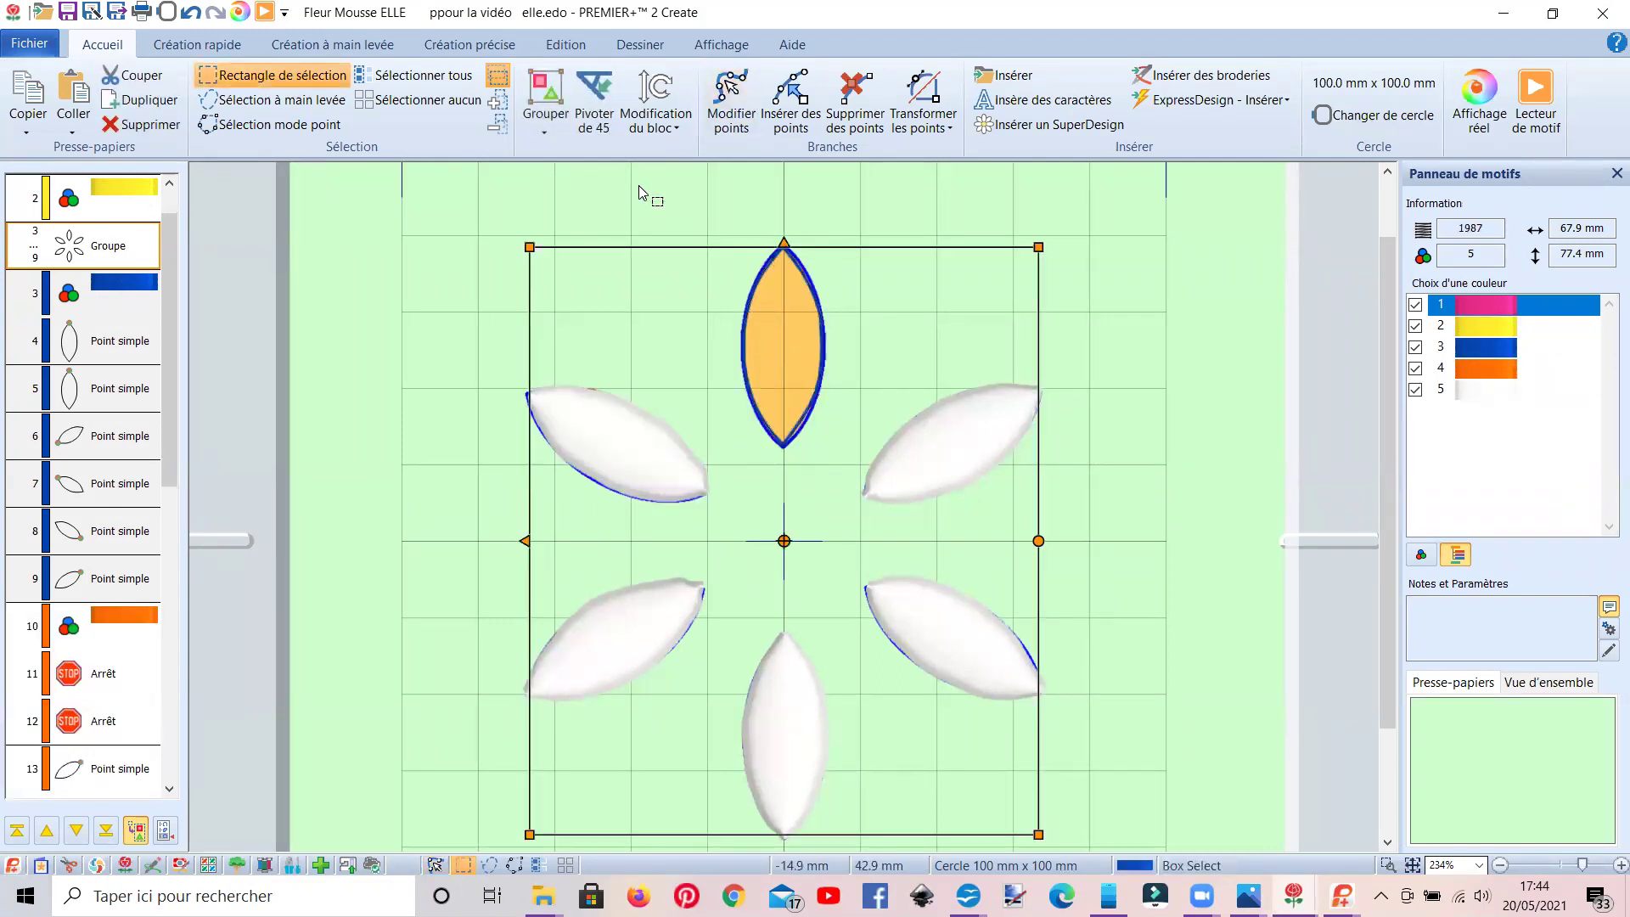
Ungroup the blue running-stitch petals and delete the top petal's blue running-stitch outline.
click(544, 129)
click(577, 198)
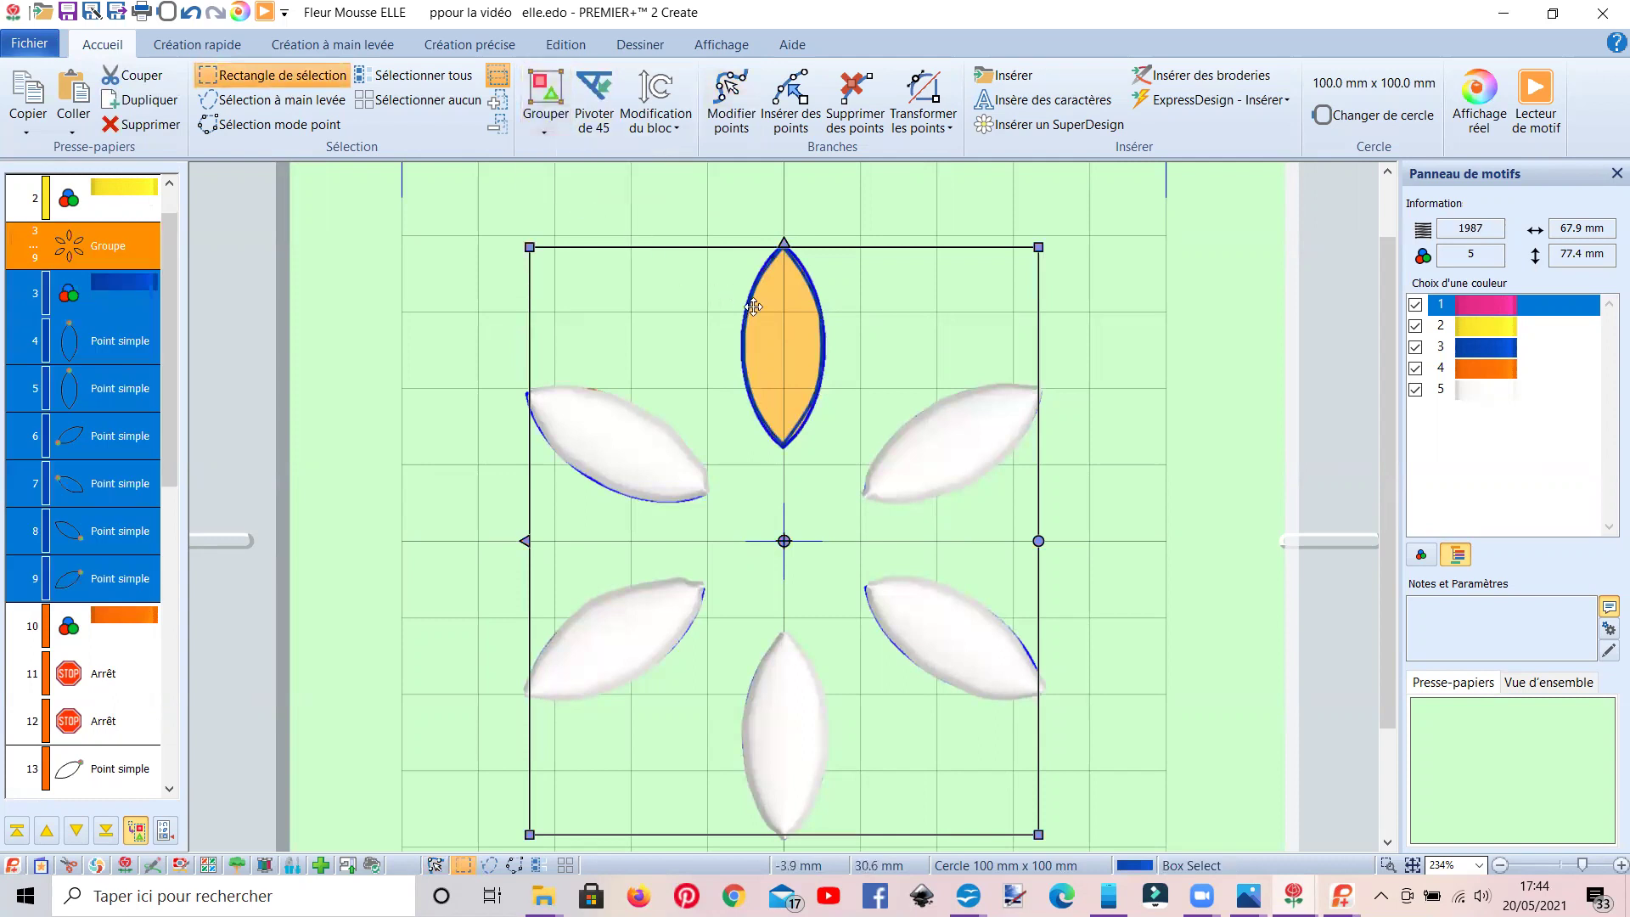
double_click(754, 306)
click(748, 308)
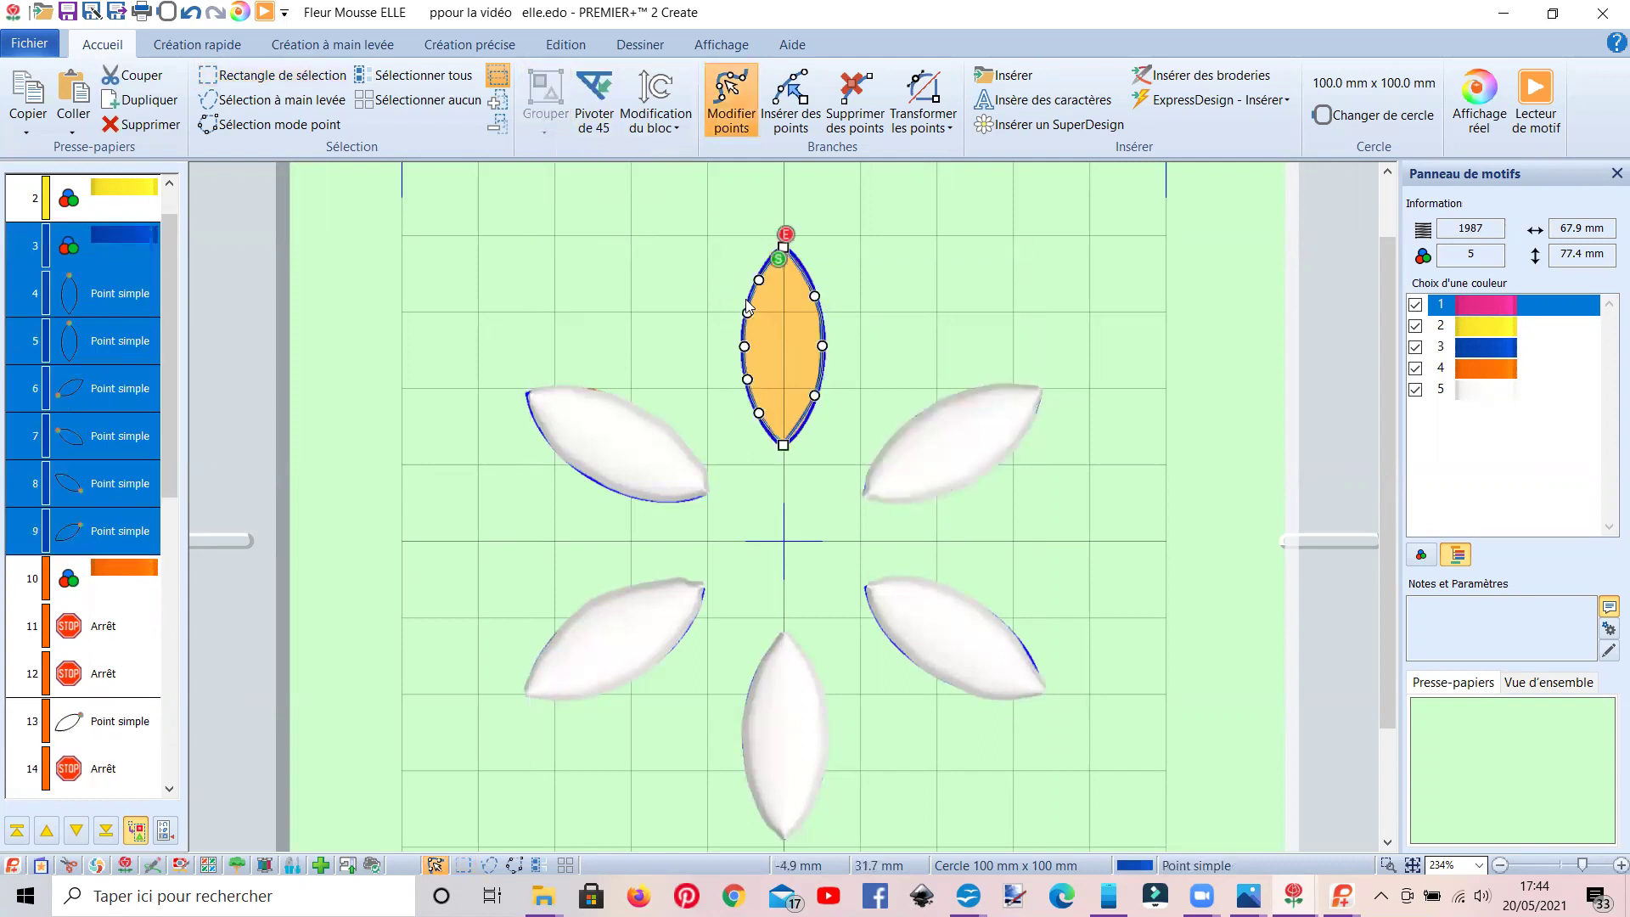
key(Return)
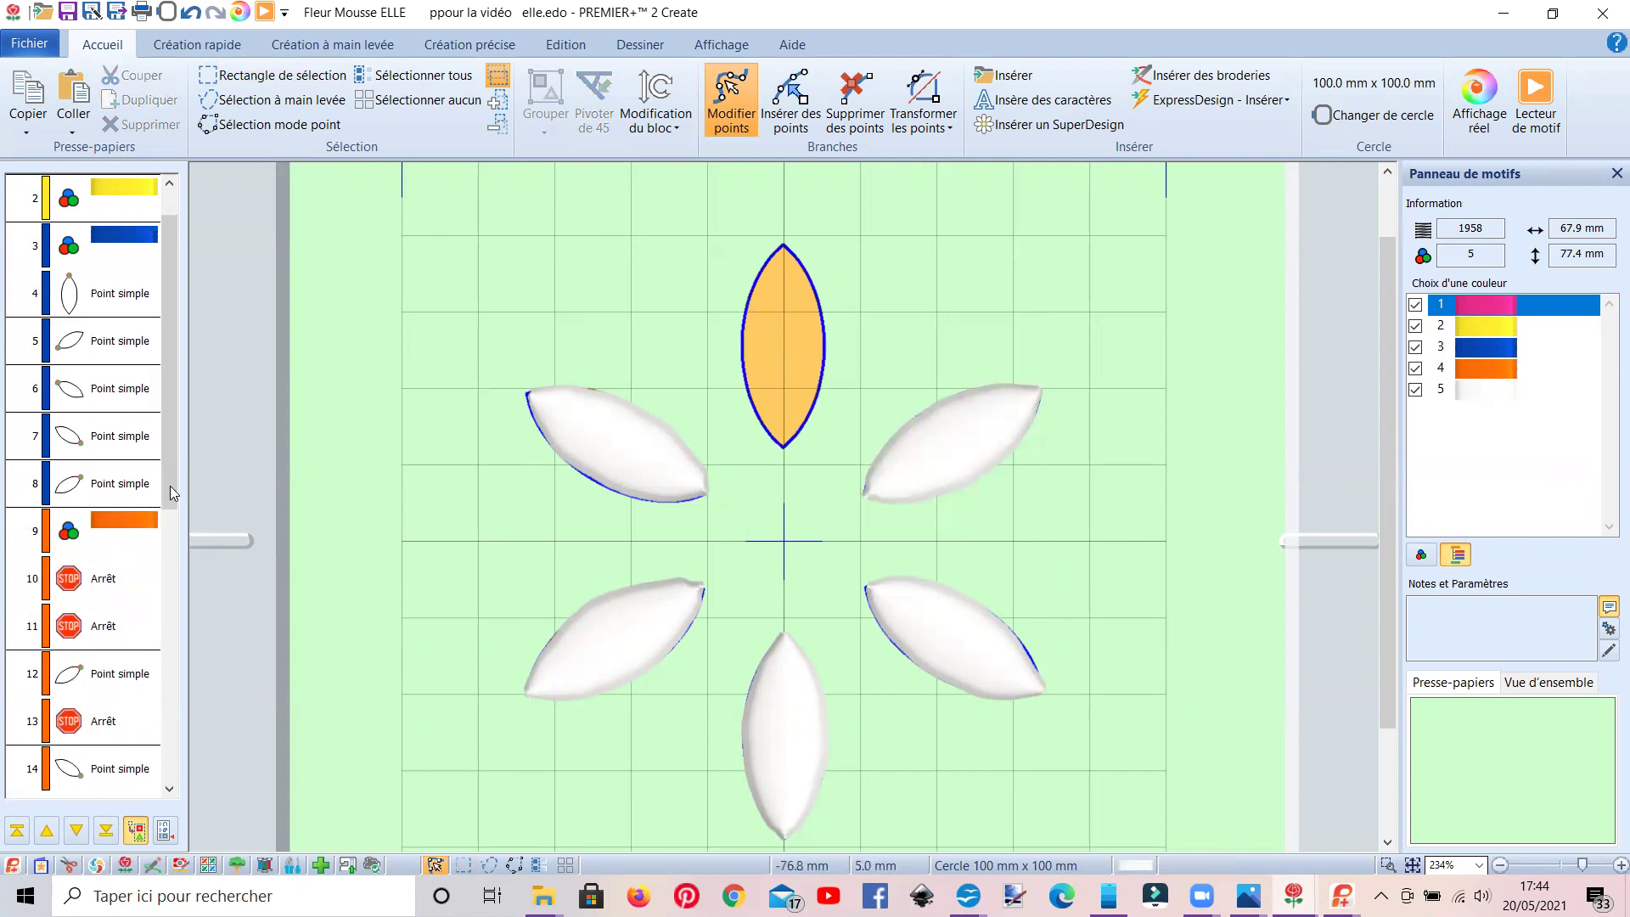
Create a blue running-stitch outline around the orange top petal with QuickStitch, placed directly after the blue colour change.
click(117, 238)
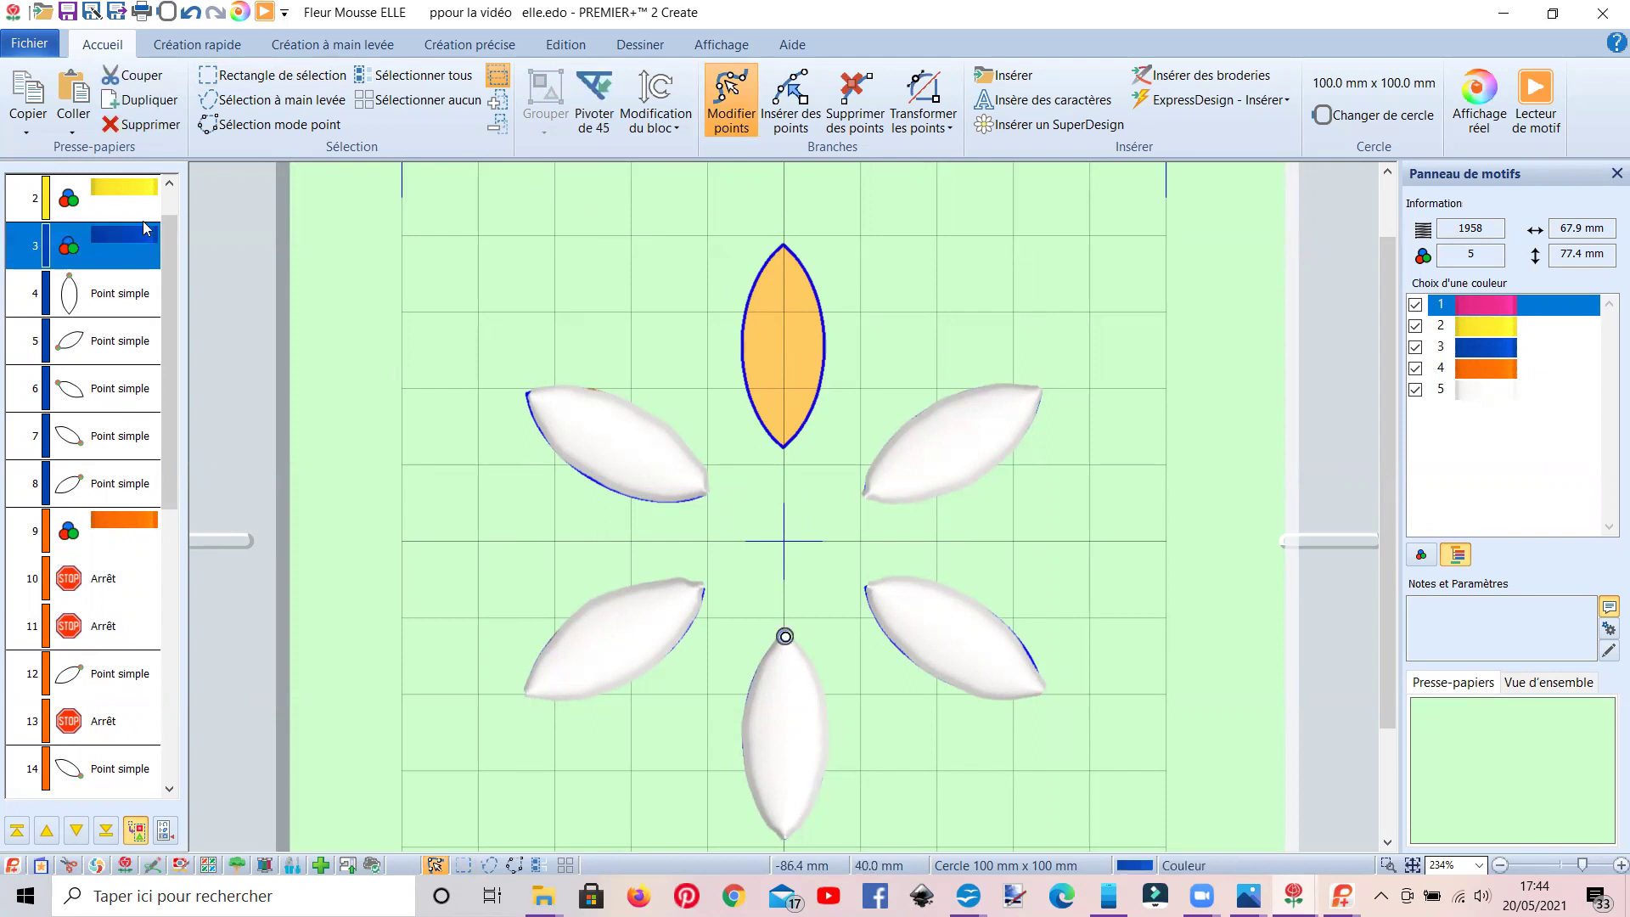
click(198, 44)
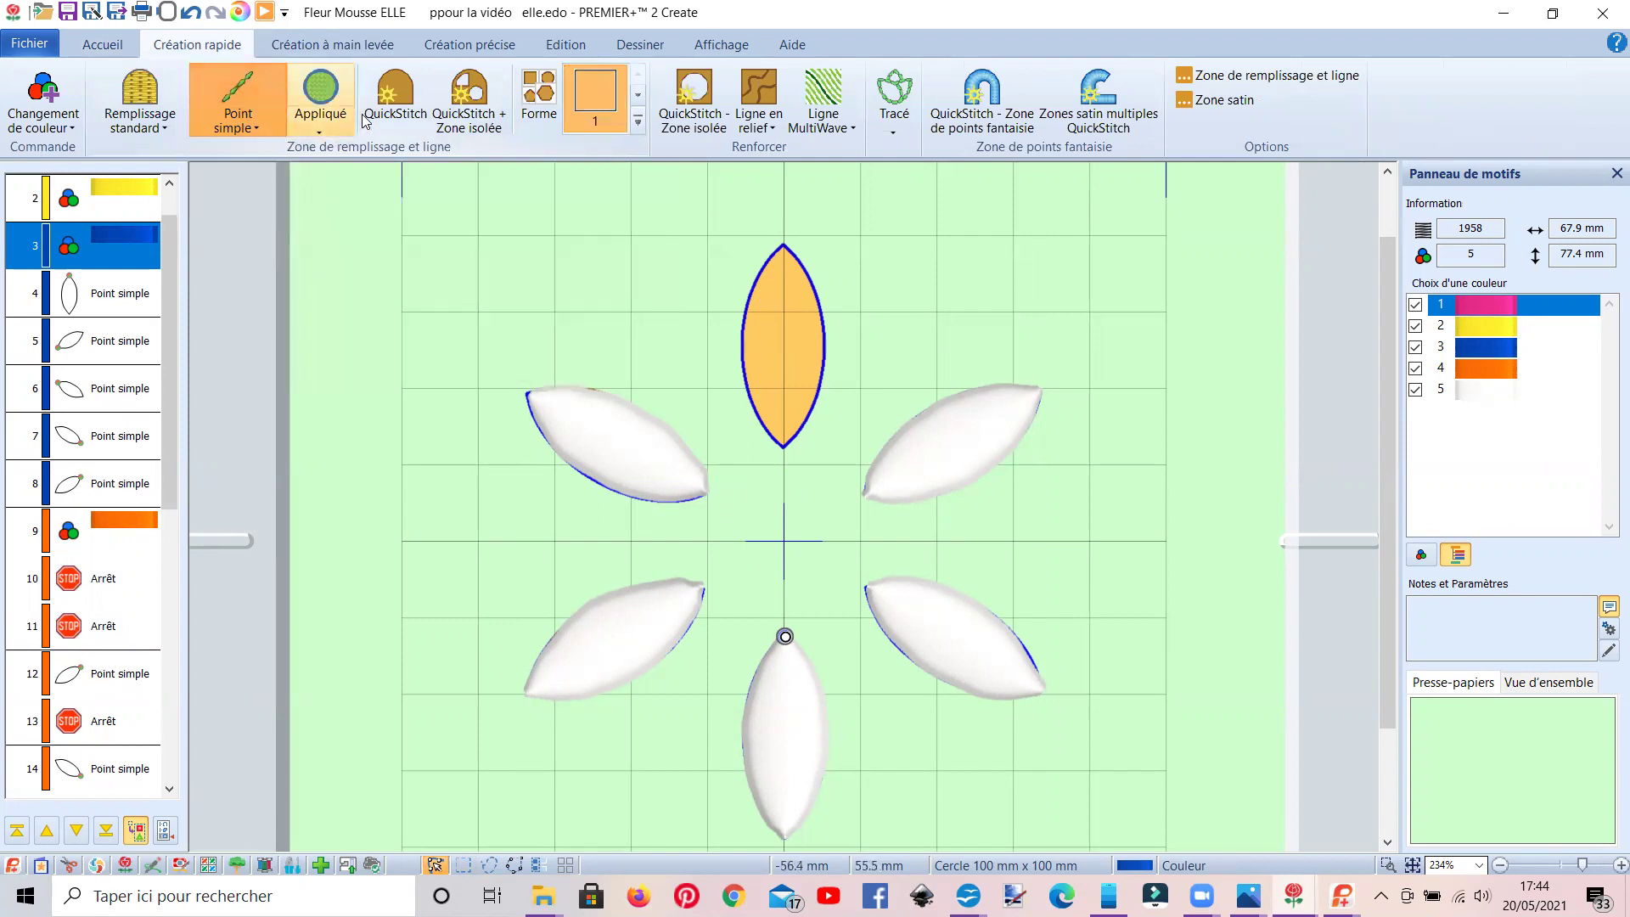
click(391, 113)
scroll(838, 372, up, 3)
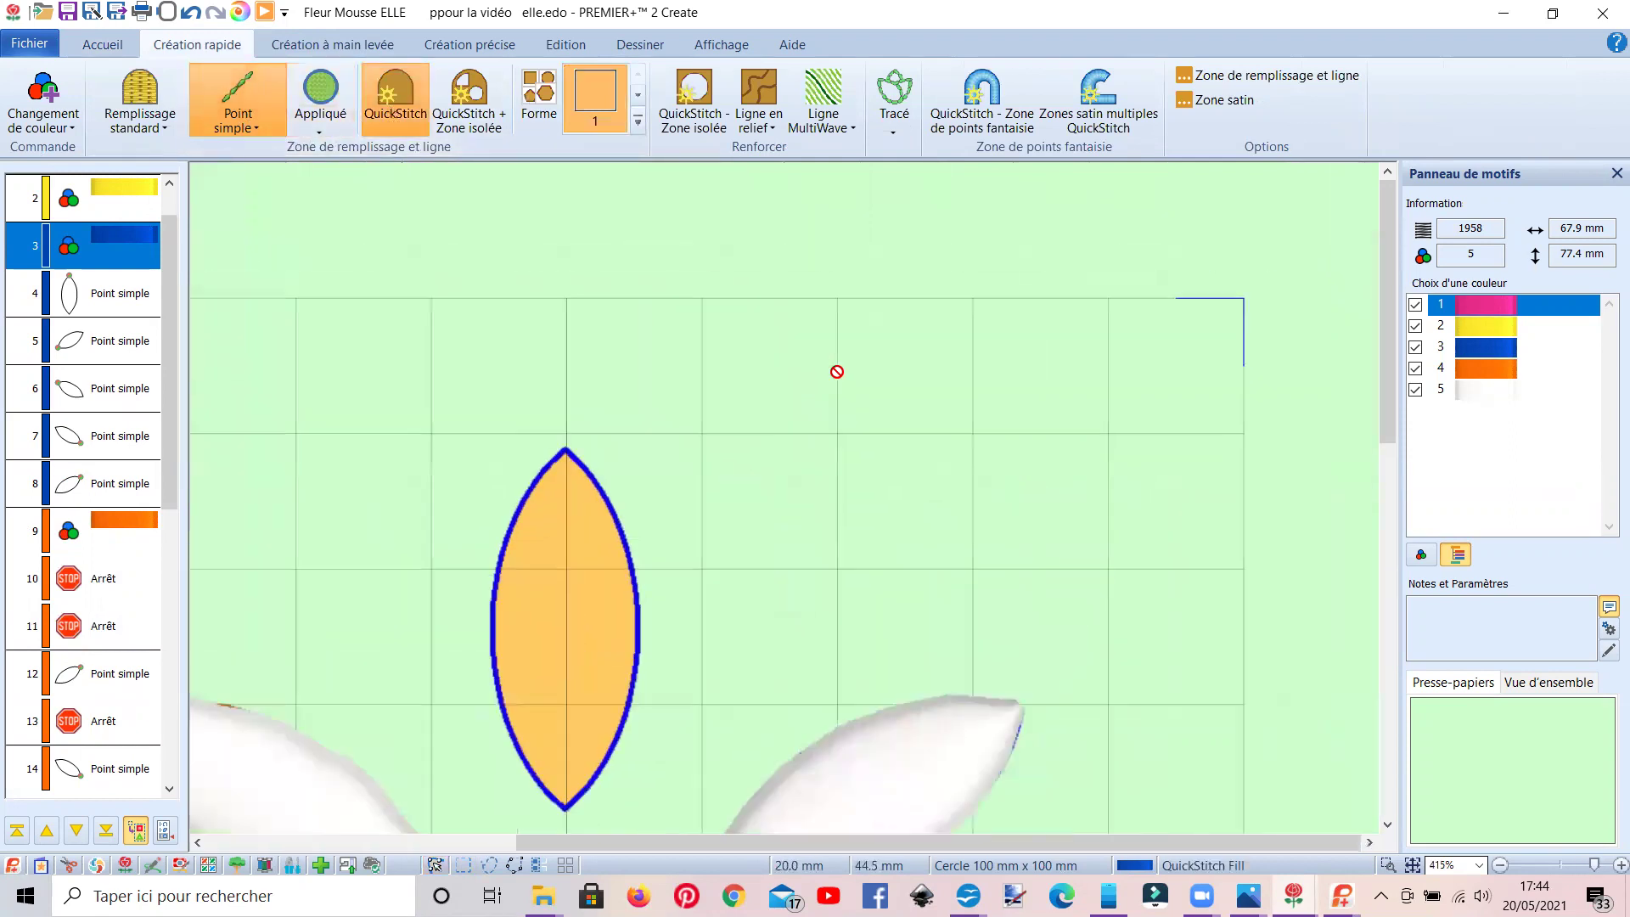
click(526, 500)
key(Return)
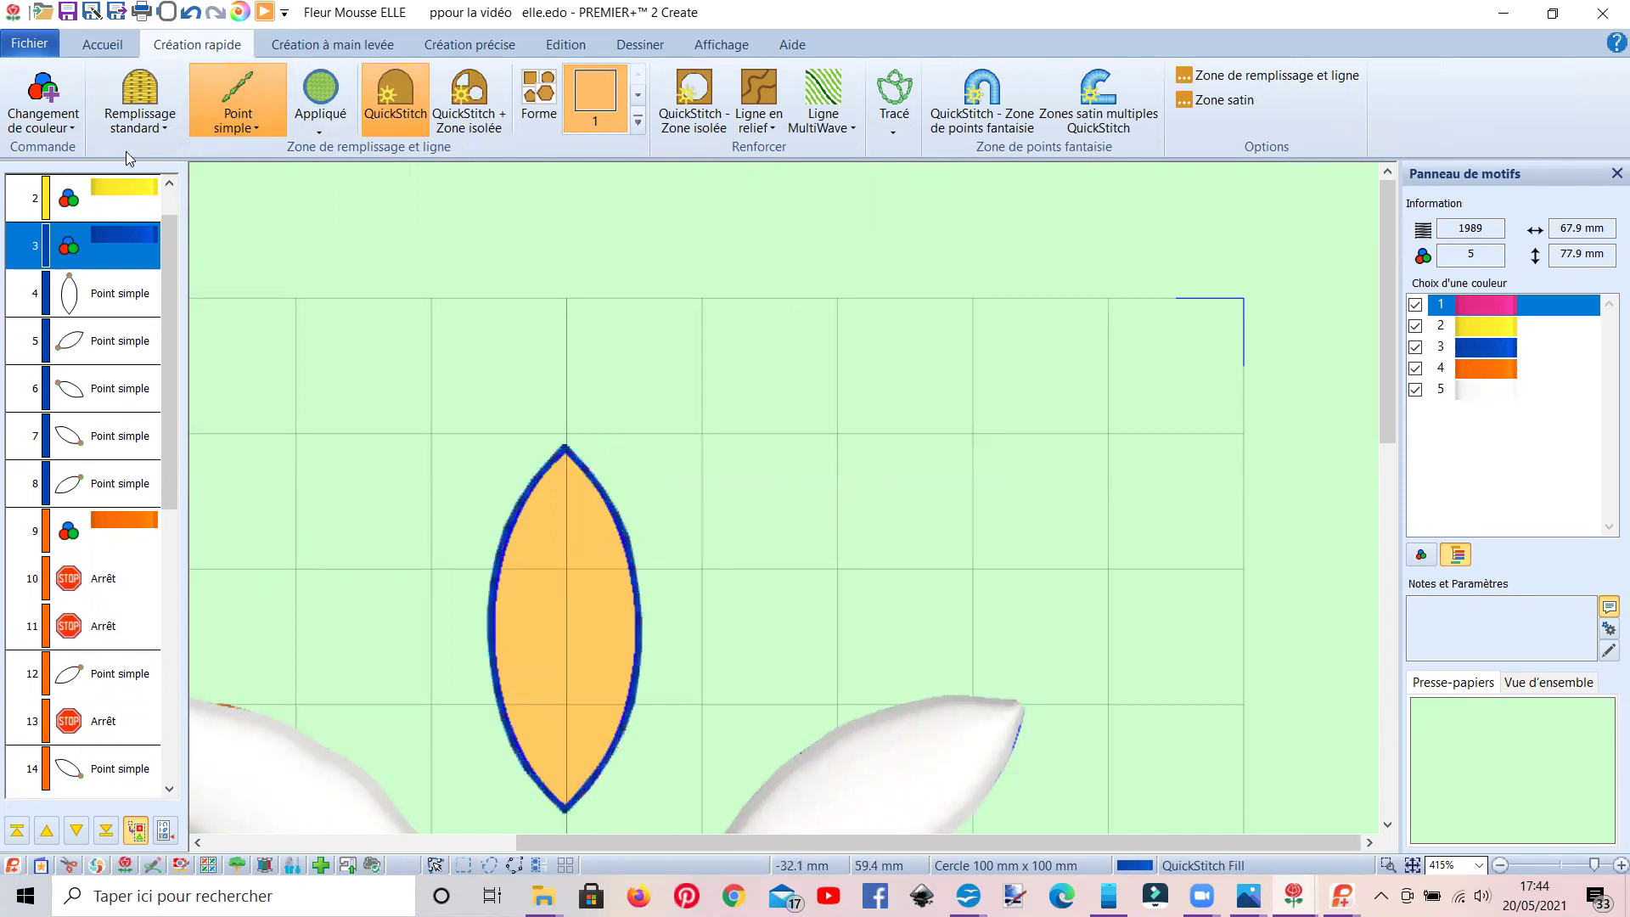
Copy and paste the top petal's new blue outline, and move the duplicate into the orange colour block between its first two stops.
click(95, 45)
click(28, 93)
click(73, 102)
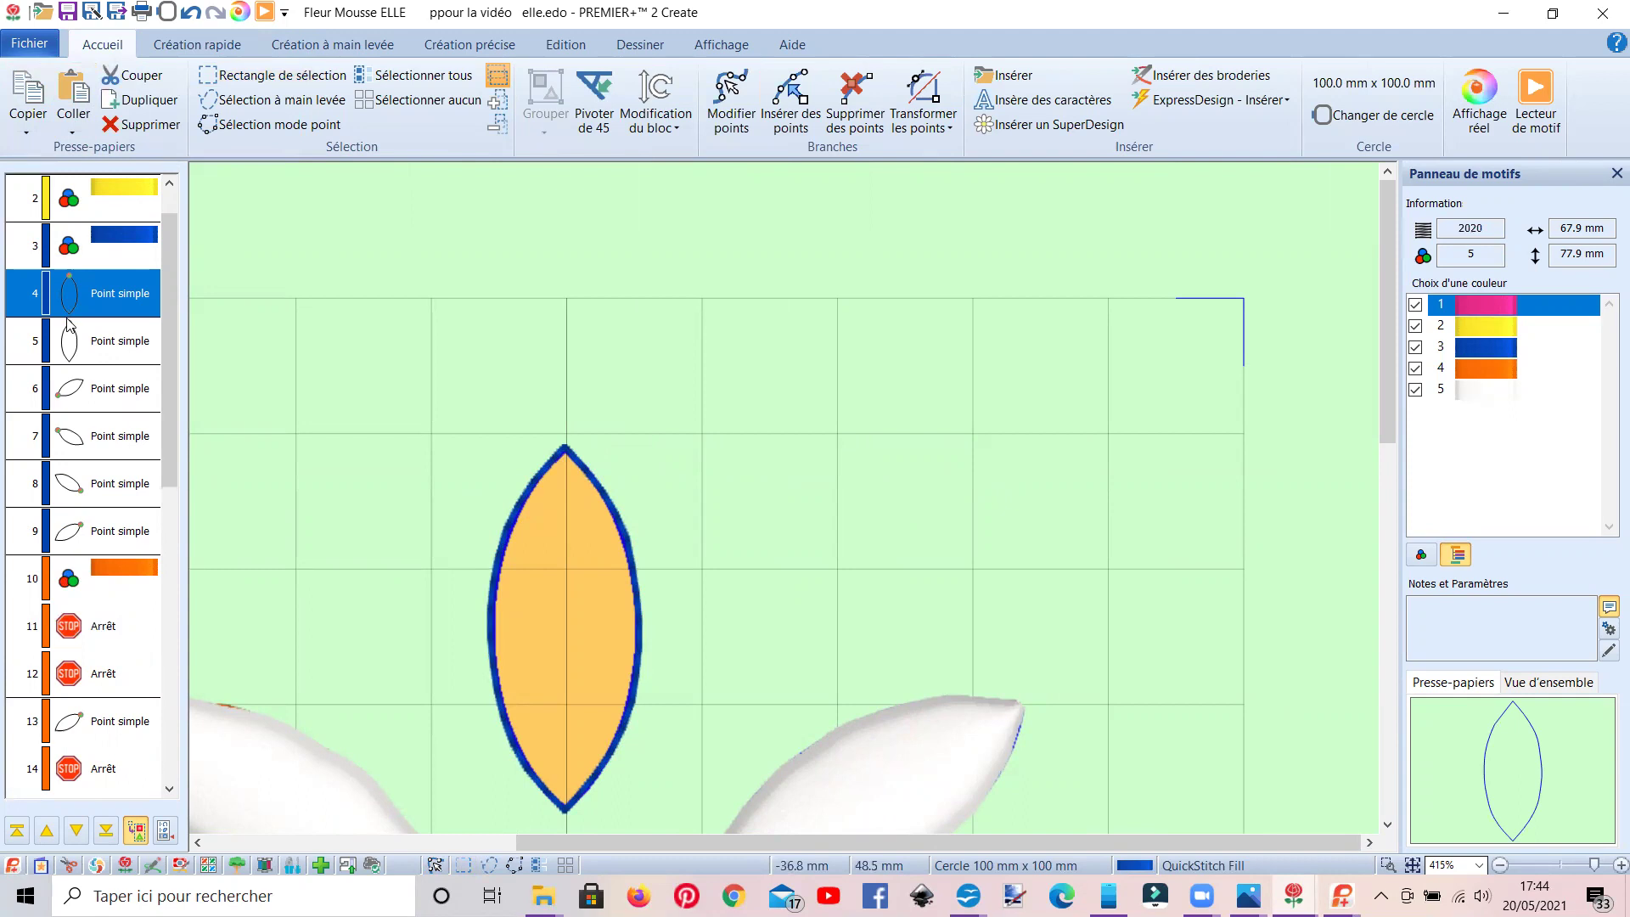
drag(73, 564, 90, 701)
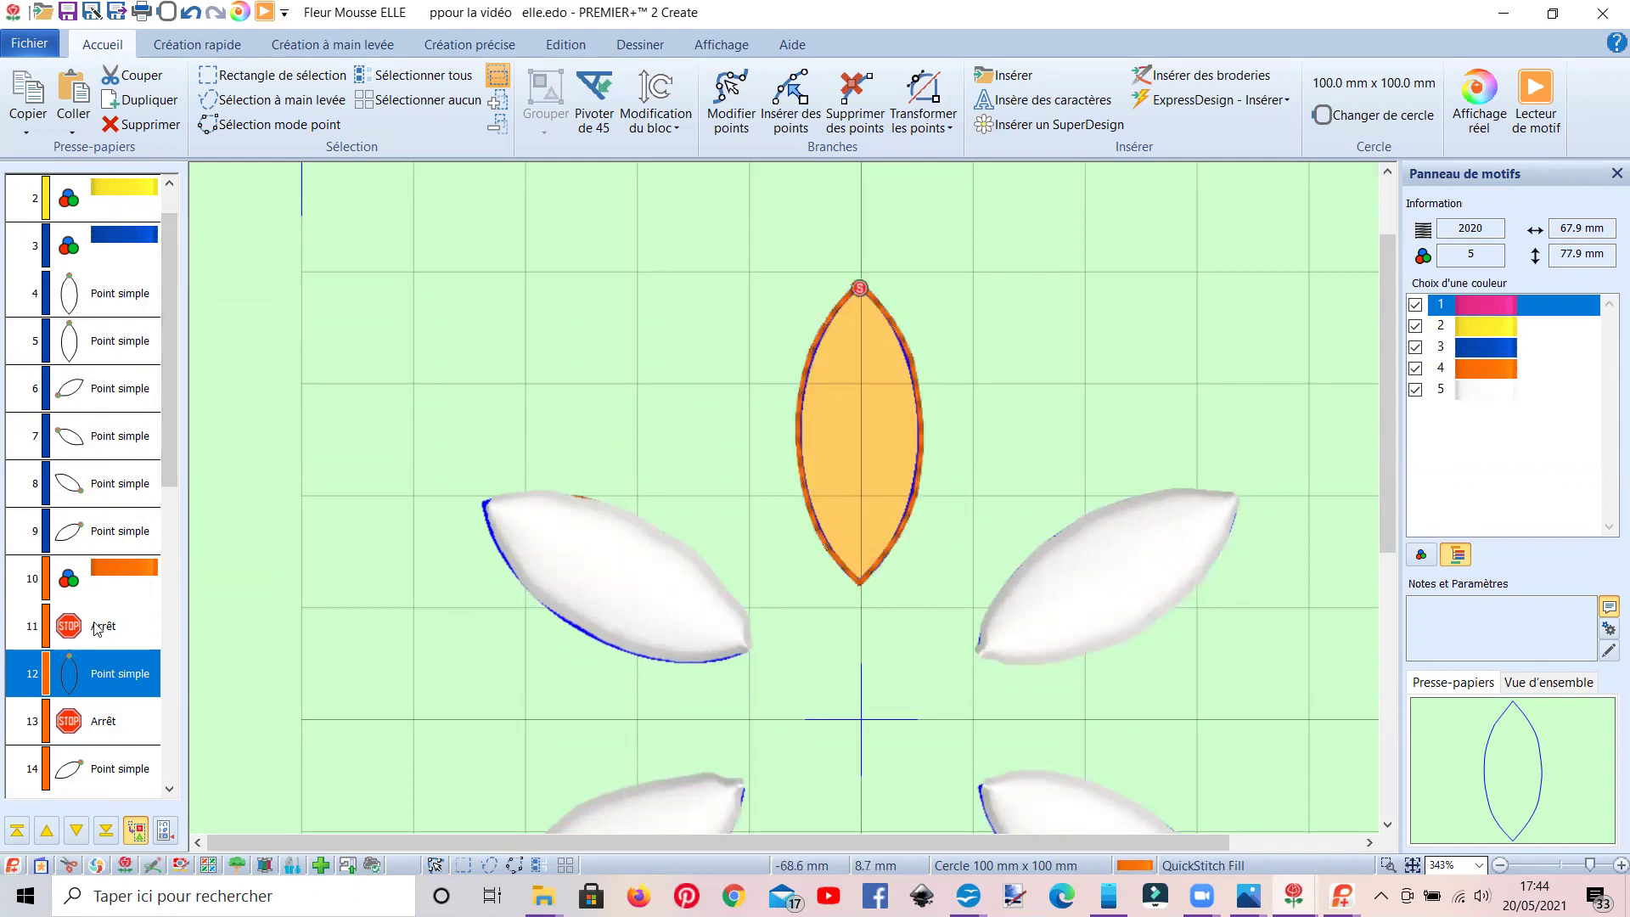
click(105, 678)
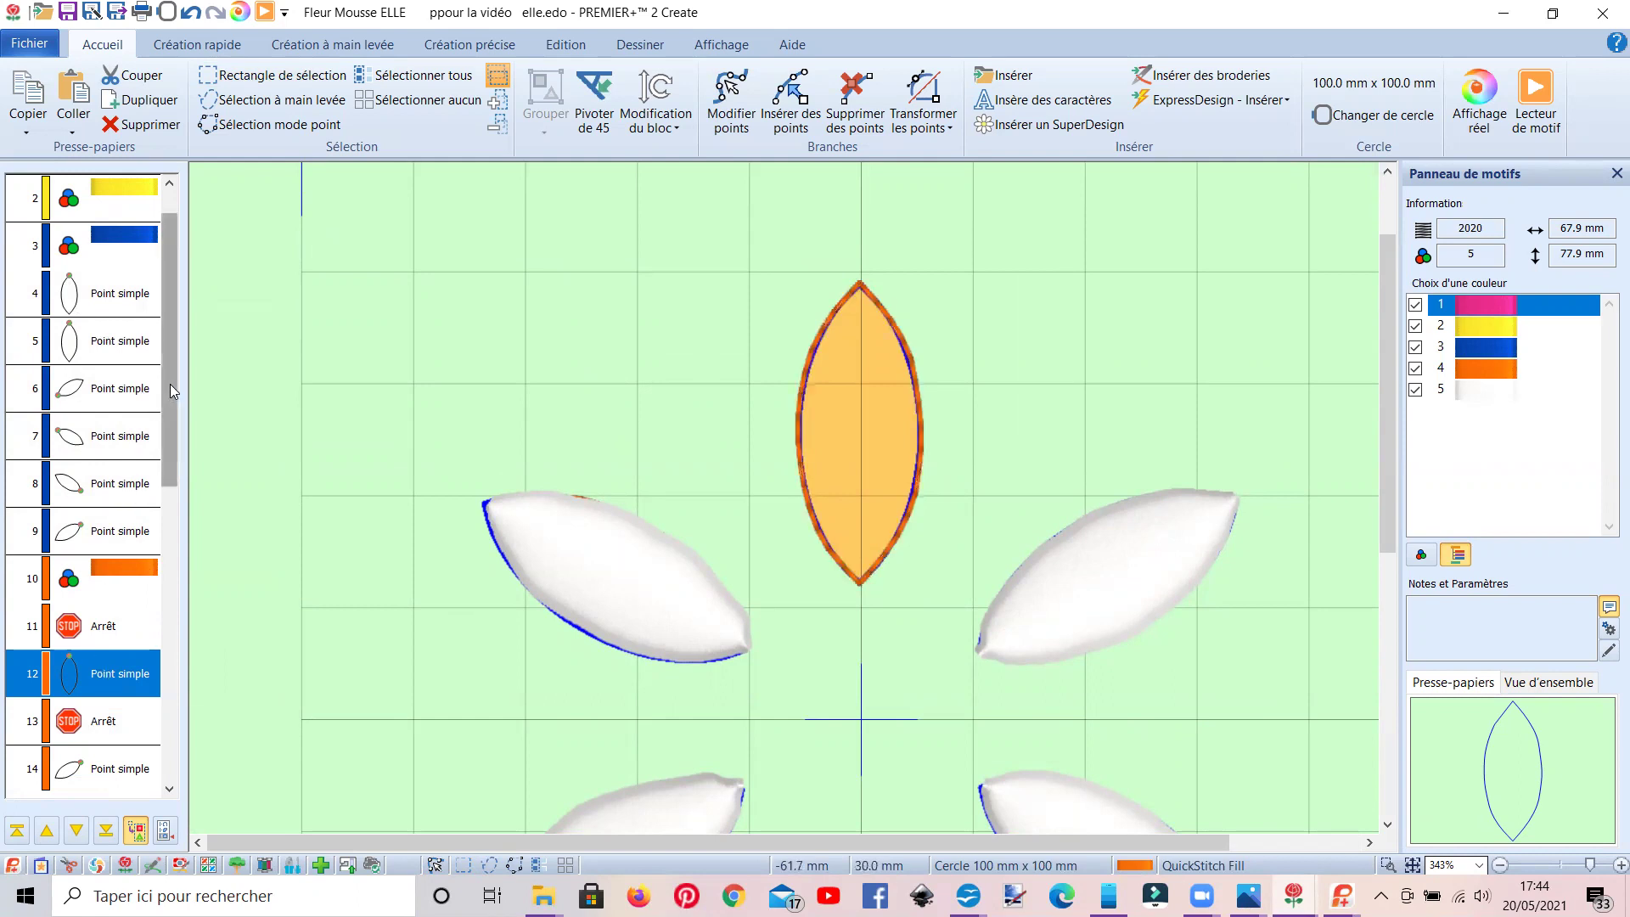
Select the white colour change ahead of the satin columns and start the Colonne satin tool for the top petal.
scroll(157, 452, down, 1)
scroll(164, 484, down, 2)
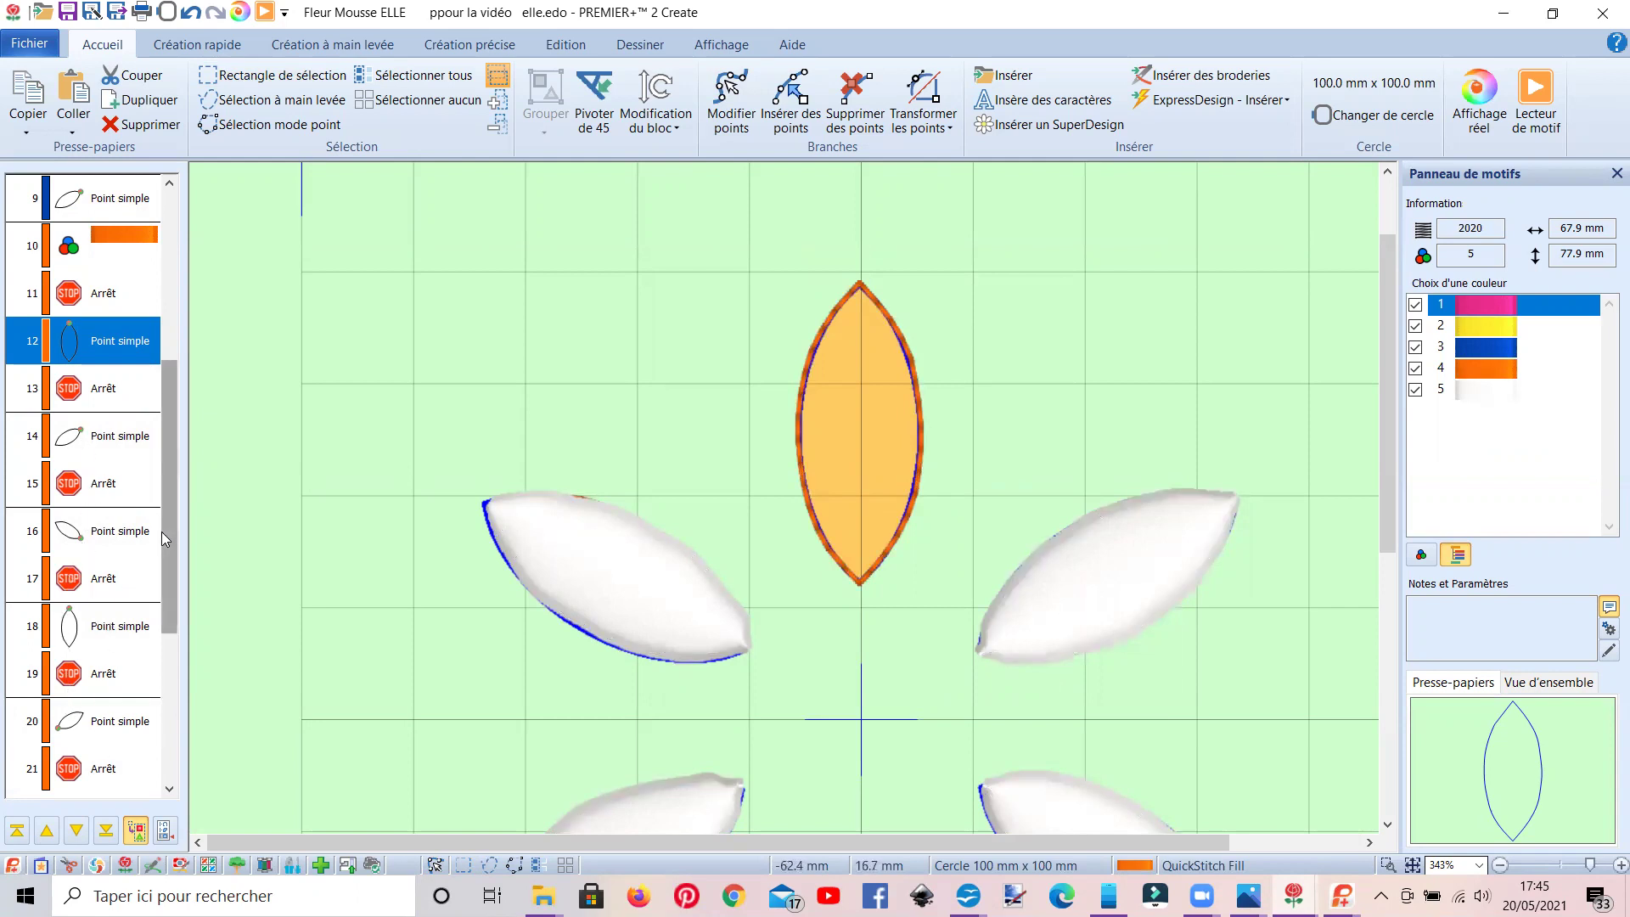
drag(174, 462, 166, 608)
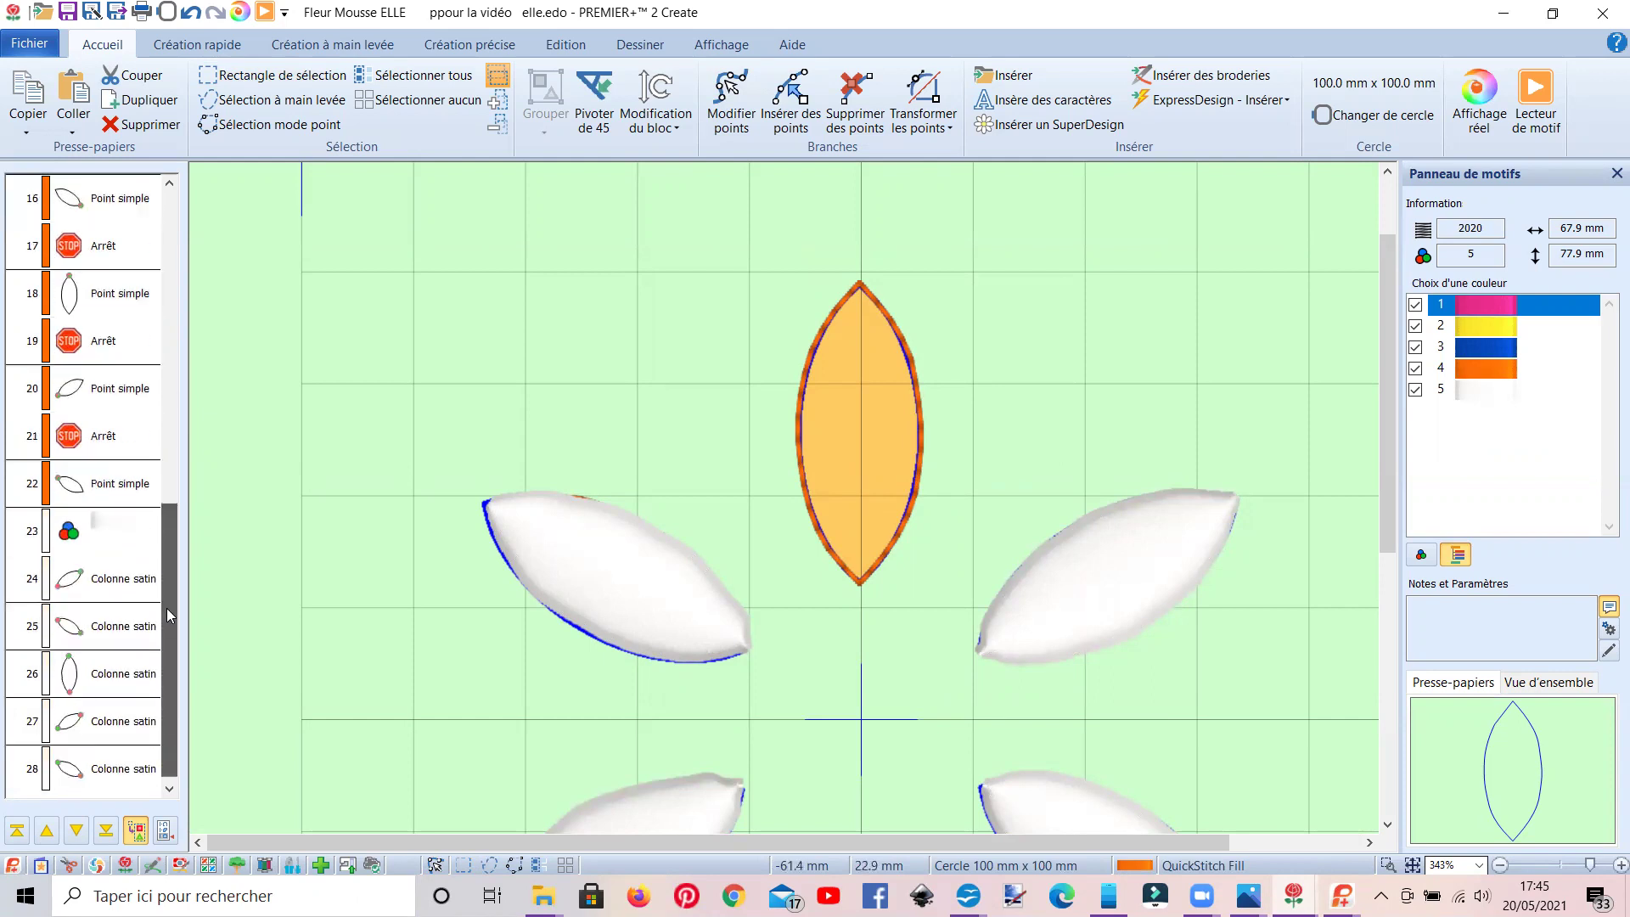
click(107, 519)
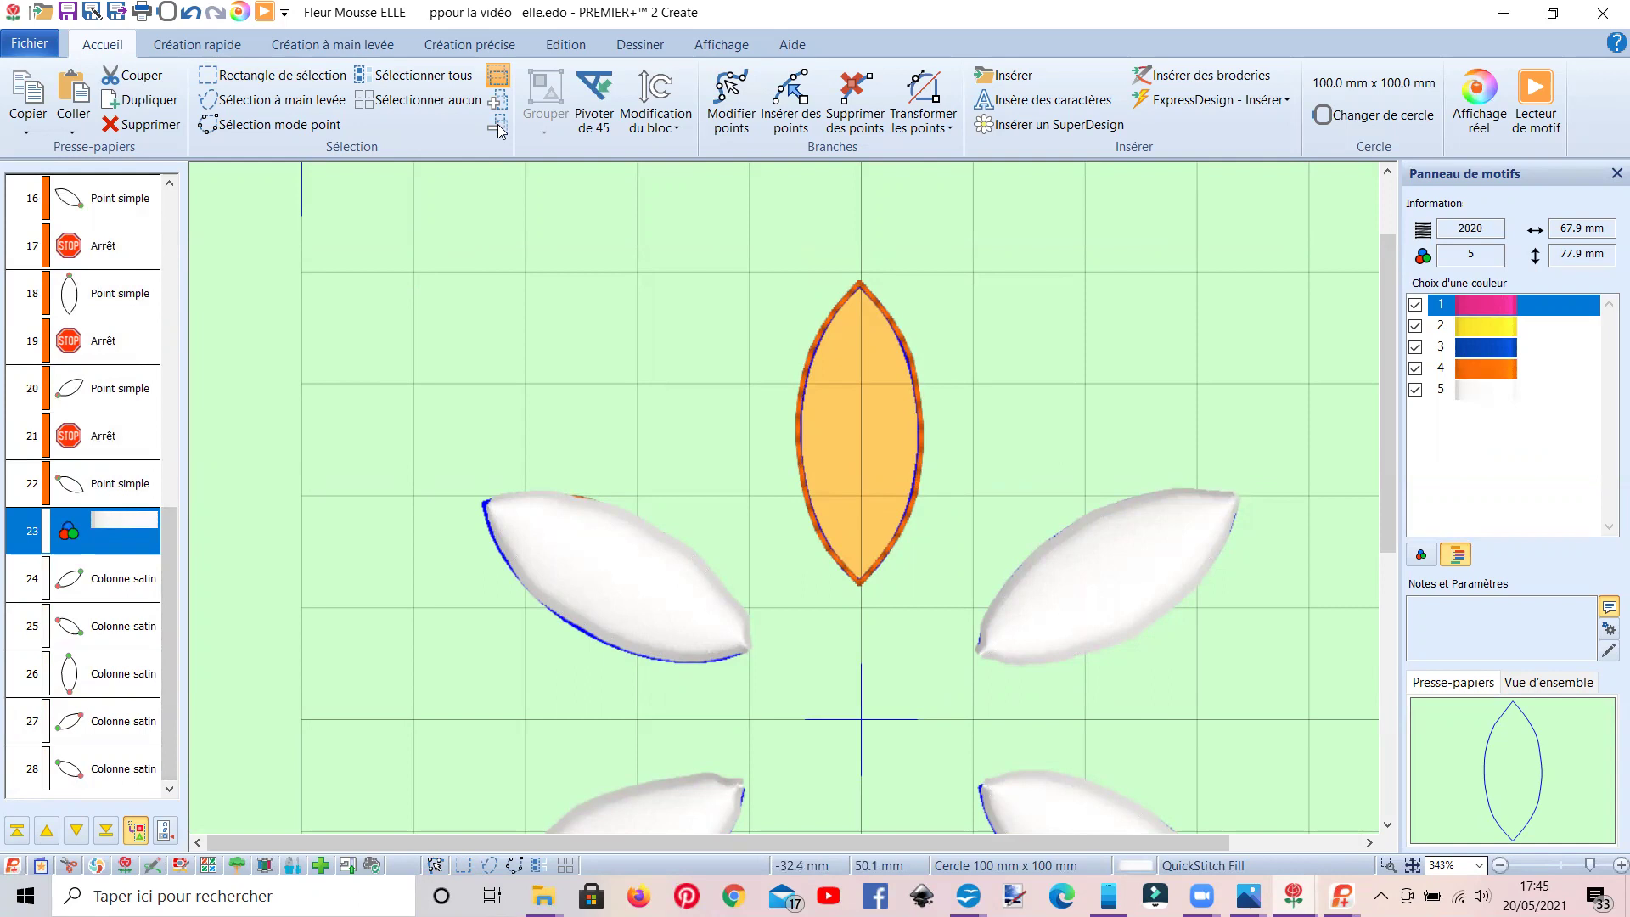
click(465, 45)
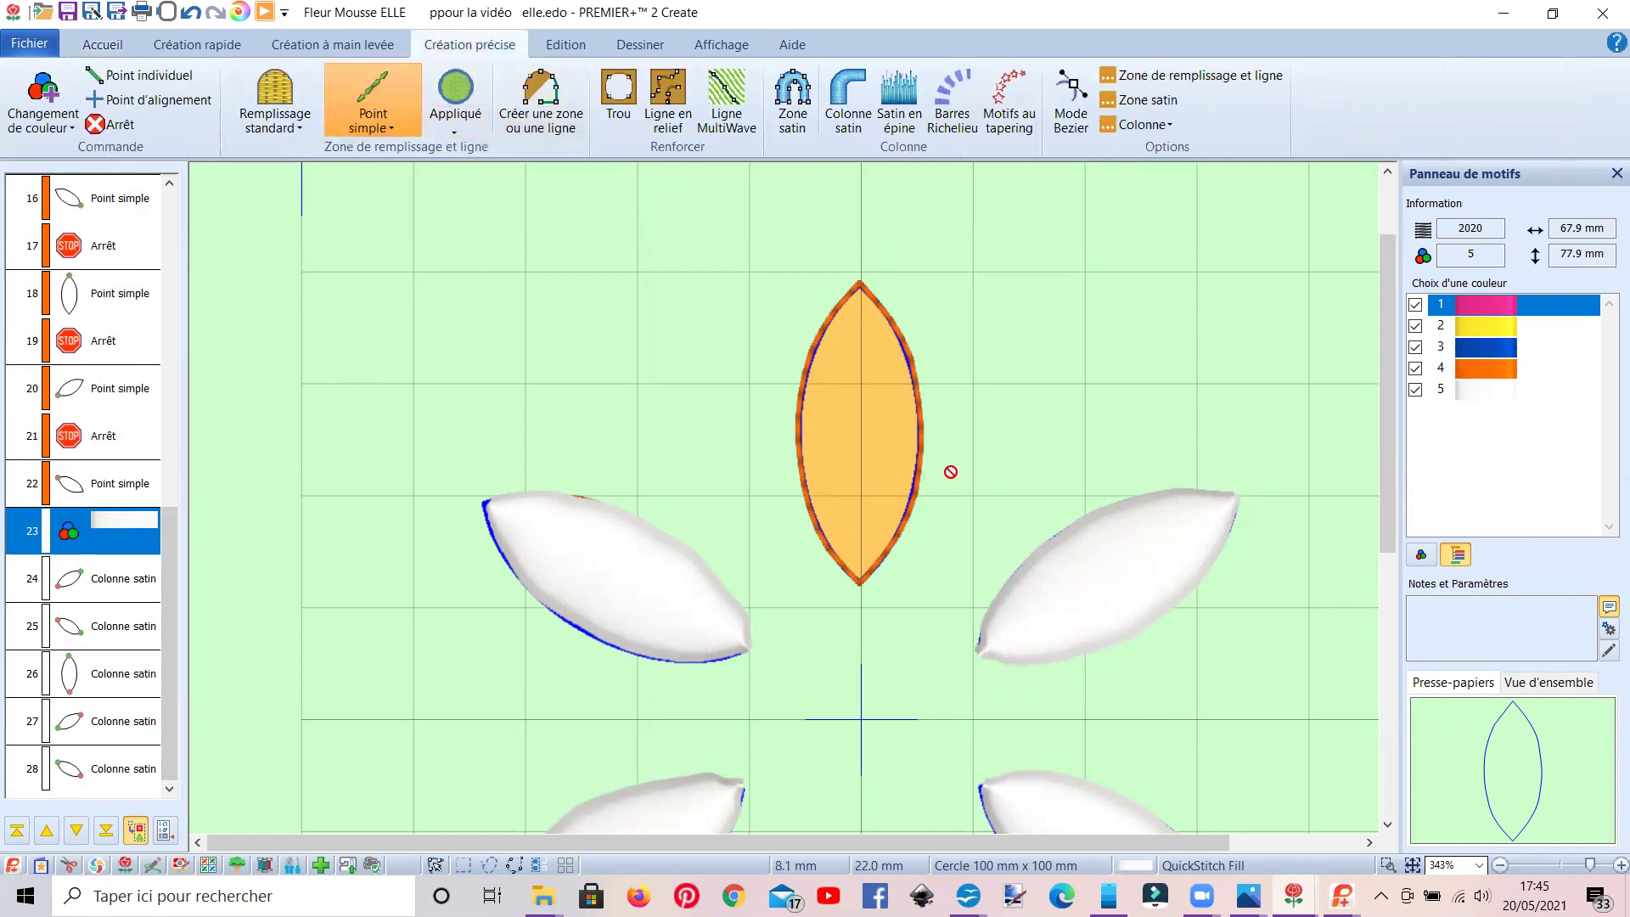
scroll(950, 472, up, 2)
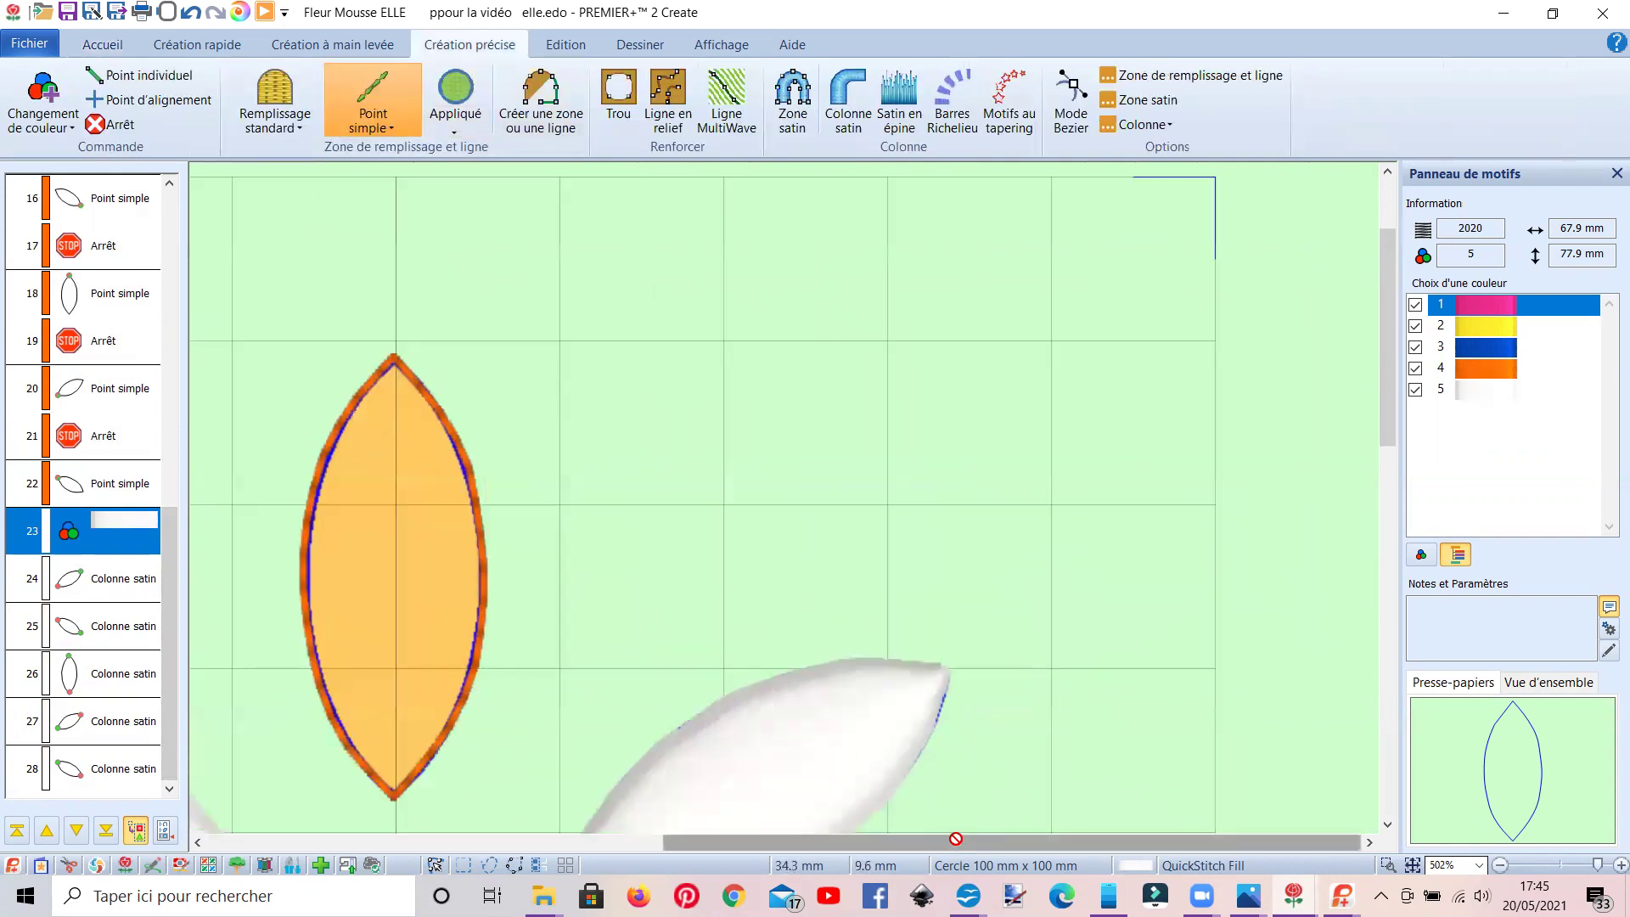
scroll(956, 839, left, 5)
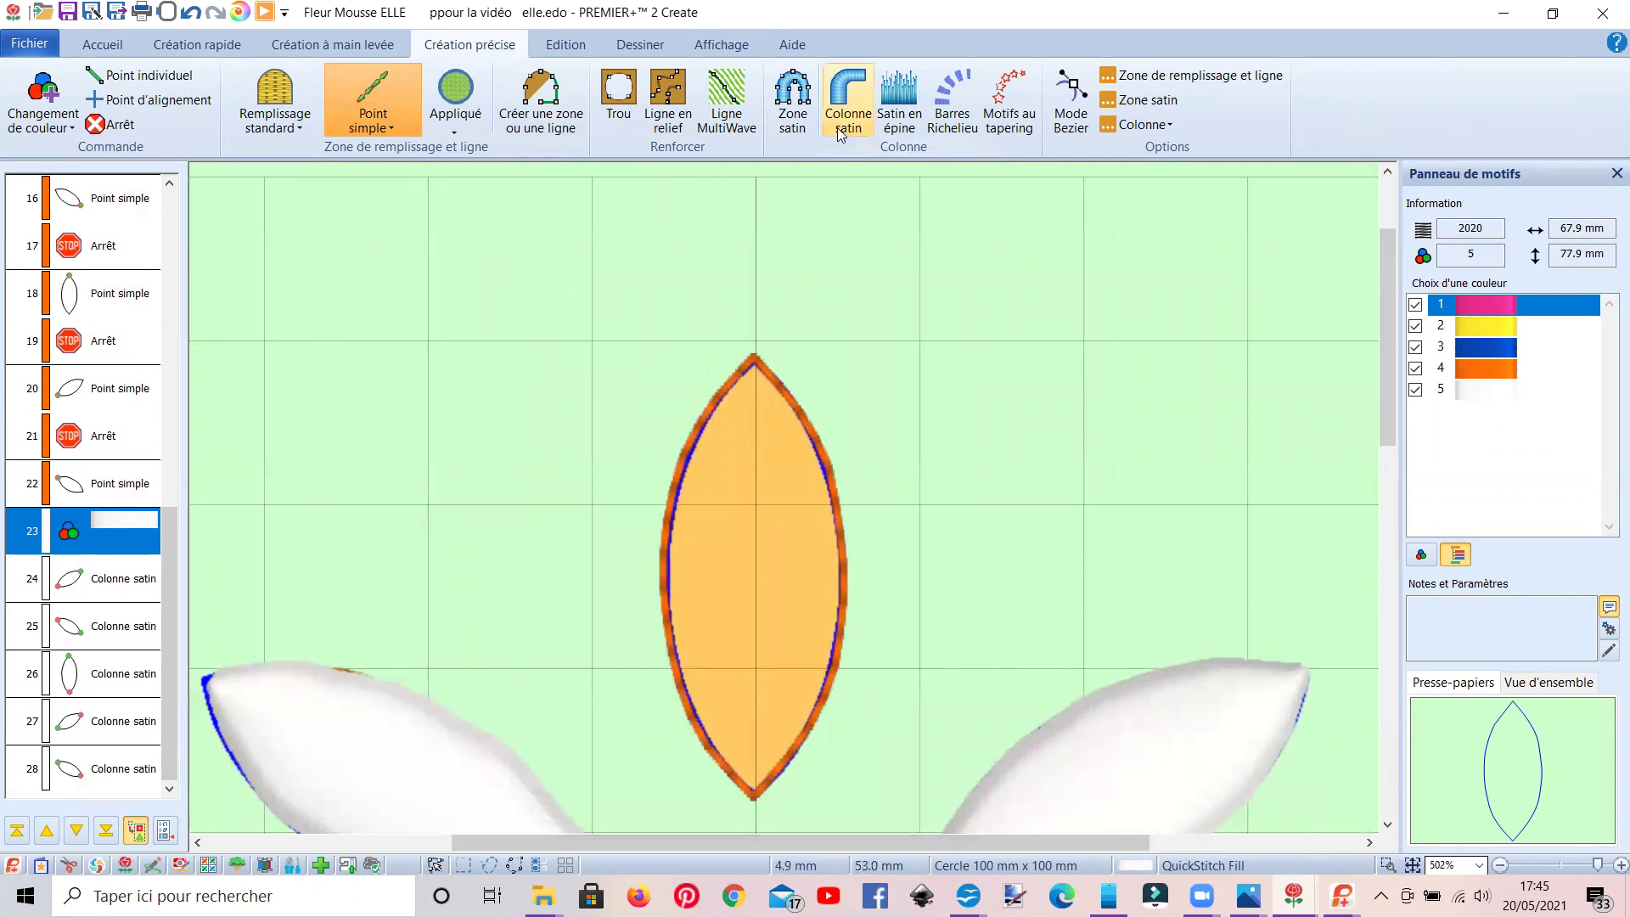
click(837, 129)
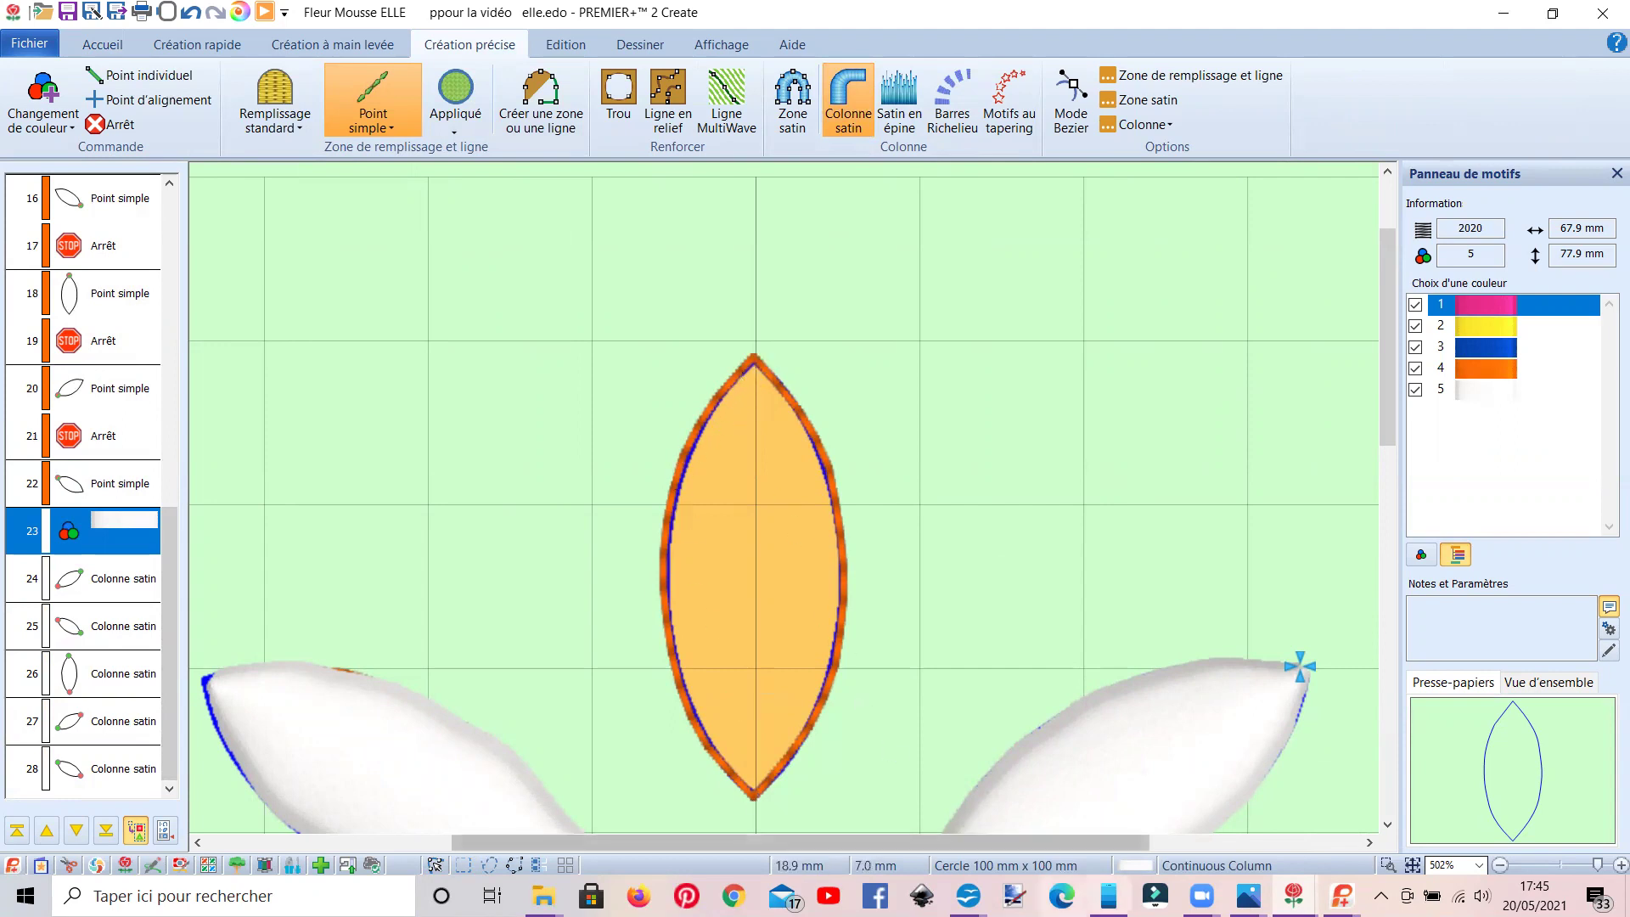
View the lettre mousse letter J and the escargot mousse snail designs, and return to the Fleur Mousse design.
mouse_move(1341, 896)
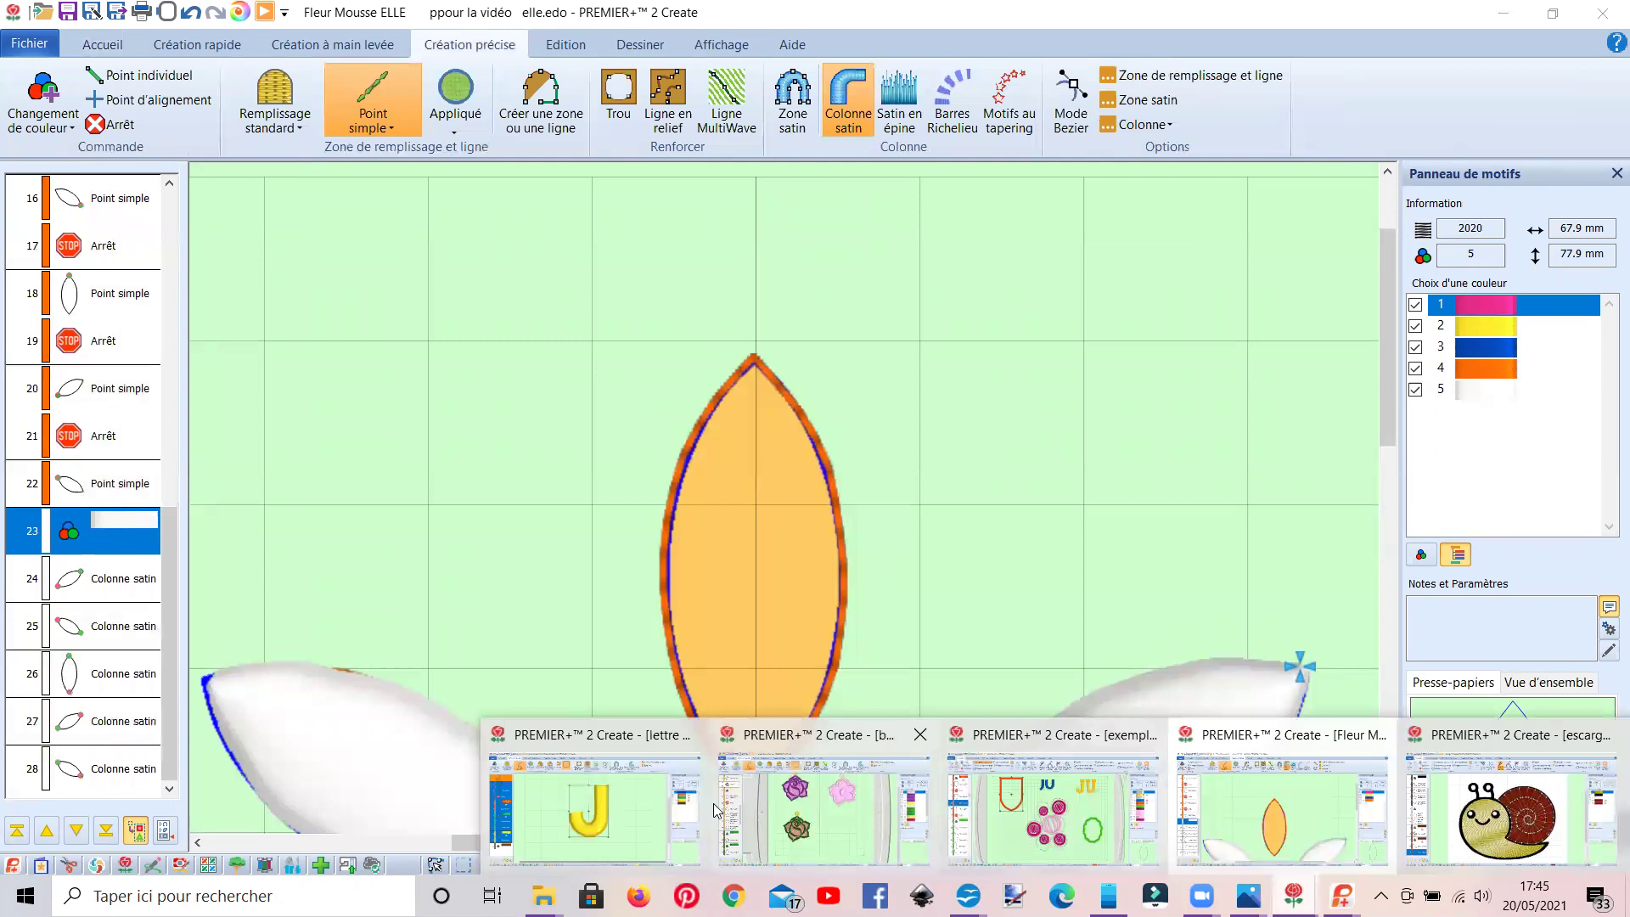
click(642, 805)
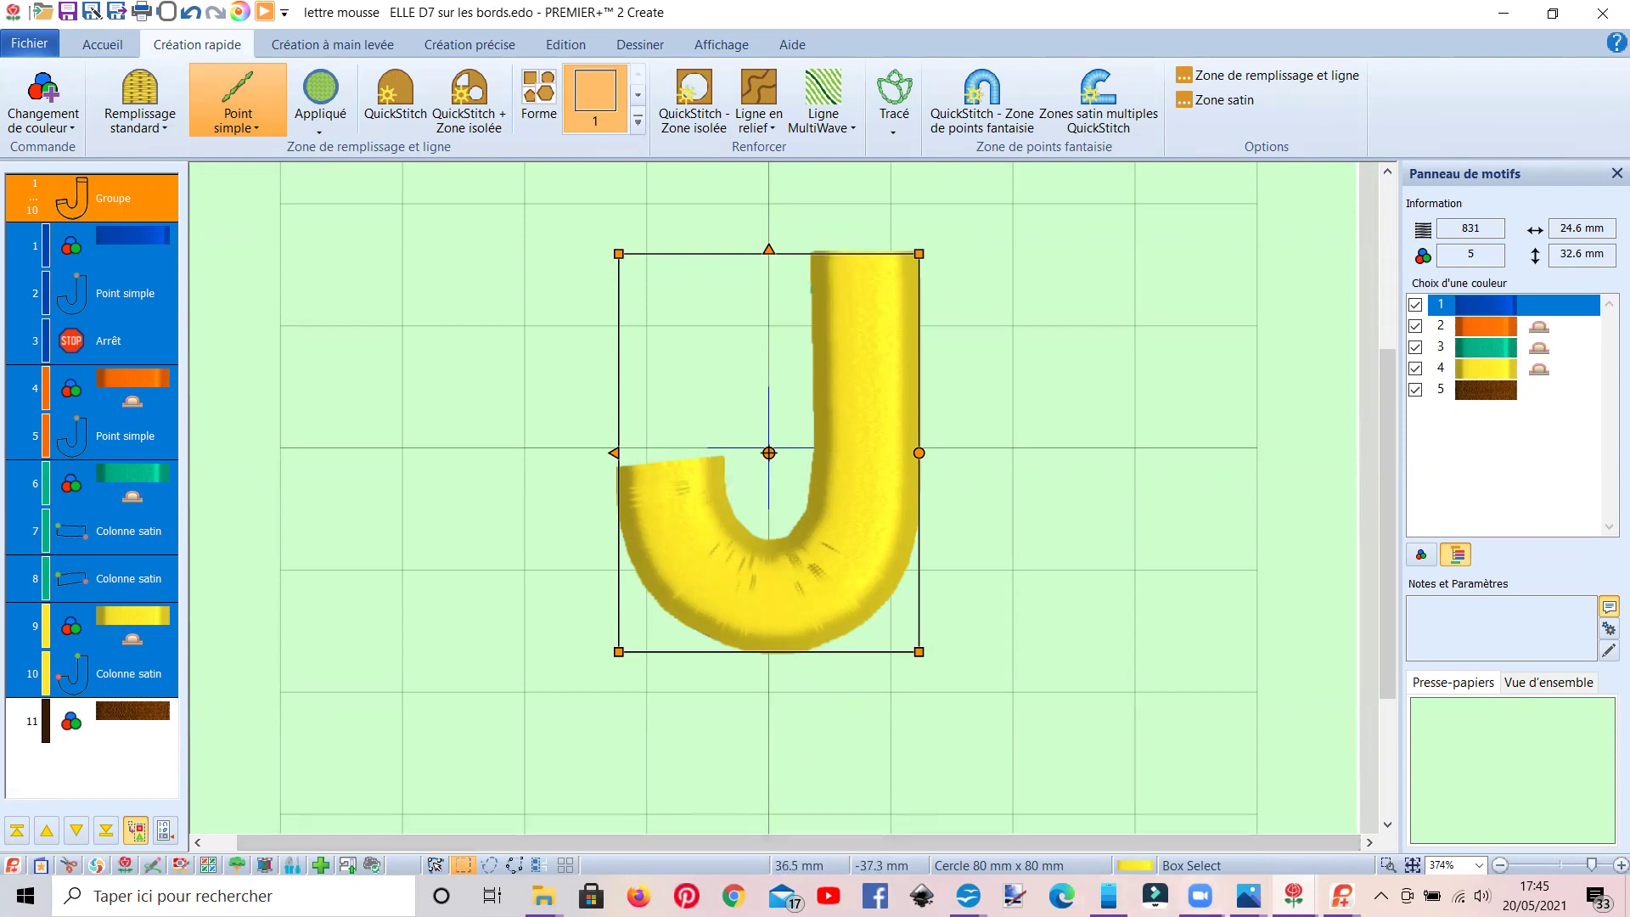
mouse_move(1318, 877)
click(1512, 806)
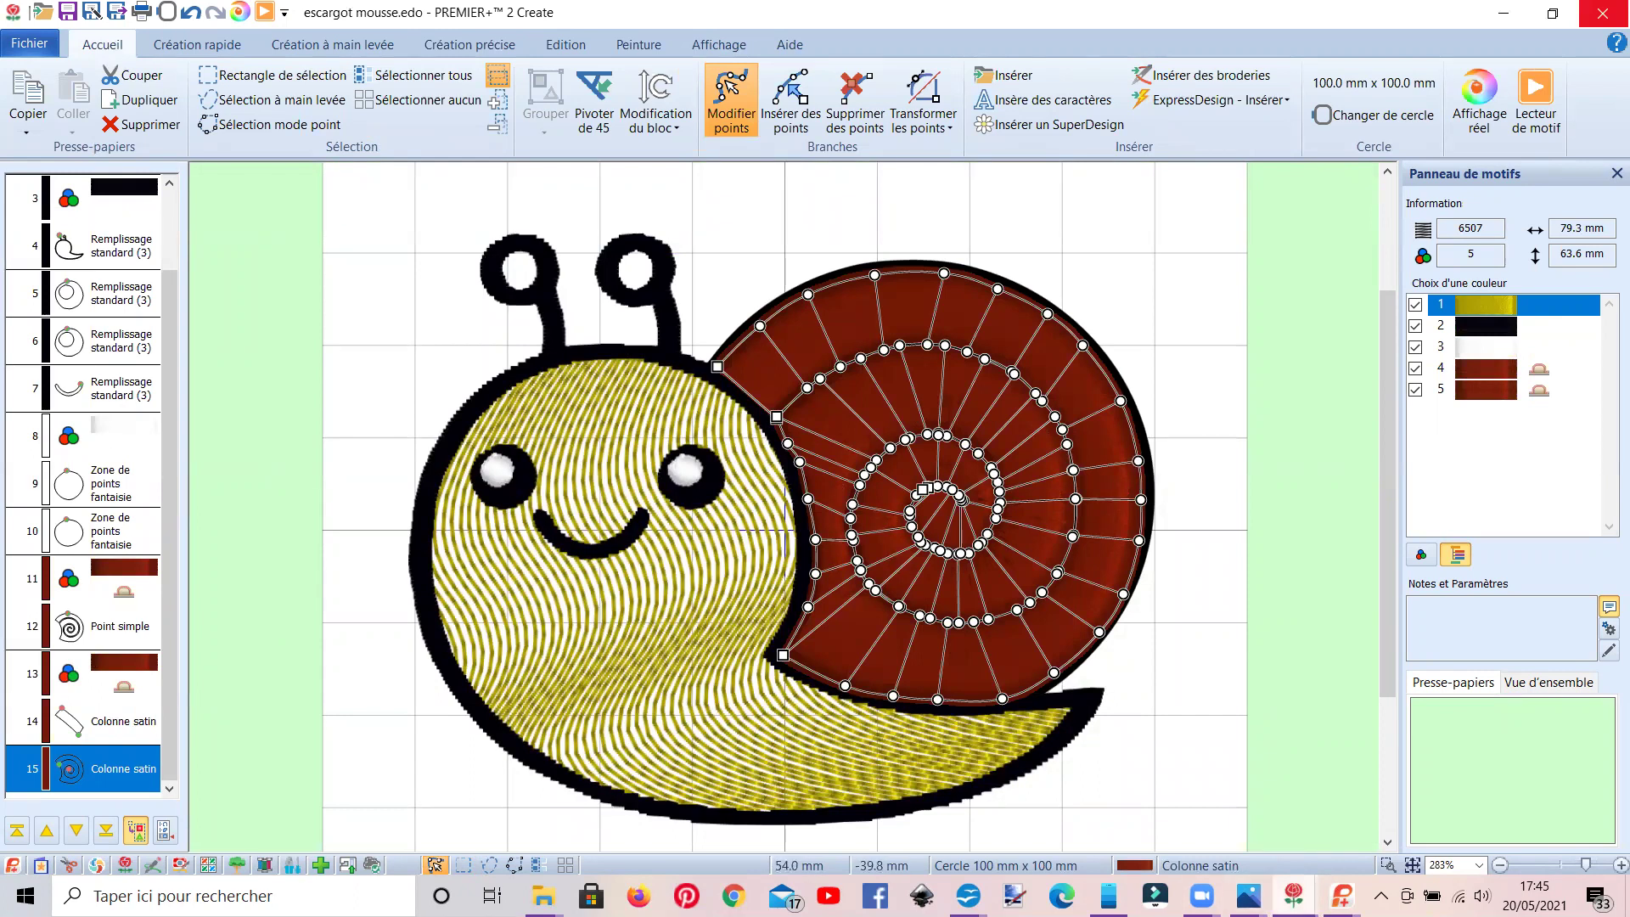
mouse_move(1294, 896)
click(1282, 806)
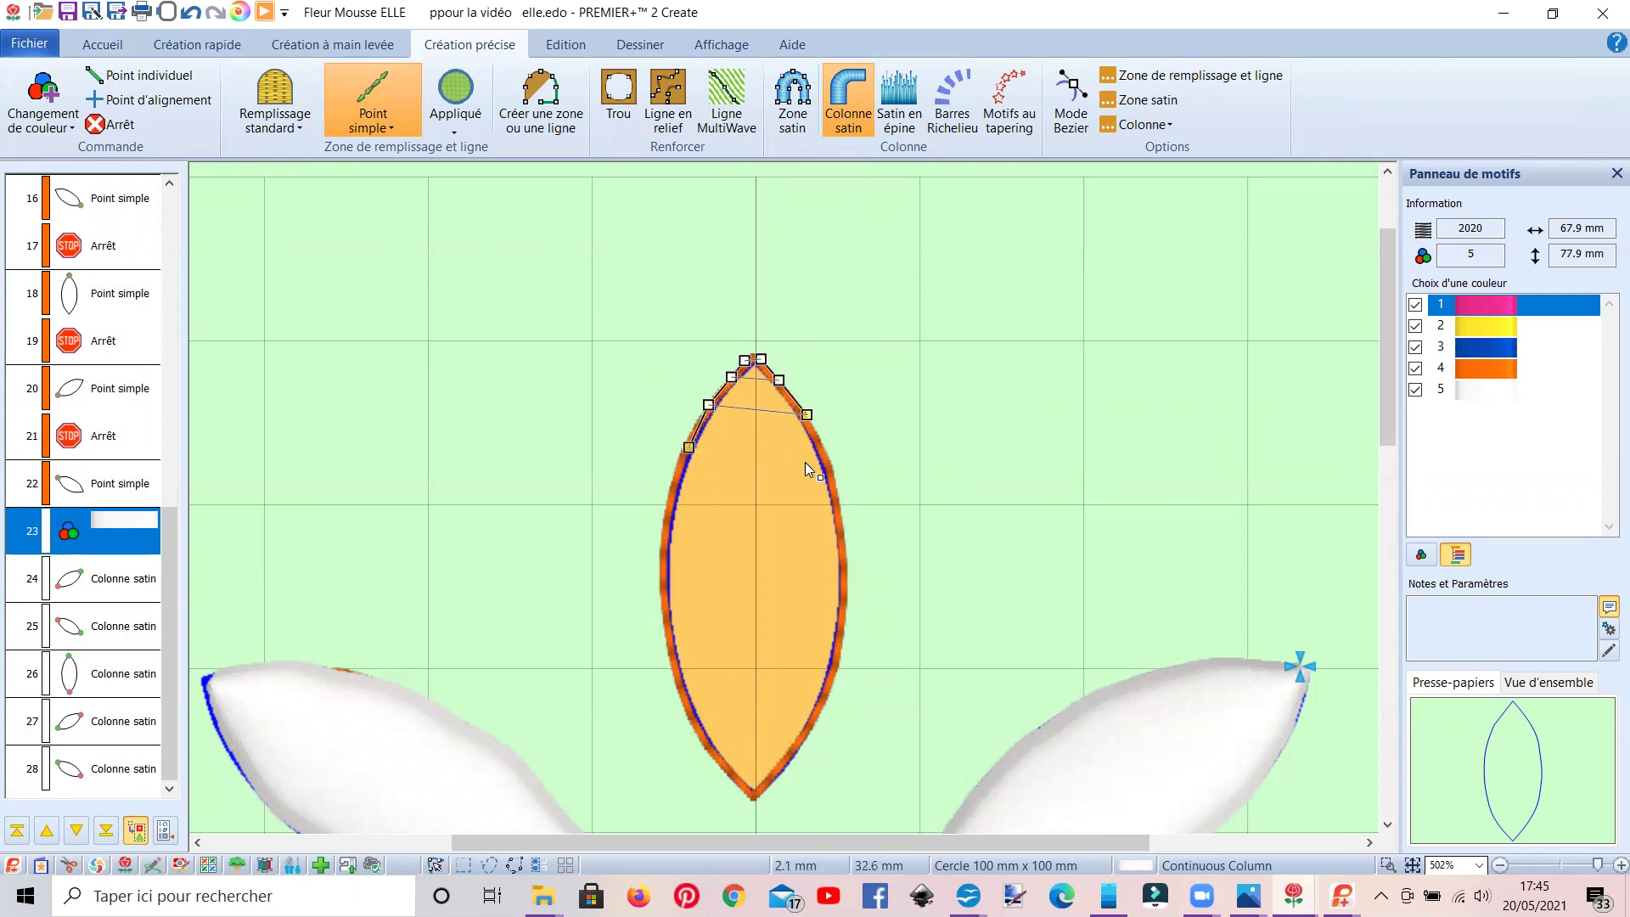
Draw a white satin column with opposing point pairs over the upper part of the top petal.
click(832, 459)
click(840, 523)
drag(680, 449, 684, 448)
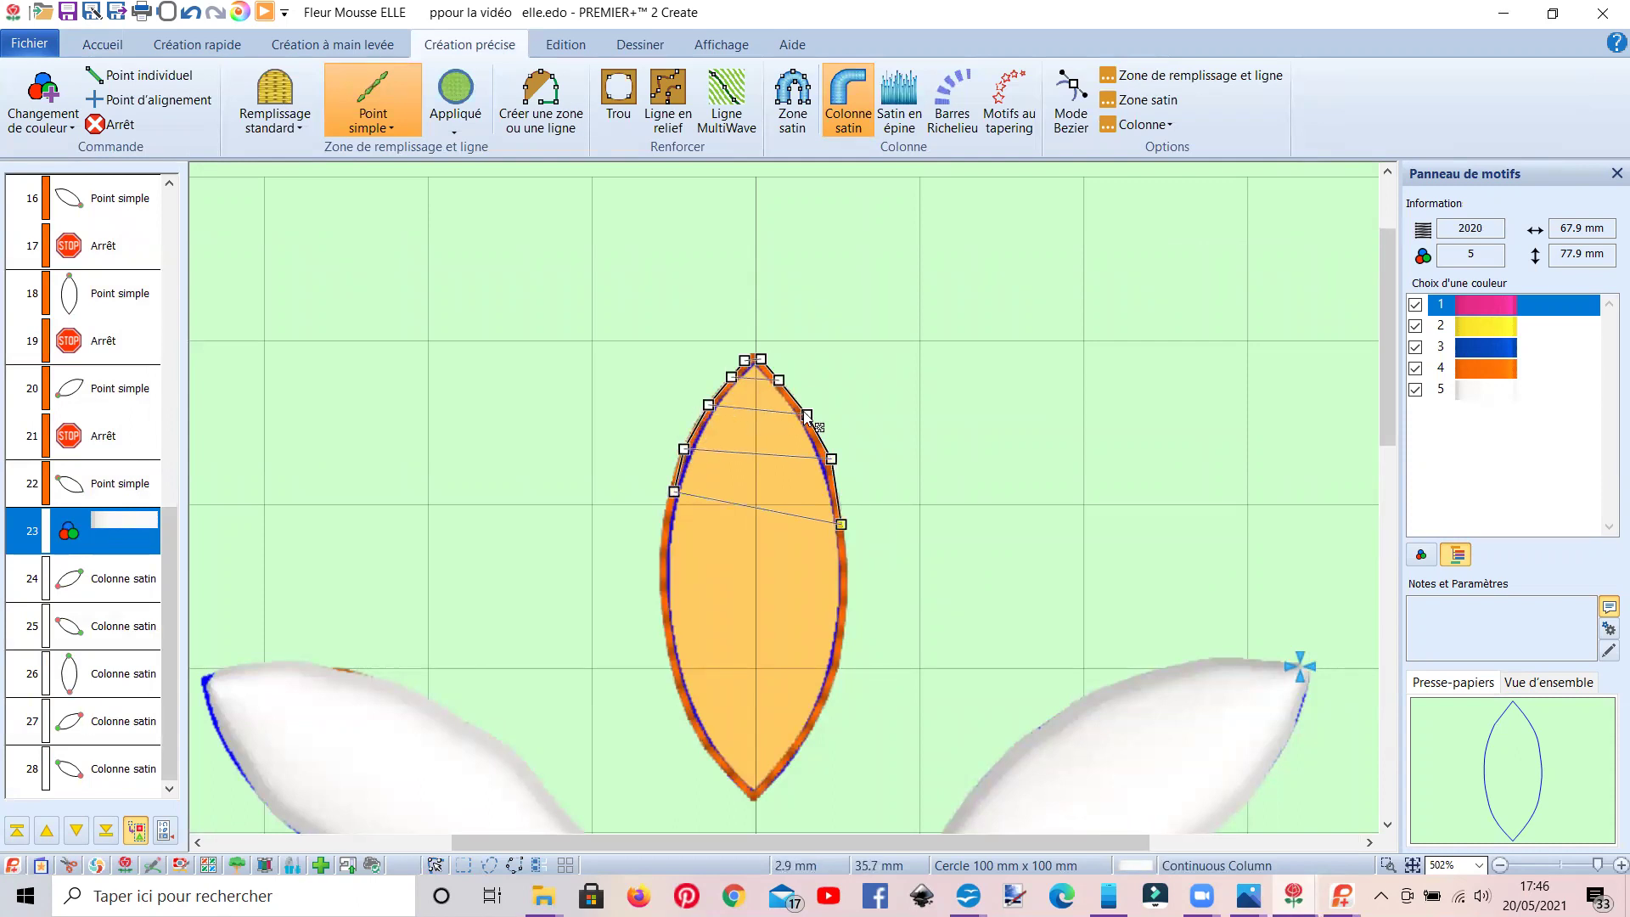
key(Return)
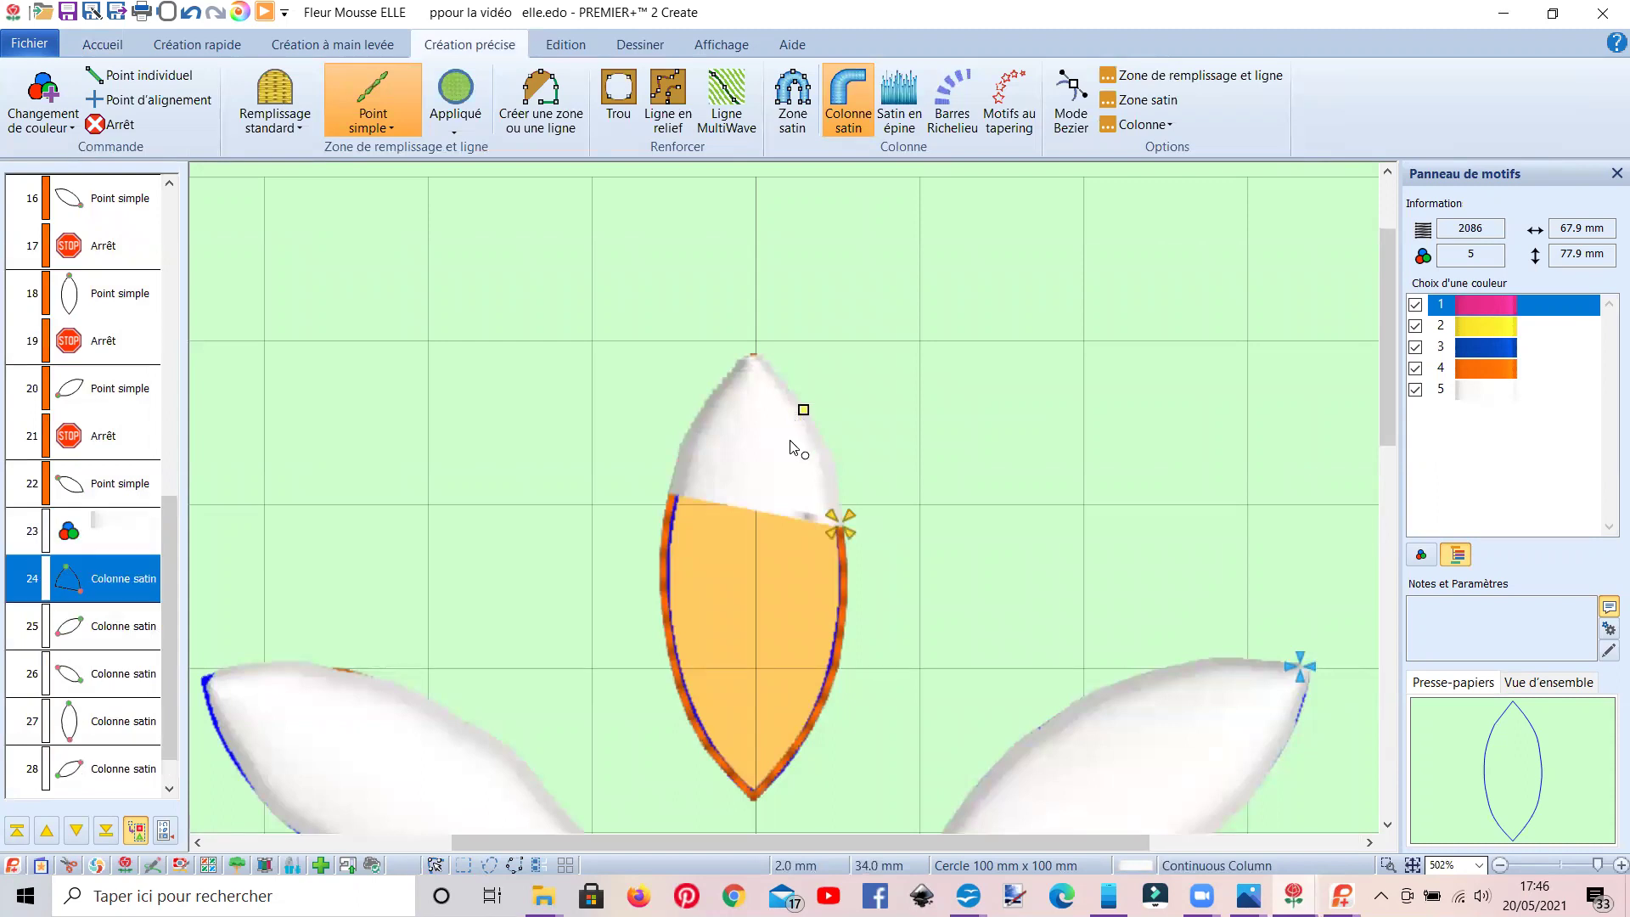
key(Escape)
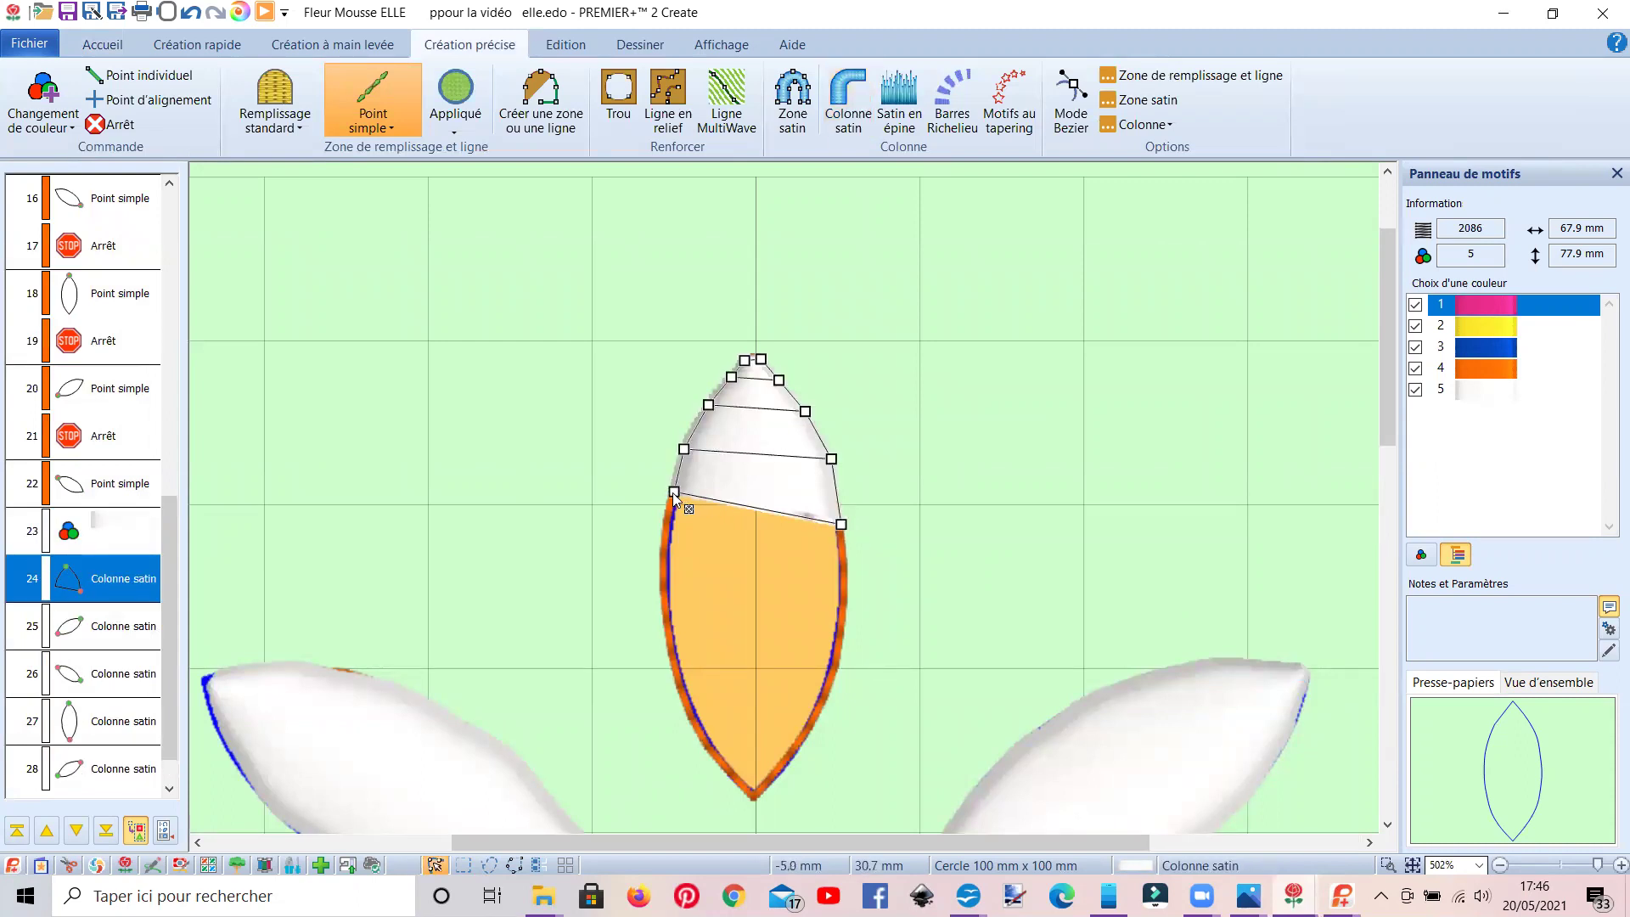
Adjust the points of the top petal's partial satin column so its stitch-direction lines run nearly horizontal along the petal's edges.
drag(672, 492, 660, 529)
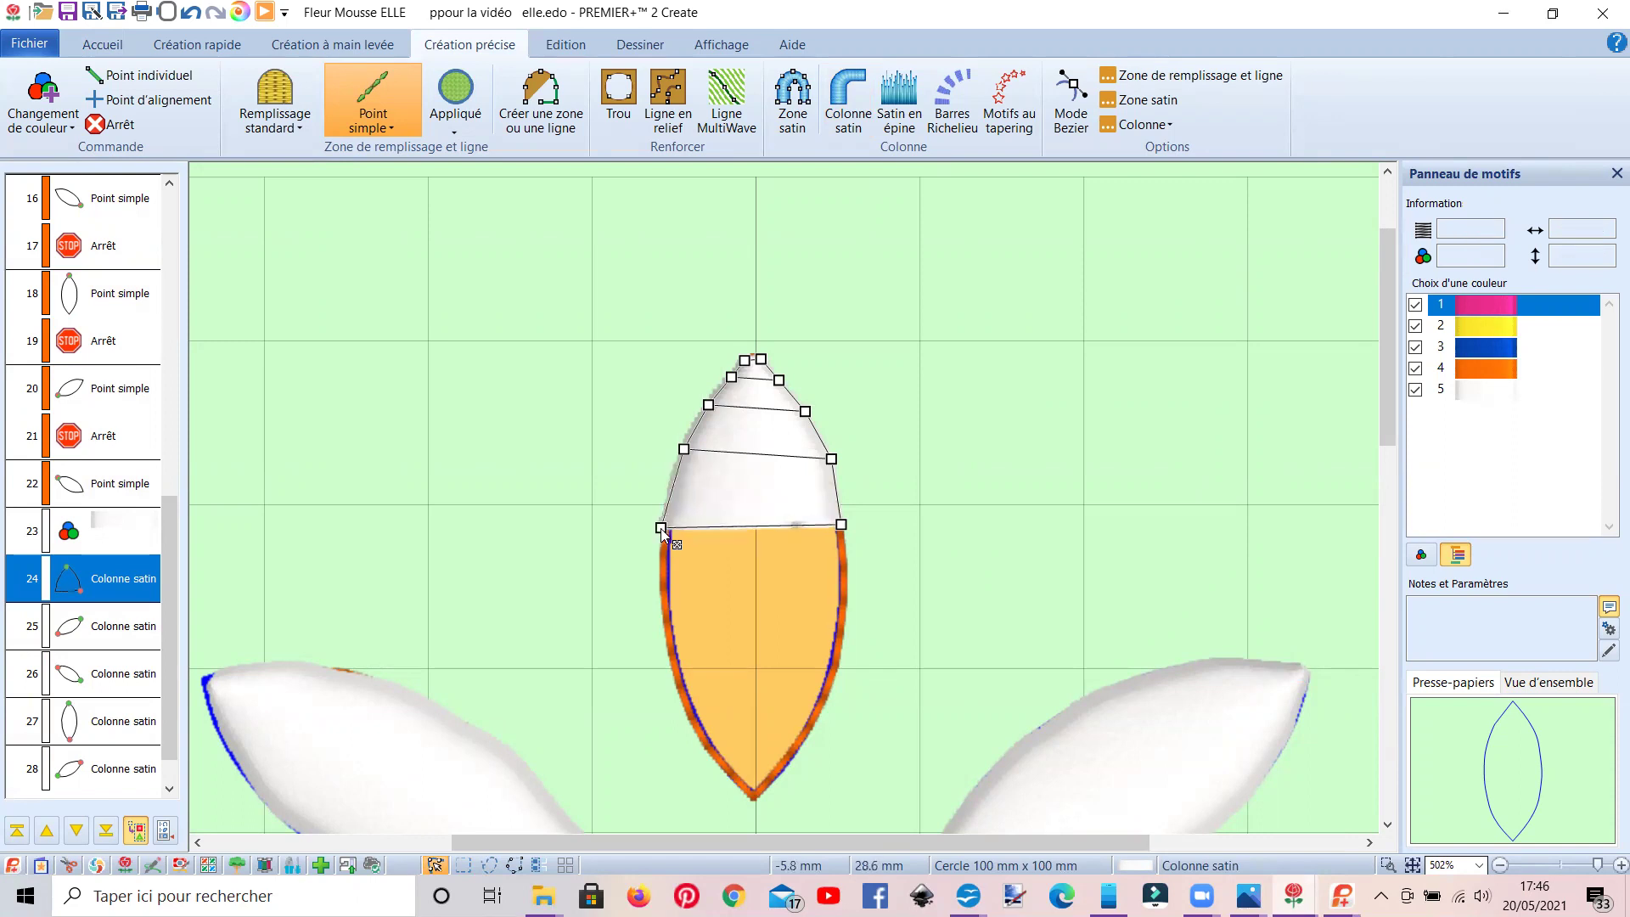
click(842, 526)
drag(842, 526, 844, 531)
click(684, 450)
drag(684, 450, 705, 411)
click(709, 405)
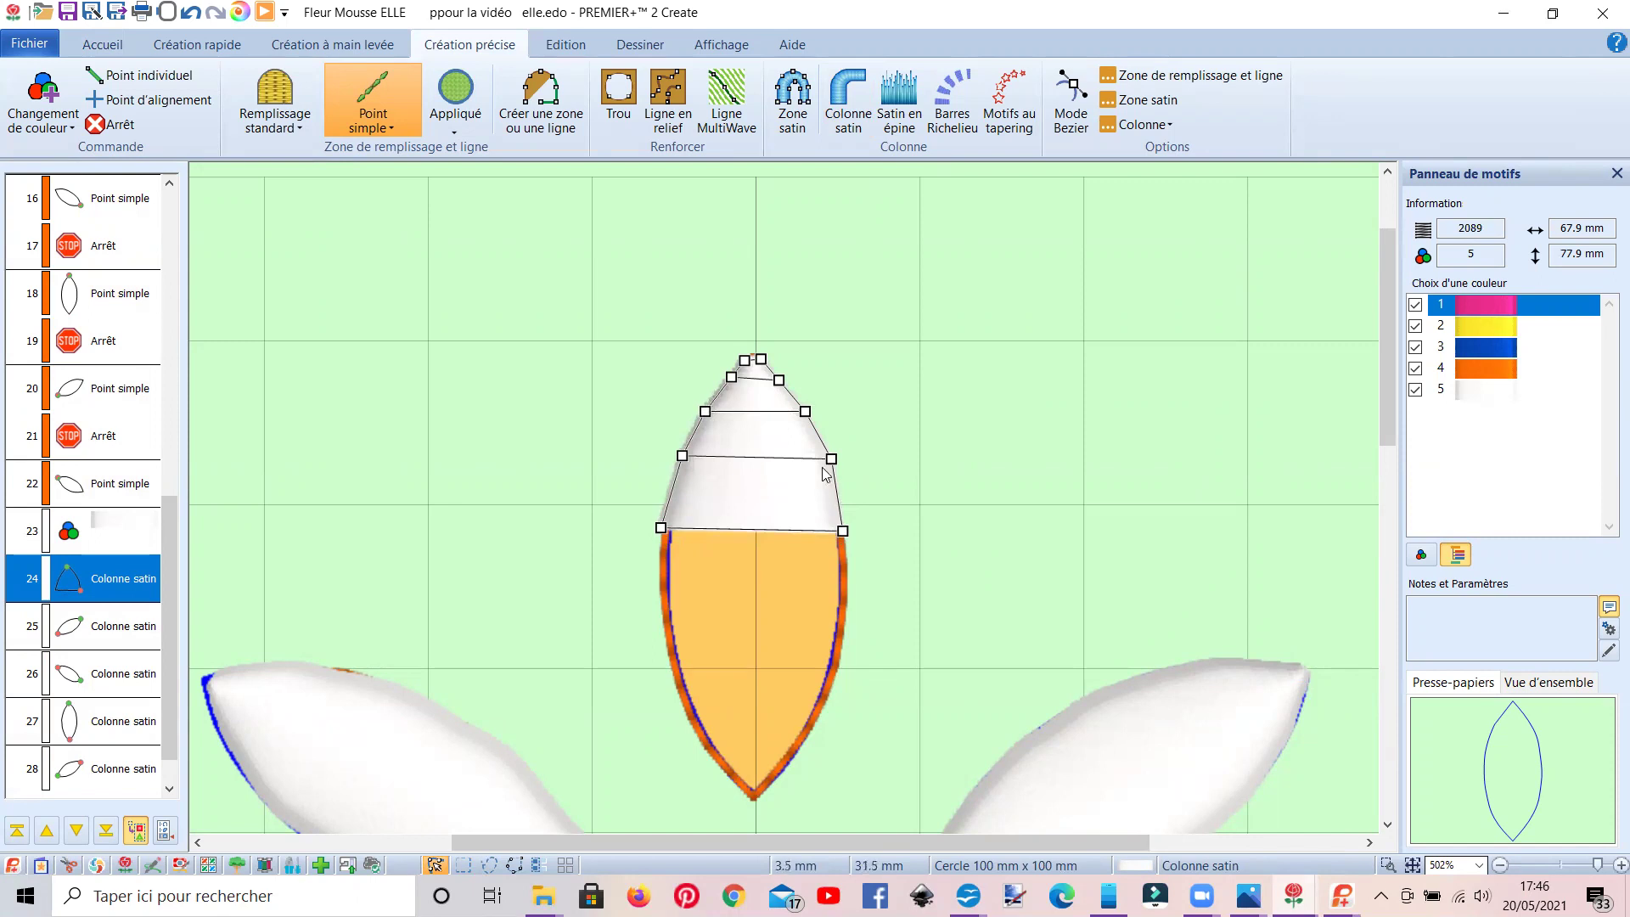
drag(831, 459, 826, 459)
scroll(166, 552, down, 1)
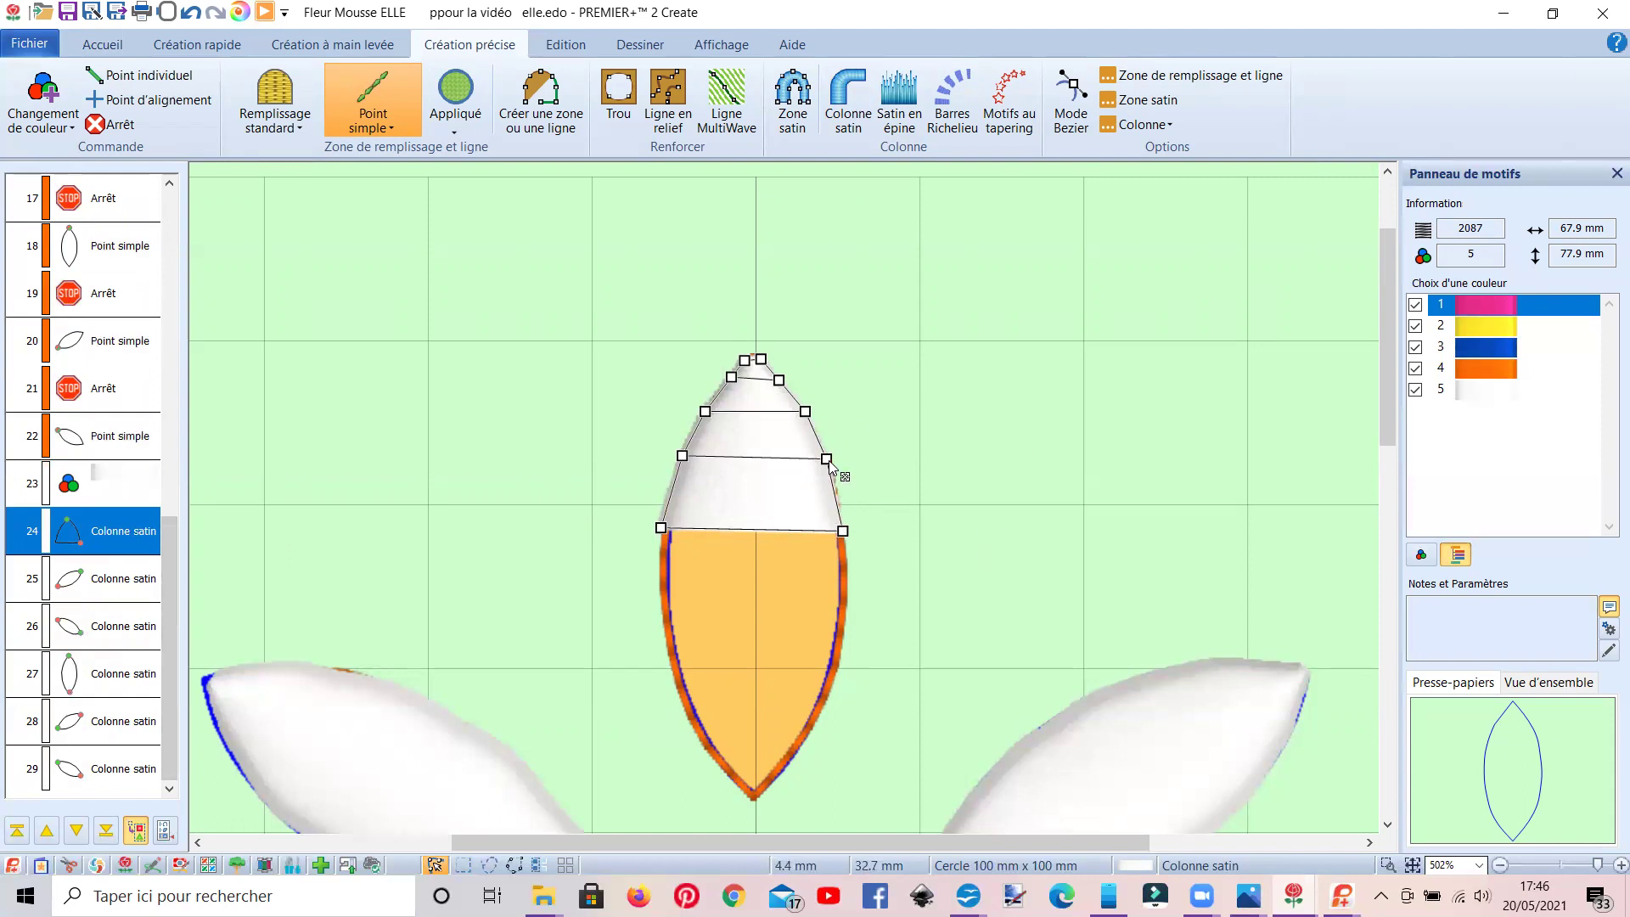
drag(828, 461, 830, 461)
Turn on Puffy Foam with a 2 mm size for the orange thread colour.
double_click(1480, 370)
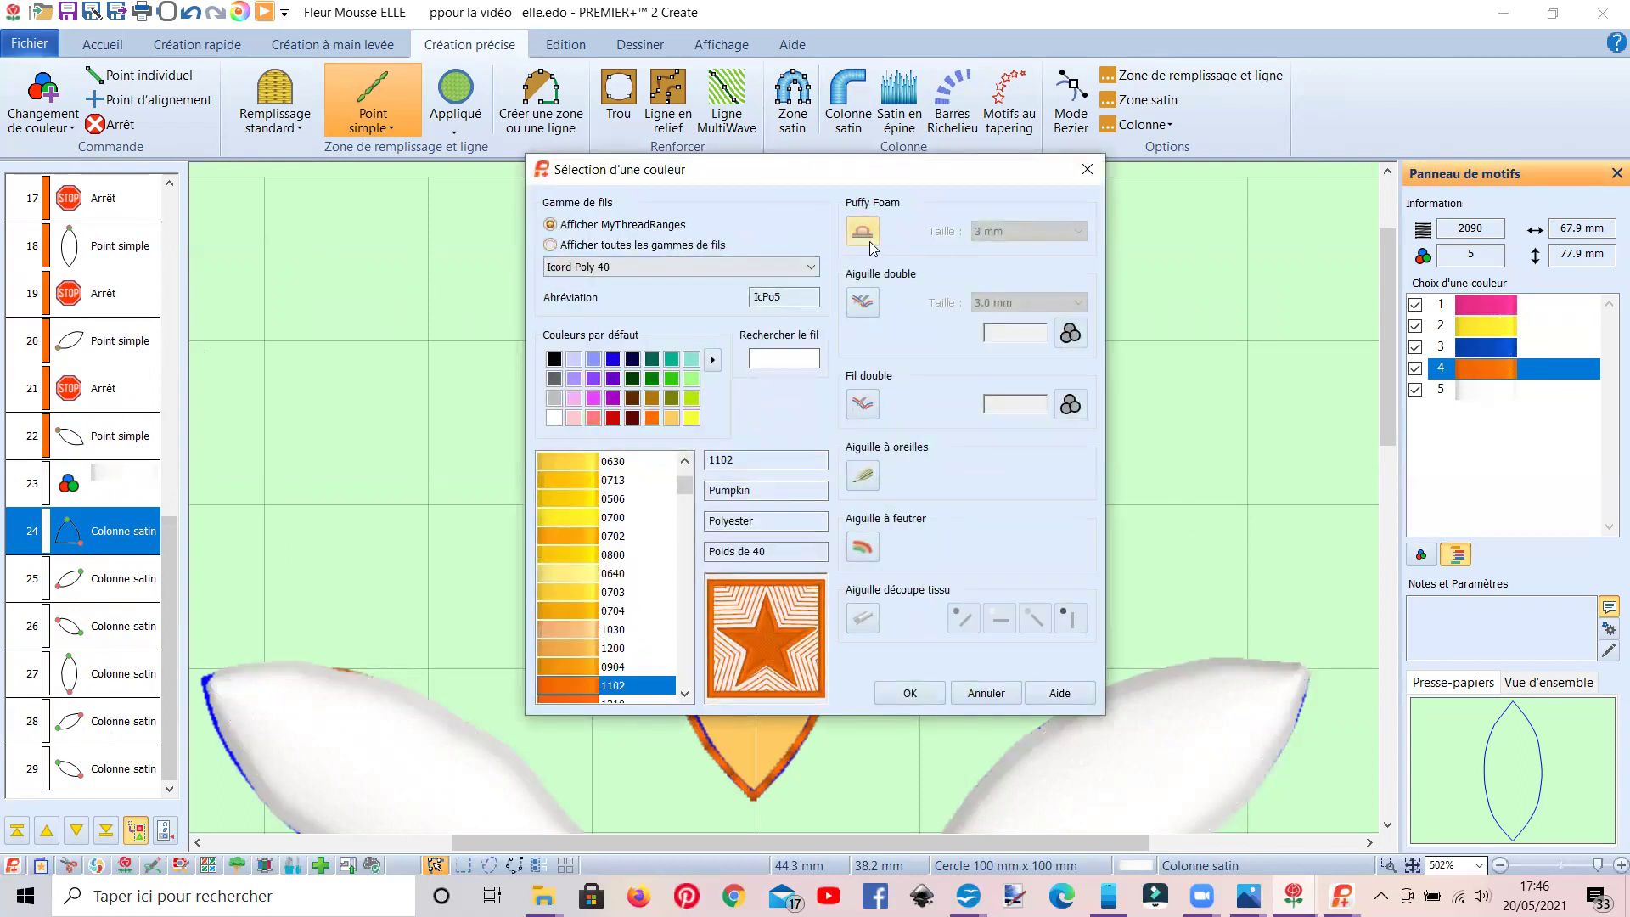
click(863, 232)
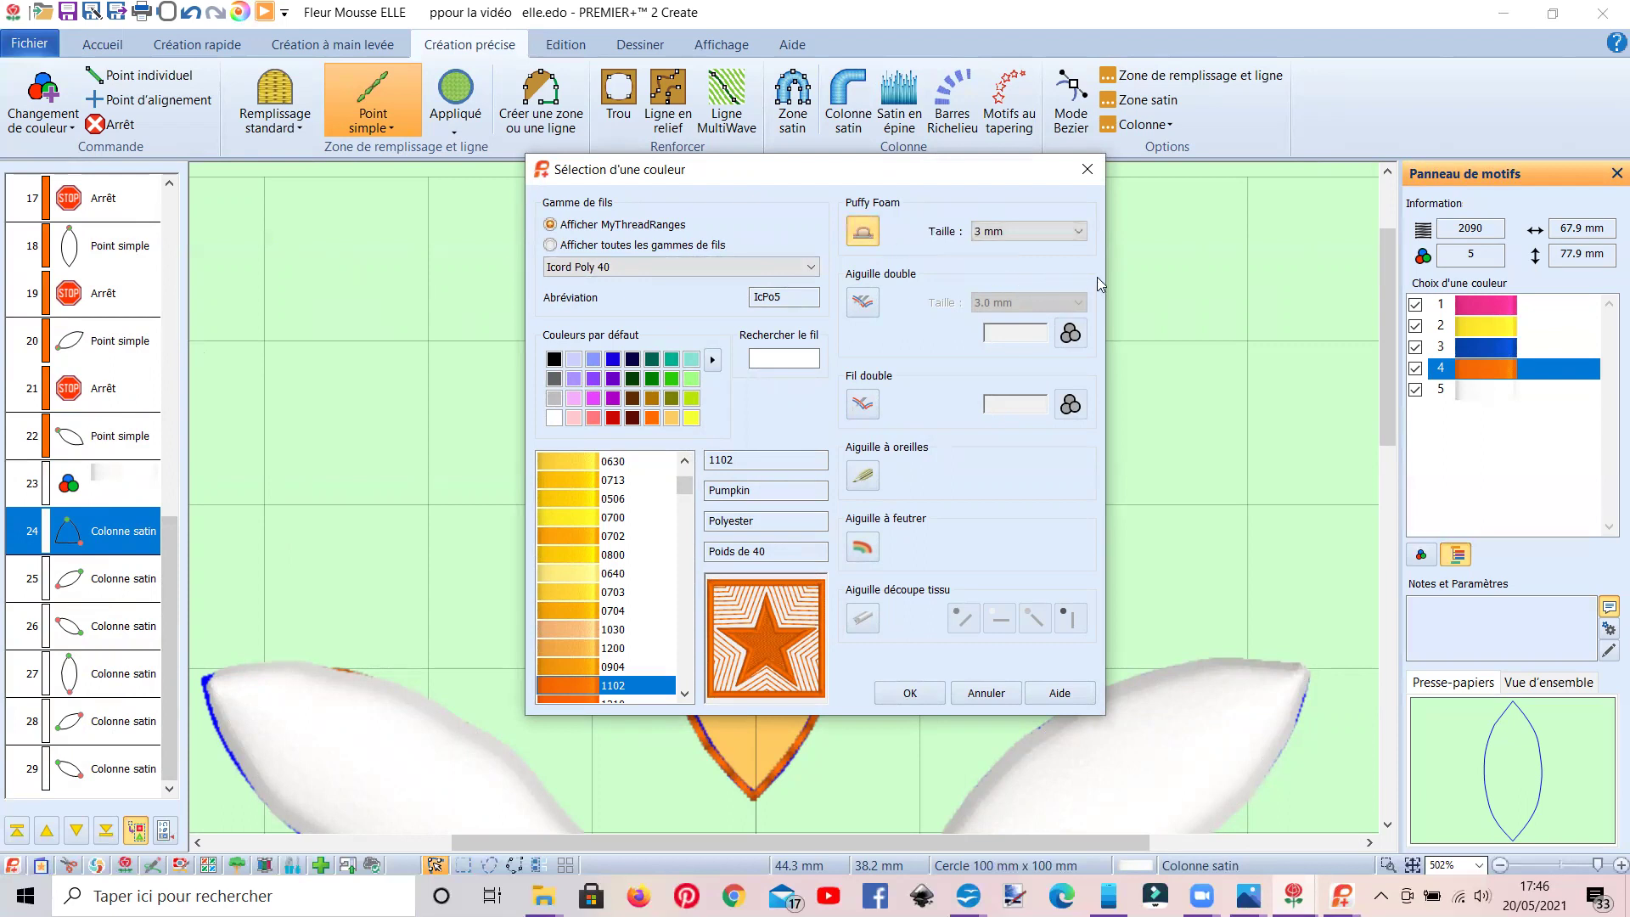
click(1080, 233)
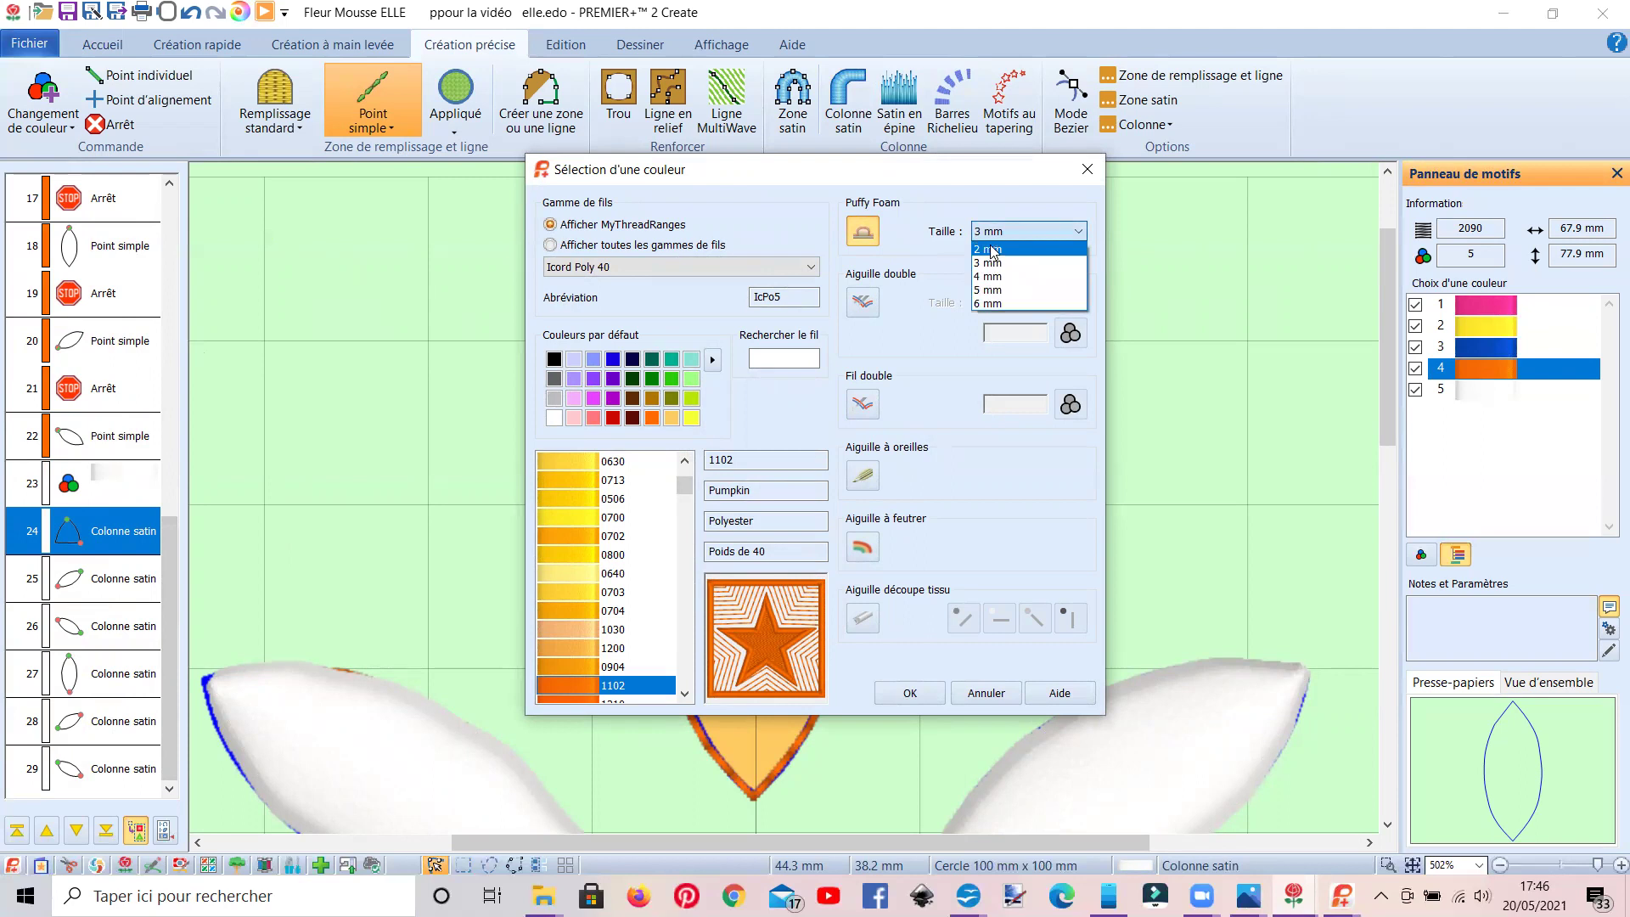
click(989, 250)
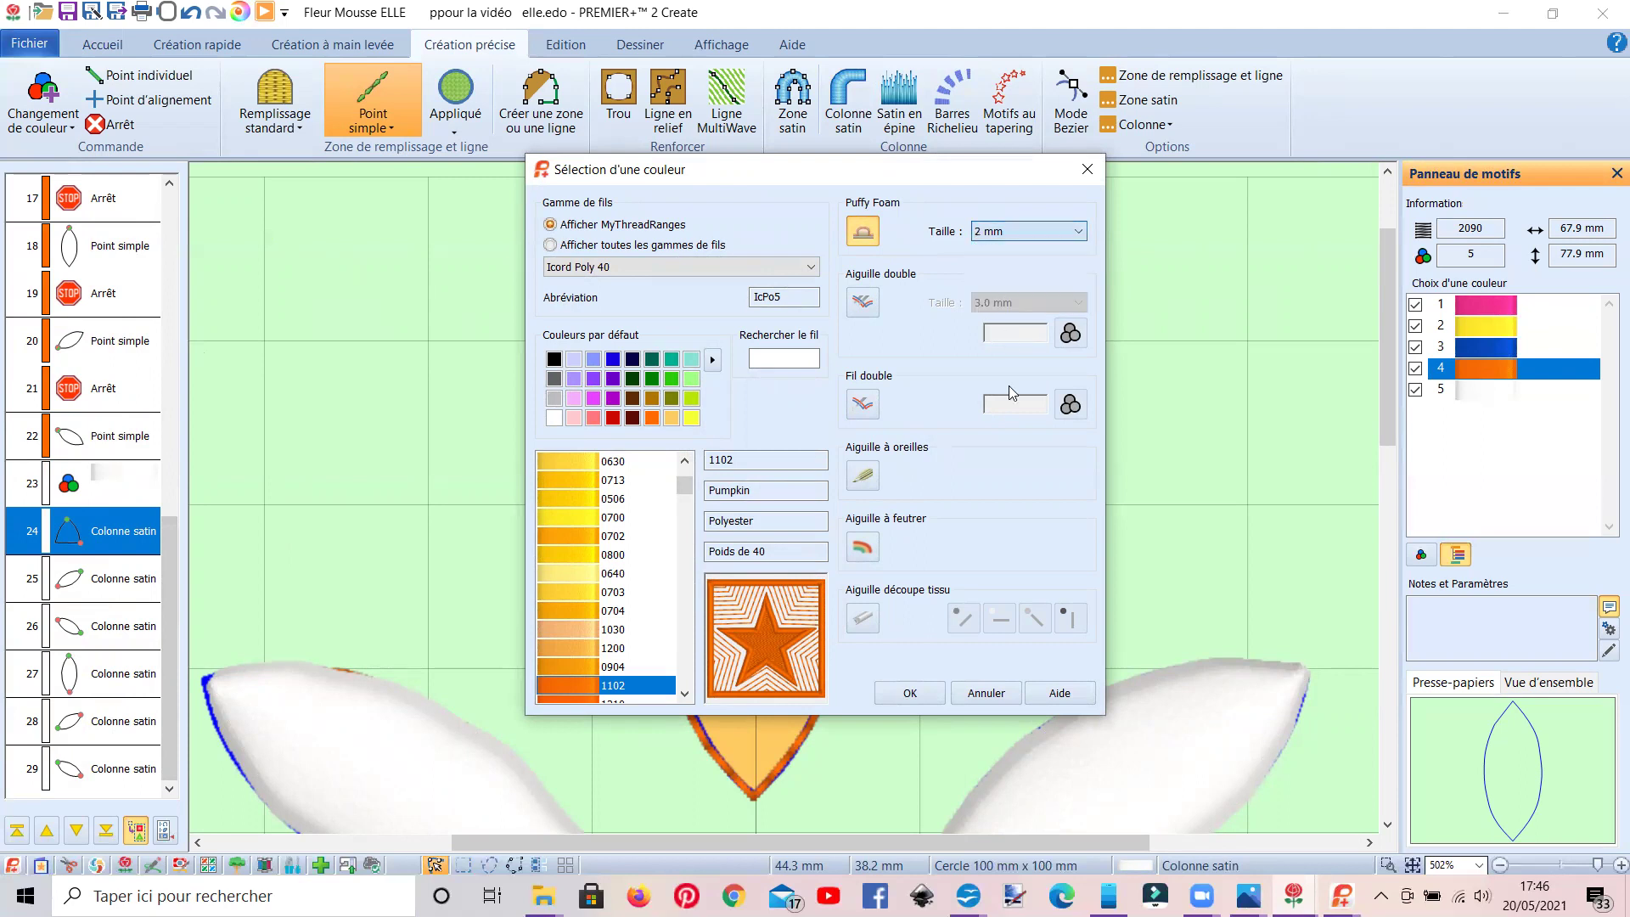
click(907, 692)
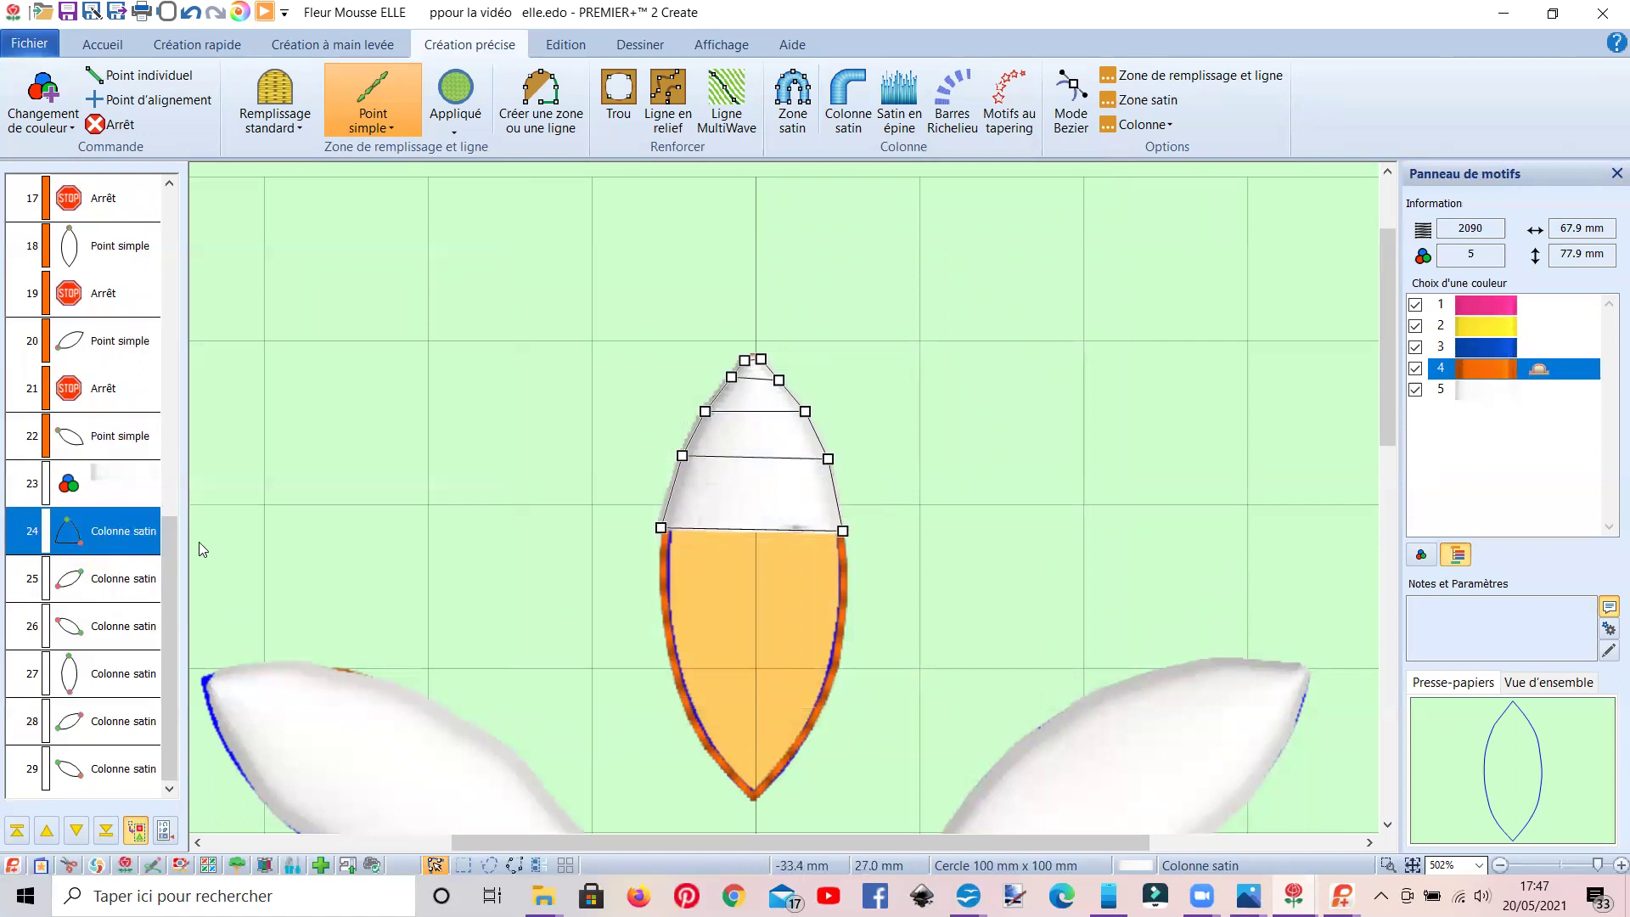
Turn on Puffy Foam with a 2 mm size for the white thread colour of the satin columns.
right_click(130, 482)
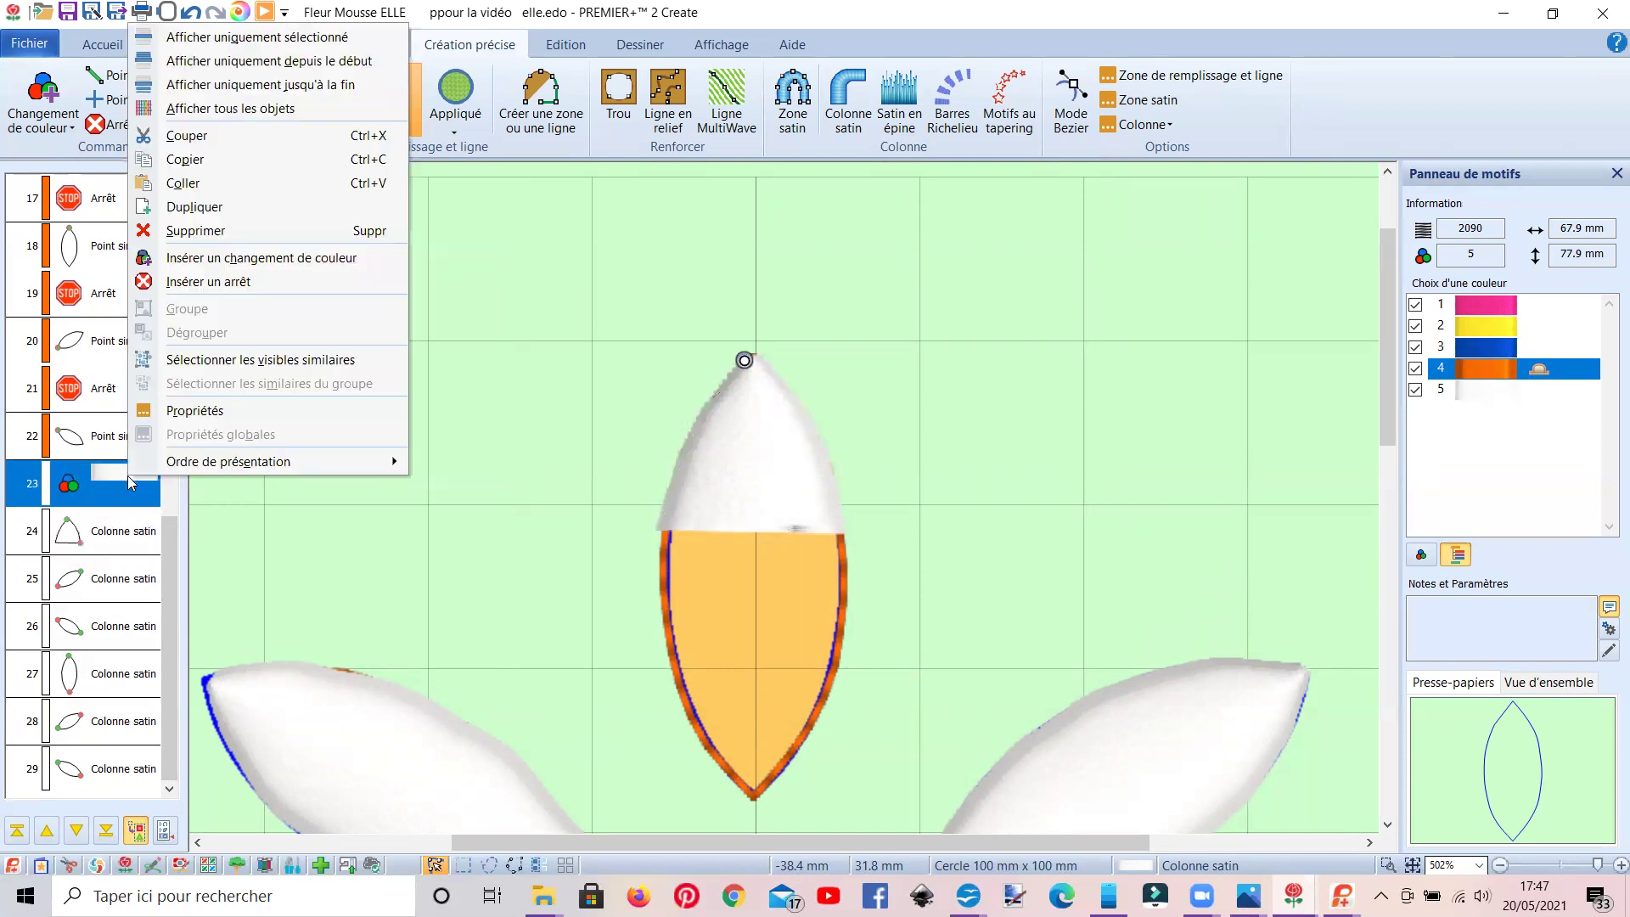
click(212, 256)
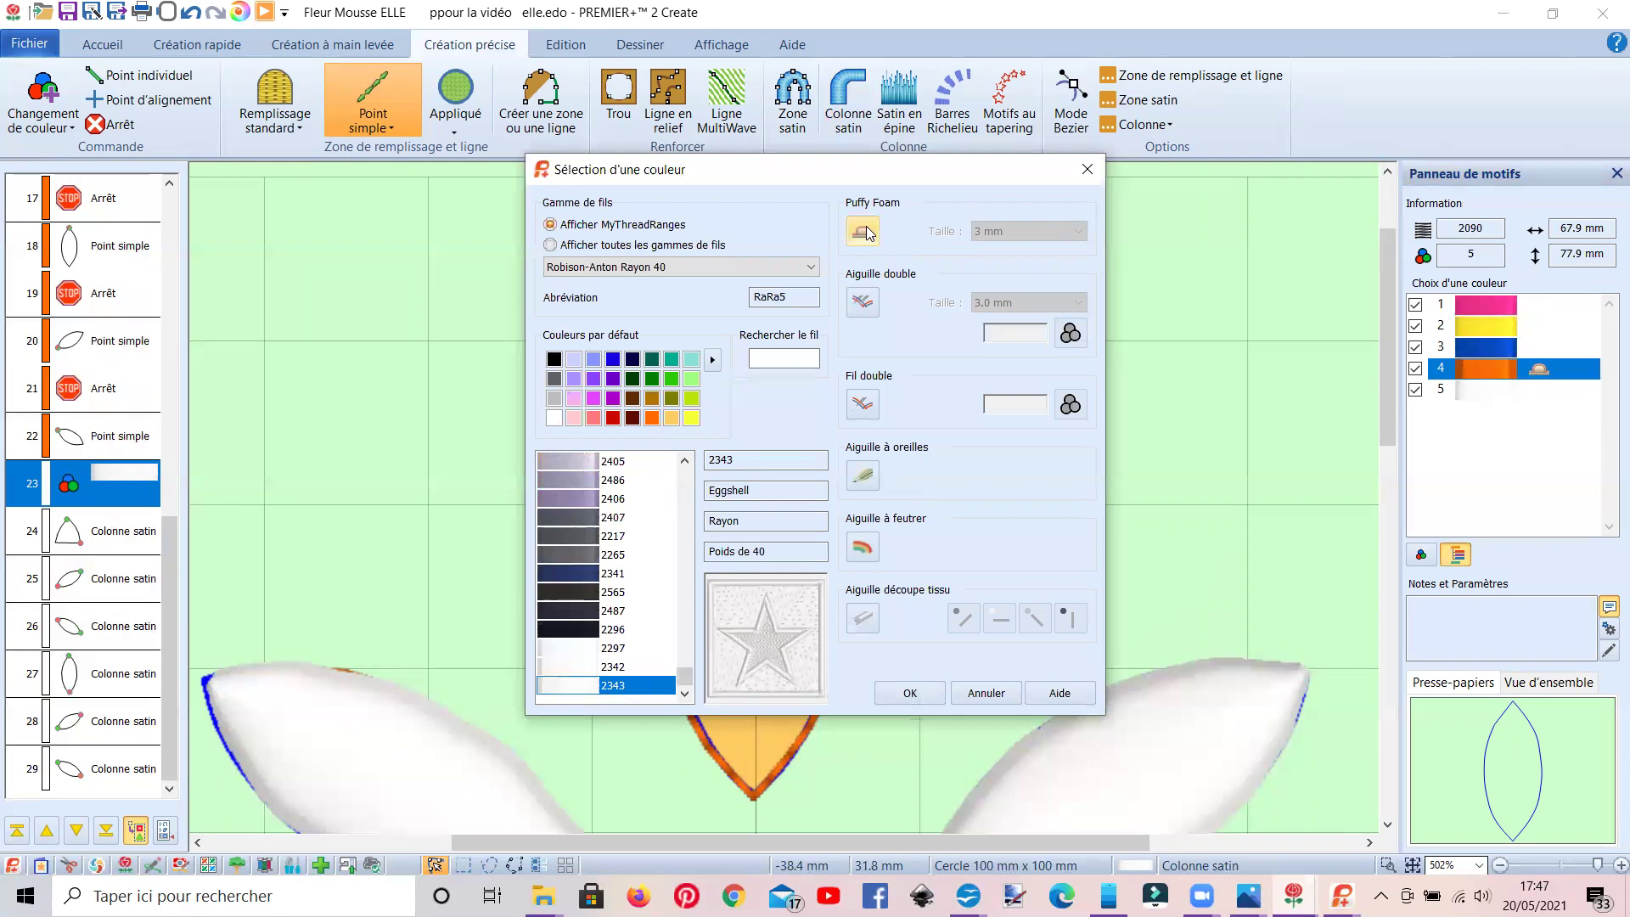
click(864, 231)
click(1076, 231)
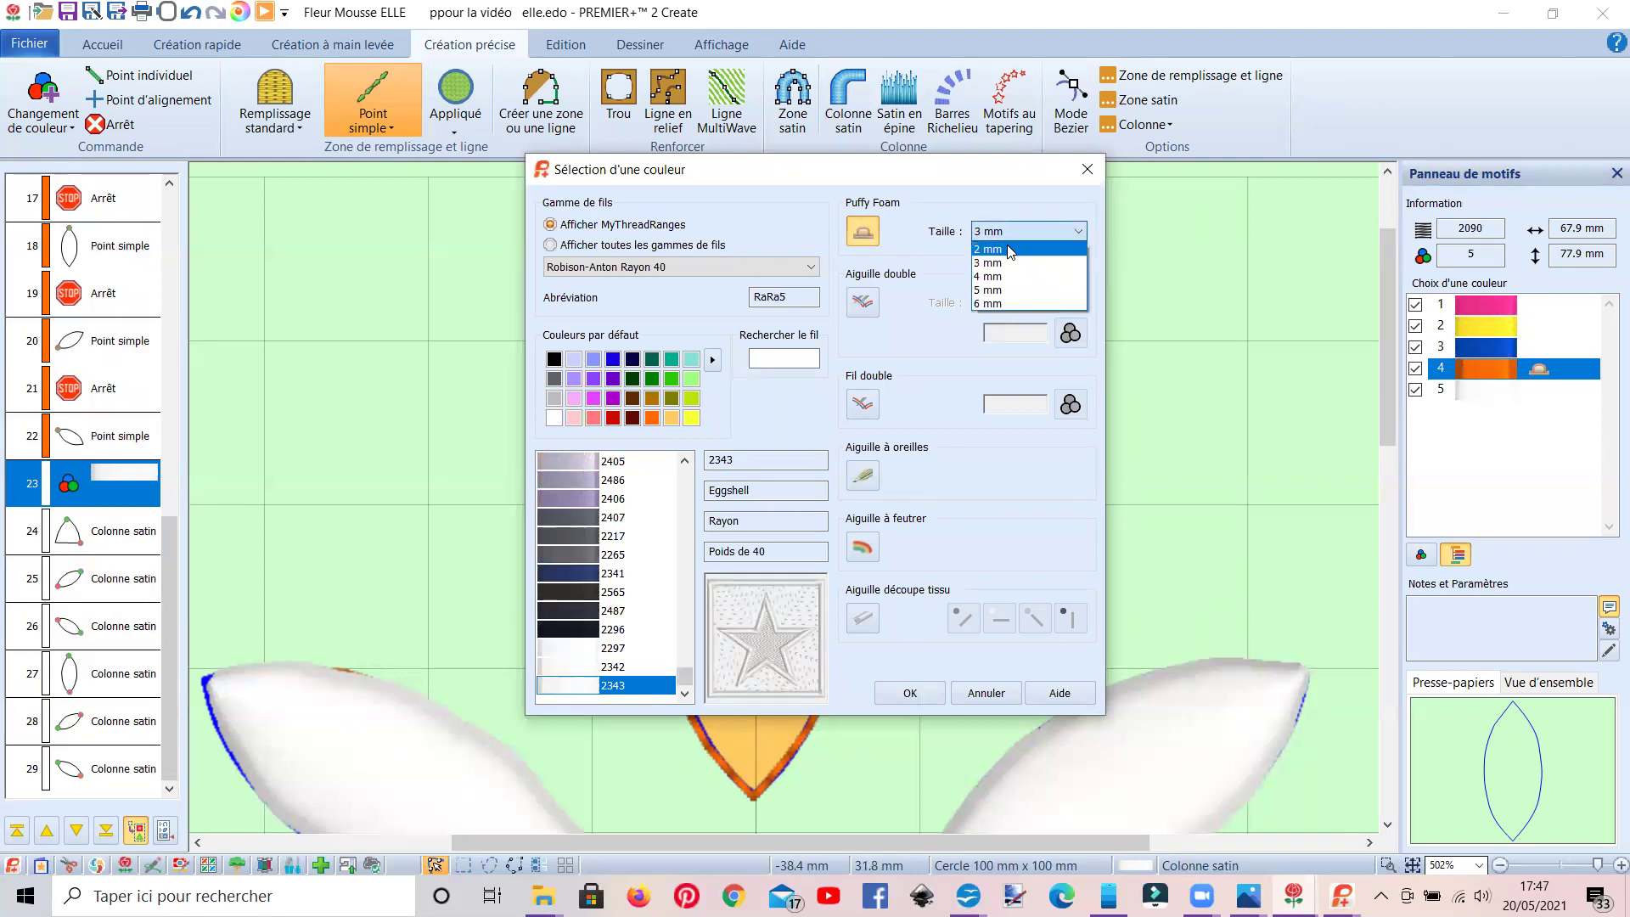
click(1011, 256)
click(908, 692)
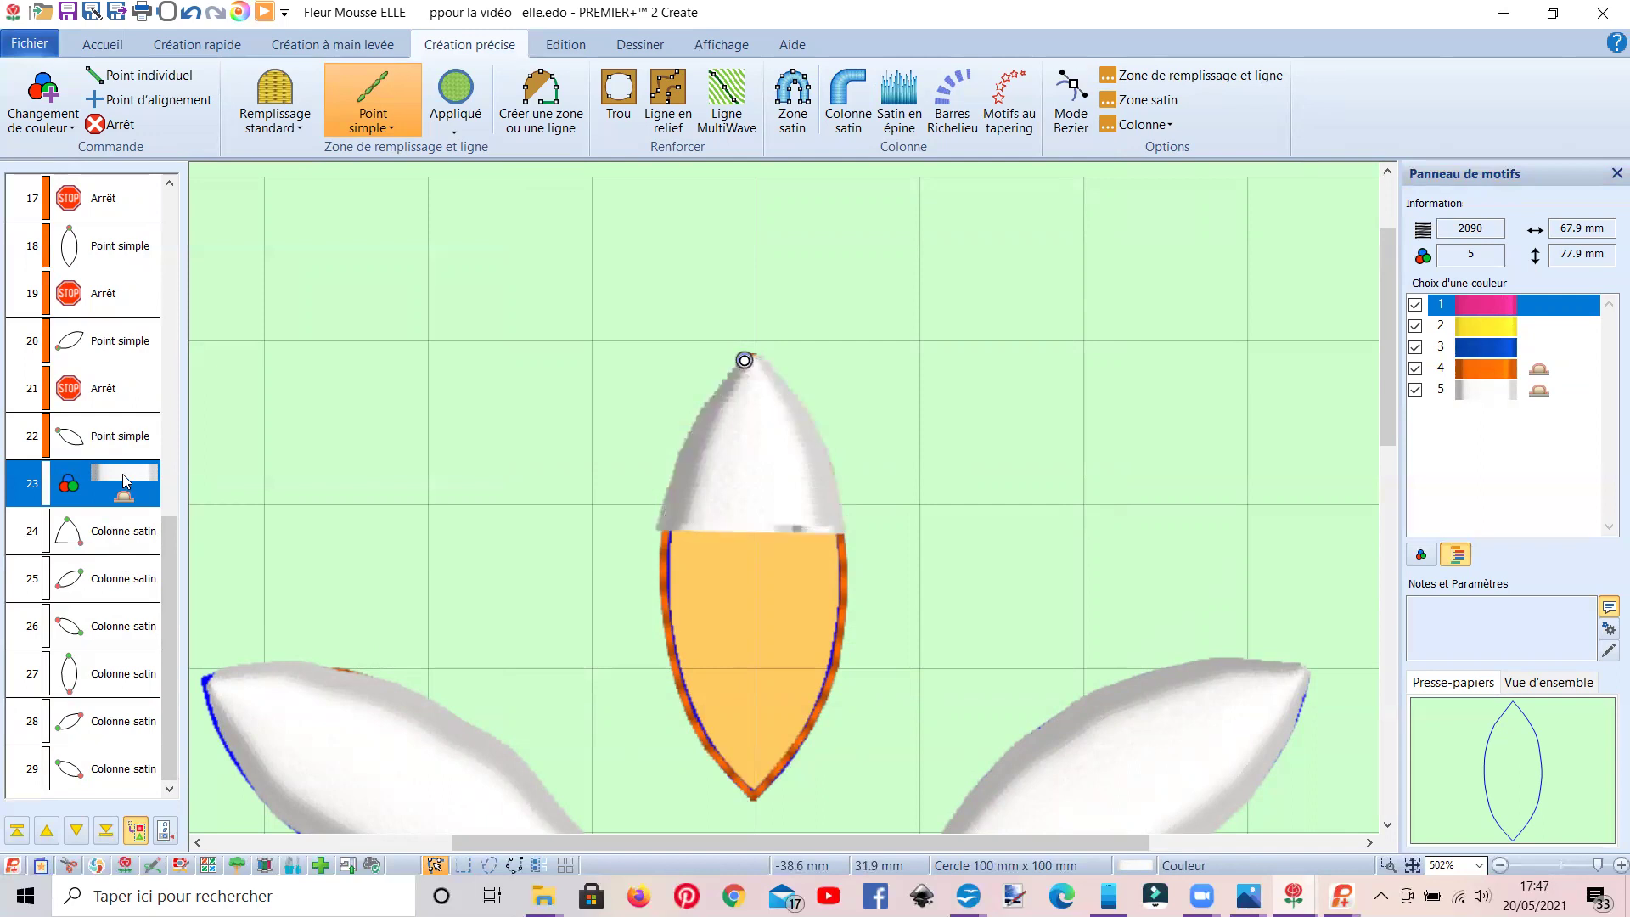
Apply a density of 2 to all the white satin columns of the petals.
shift+click(123, 775)
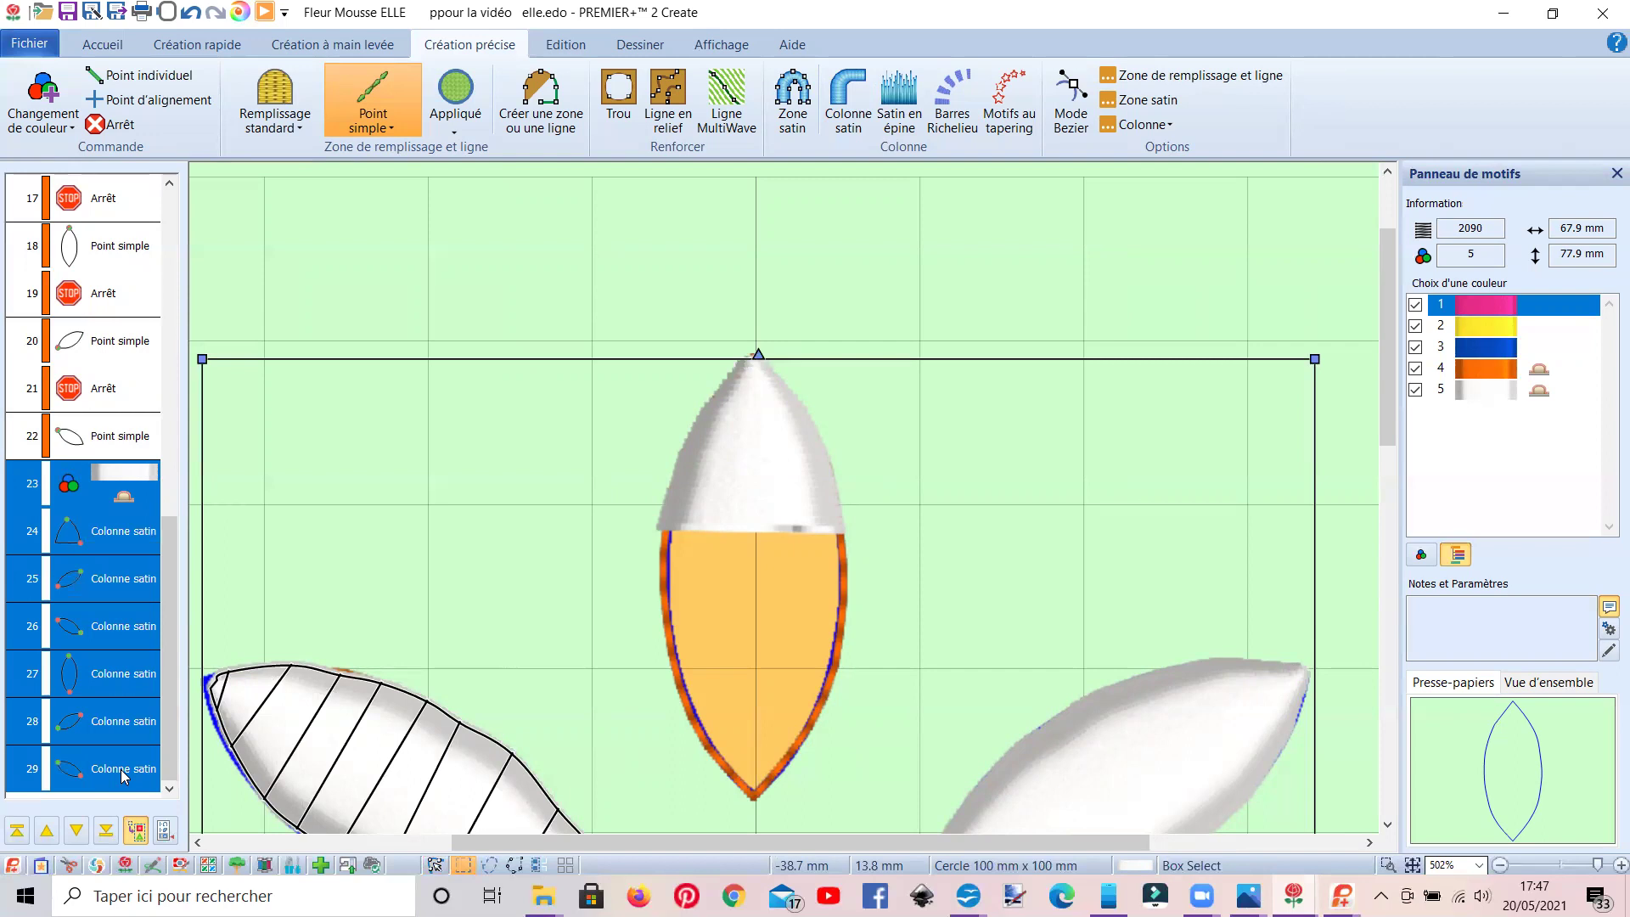
right_click(123, 774)
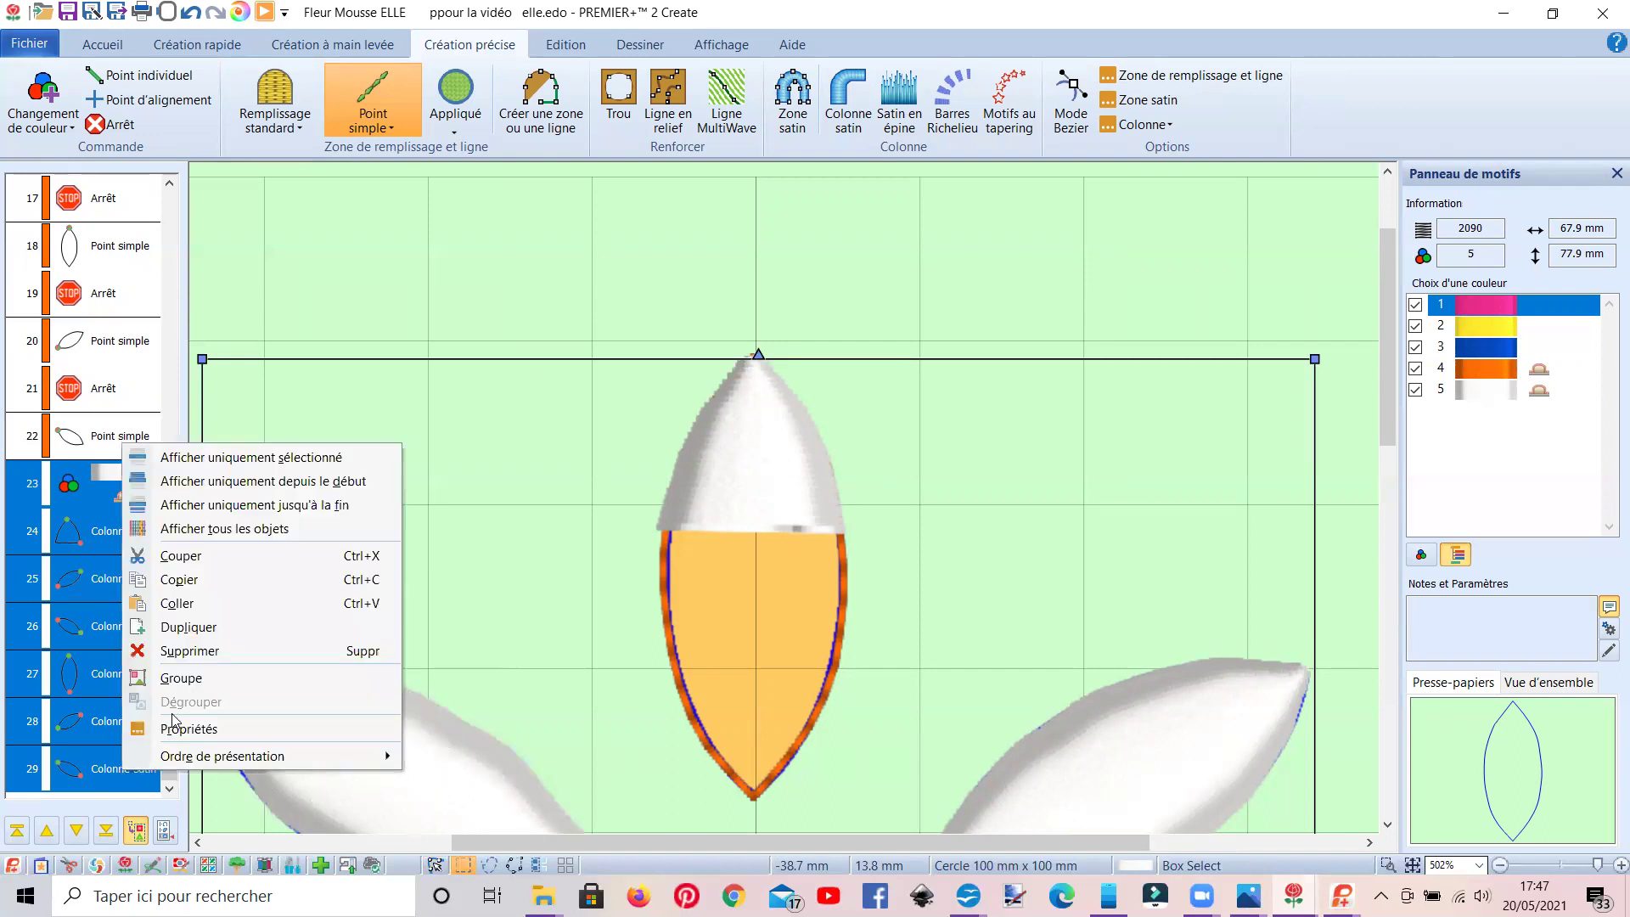
click(174, 724)
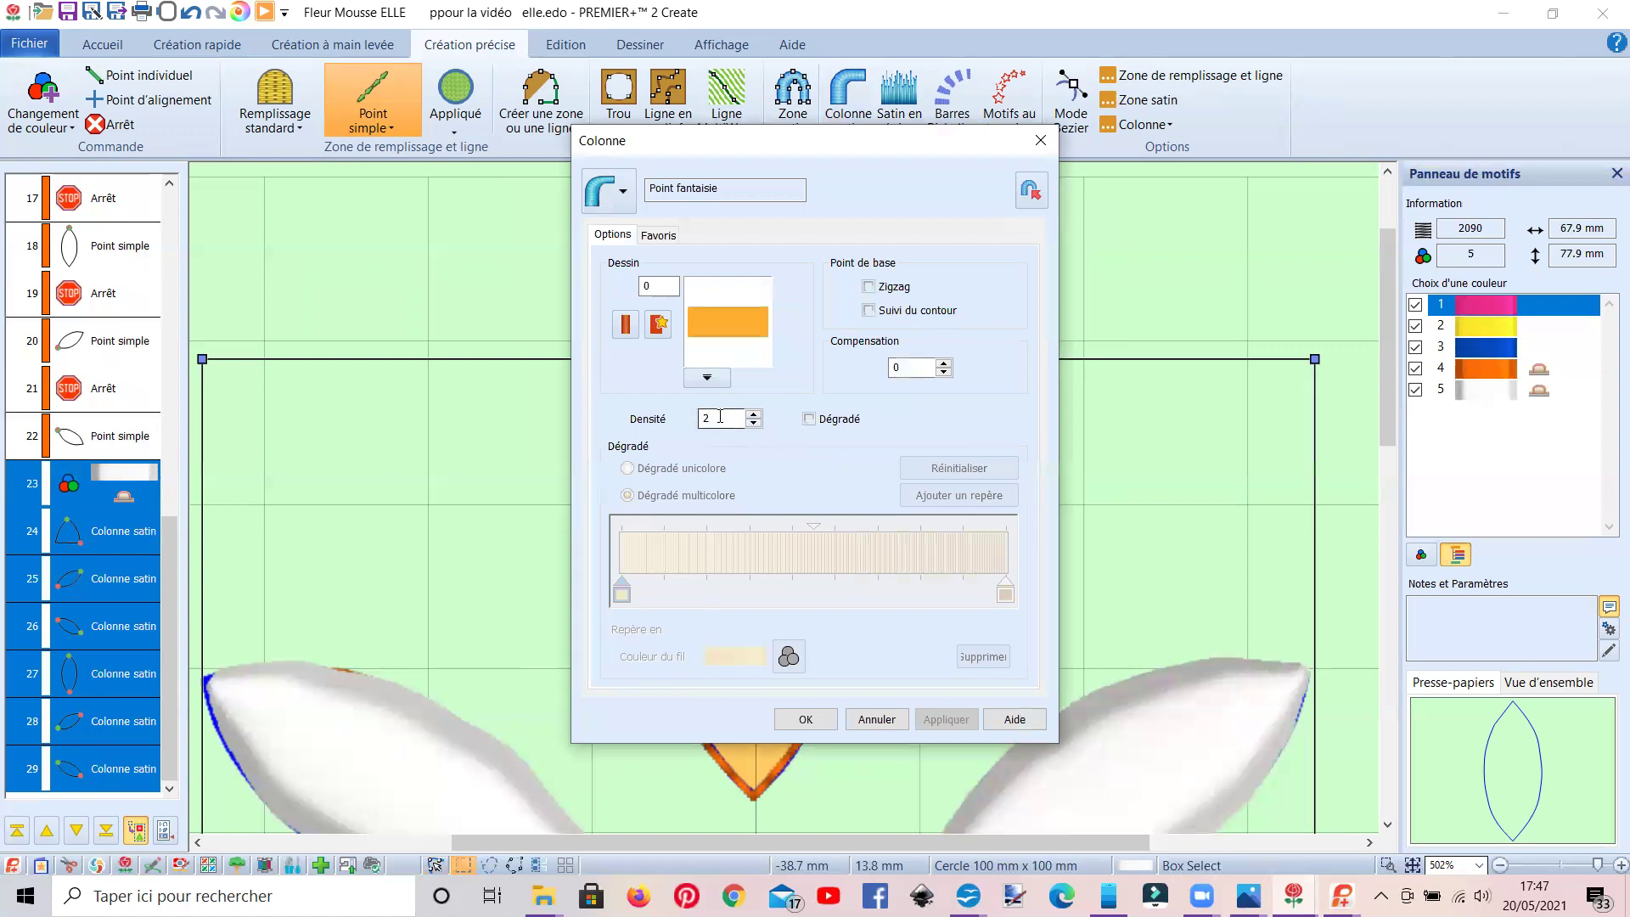
click(785, 720)
scroll(738, 678, down, 4)
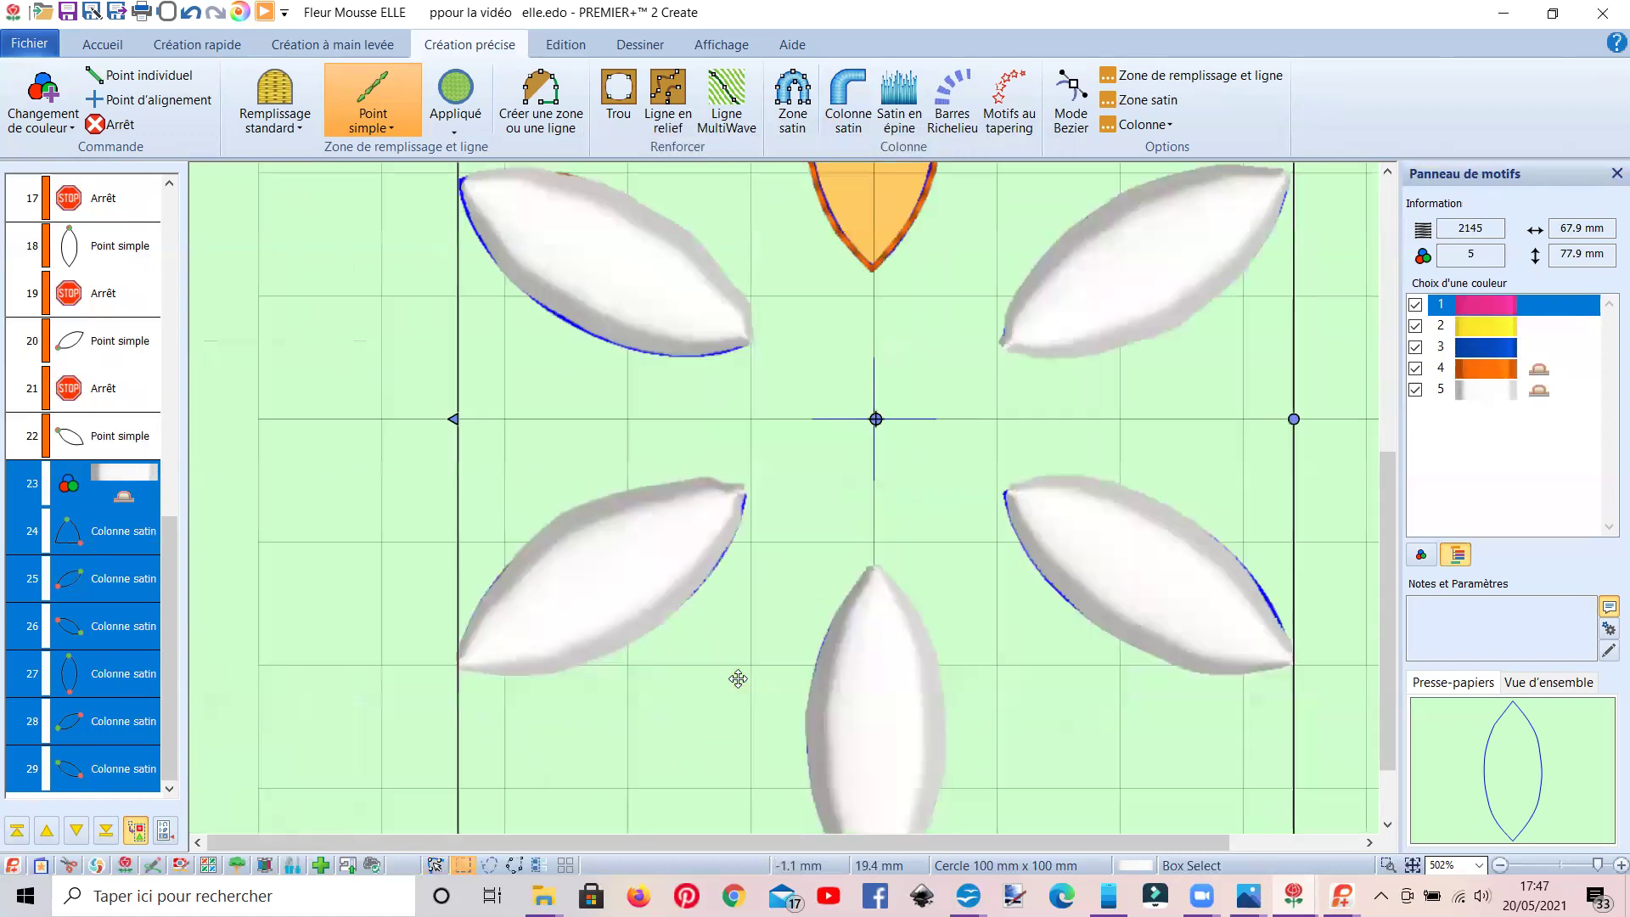
scroll(735, 676, down, 2)
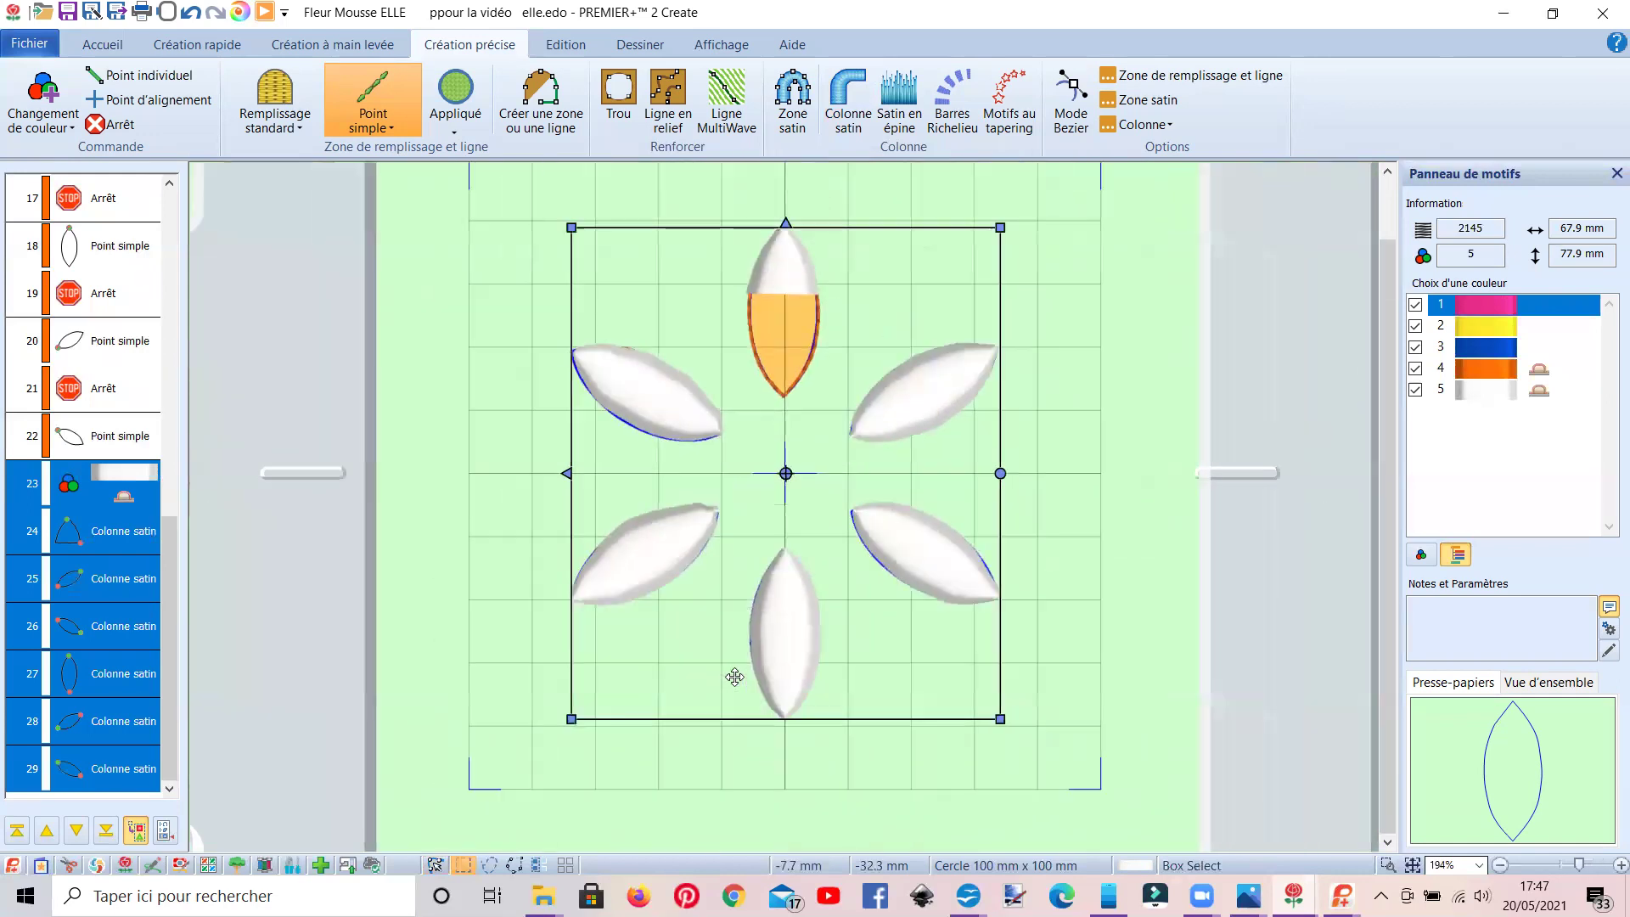
Review the flower's object sequence and switch to the lettre mousse design's drawing workspace.
drag(166, 584, 171, 283)
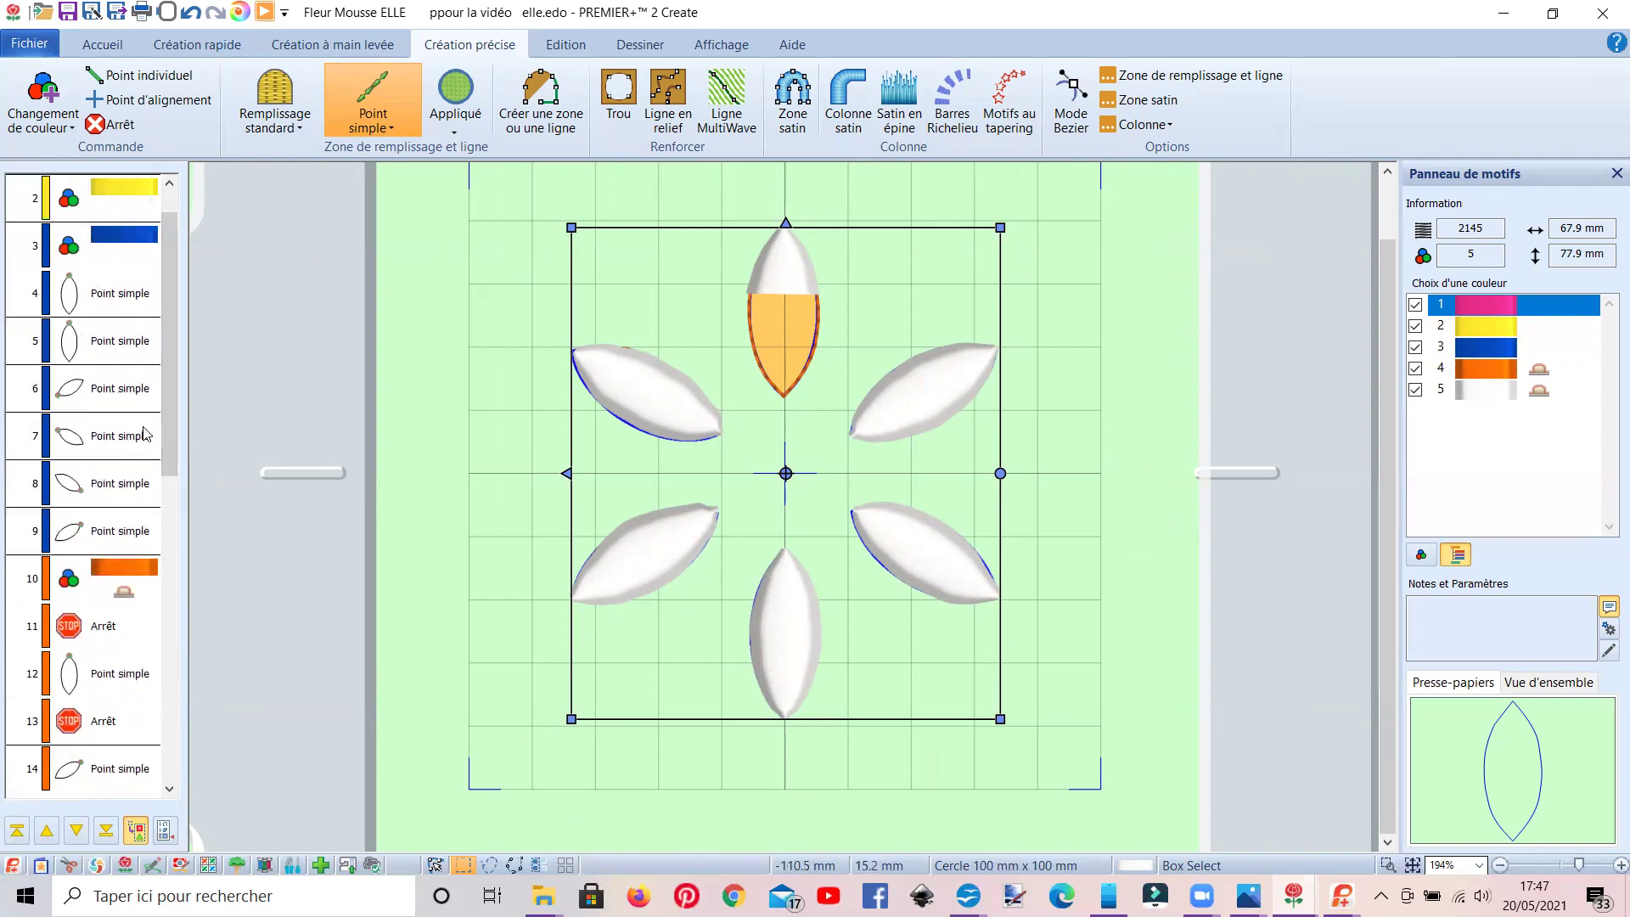
drag(181, 429, 180, 673)
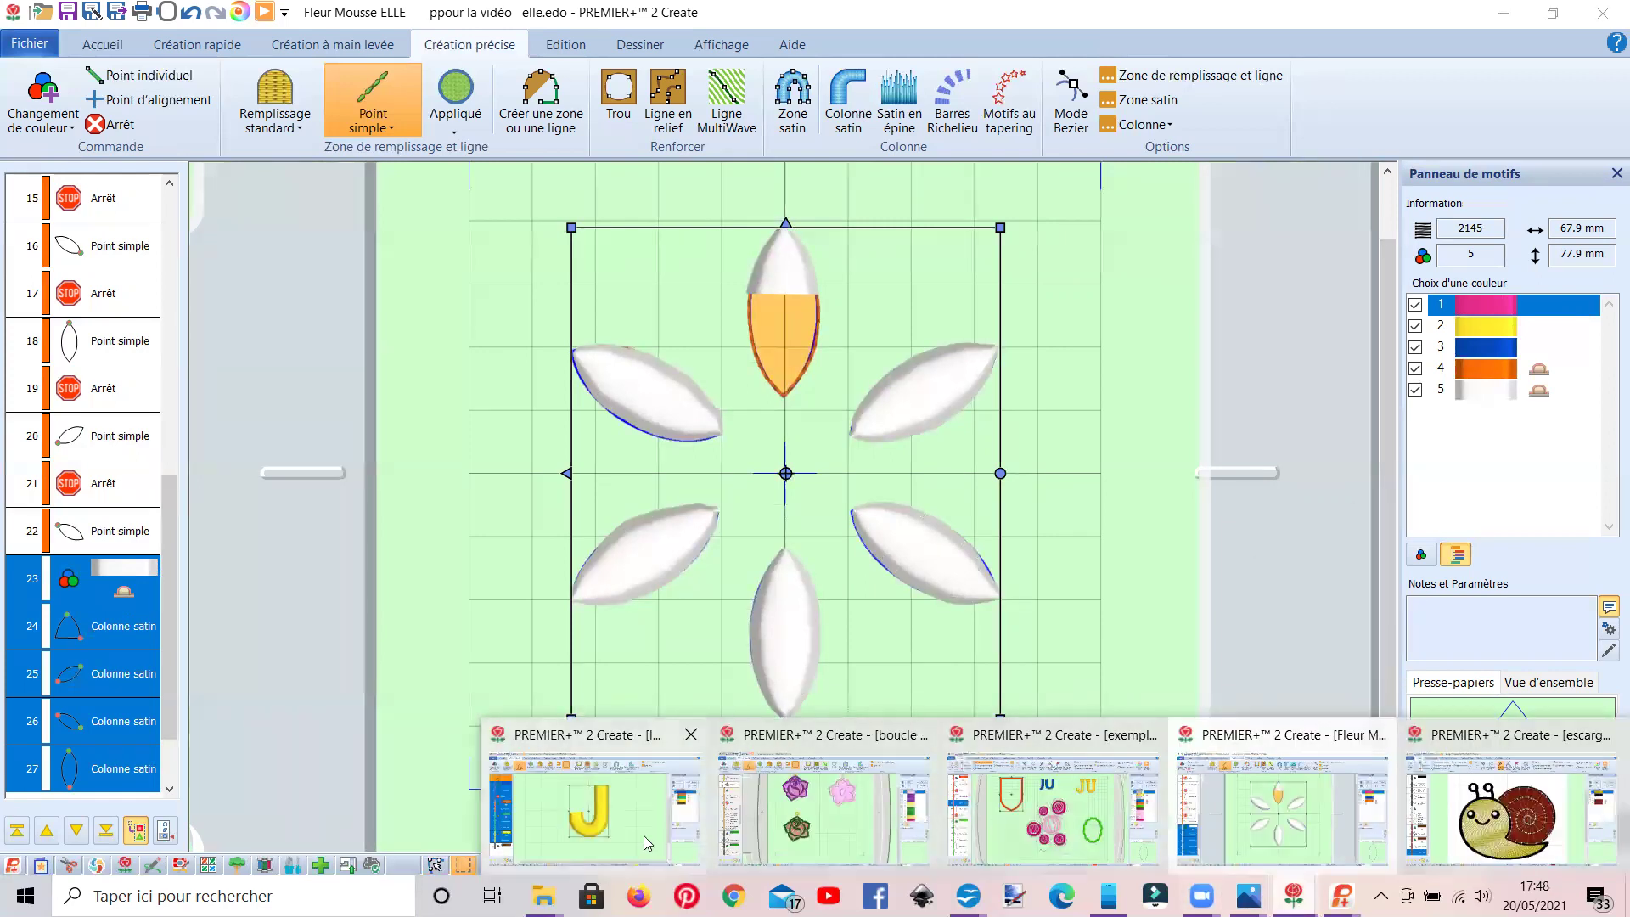
click(643, 836)
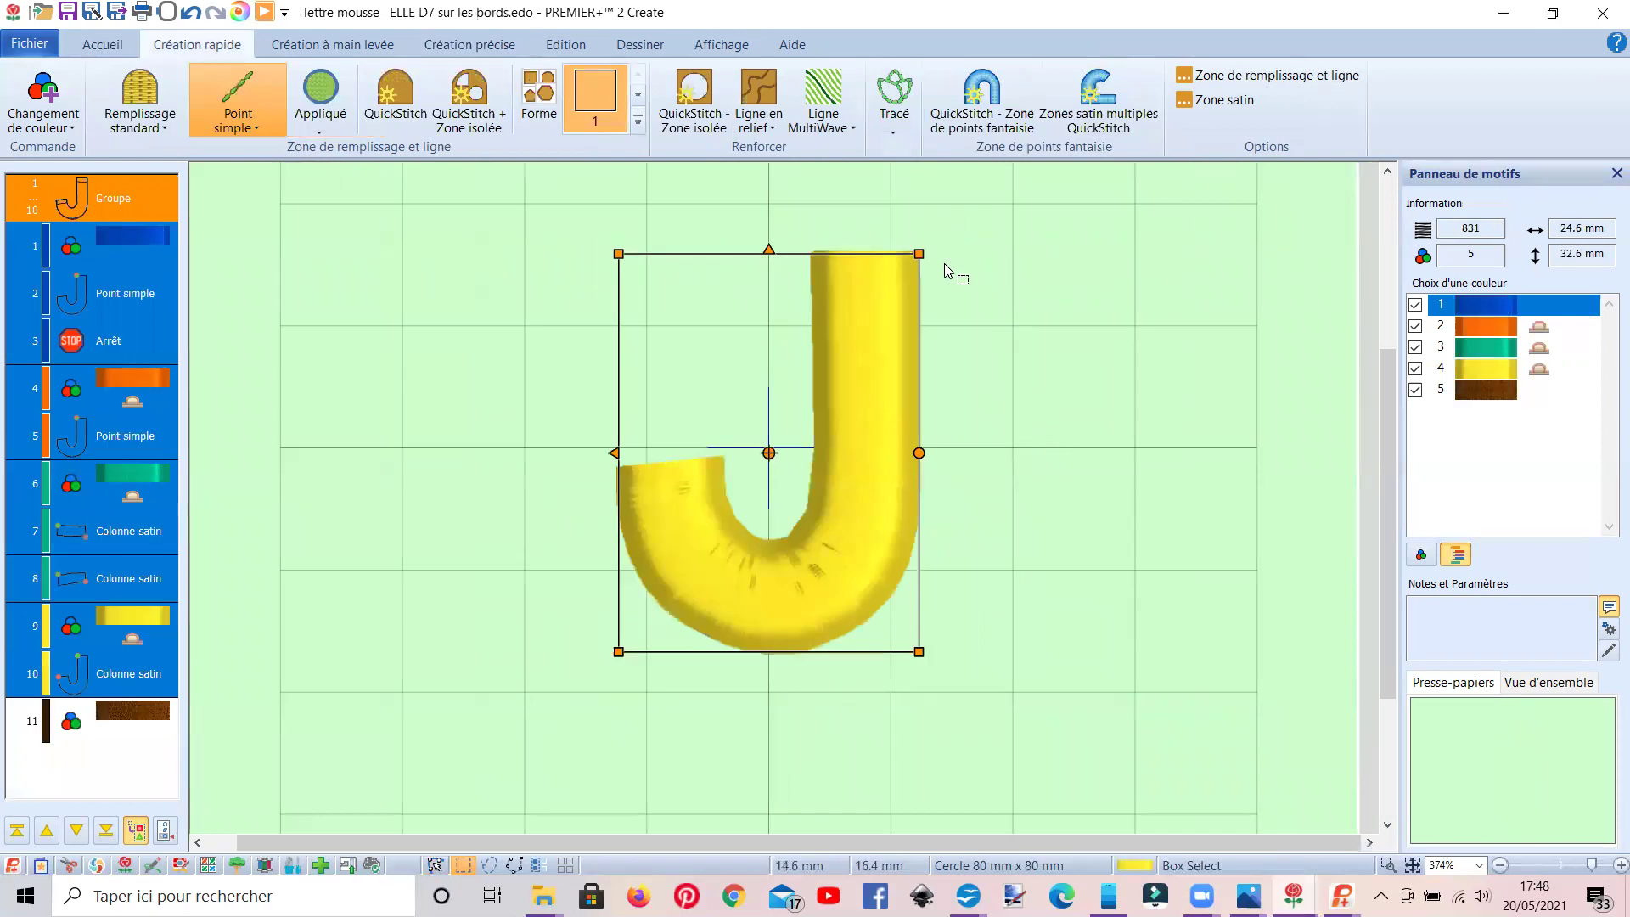
click(641, 46)
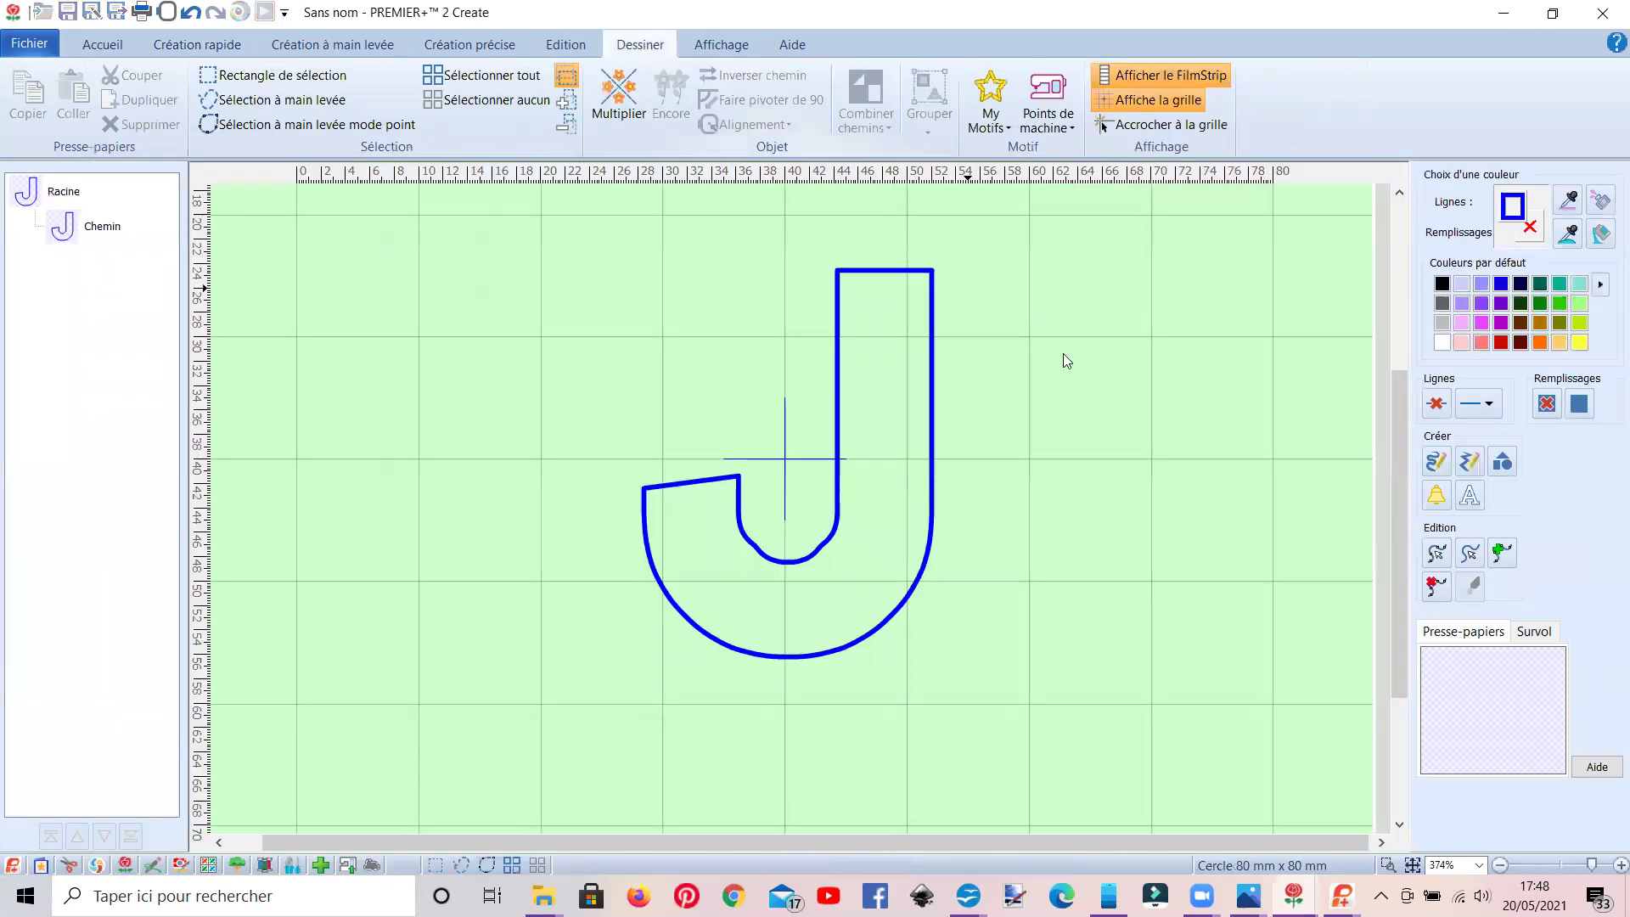
Add a letter J text outline to the drawing in the Coral Colour font, Standard style, size 144.
click(1470, 501)
click(580, 405)
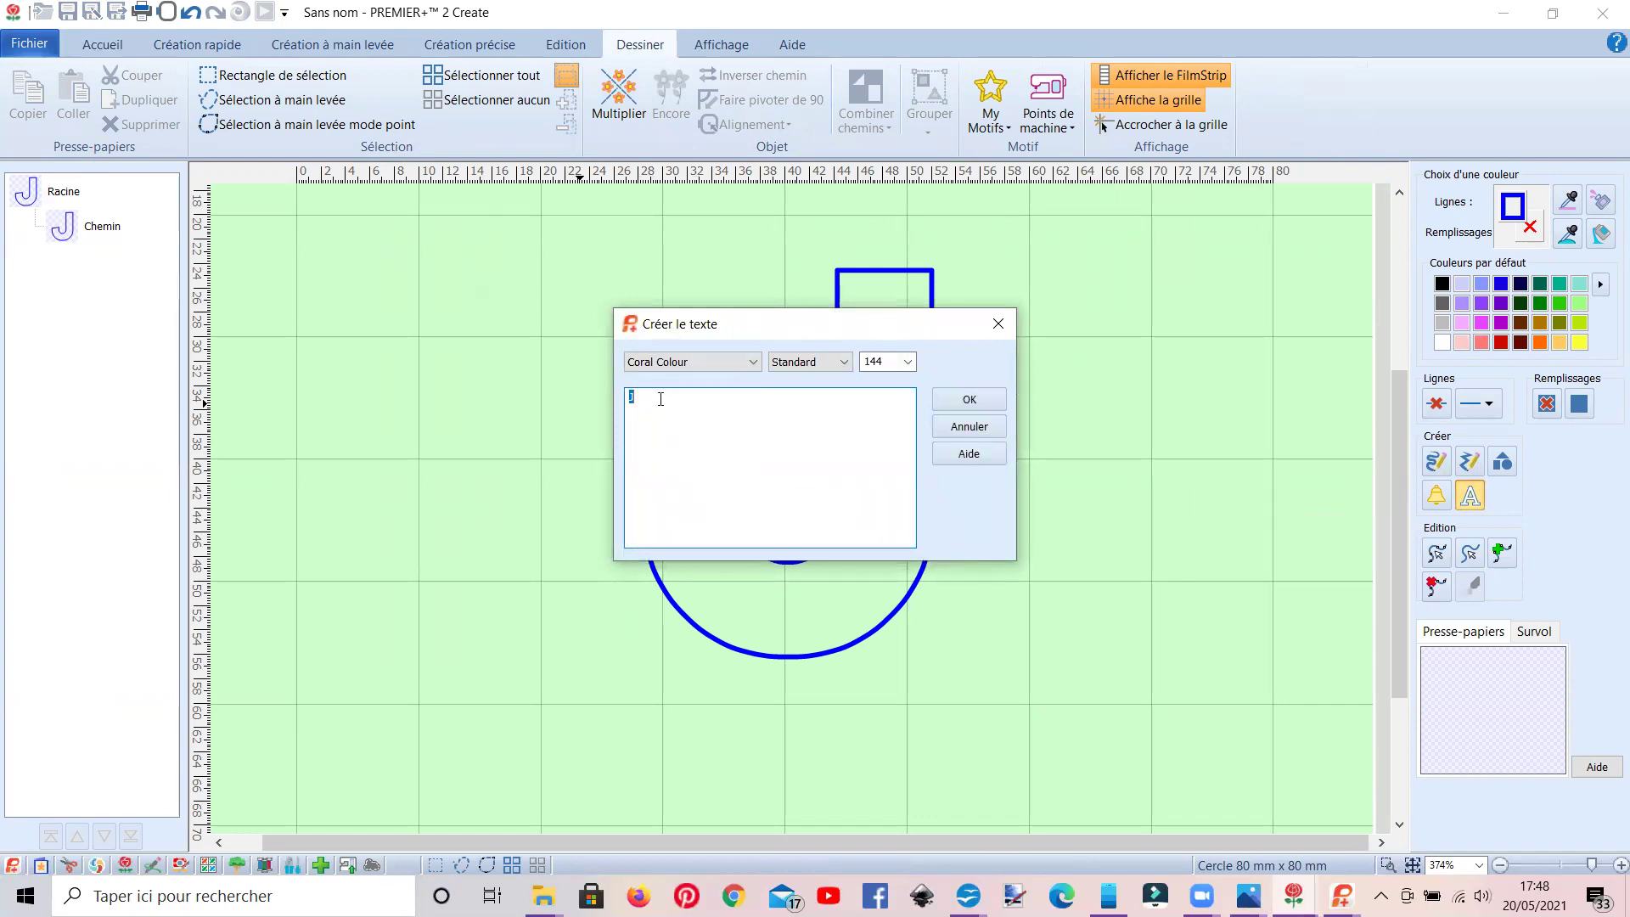
click(751, 363)
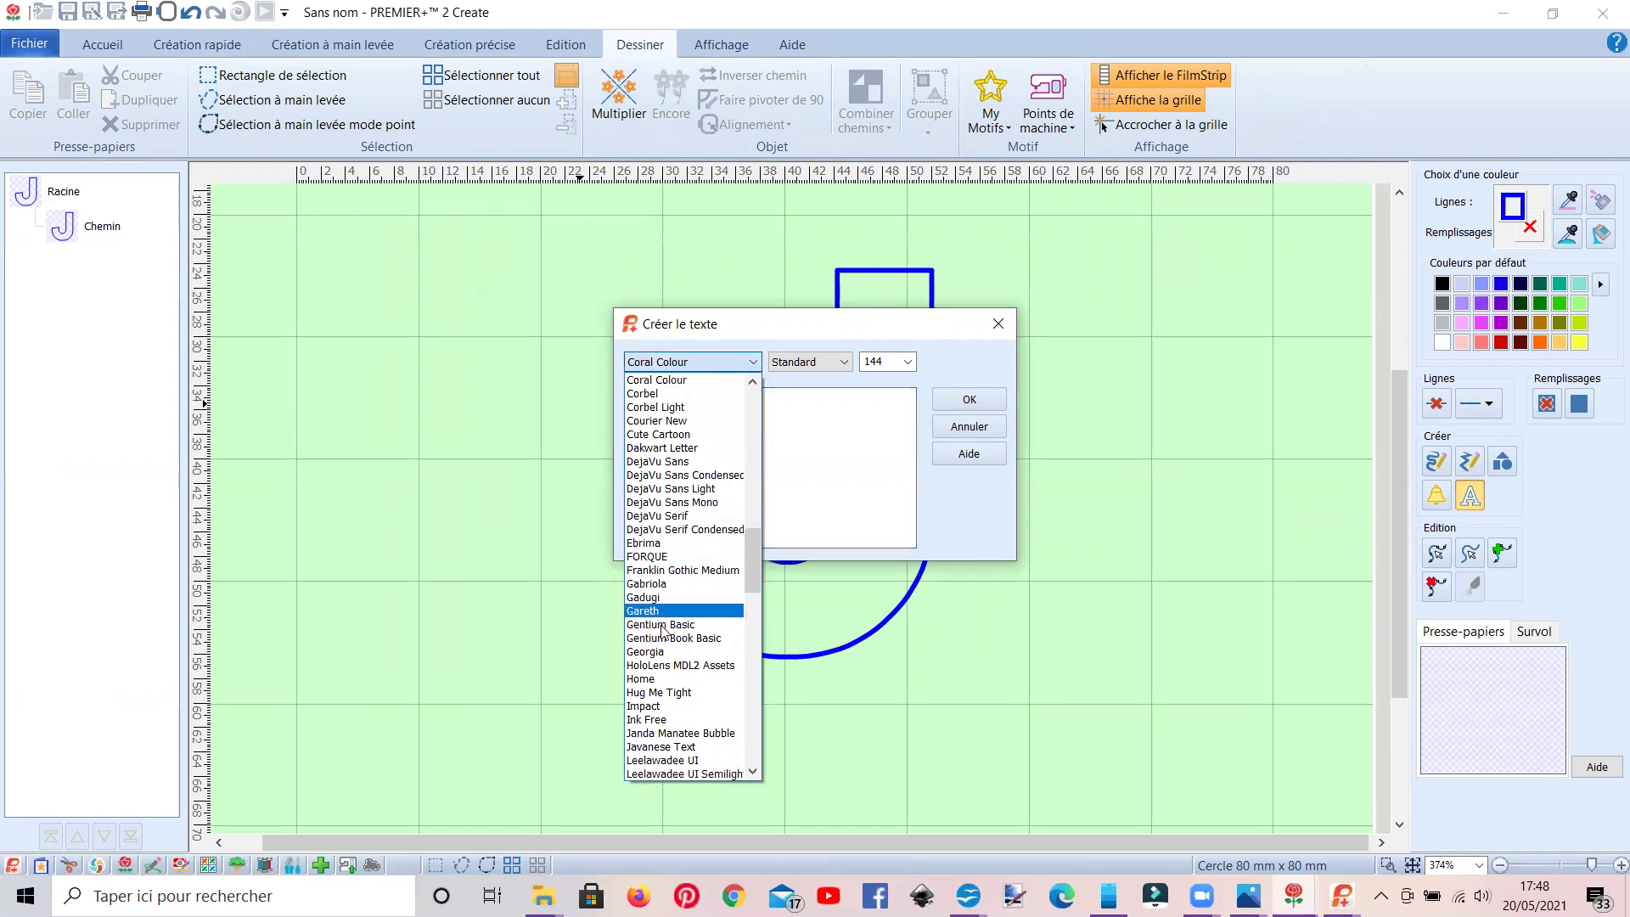
click(693, 422)
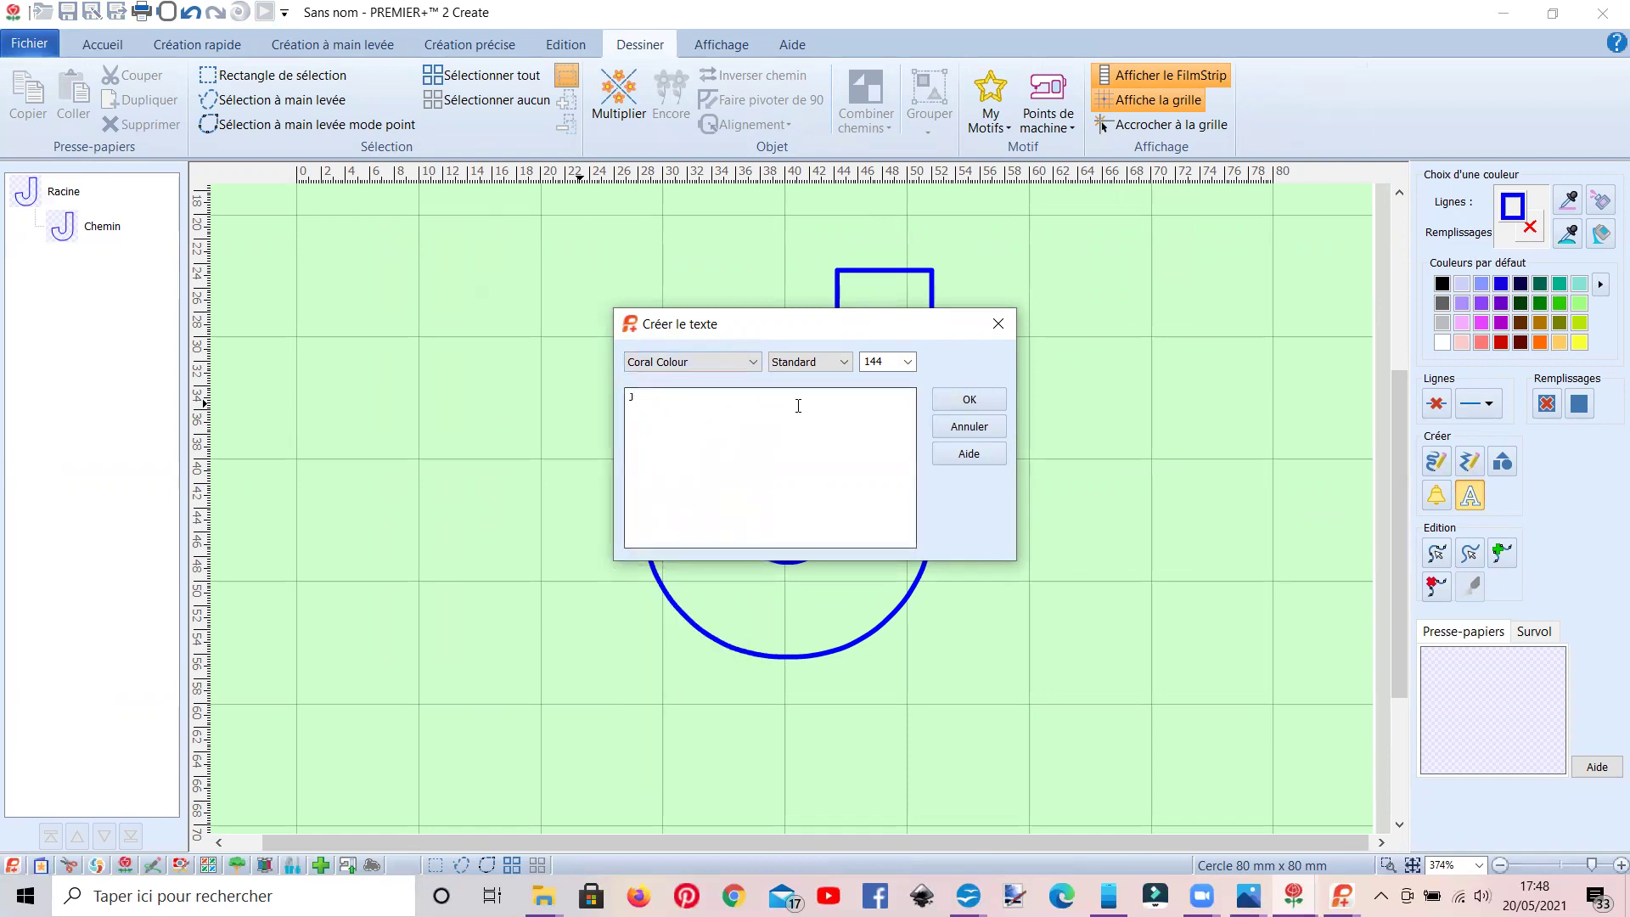
click(964, 401)
click(631, 599)
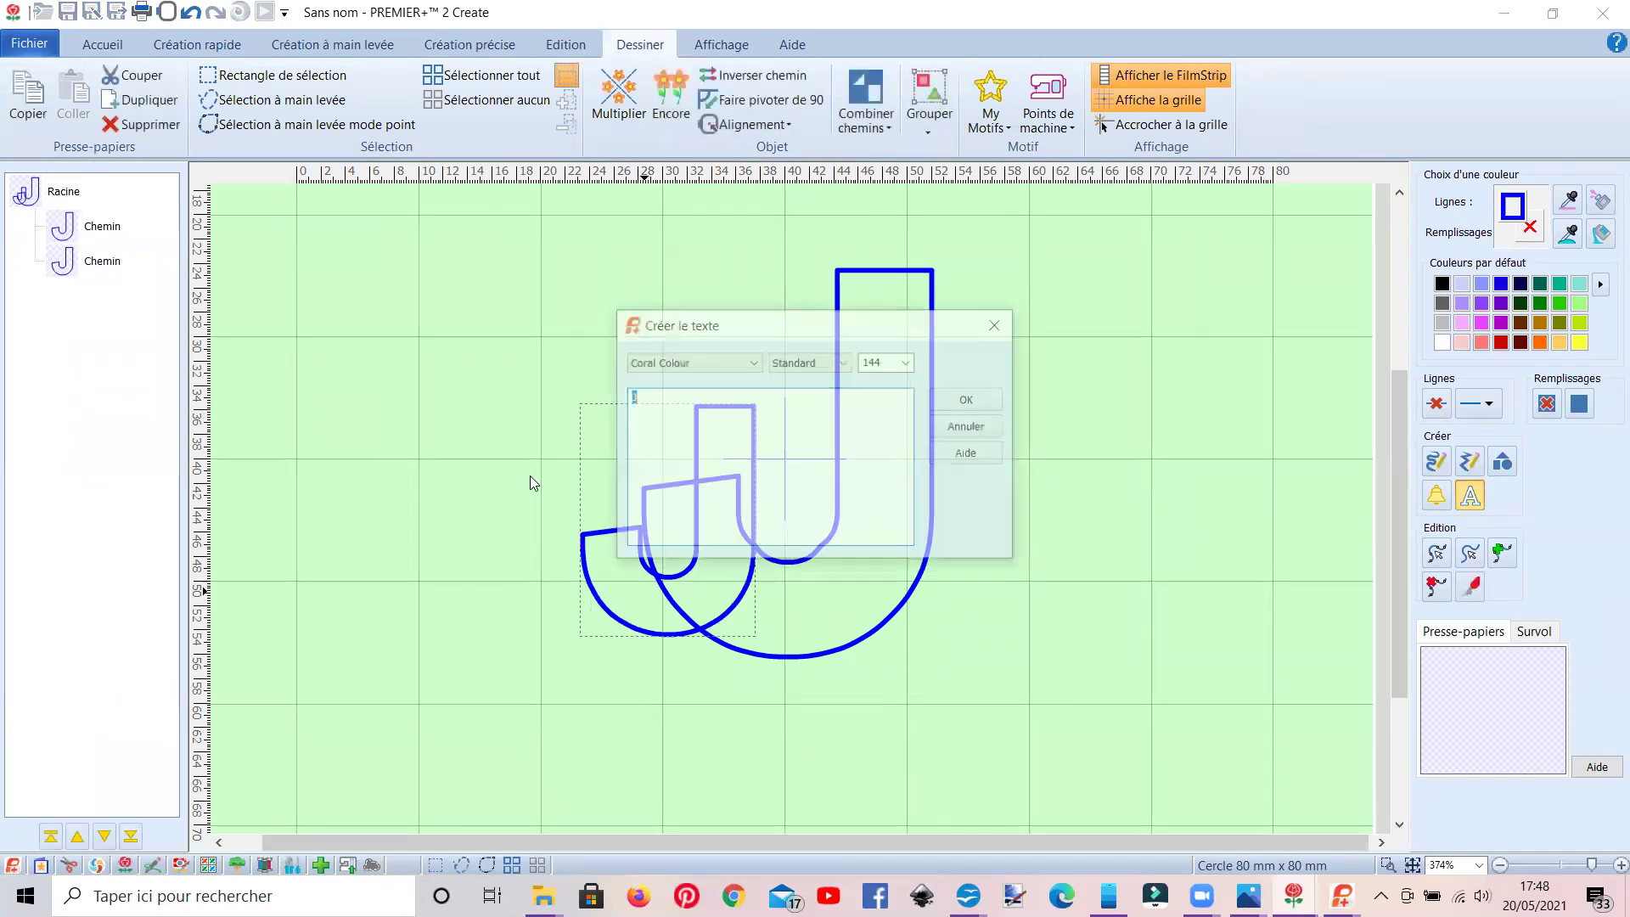
key(Escape)
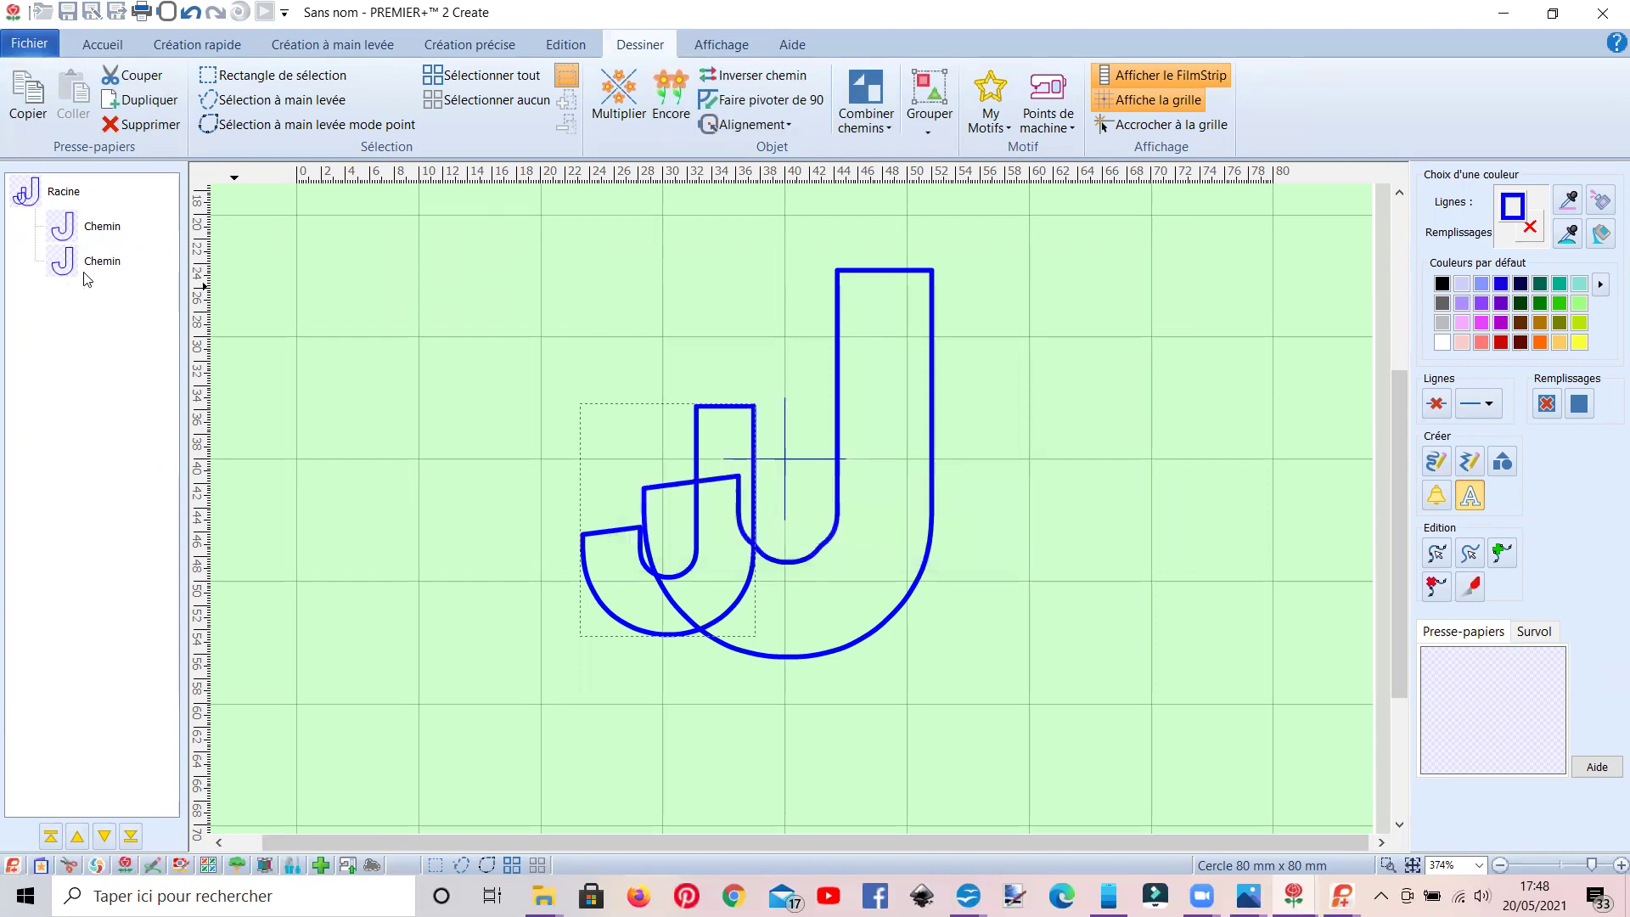
Move the smaller letter J away from the large J outline and delete it.
click(630, 583)
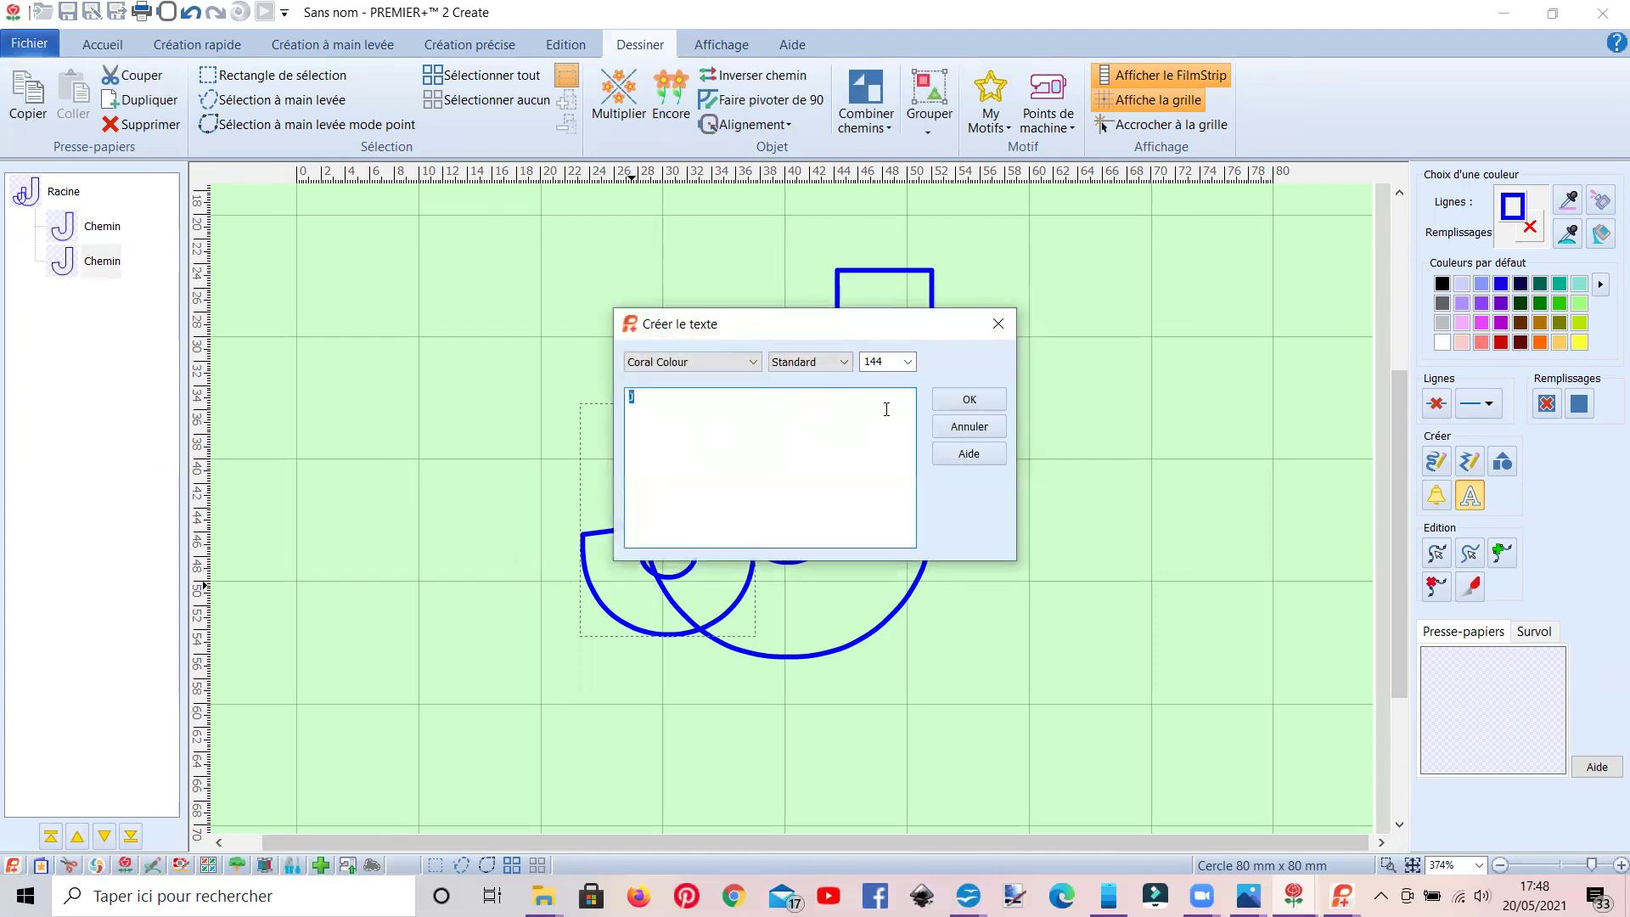
click(1003, 323)
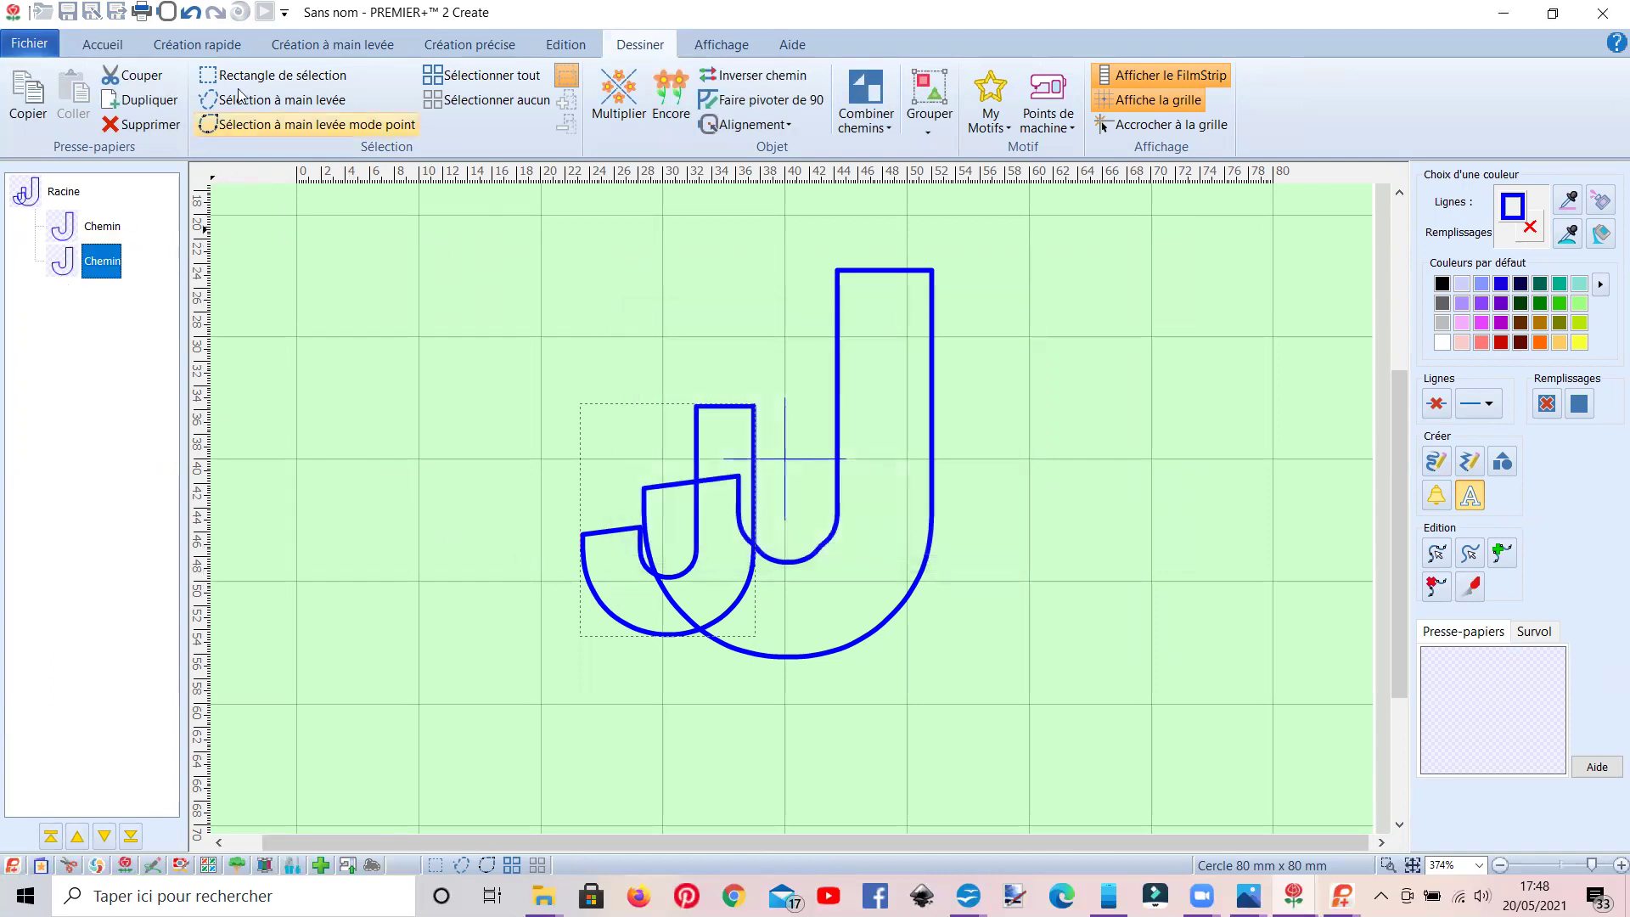
drag(616, 551, 434, 435)
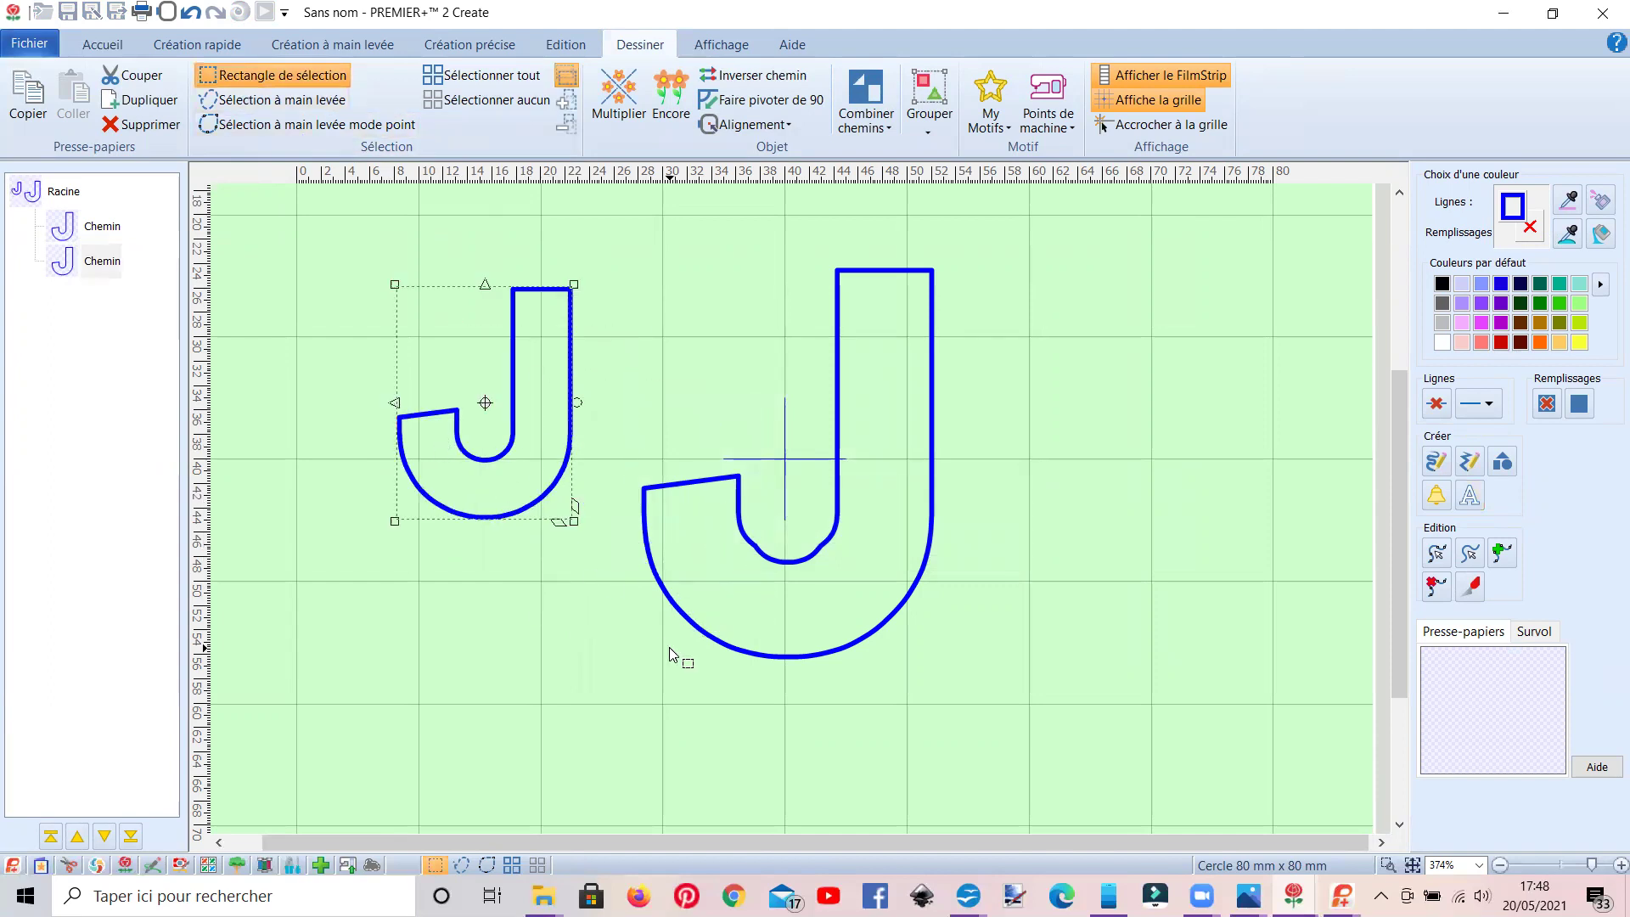
key(Delete)
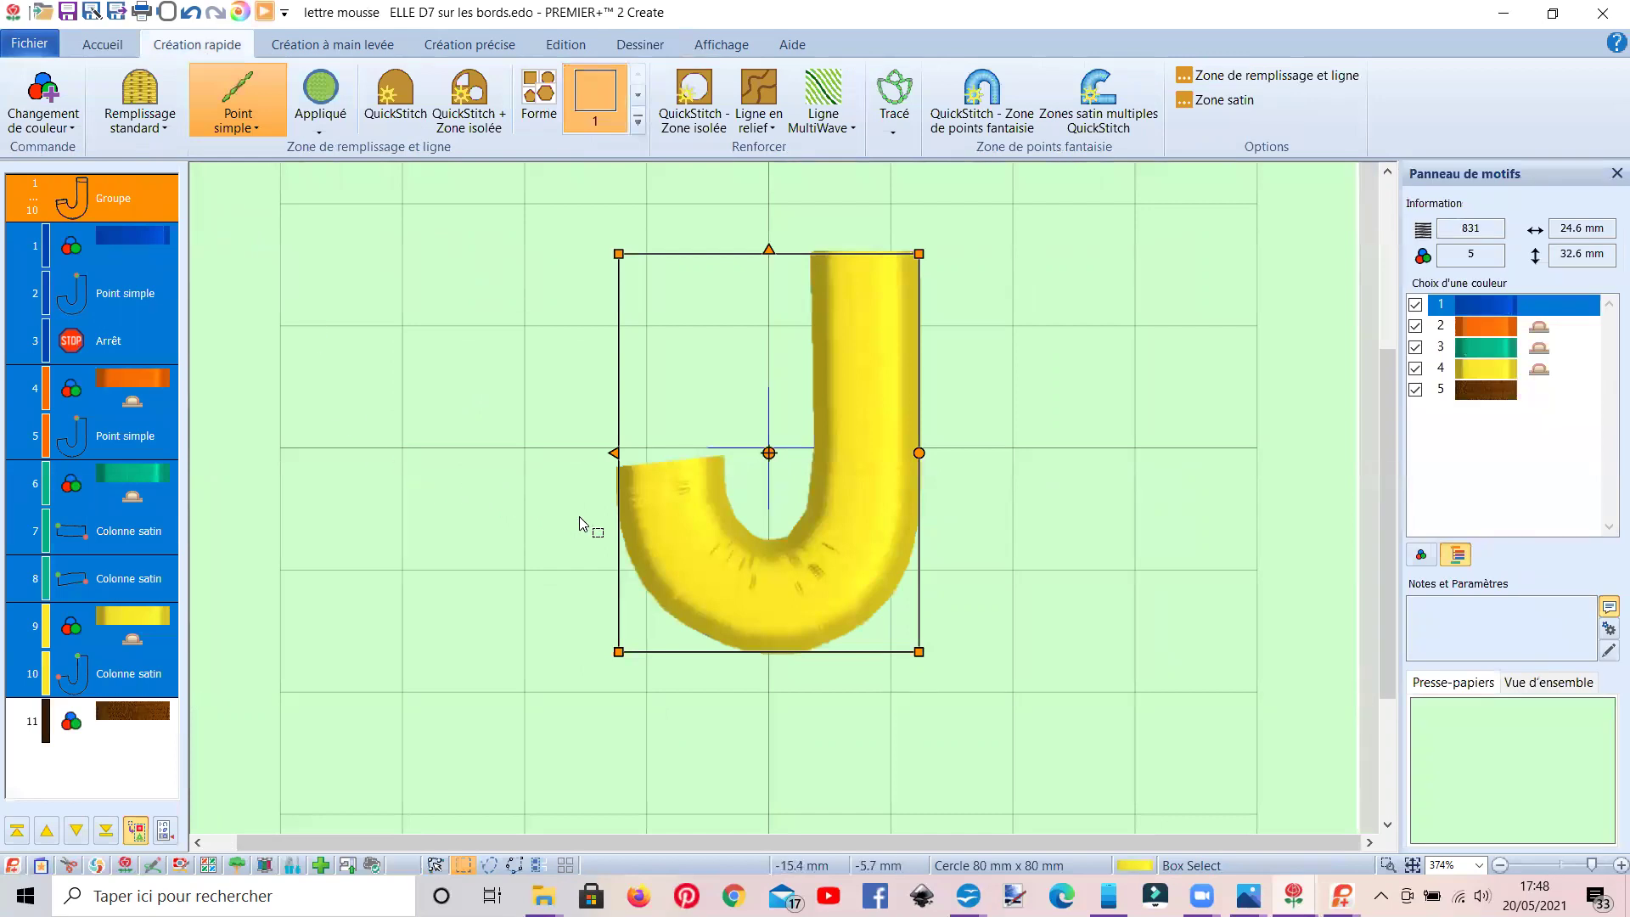
Move the yellow foam J group aside from the blue J outline and change the brown thread colour to orange.
drag(657, 548, 1058, 537)
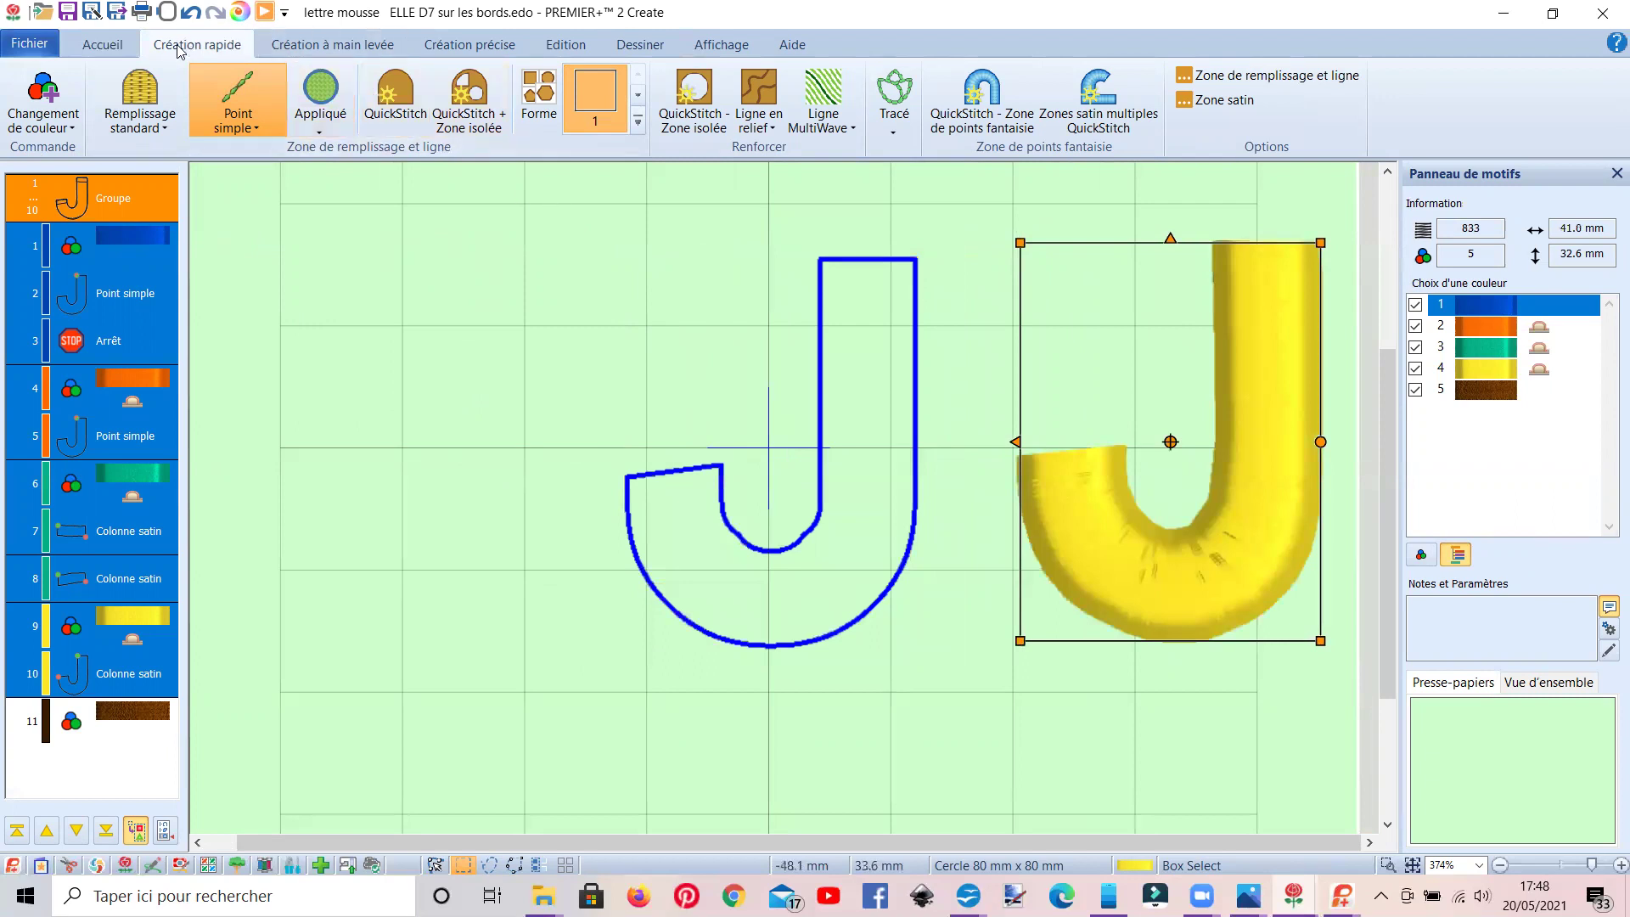
click(154, 719)
right_click(156, 720)
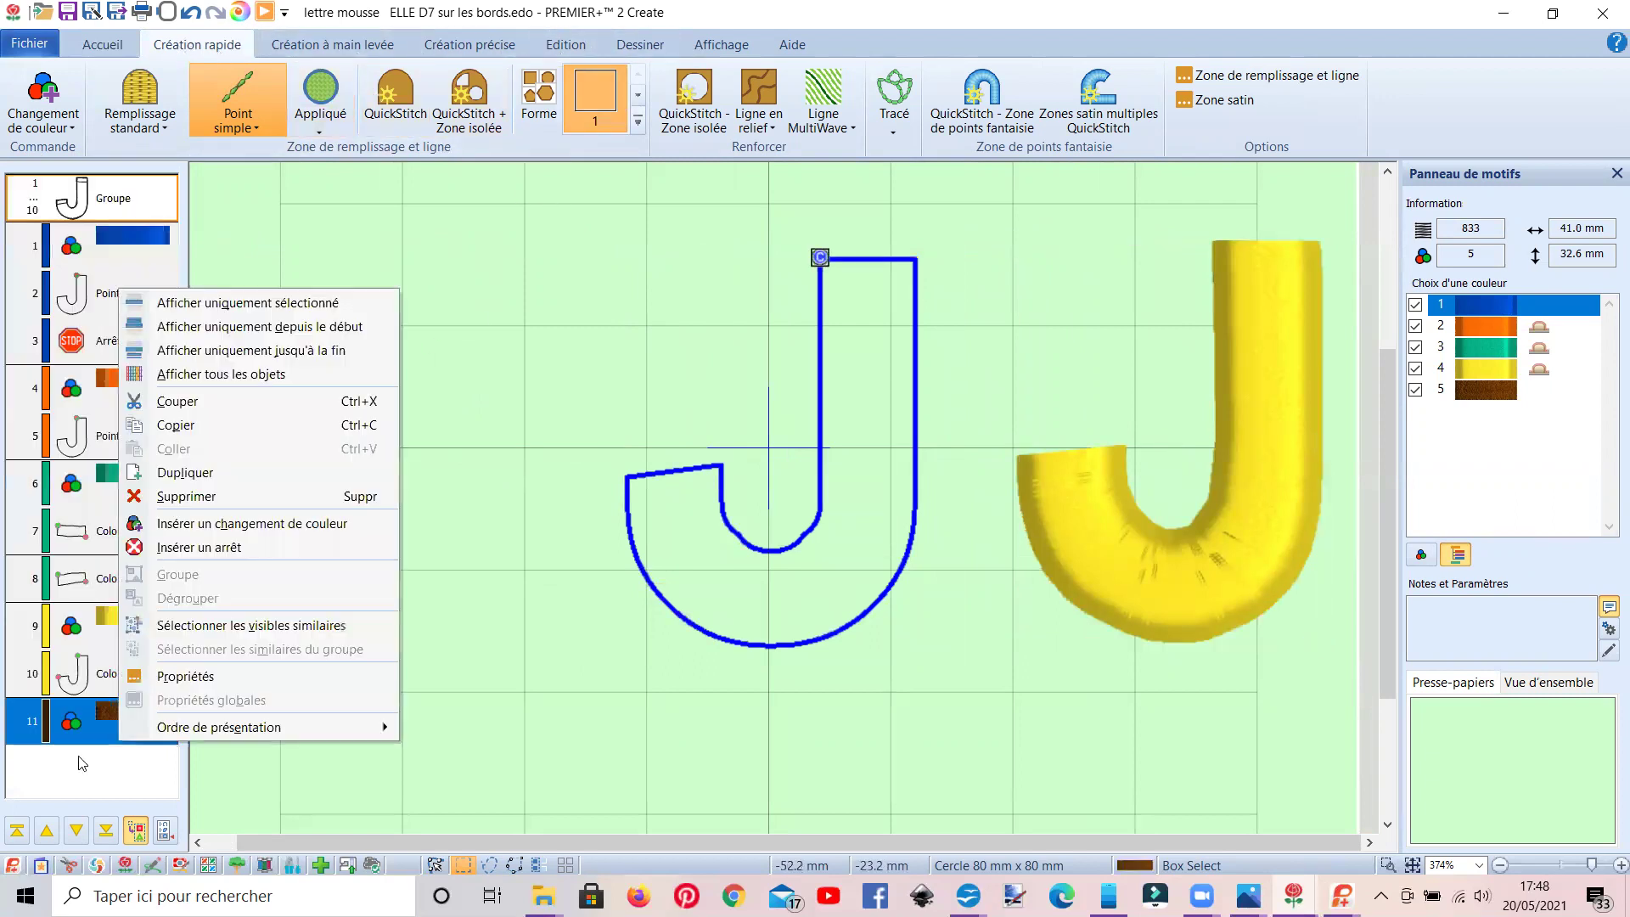
click(220, 534)
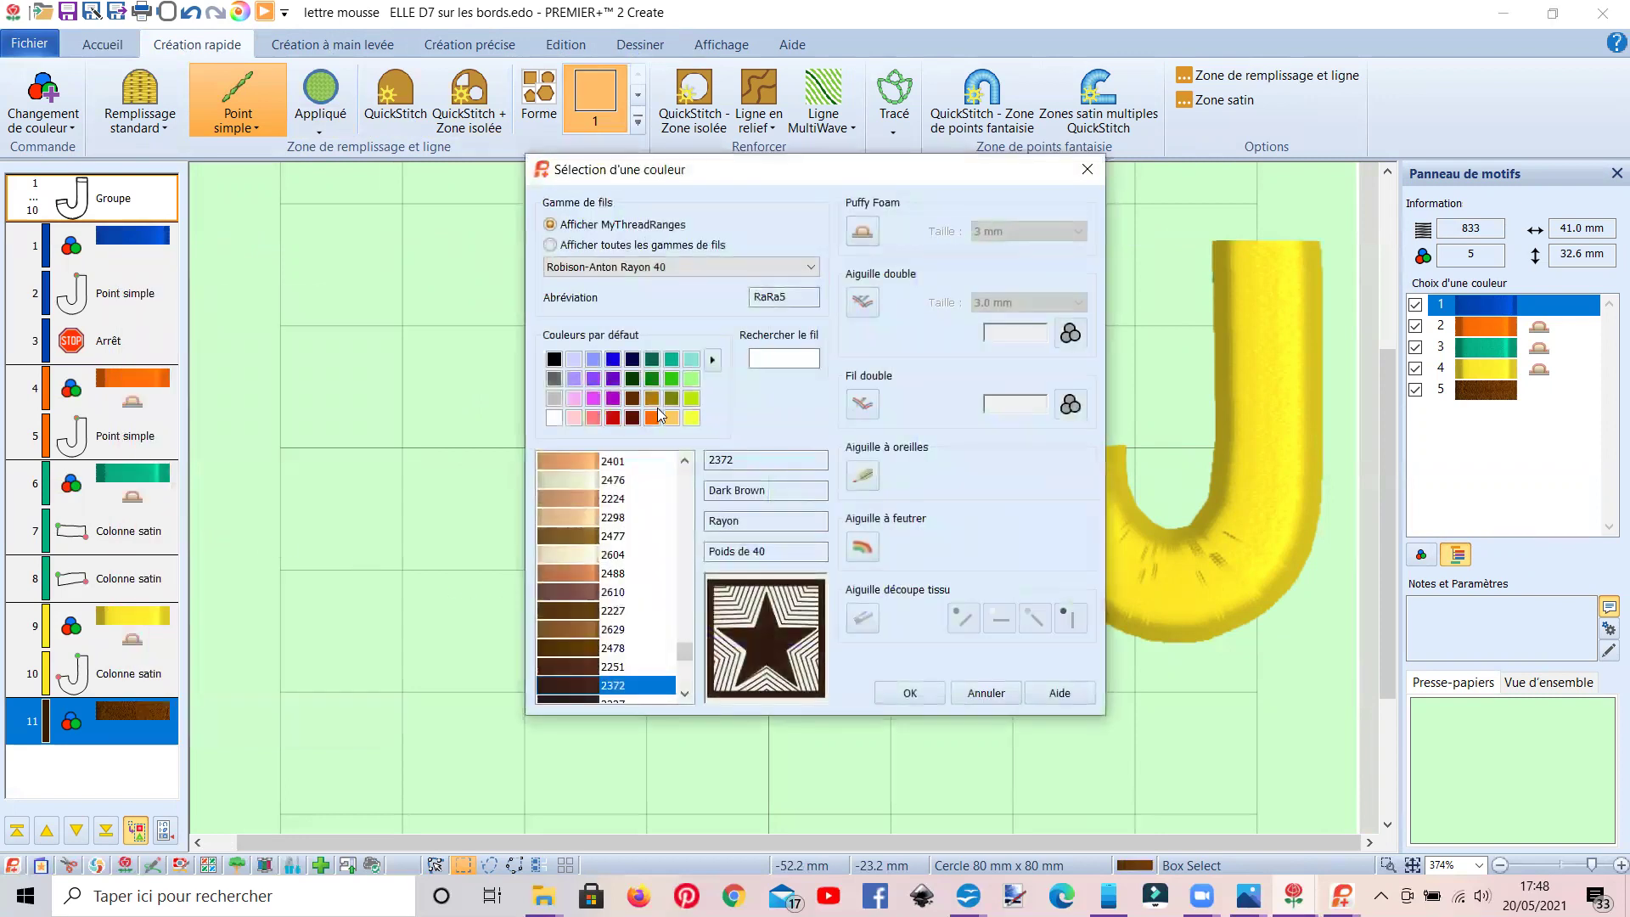
click(652, 417)
double_click(649, 473)
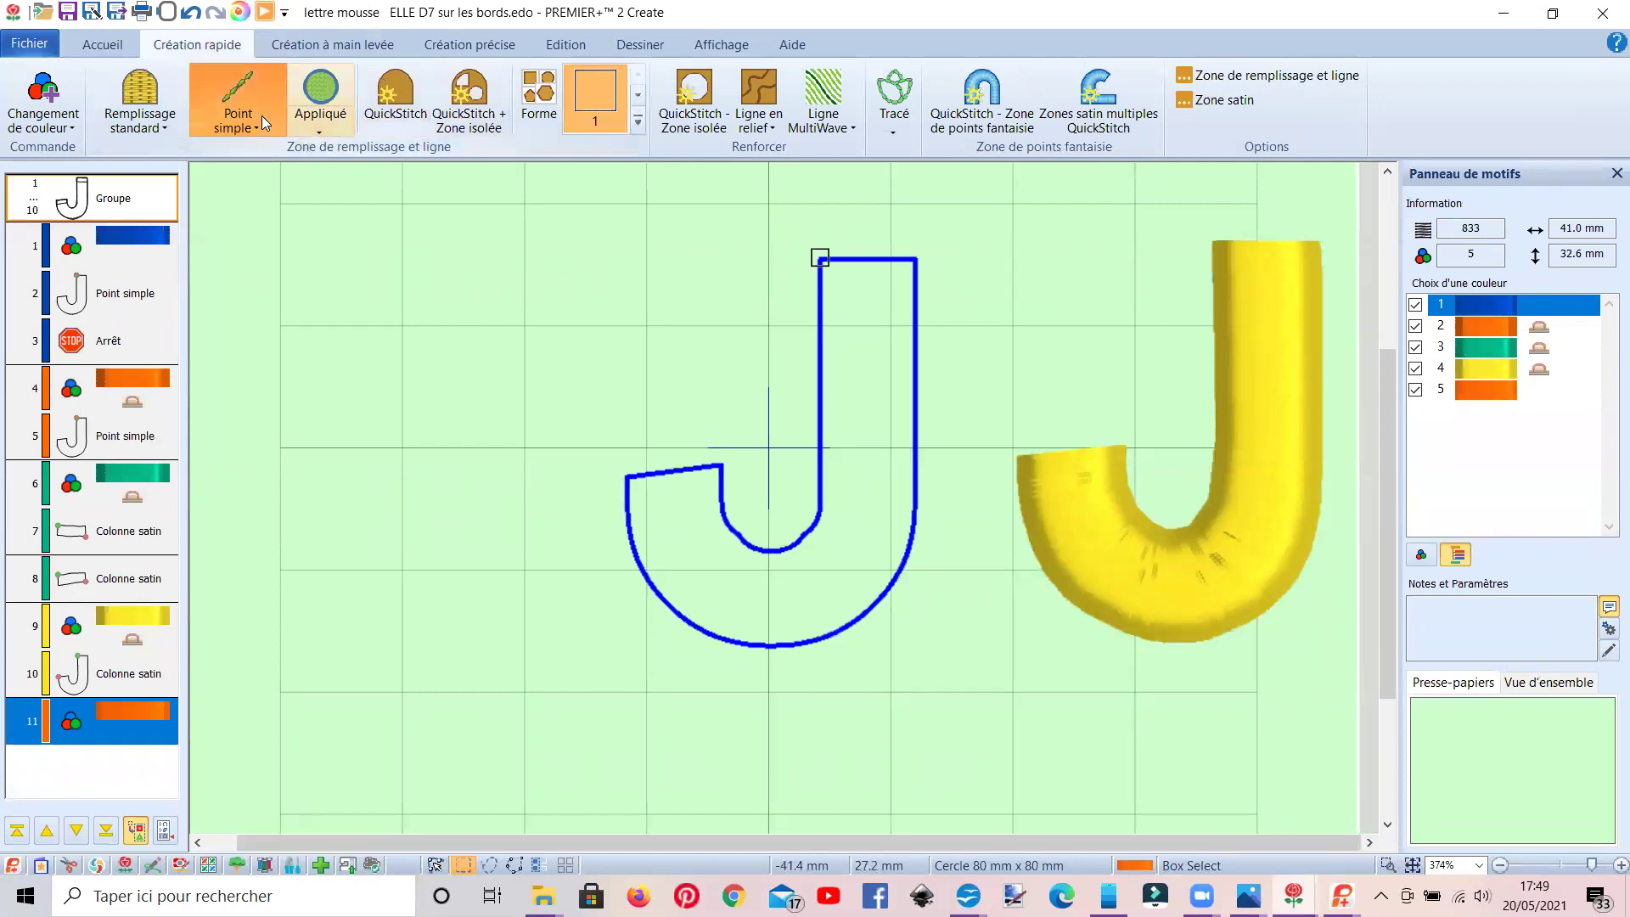
Create an orange single-stitch outline from the blue letter J with QuickStitch and adjust a point on its inner curve.
click(395, 100)
scroll(756, 485, up, 1)
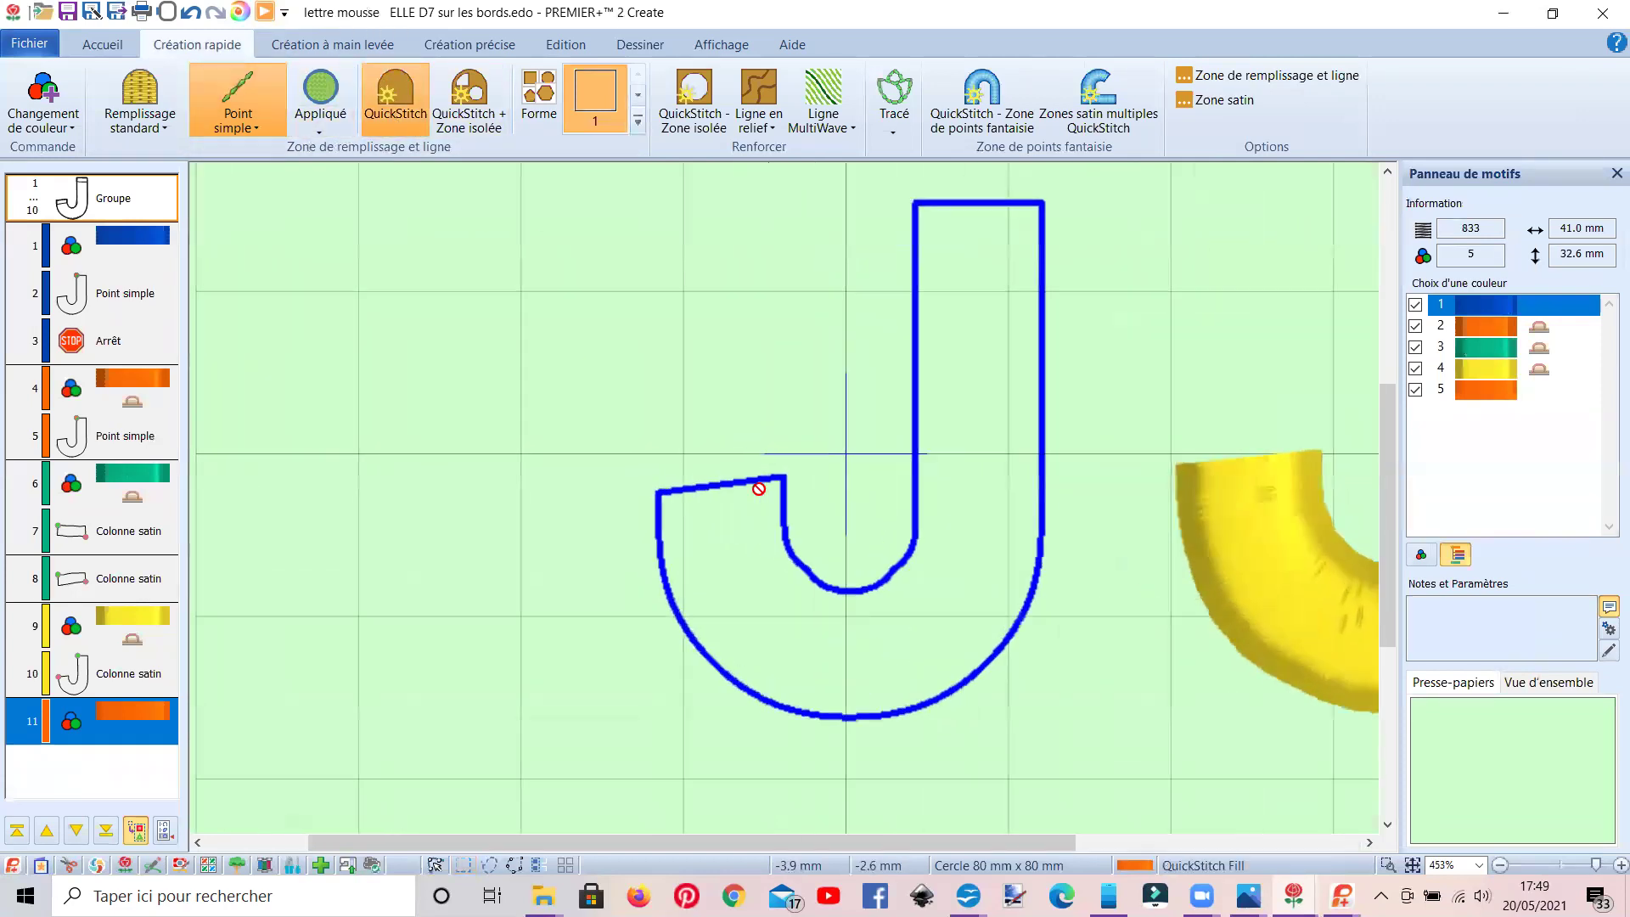
scroll(759, 489, up, 1)
click(759, 490)
click(772, 522)
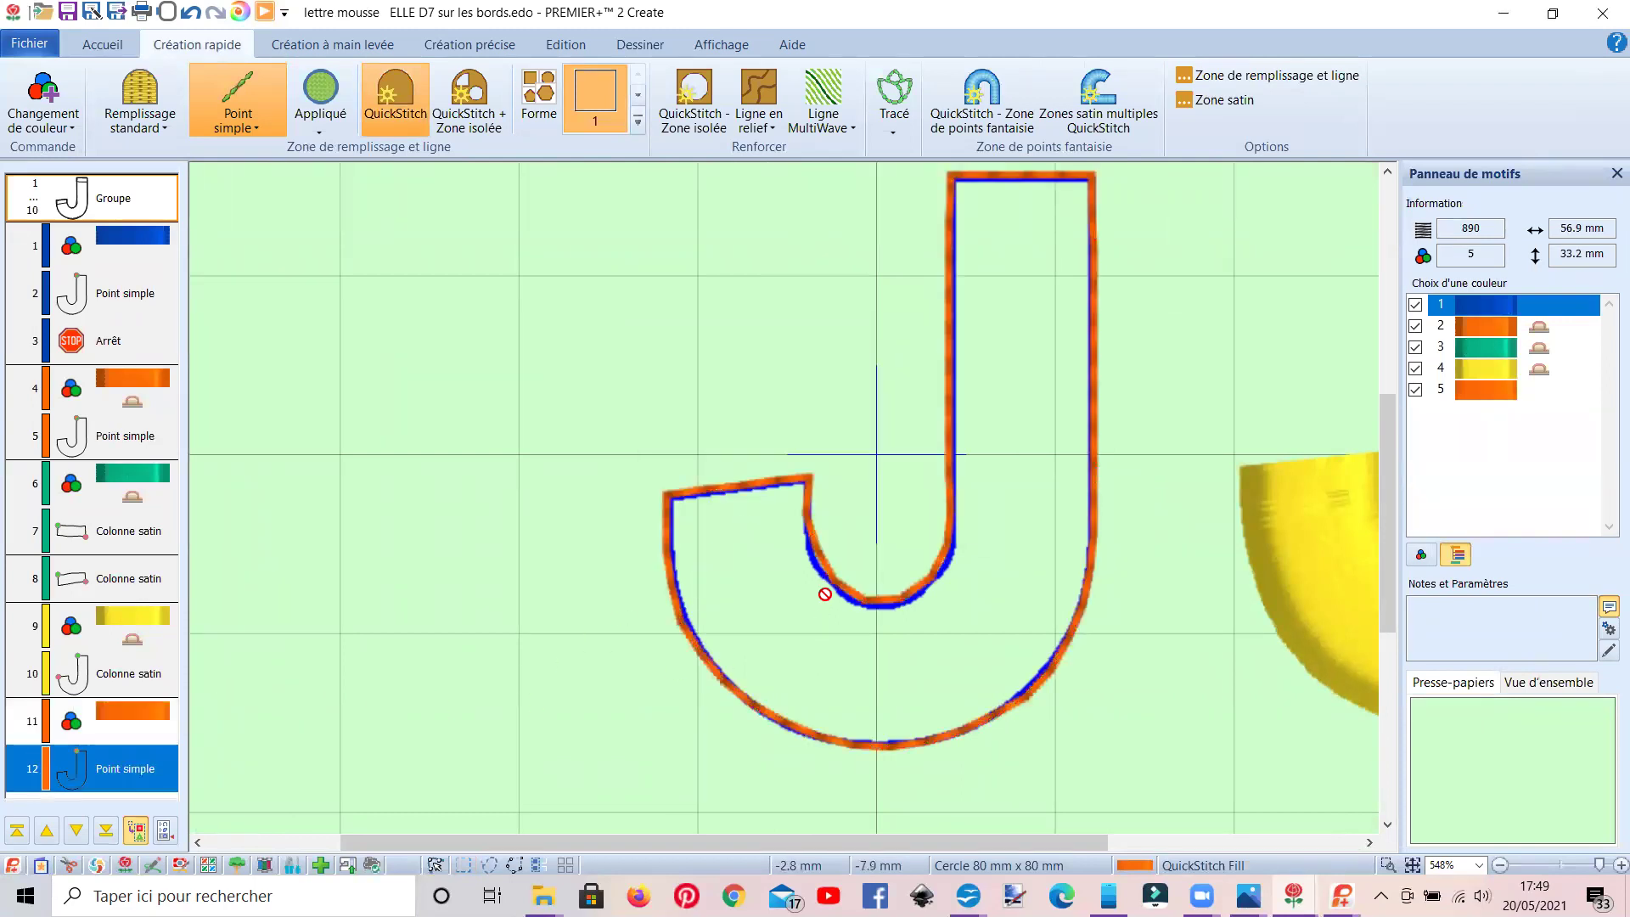
drag(811, 535, 812, 551)
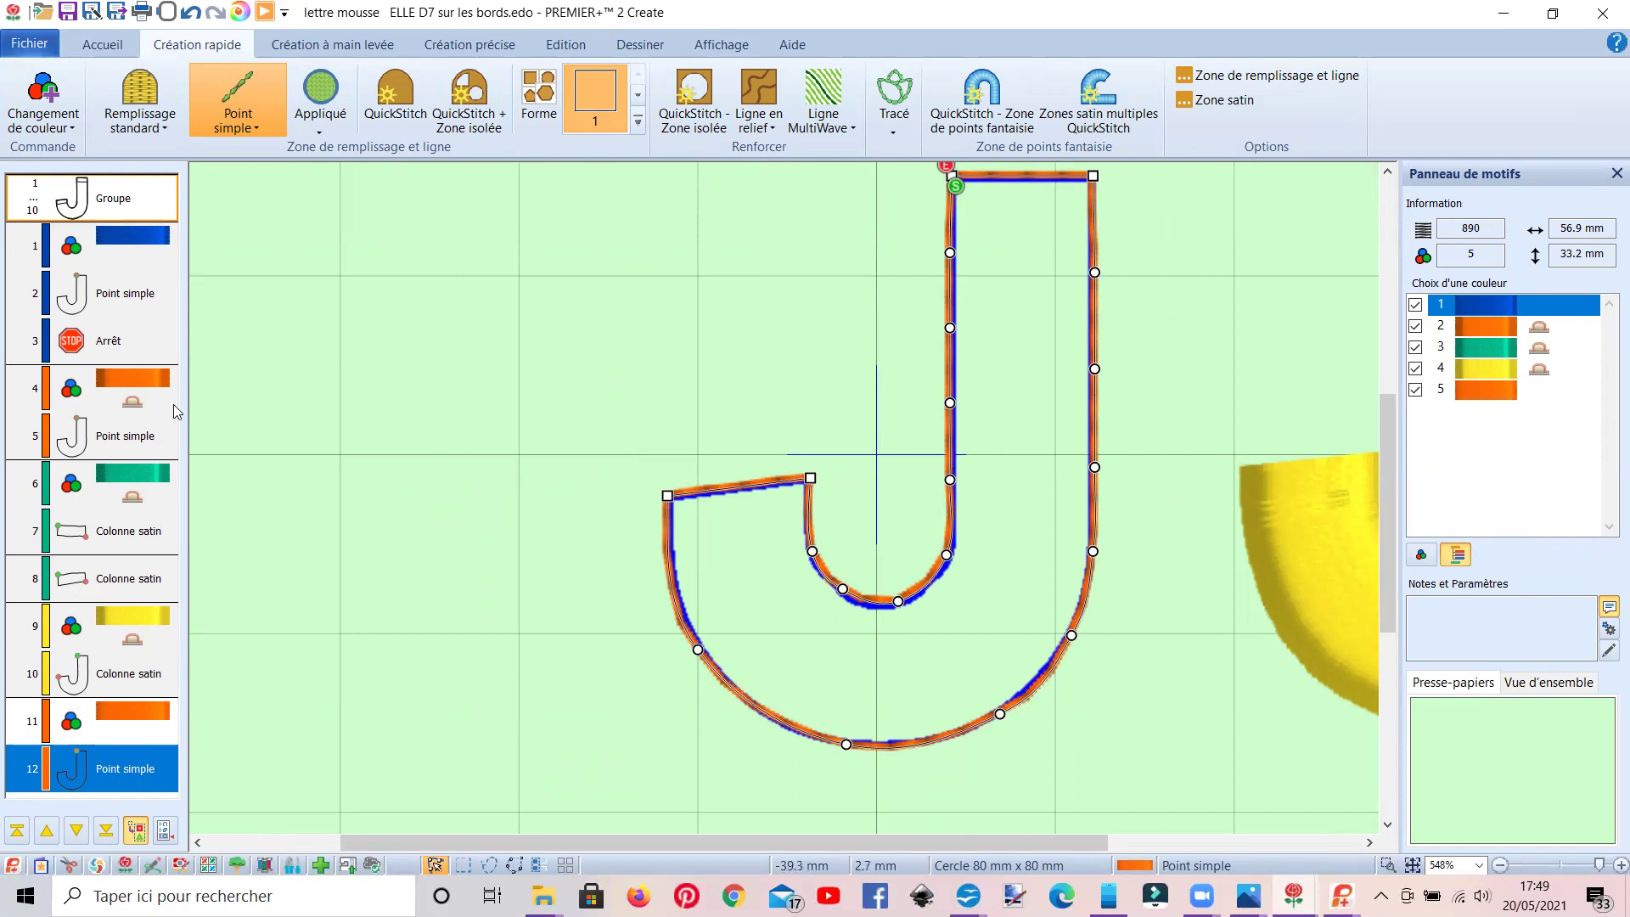
Copy the orange J outline and paste a duplicate of it after the original.
click(101, 51)
click(28, 92)
key(ctrl+v)
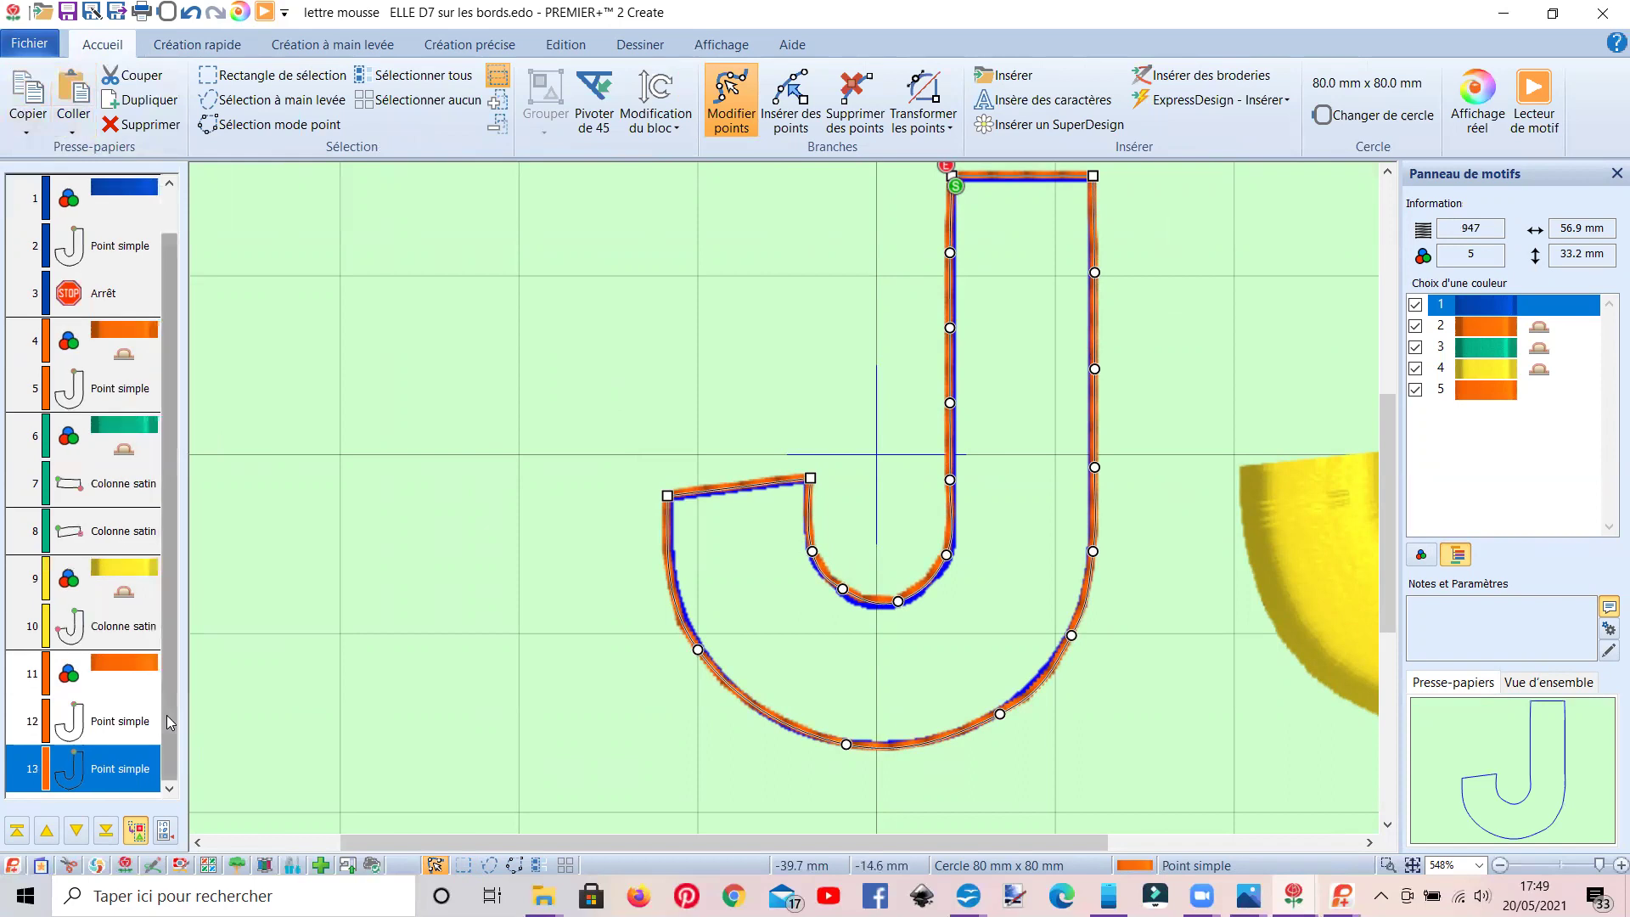
Insert a stop after the first orange J outline and give it the remark "placer la mousse".
click(120, 731)
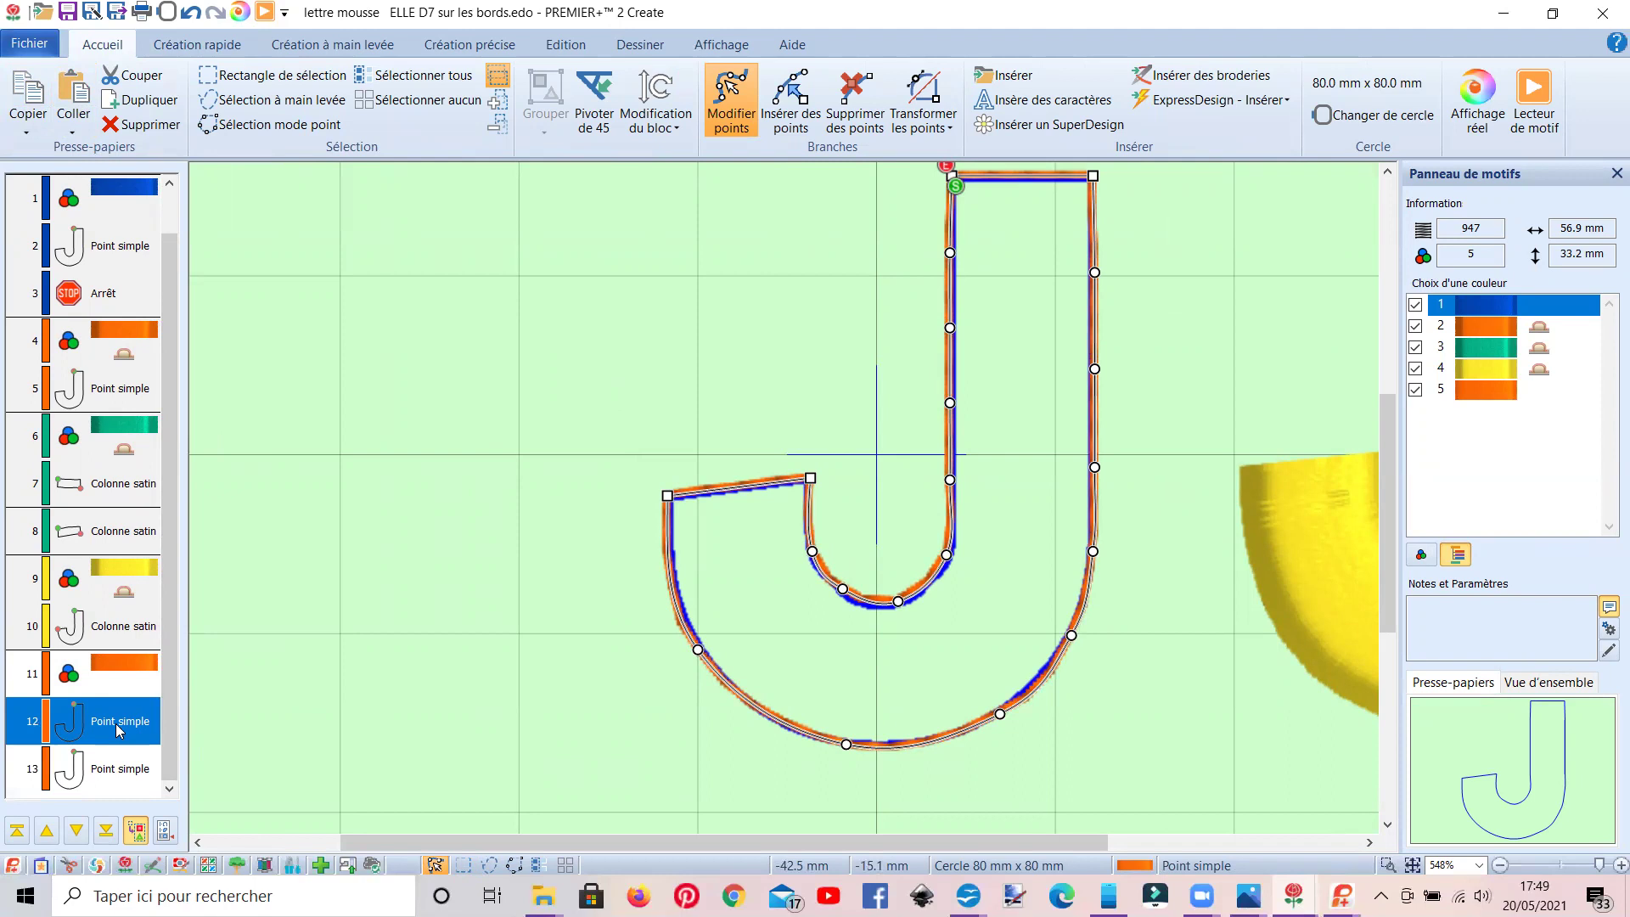
right_click(120, 731)
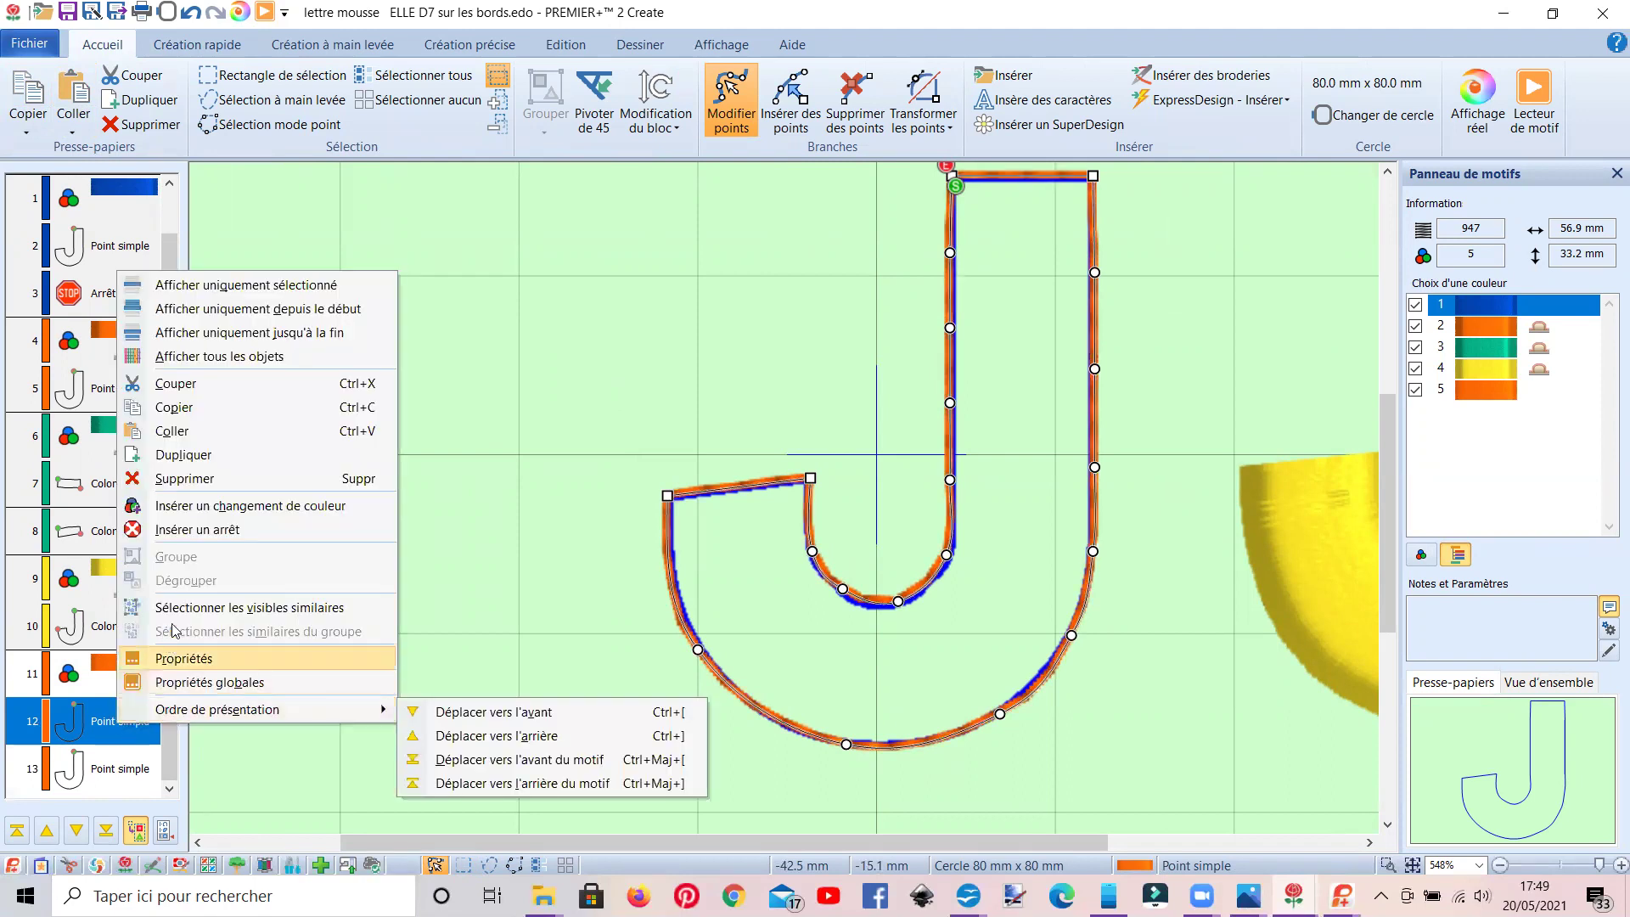
click(176, 532)
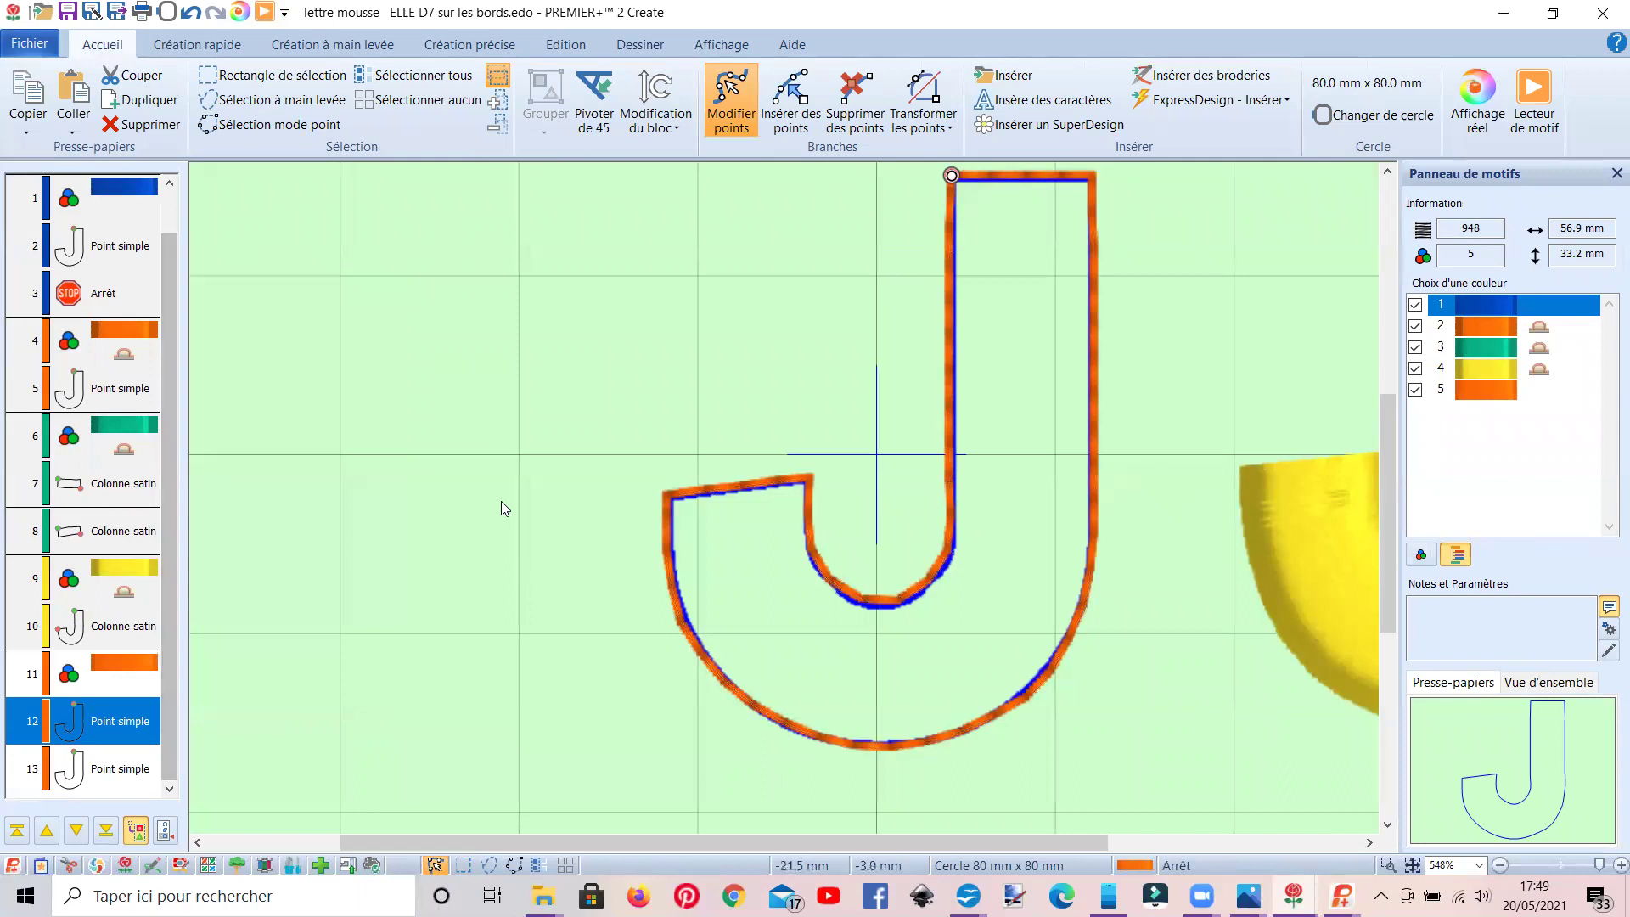
right_click(98, 791)
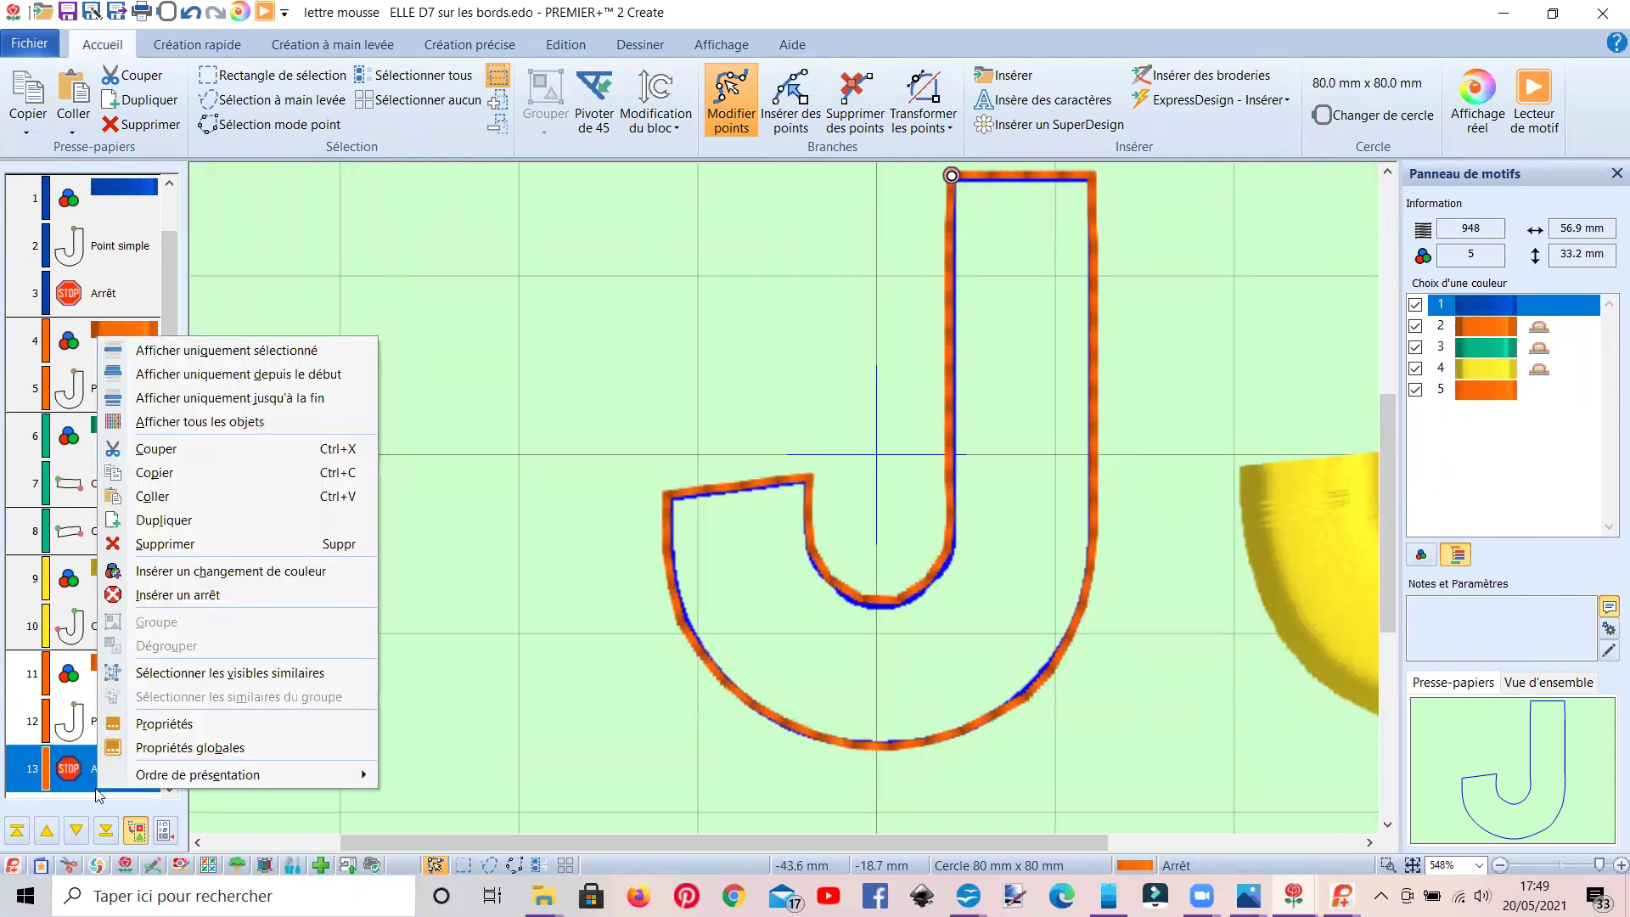
click(170, 723)
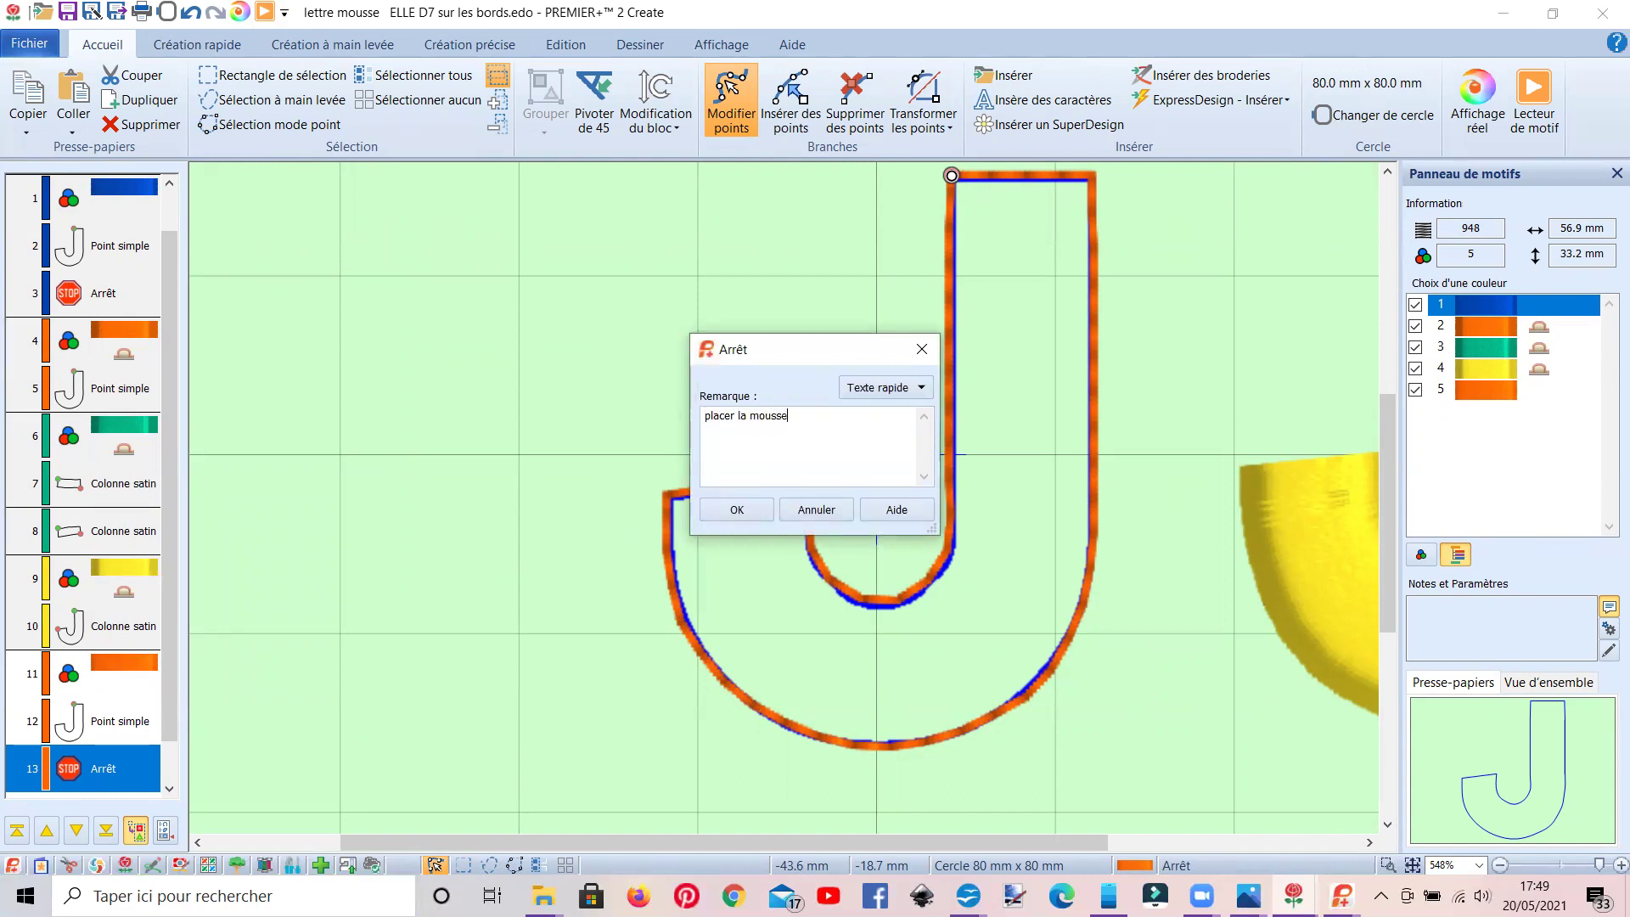
click(737, 509)
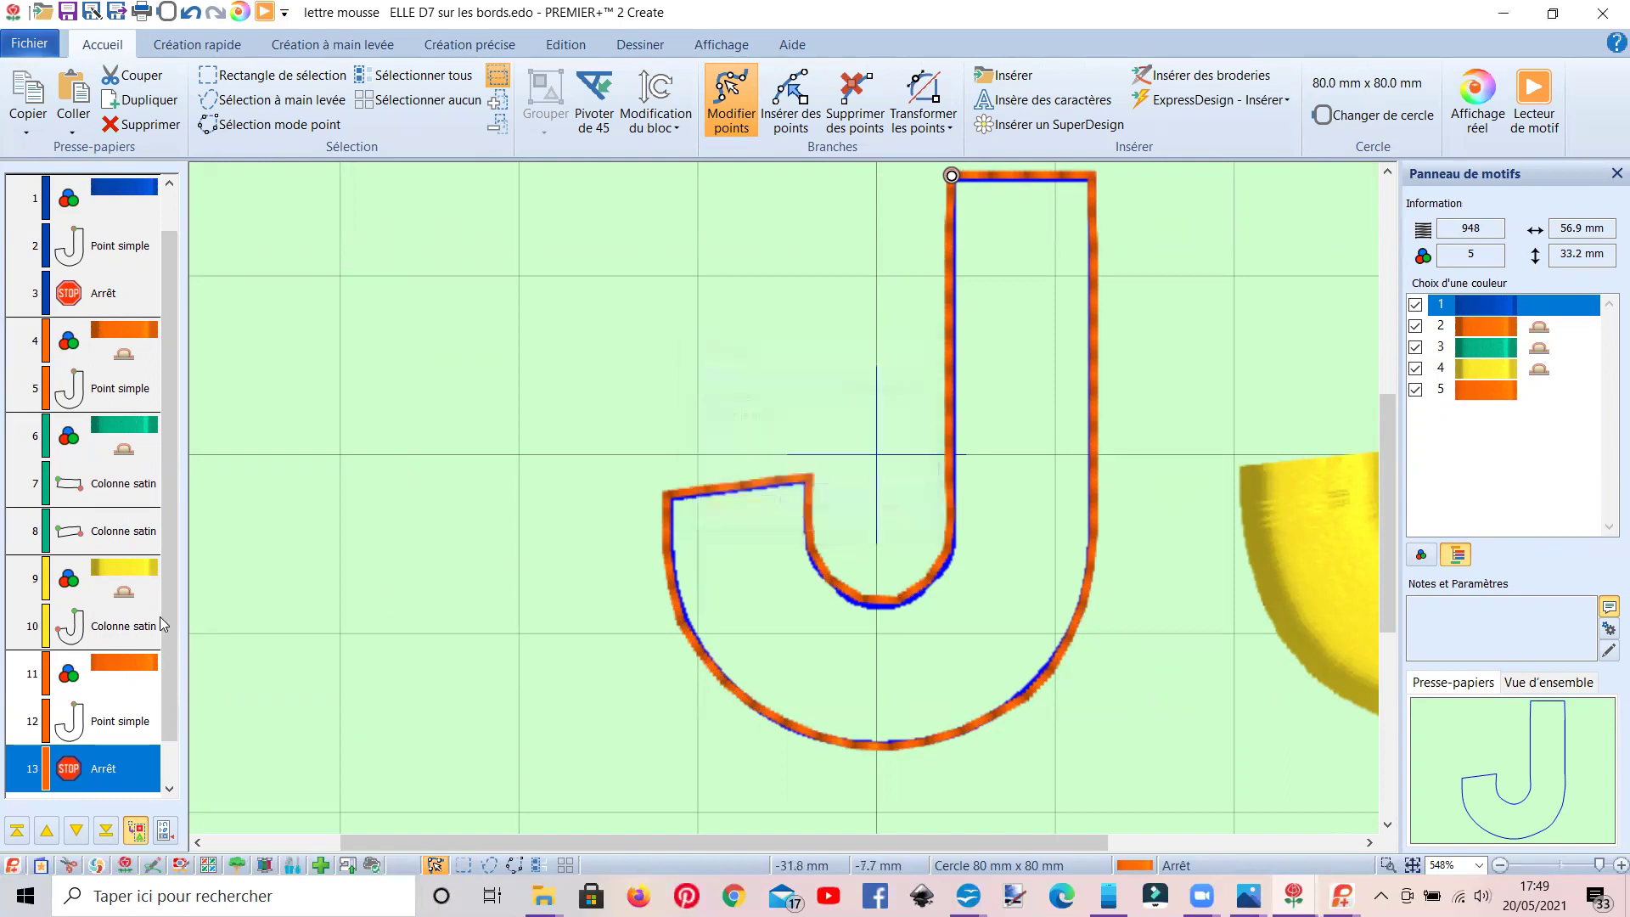
Draw a narrow satin column across the top end of the orange J outline, placed after the stop.
scroll(168, 698, down, 1)
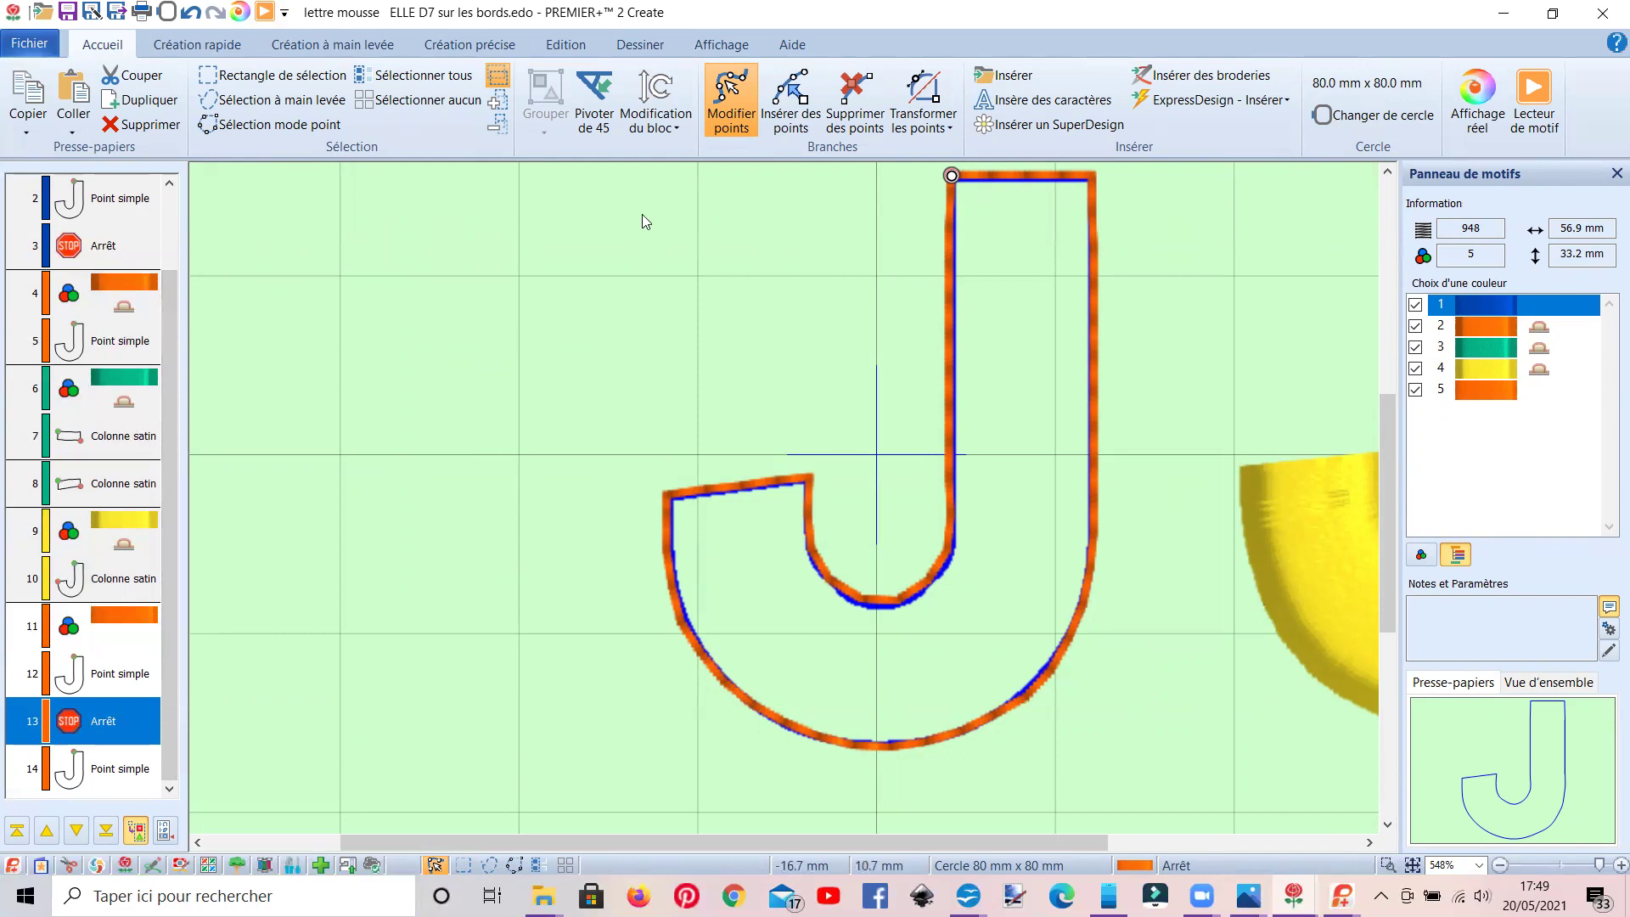
click(490, 46)
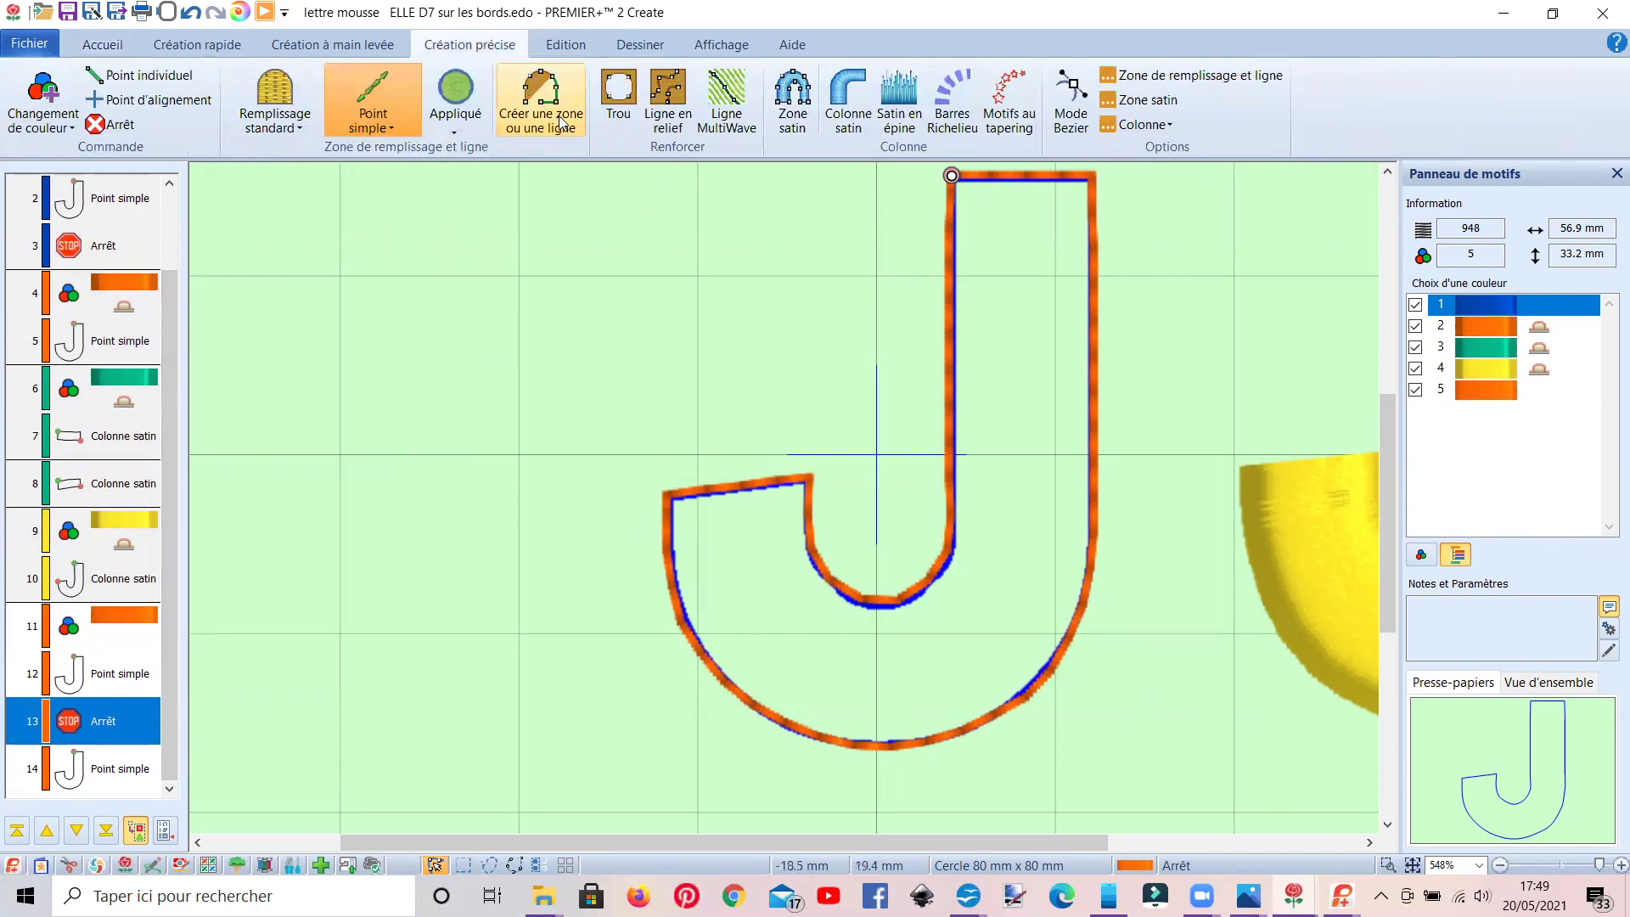
click(849, 124)
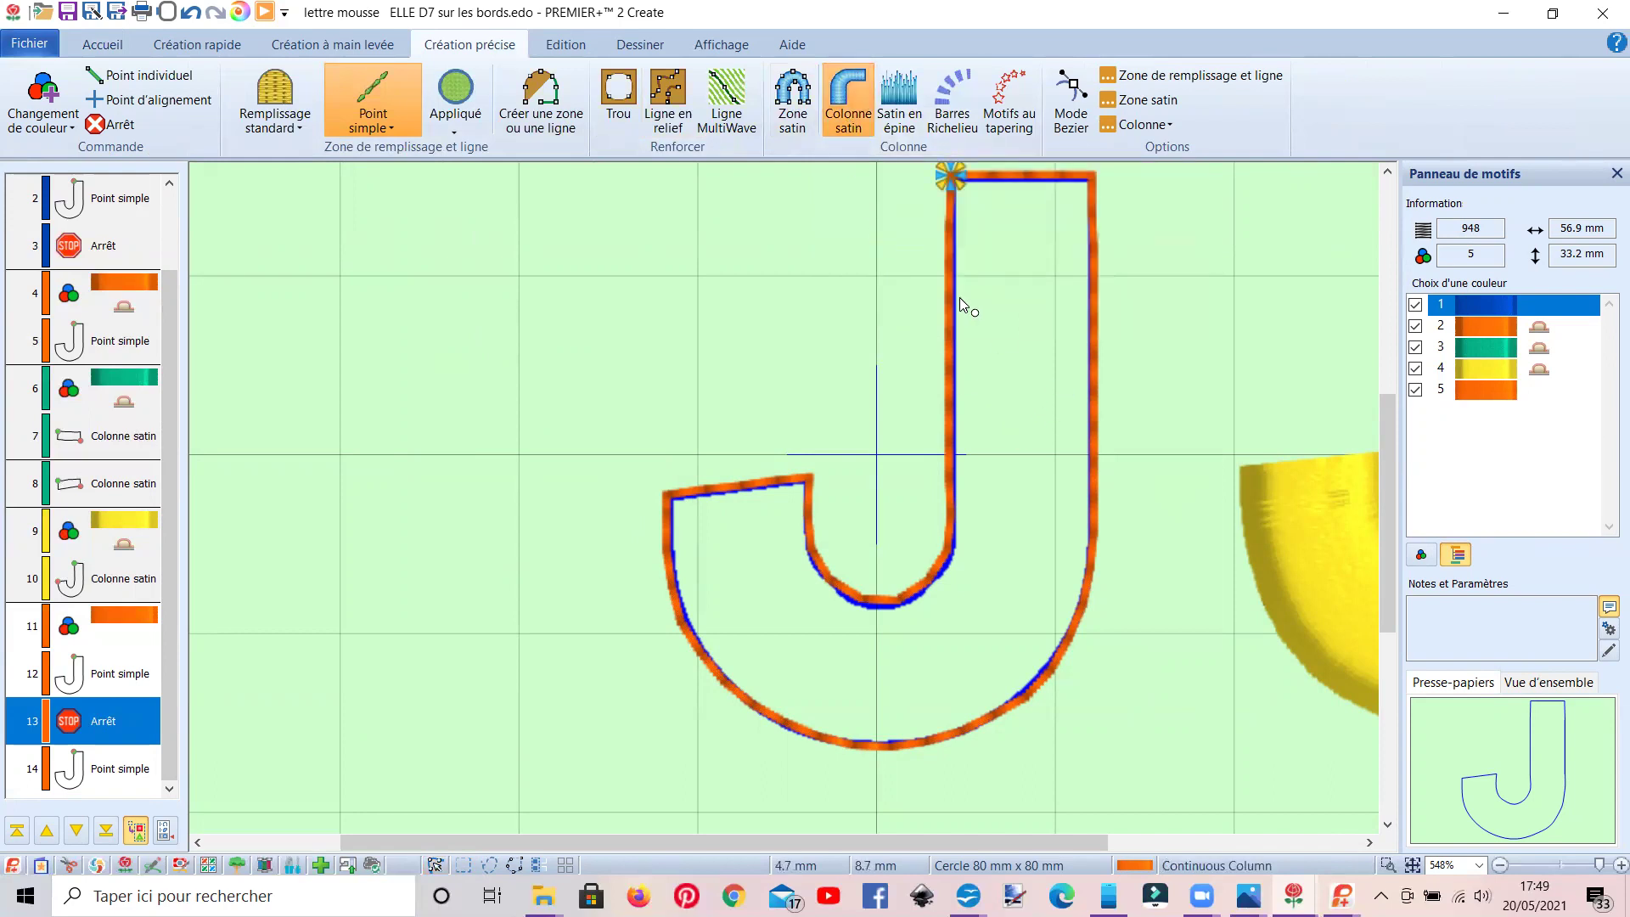
scroll(960, 299, up, 1)
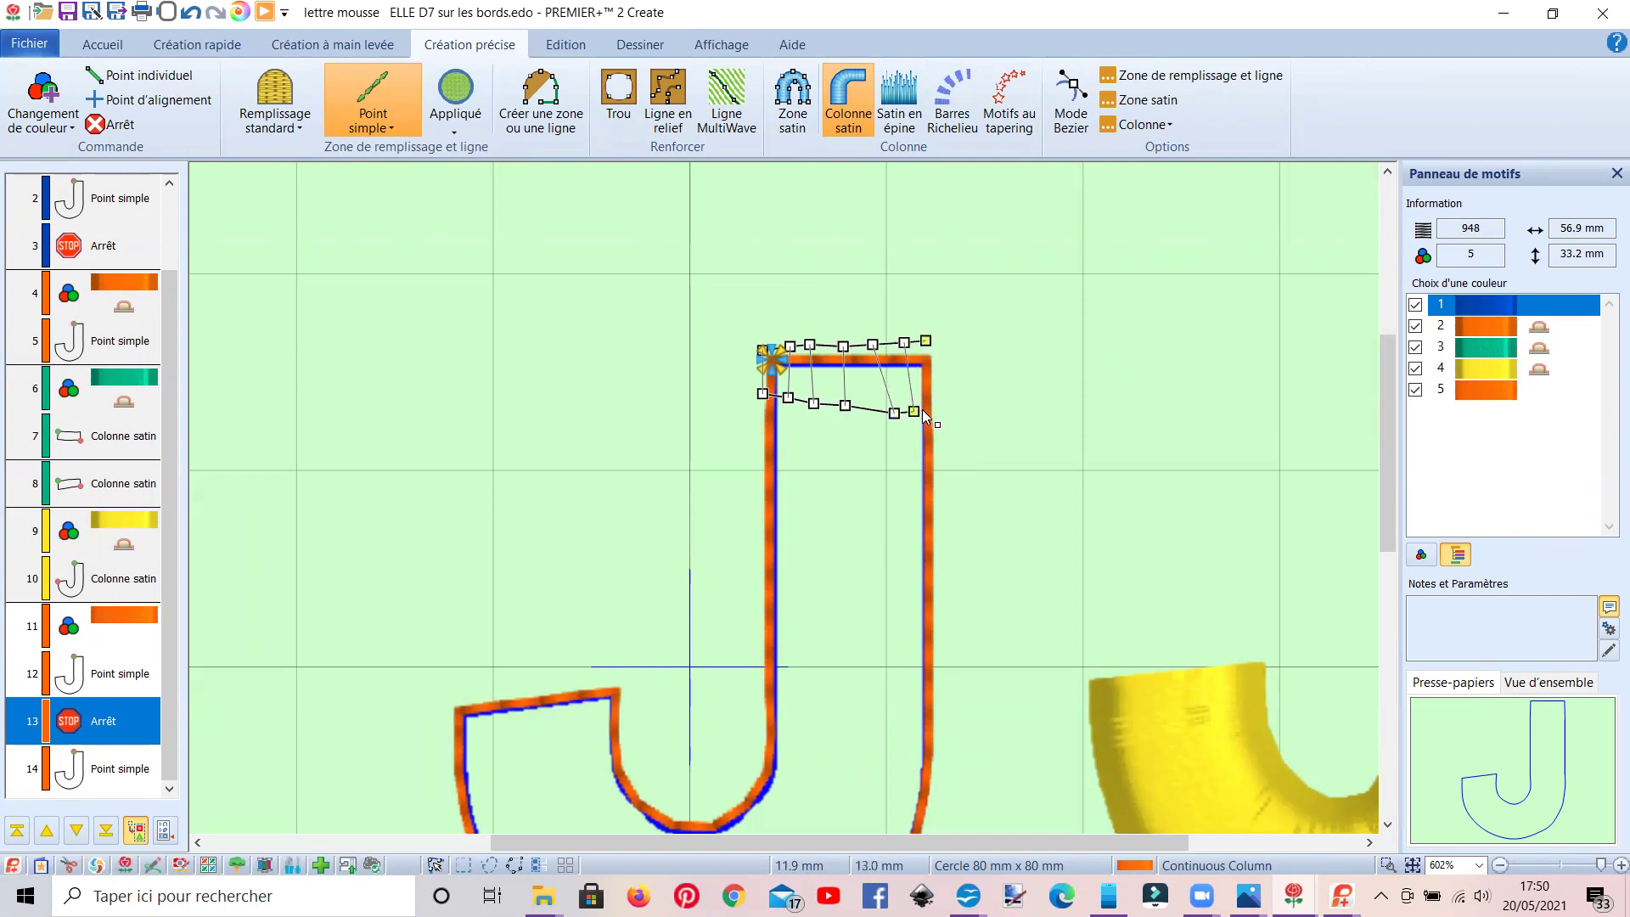
key(Return)
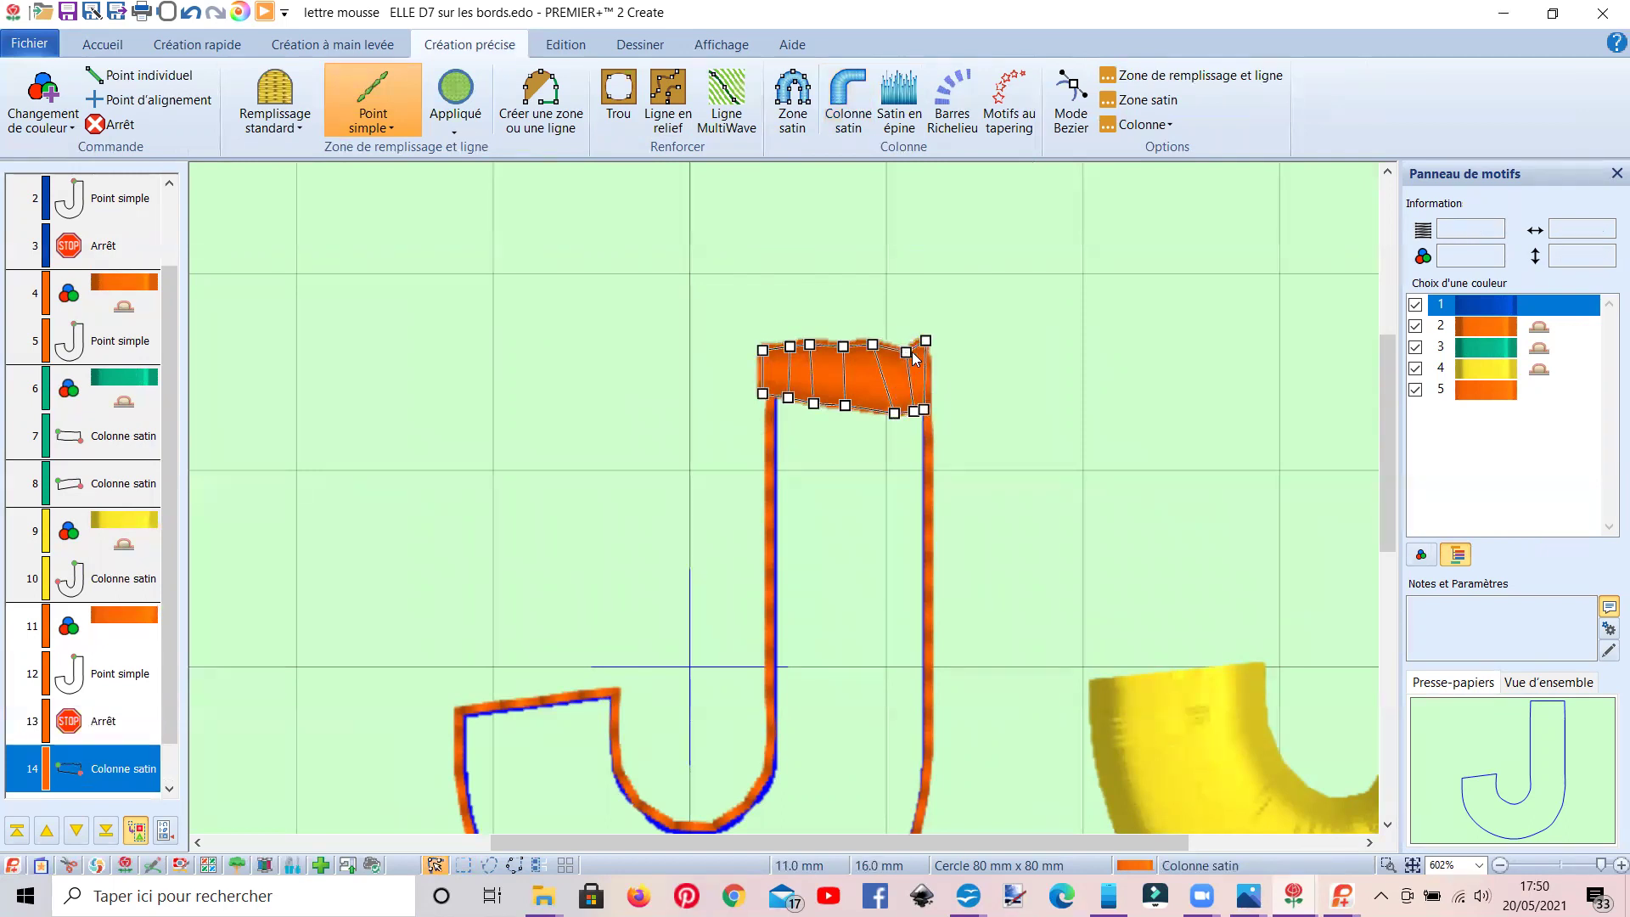
Adjust the narrow satin column's points so its edges straighten and align with the top end of the J.
drag(922, 342, 870, 357)
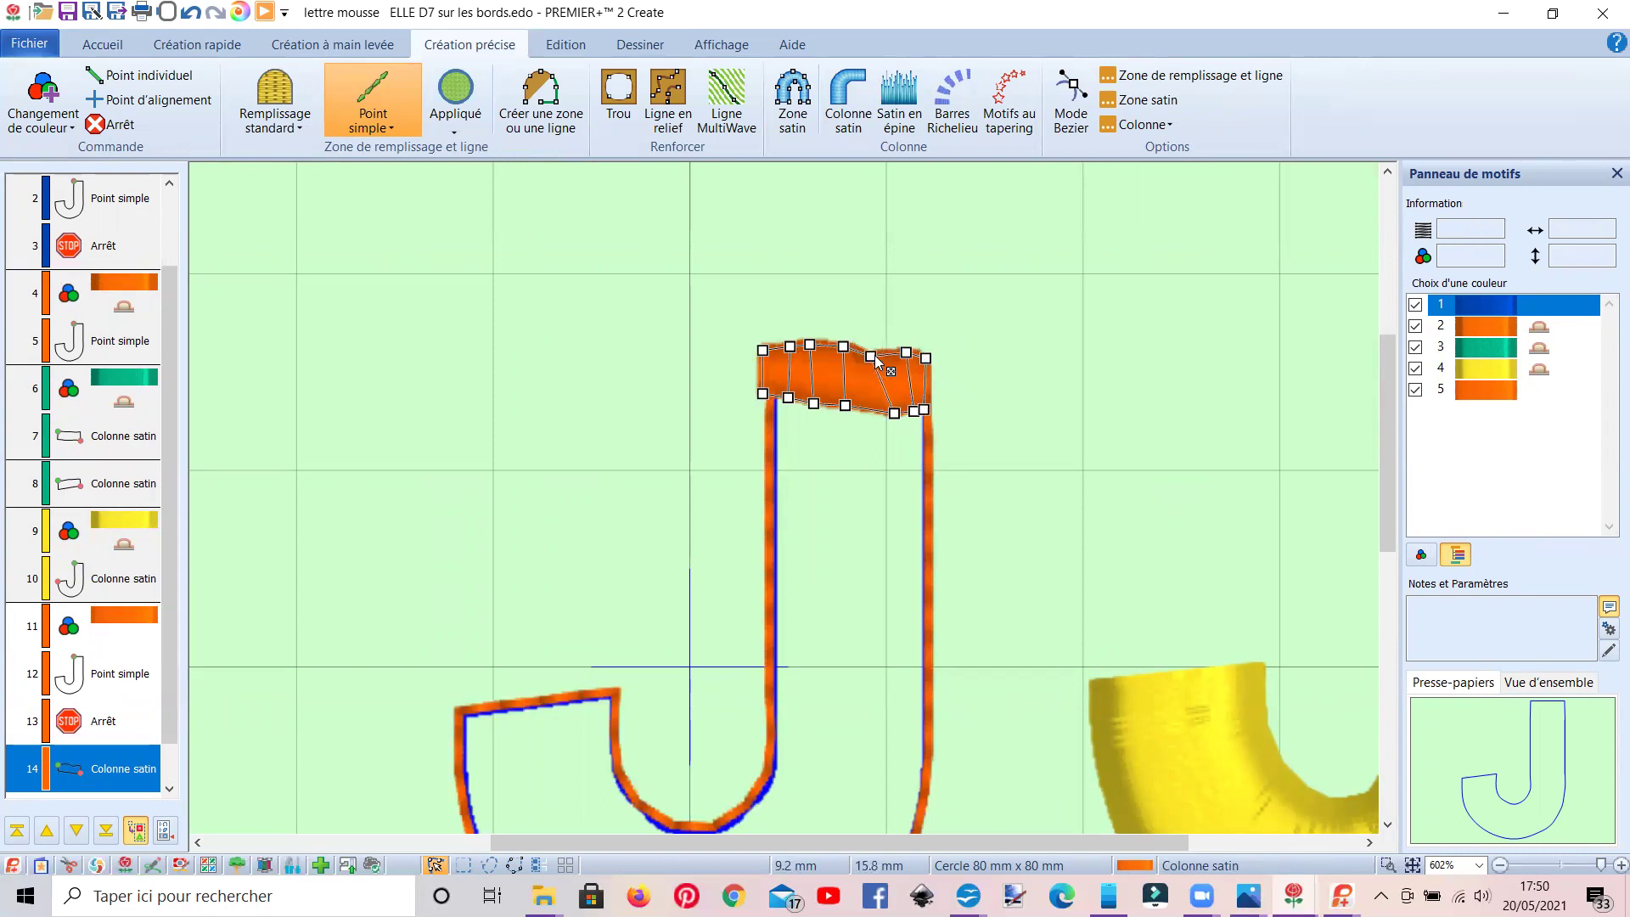
click(905, 357)
drag(843, 347, 772, 407)
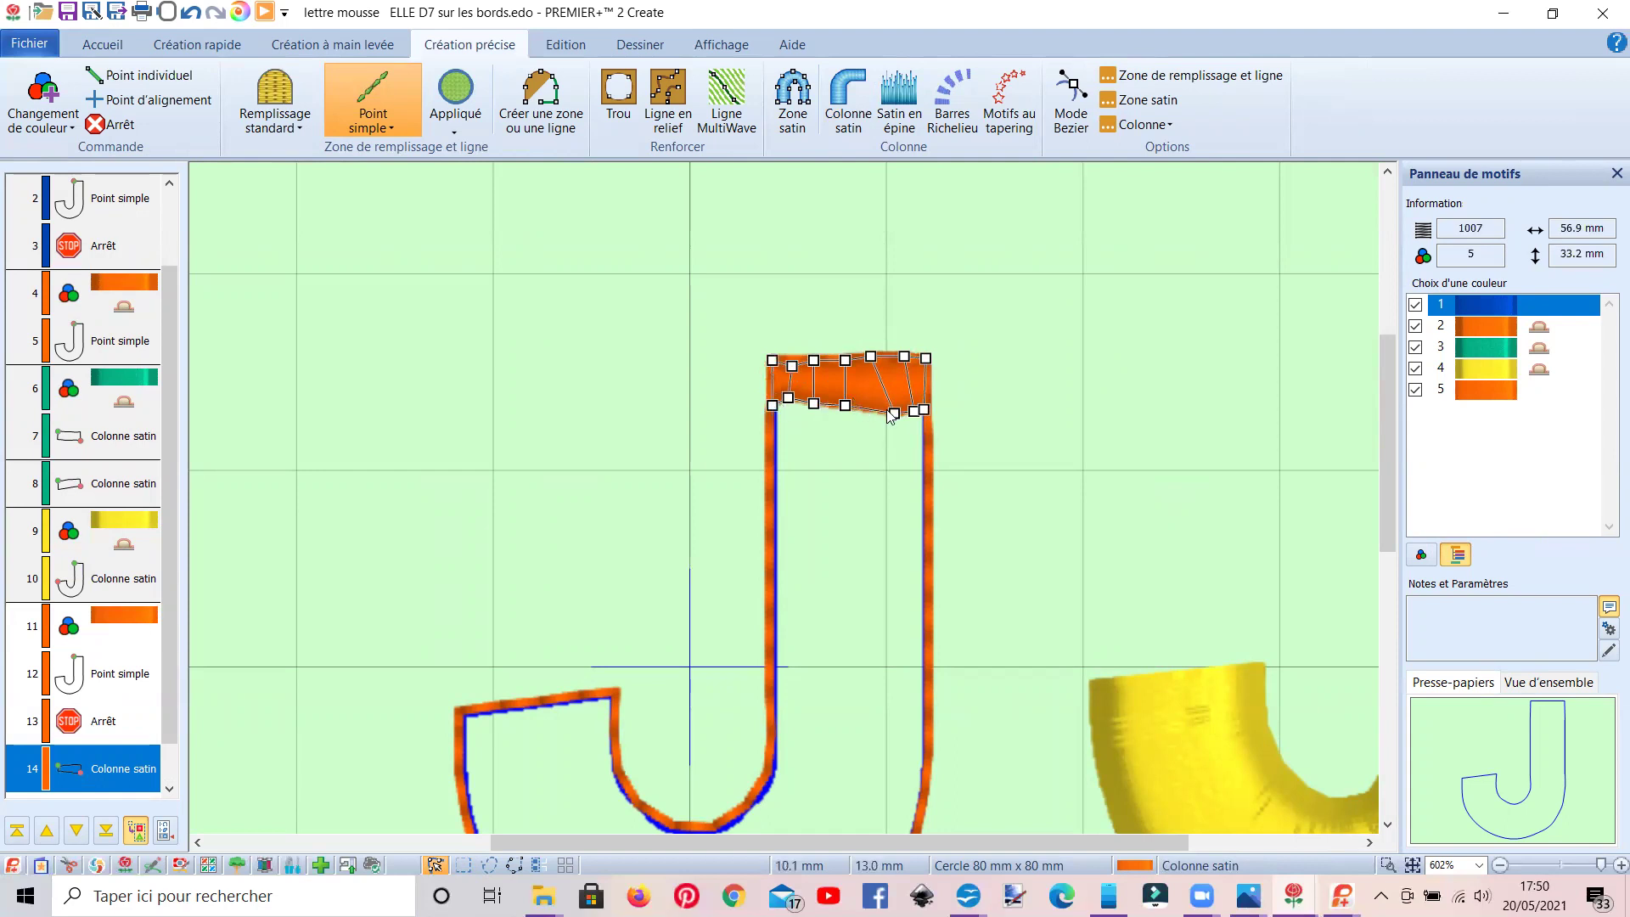
mouse_move(894, 414)
mouse_down()
mouse_move(870, 409)
mouse_move(900, 412)
mouse_up()
drag(900, 411, 901, 409)
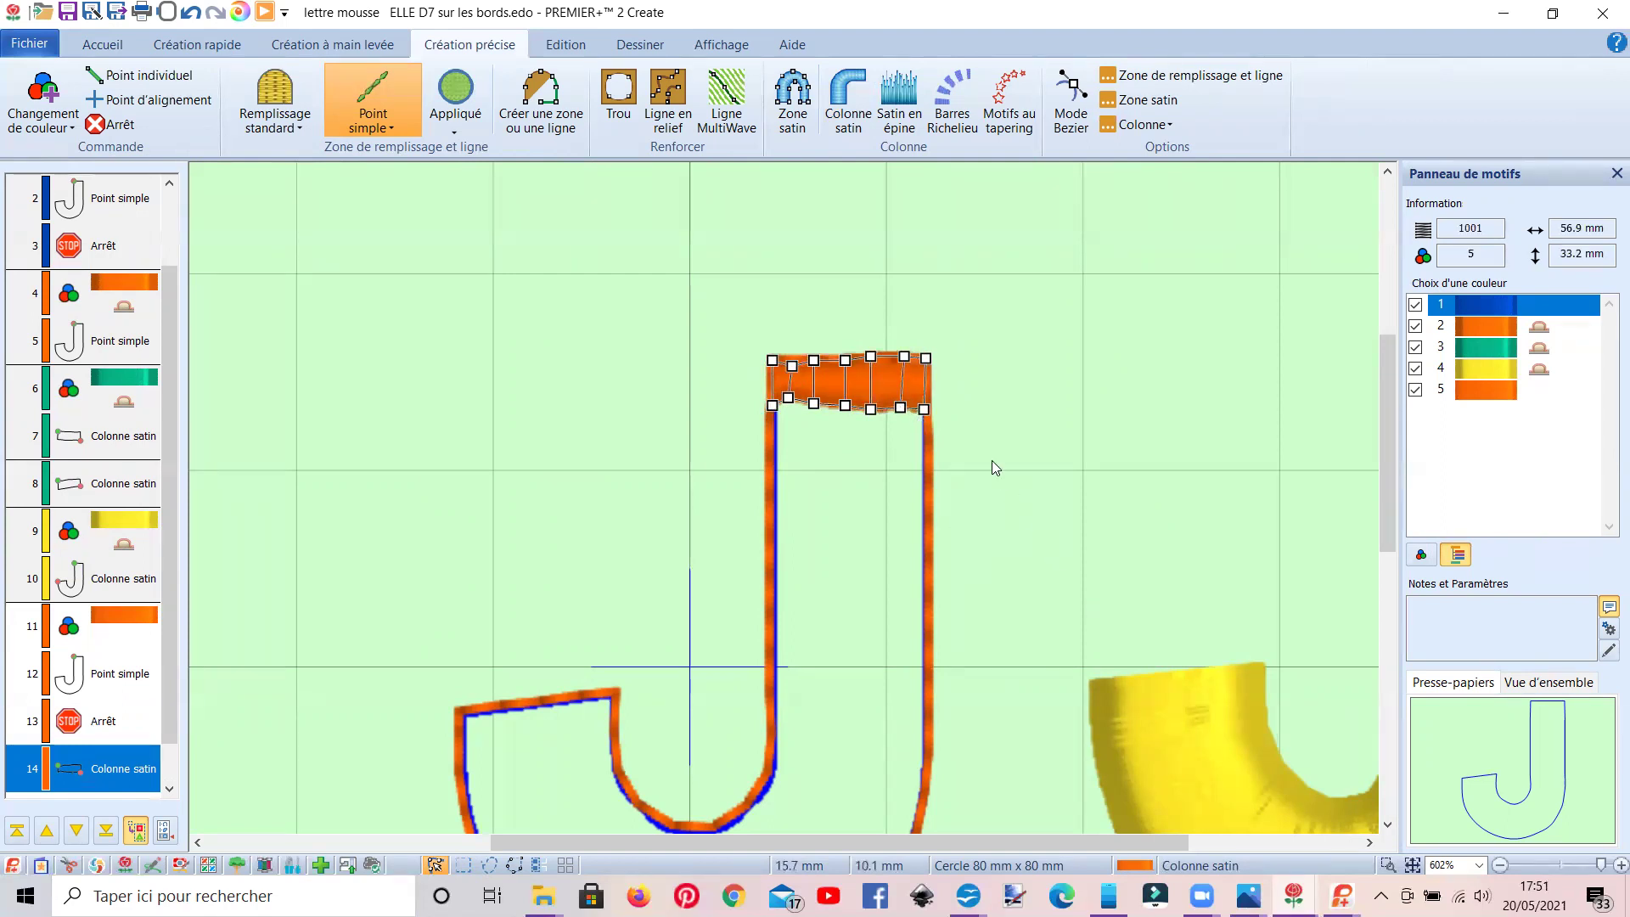
scroll(976, 471, down, 3)
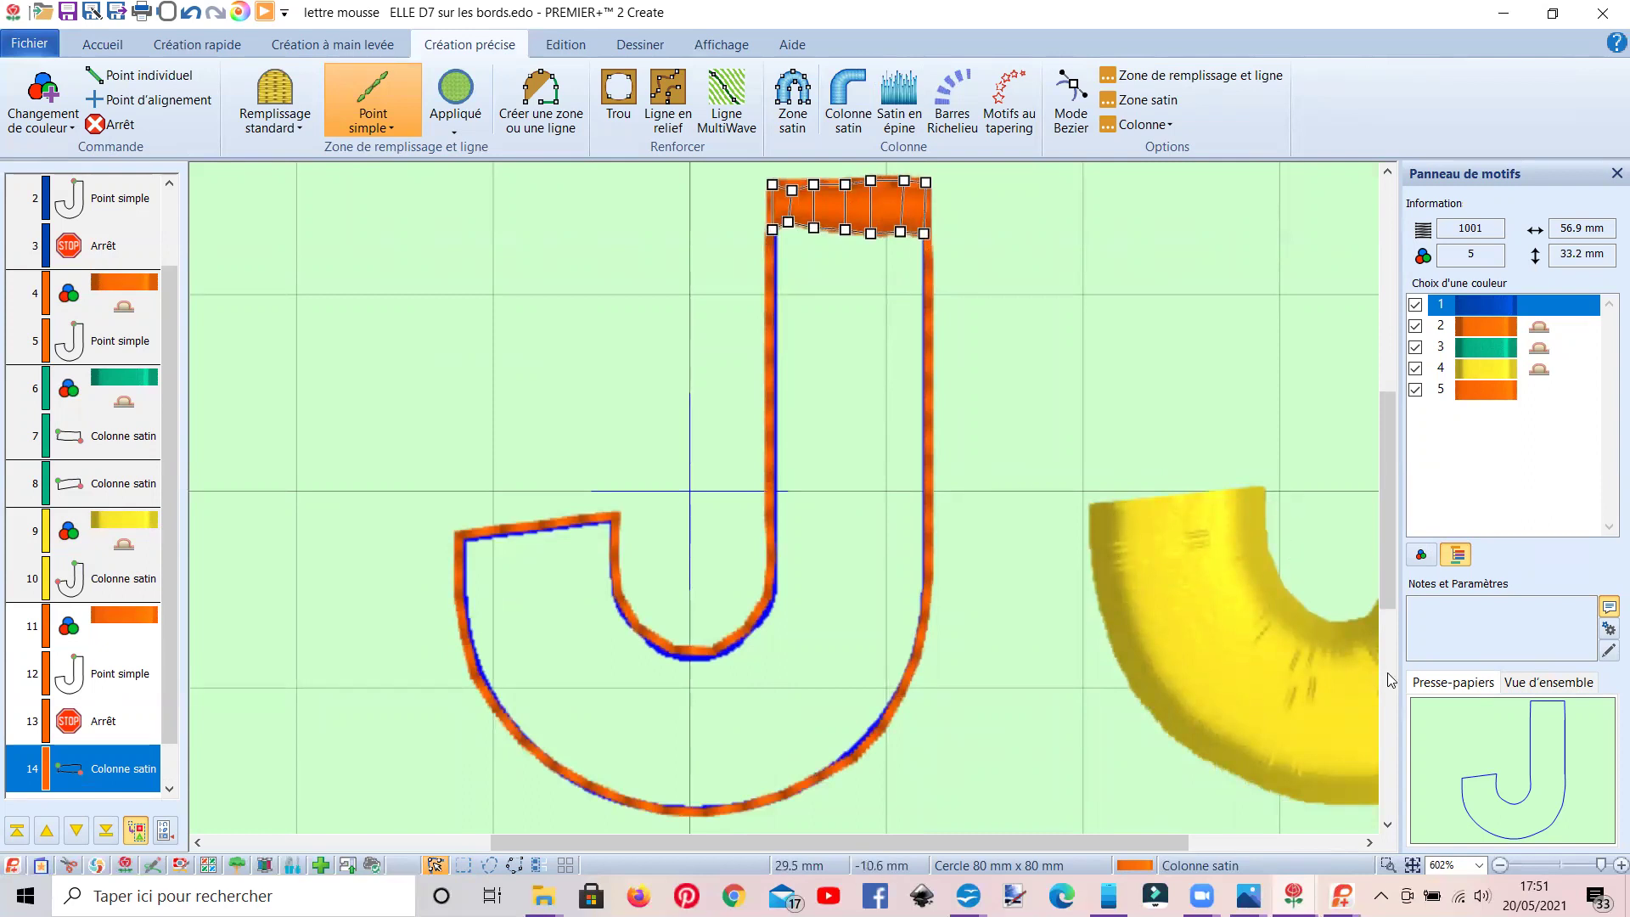
Set the narrow satin column's density to 7.
right_click(114, 770)
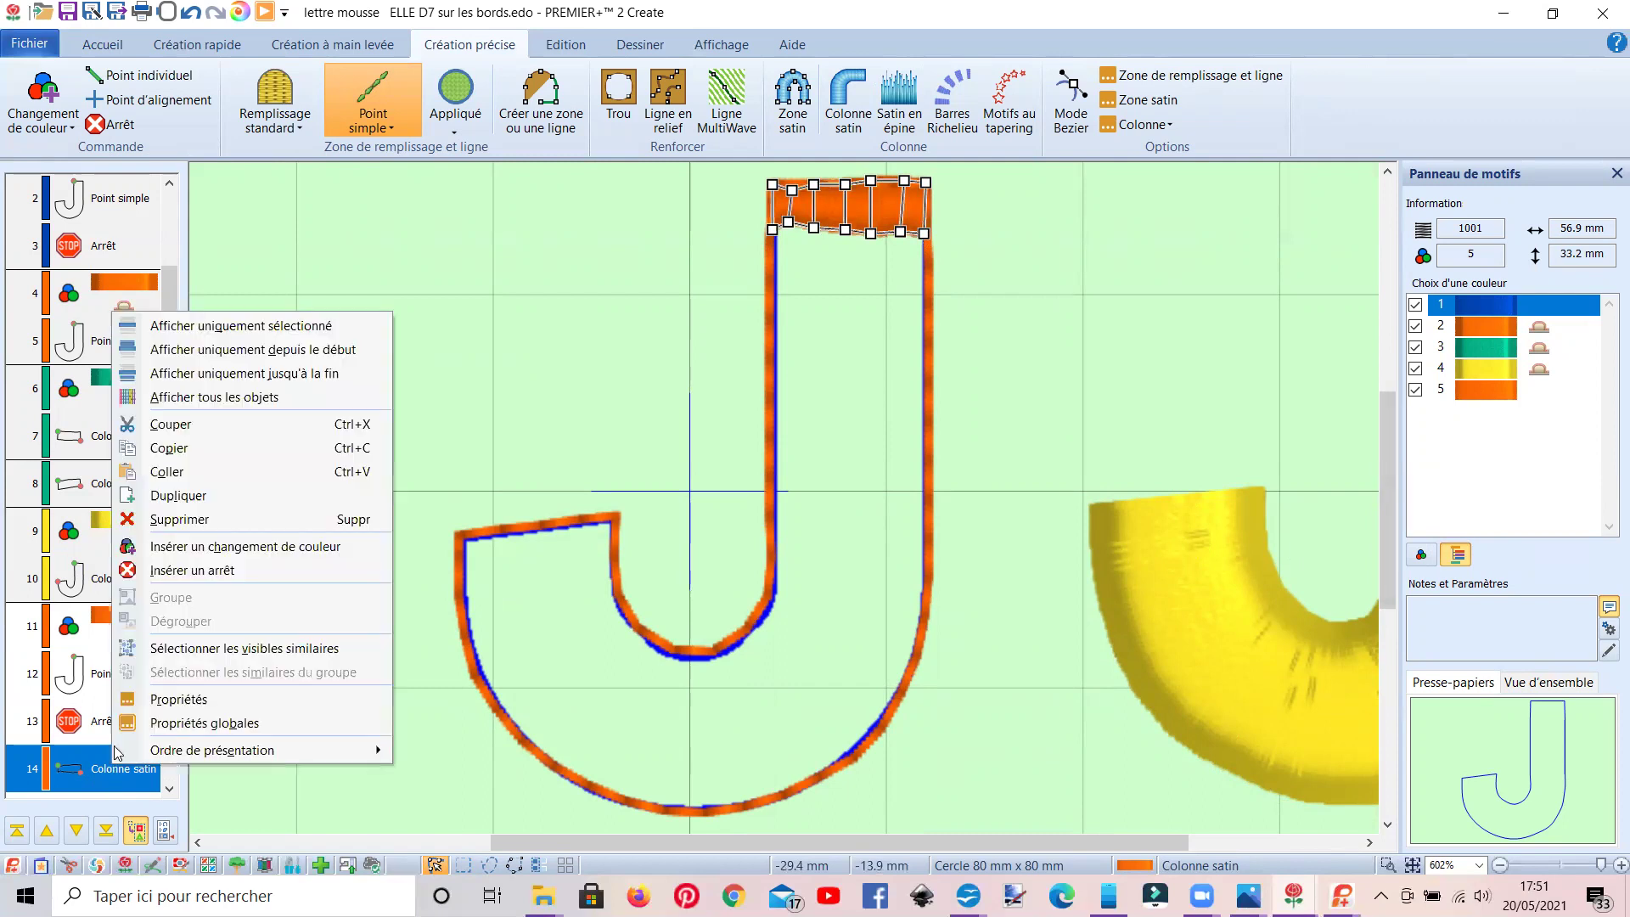
click(128, 701)
double_click(719, 419)
text(7)
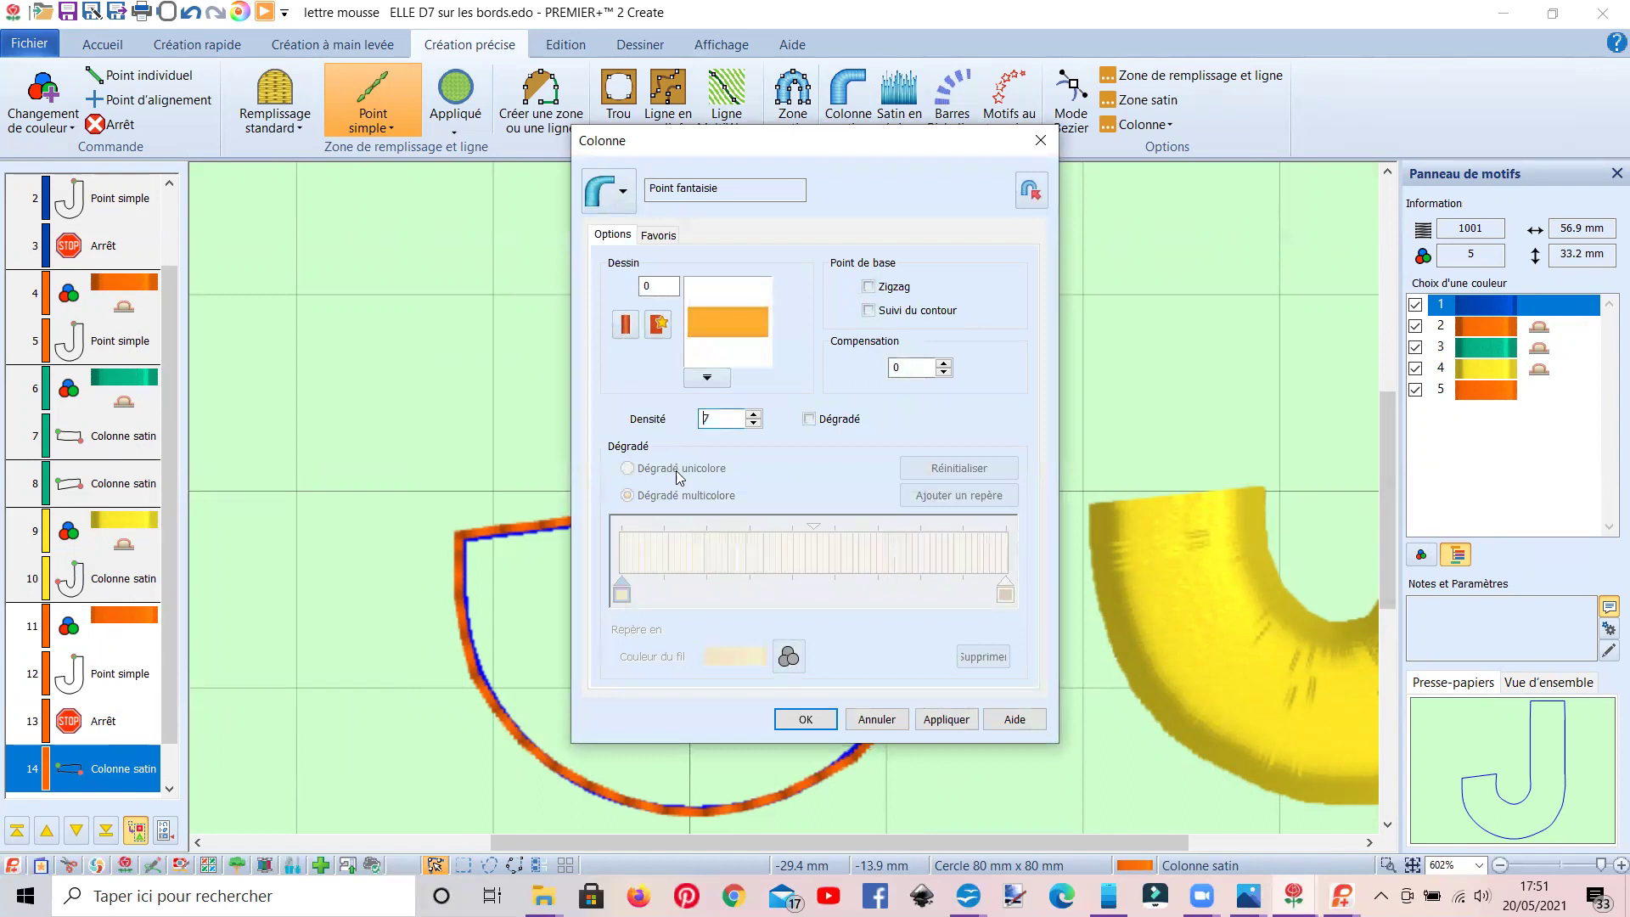
click(807, 720)
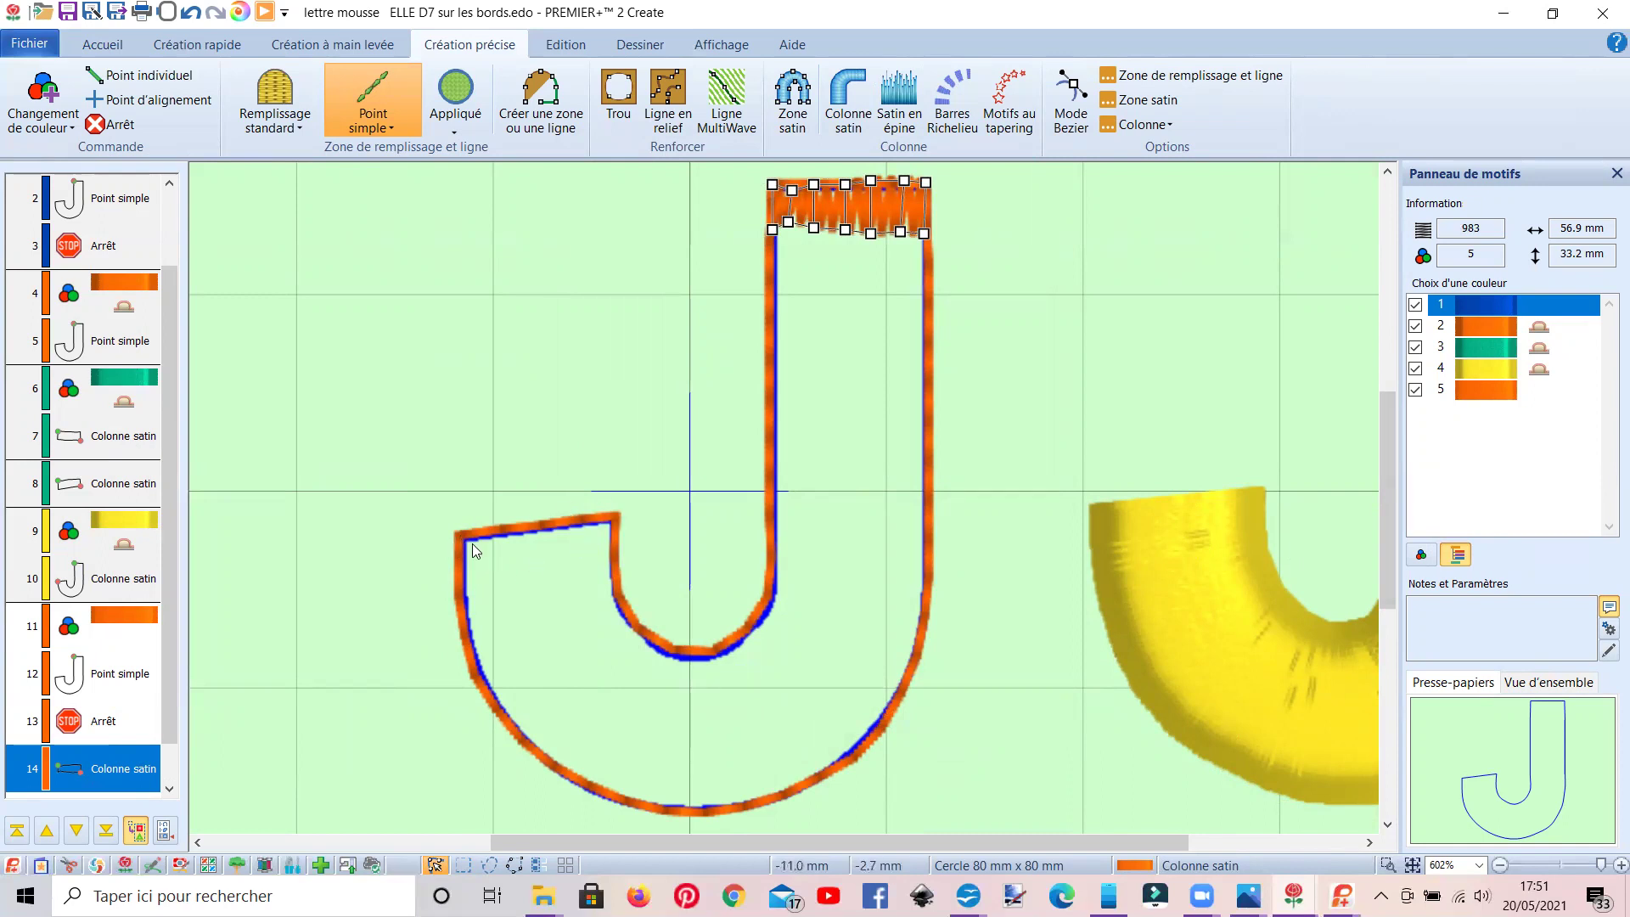
Draw a second satin column over the narrow one, running from the top of the J partway down its stem.
click(847, 119)
scroll(834, 315, up, 1)
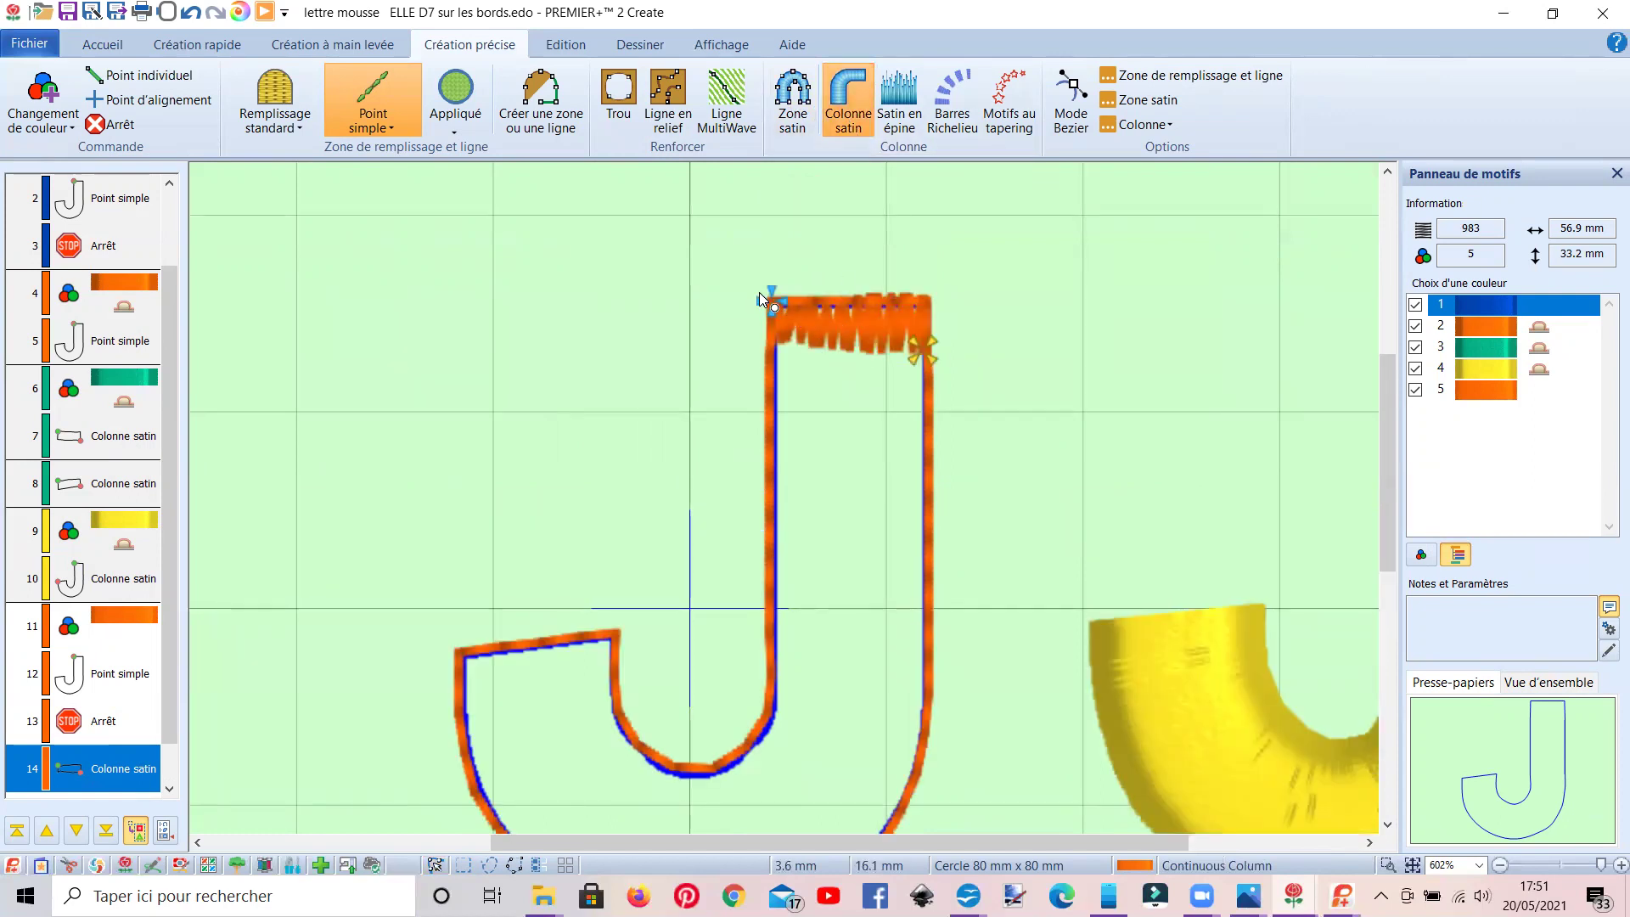
click(764, 296)
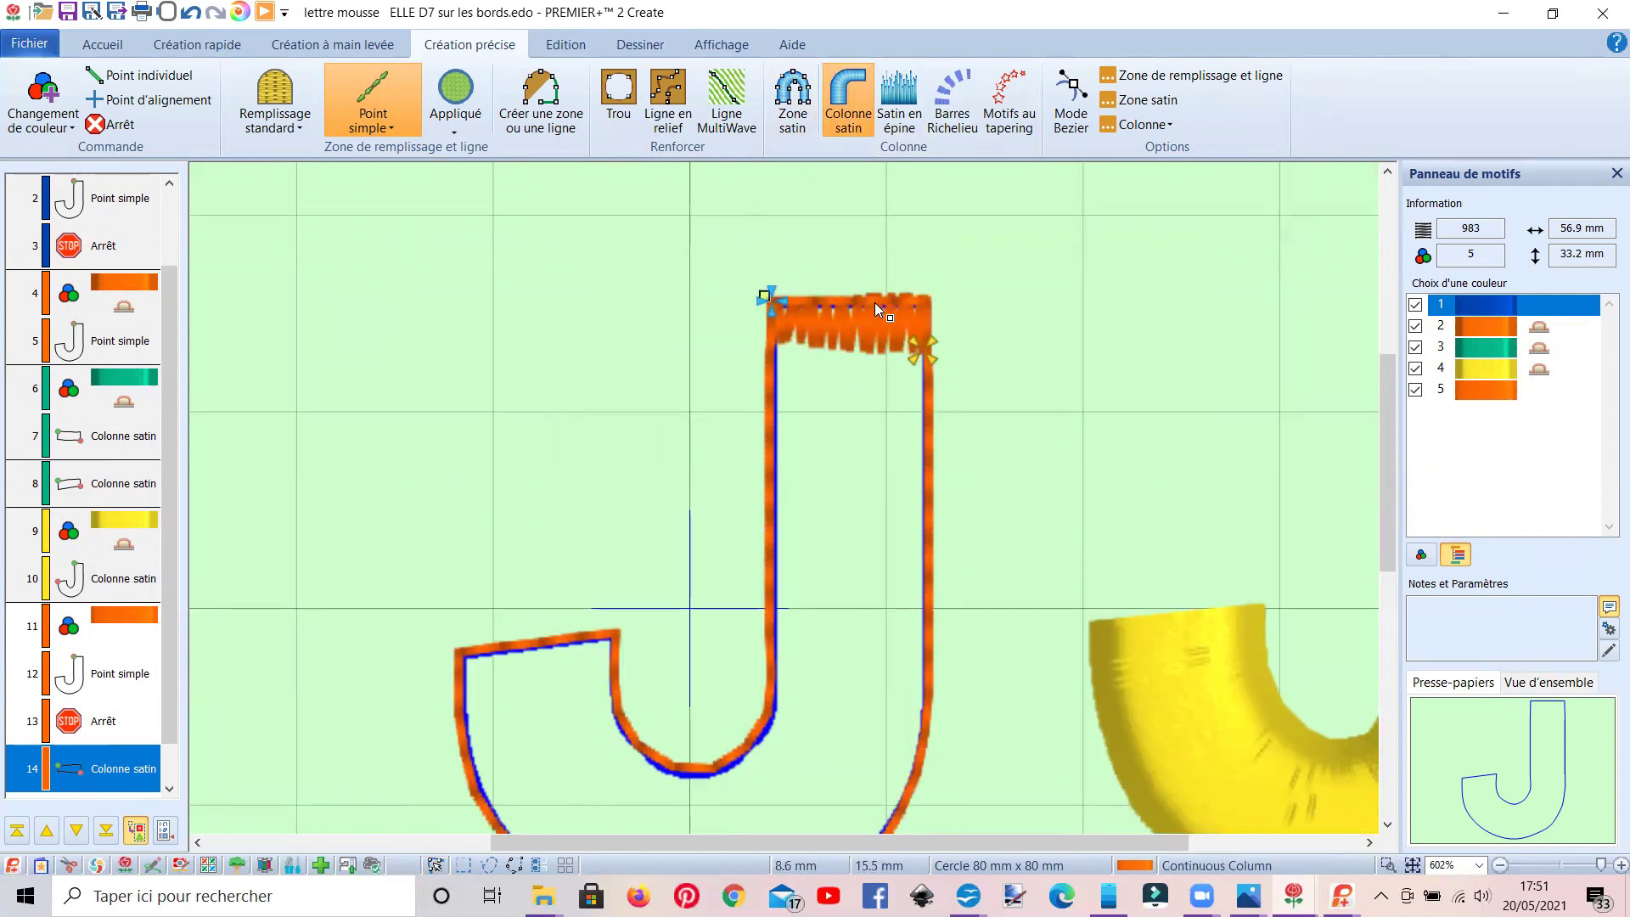
click(925, 295)
click(931, 351)
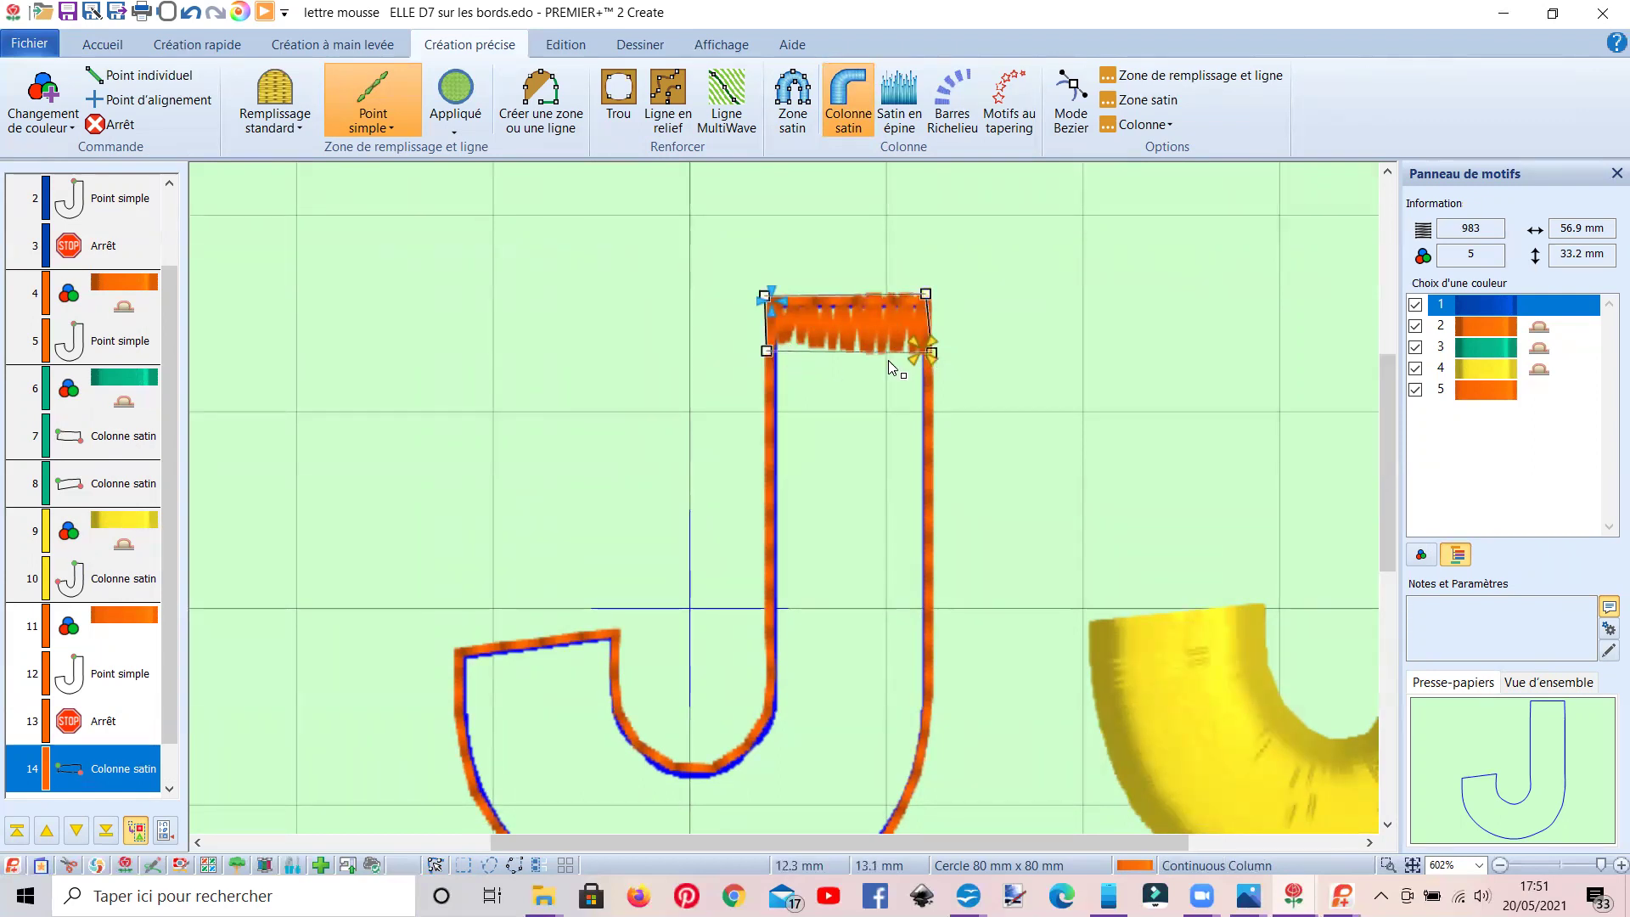
click(768, 394)
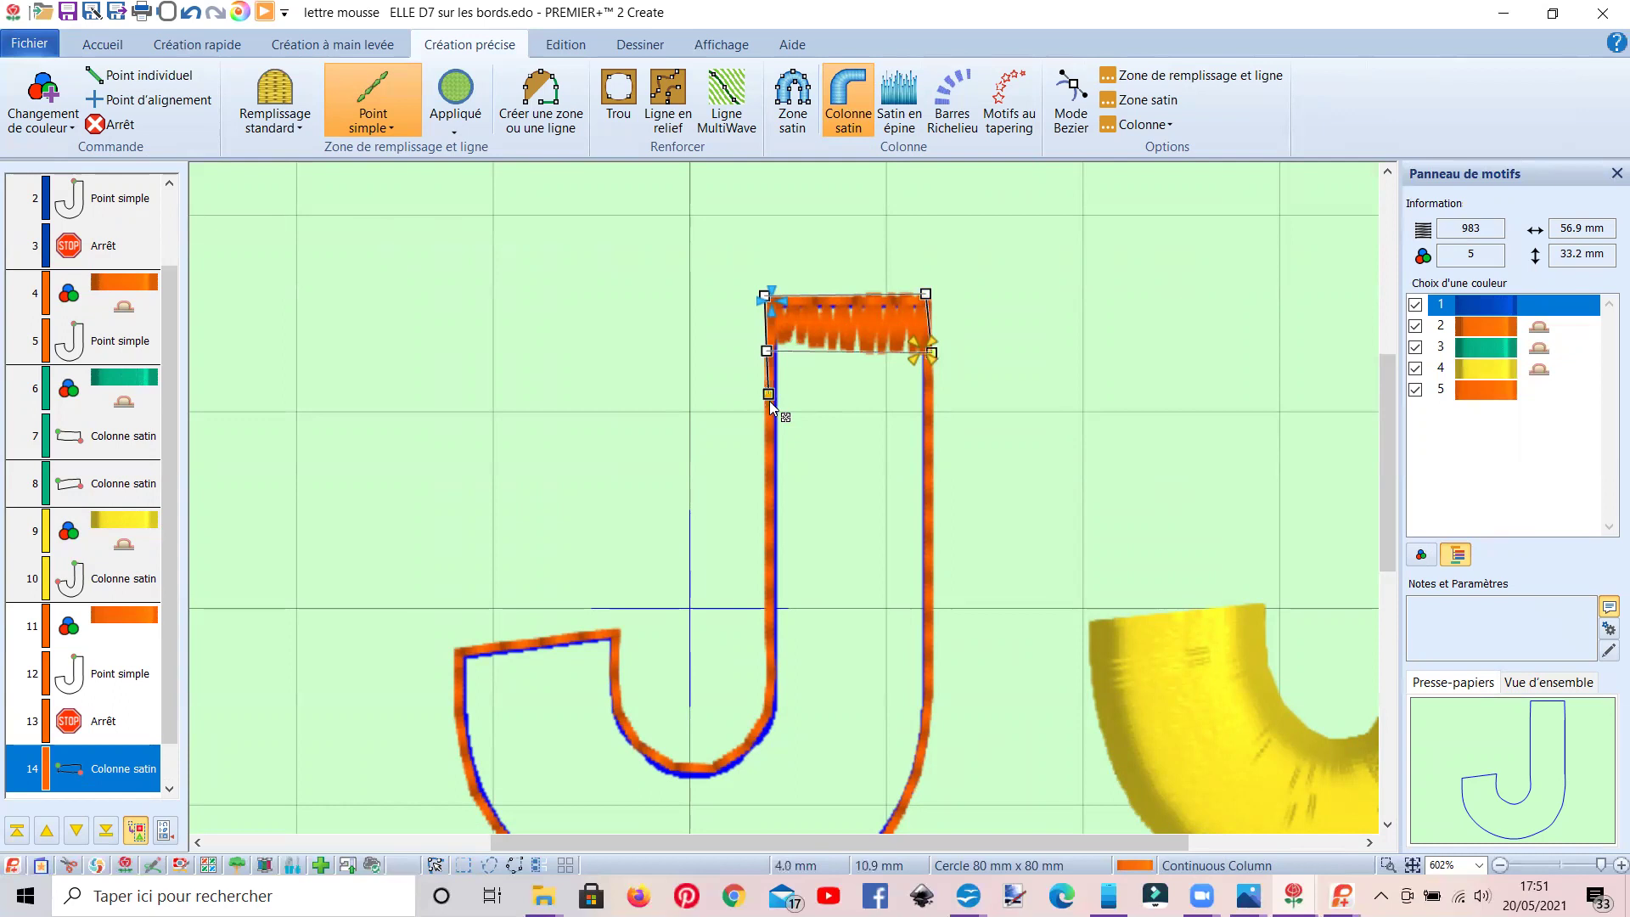
click(931, 404)
click(932, 441)
key(Return)
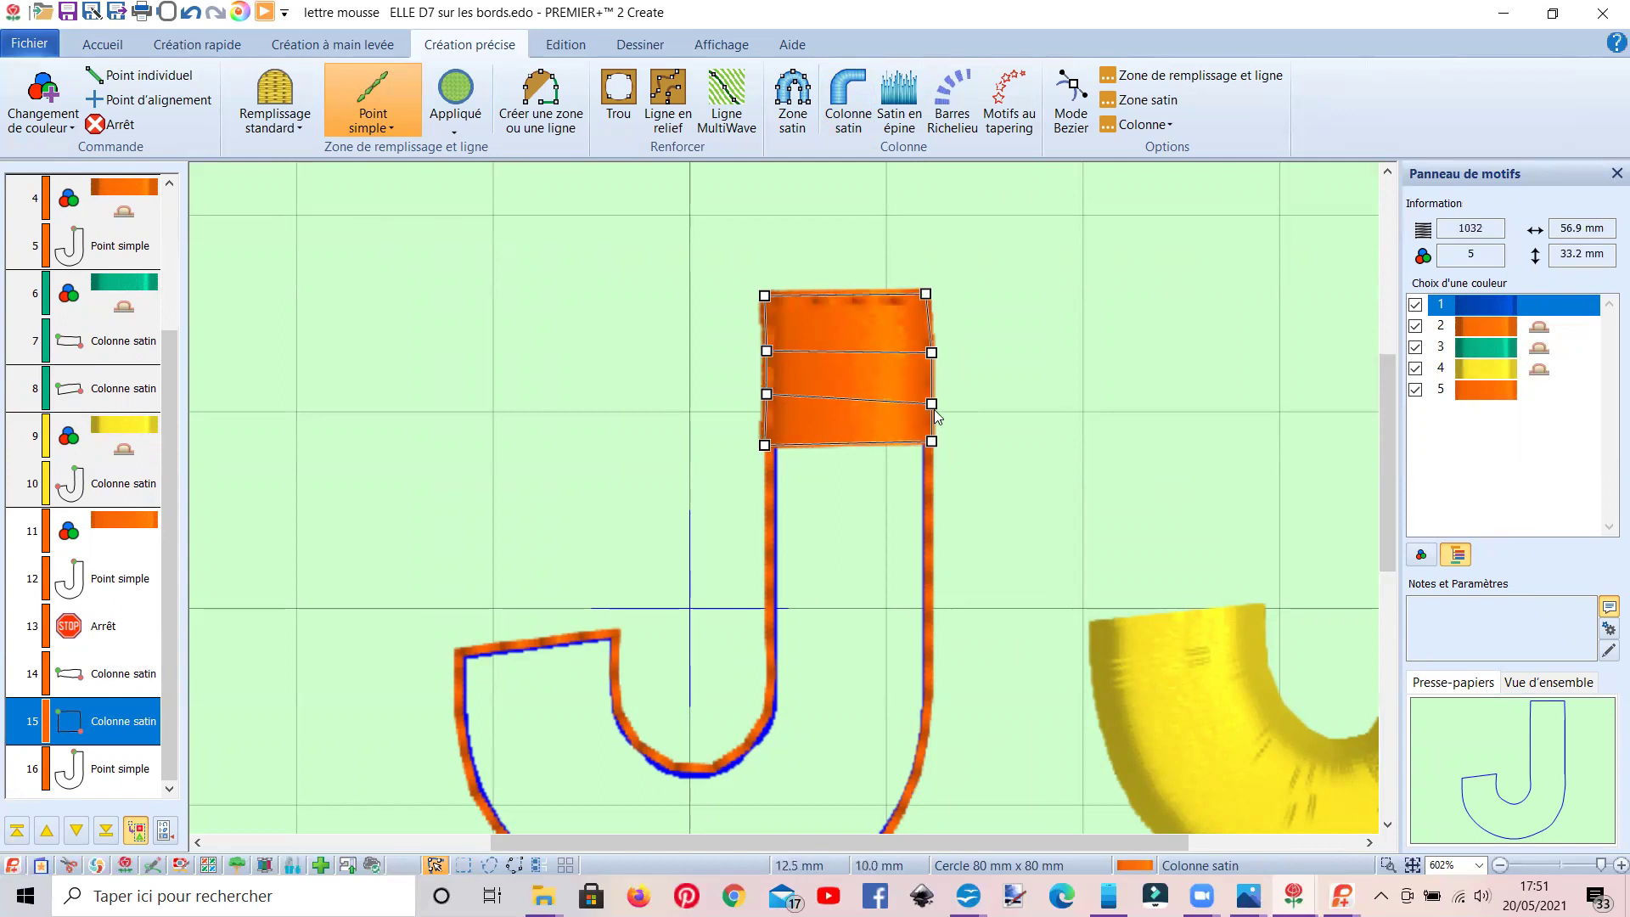
Even out the lower two points on the right edge of the stem's satin column.
drag(933, 408, 931, 398)
drag(932, 443, 935, 455)
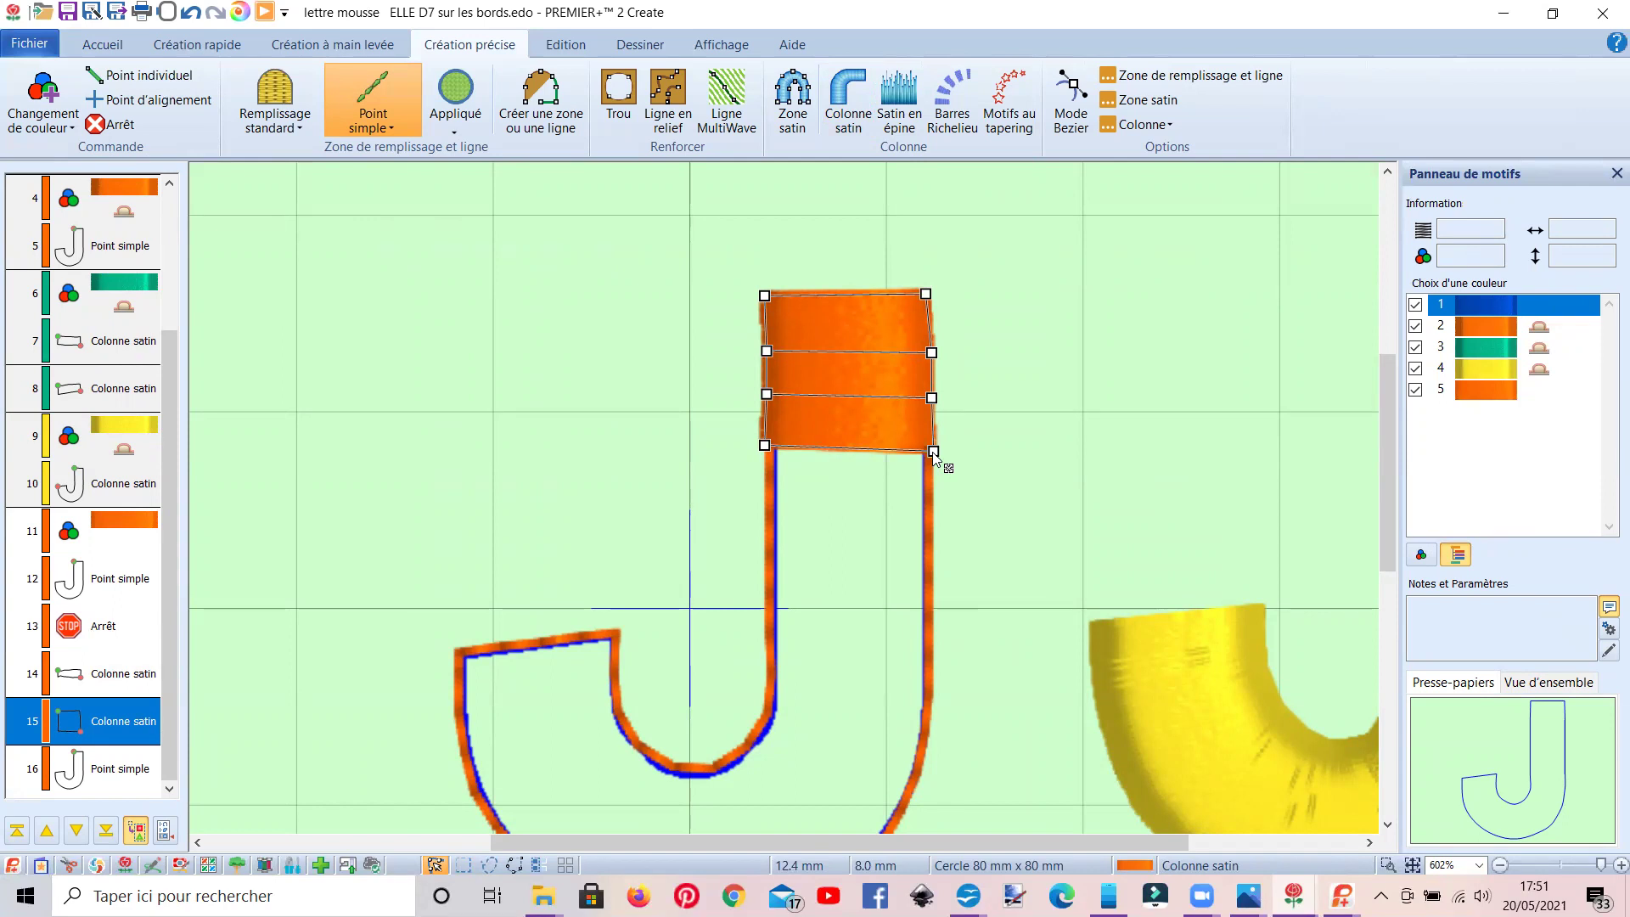
drag(934, 456, 933, 455)
Move the second orange J outline up in the stitch order to directly after the stop, before both satin columns.
scroll(473, 556, down, 1)
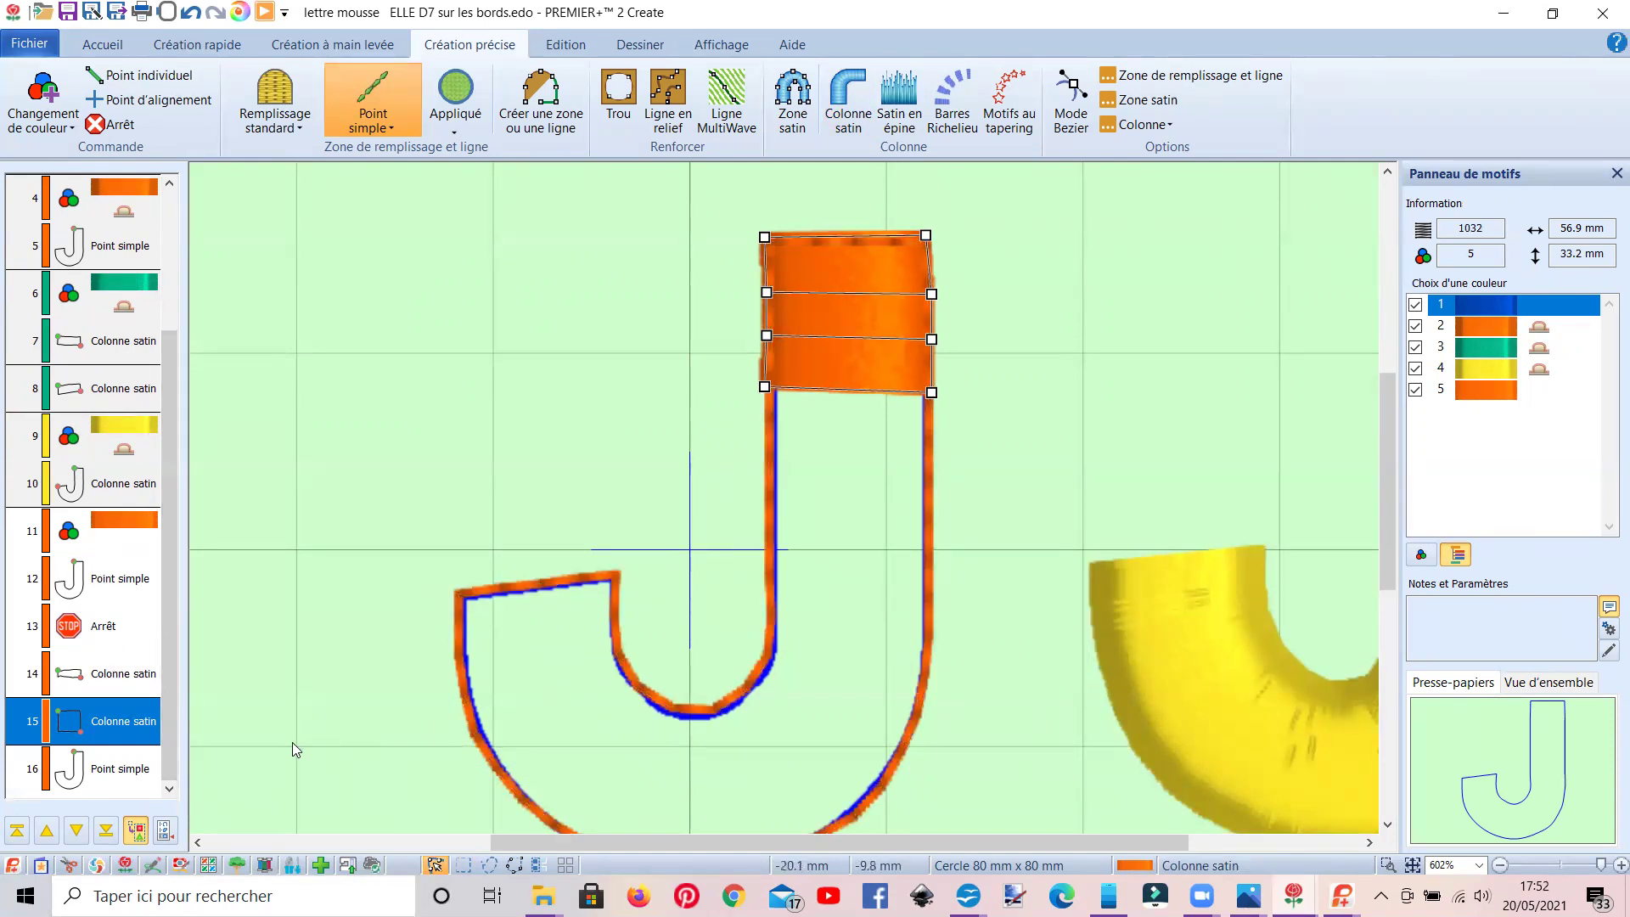
click(123, 777)
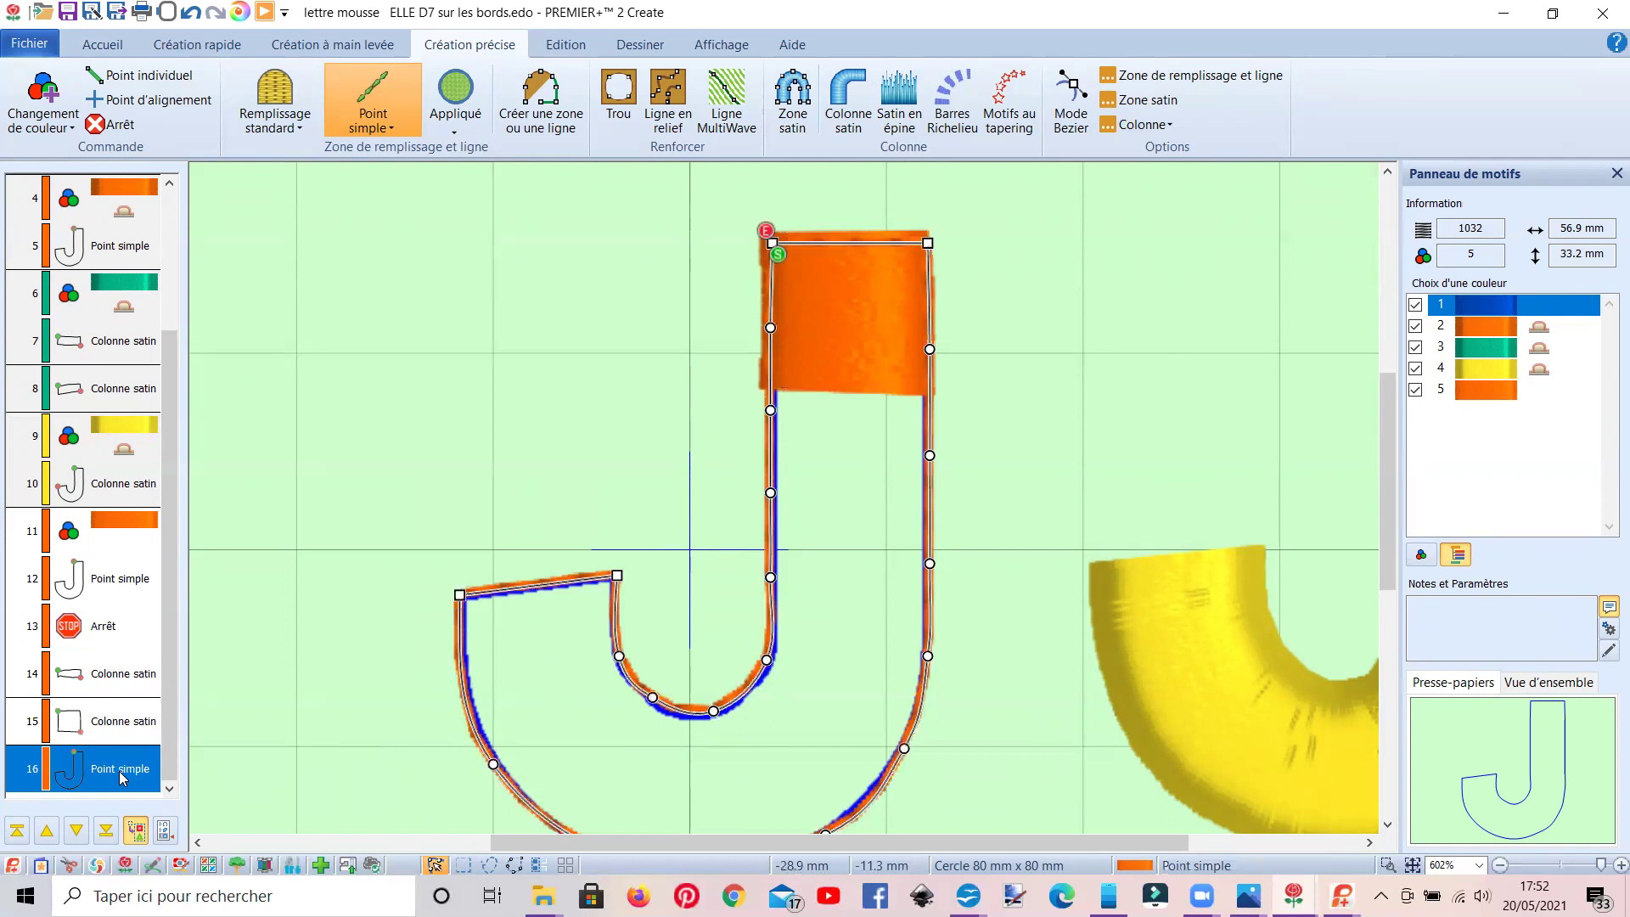
drag(123, 778, 129, 677)
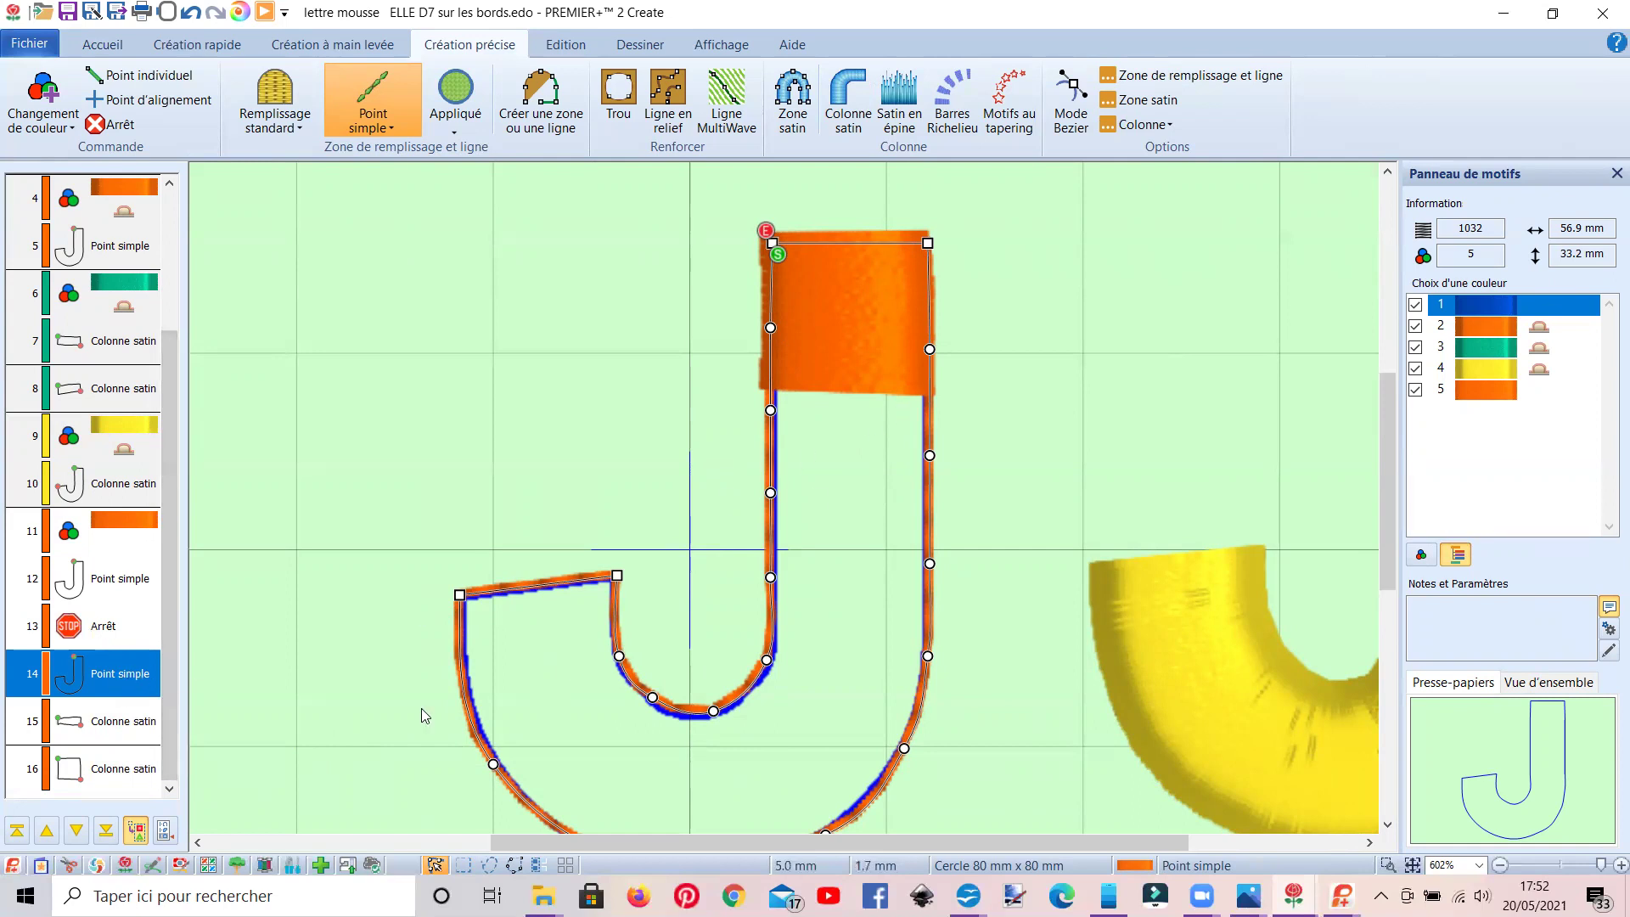
Widen the stem's satin column slightly past the J outline by nudging its left and right edge points outward.
click(129, 771)
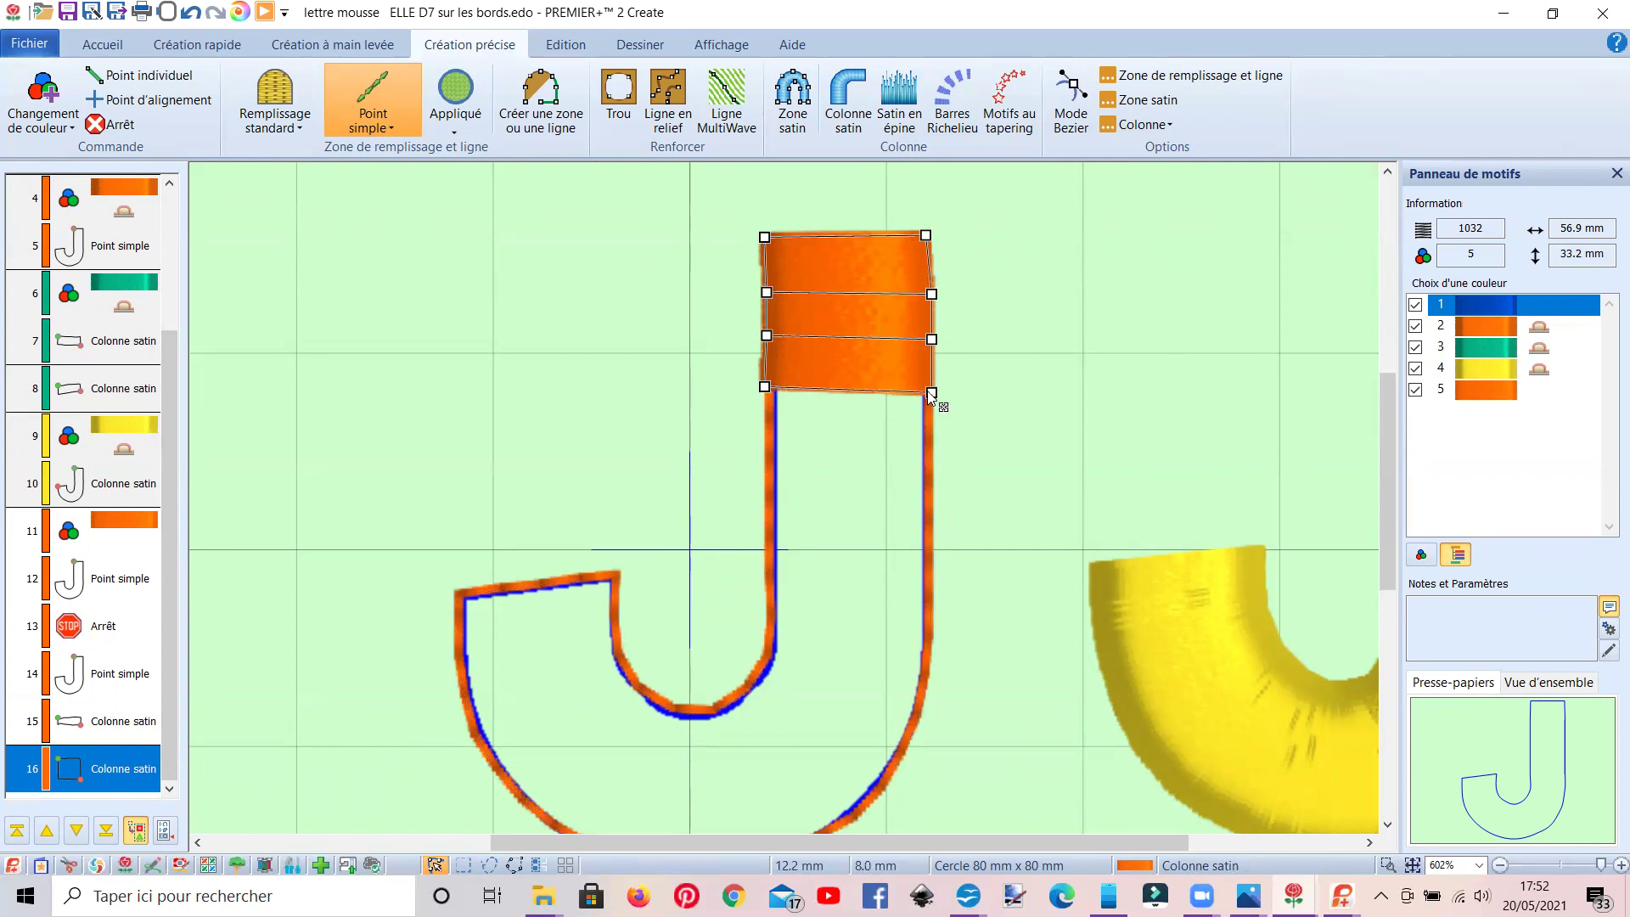
drag(932, 395, 934, 396)
drag(767, 336, 764, 291)
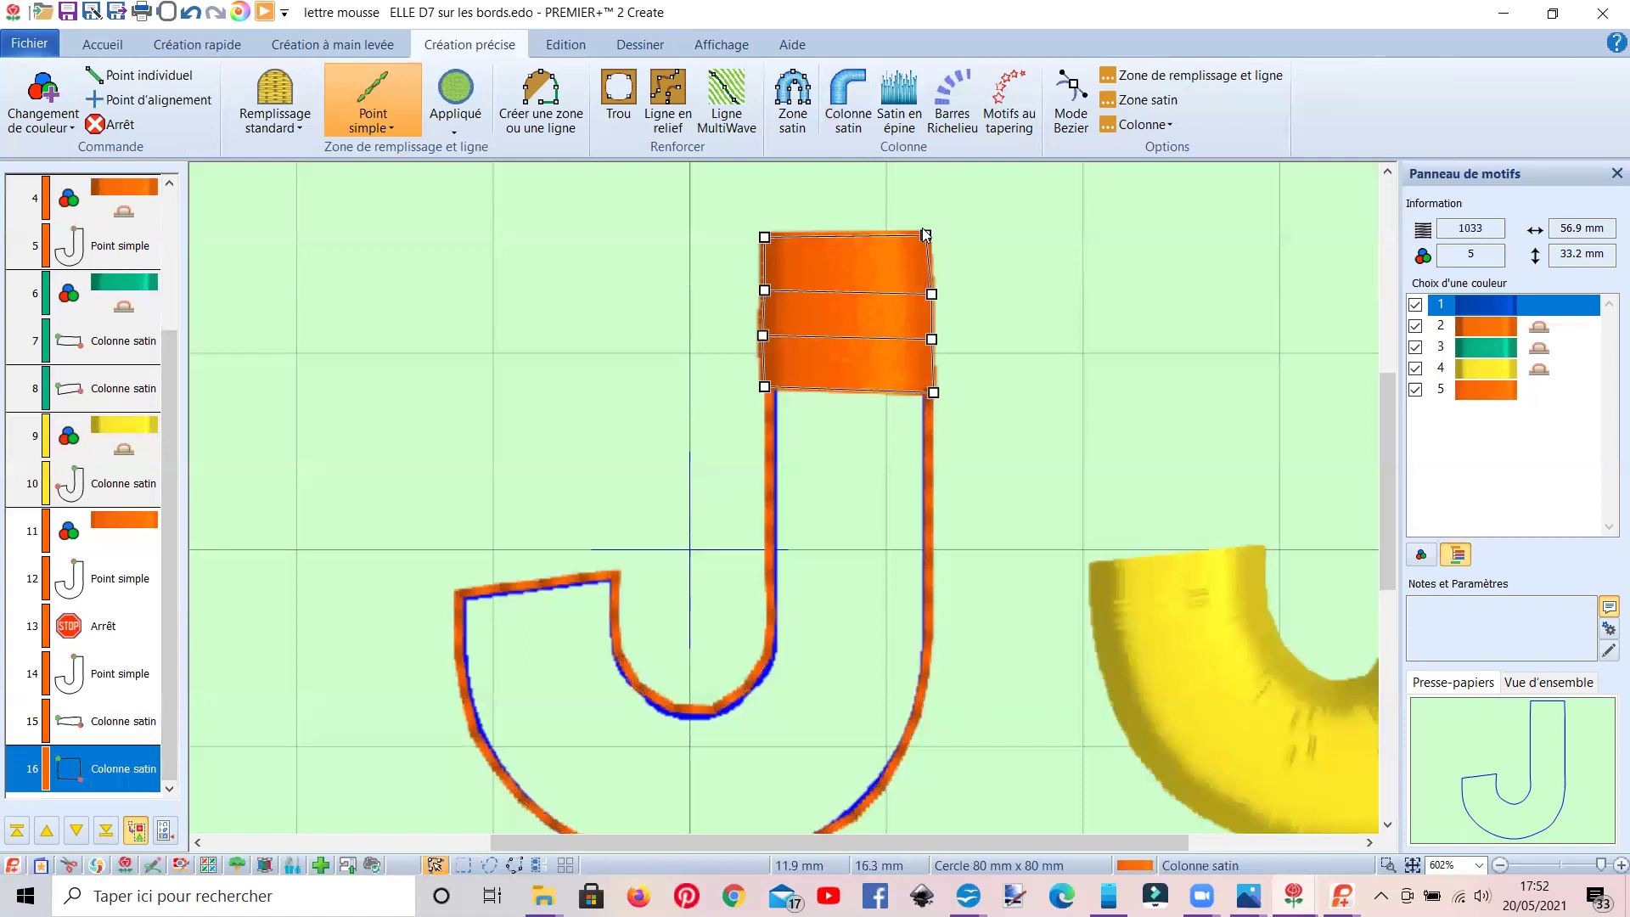
drag(928, 233, 929, 234)
Set the stem satin column's density to 2.
right_click(123, 775)
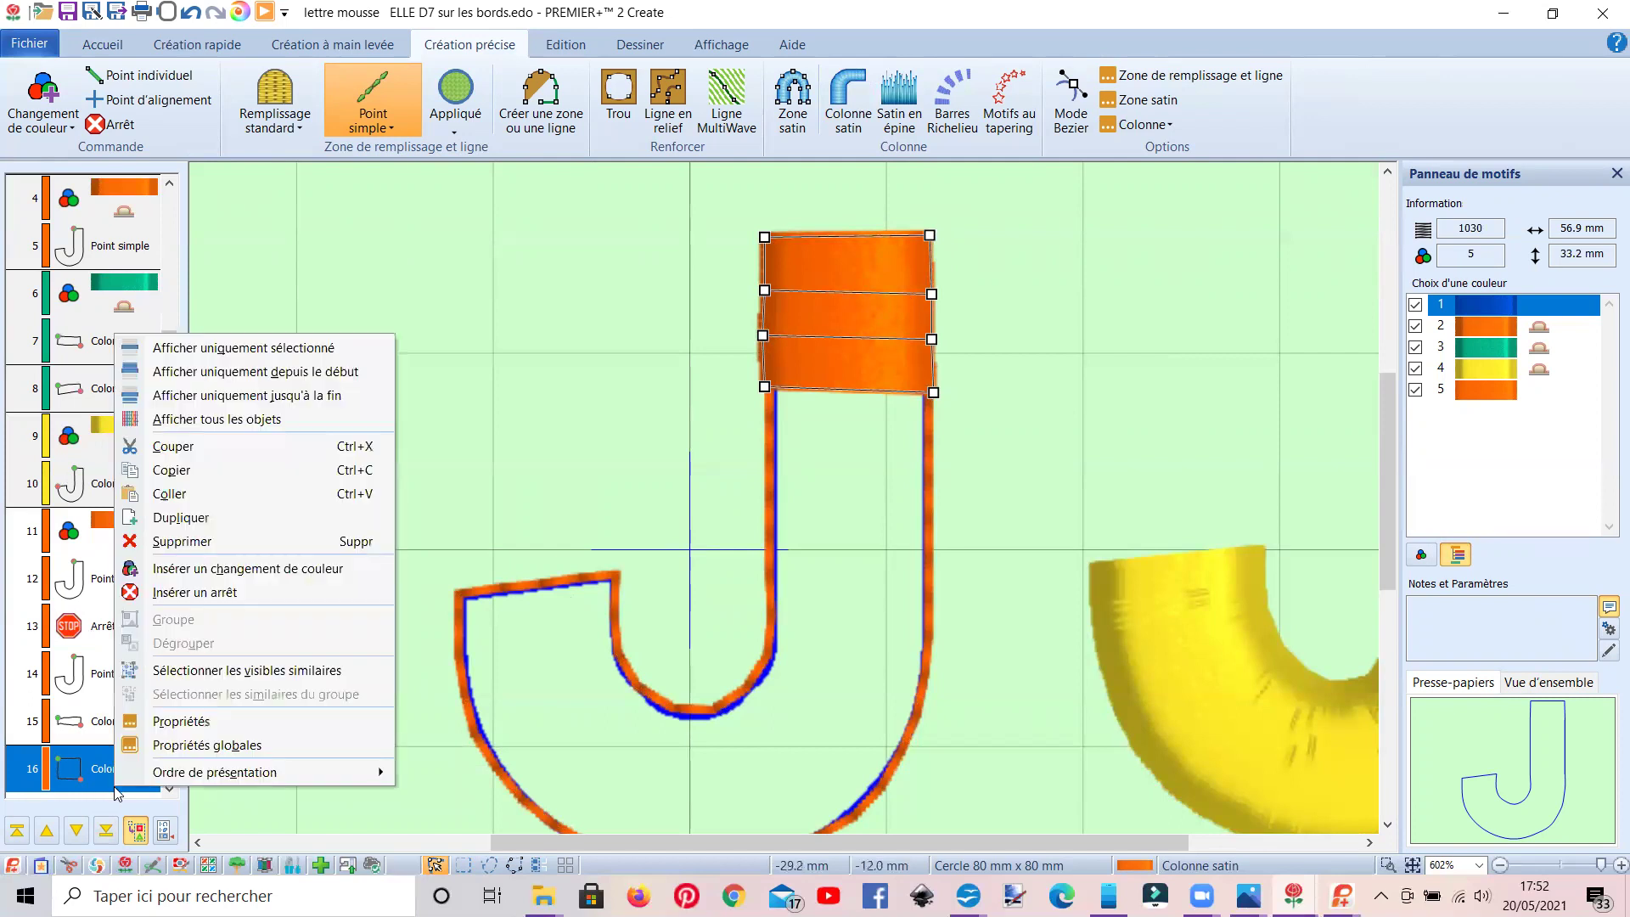
click(235, 722)
double_click(720, 421)
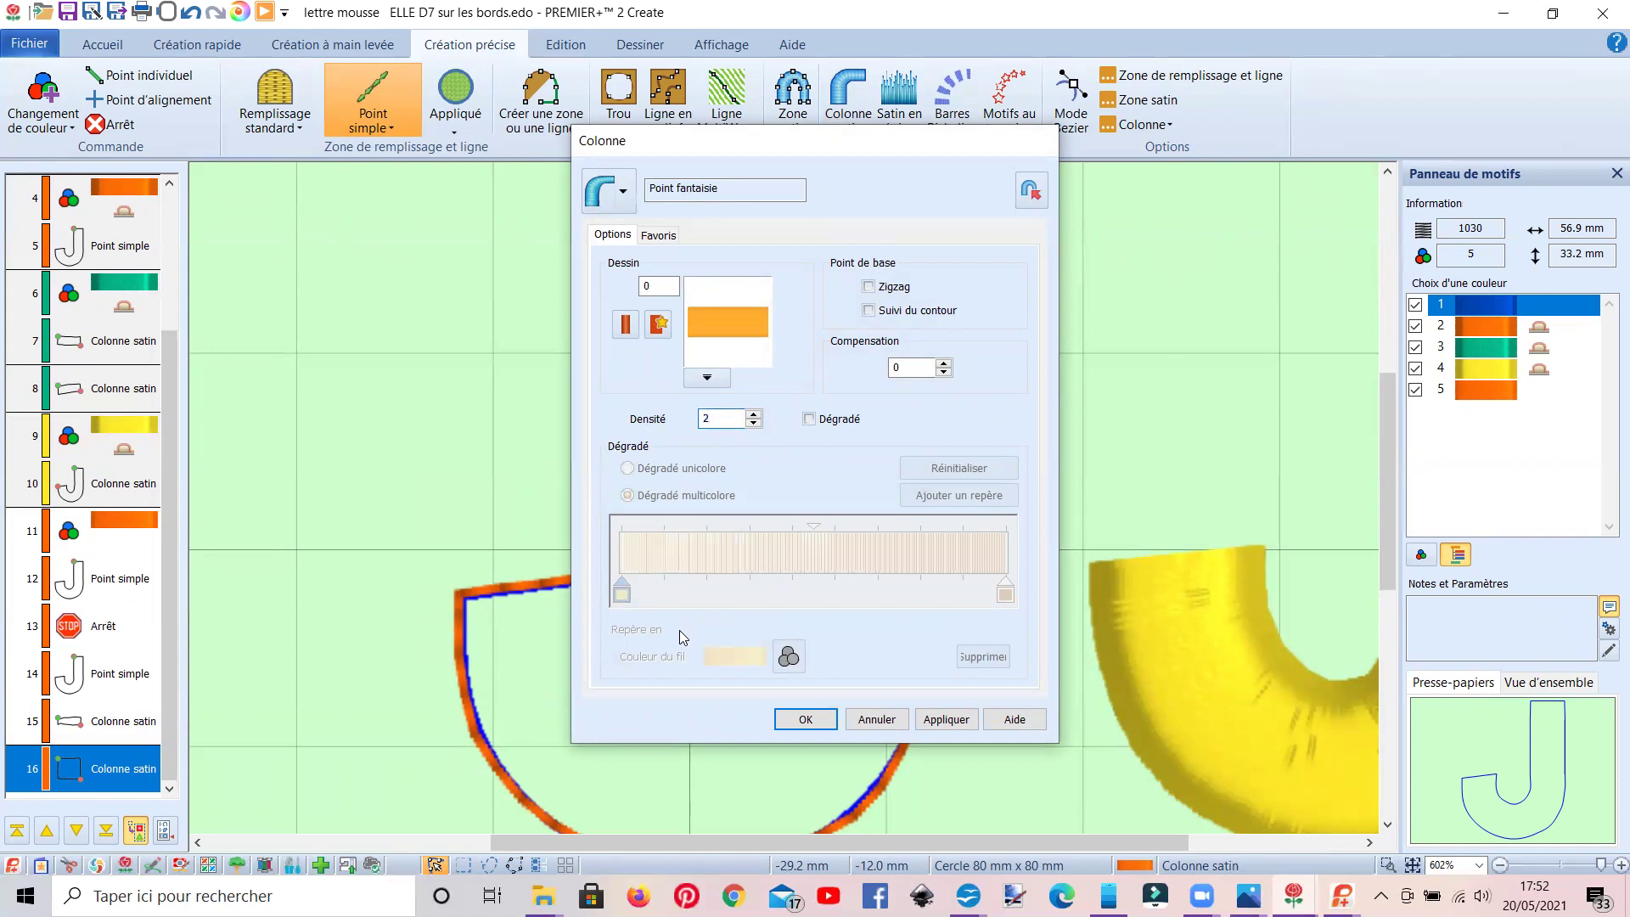
key(Return)
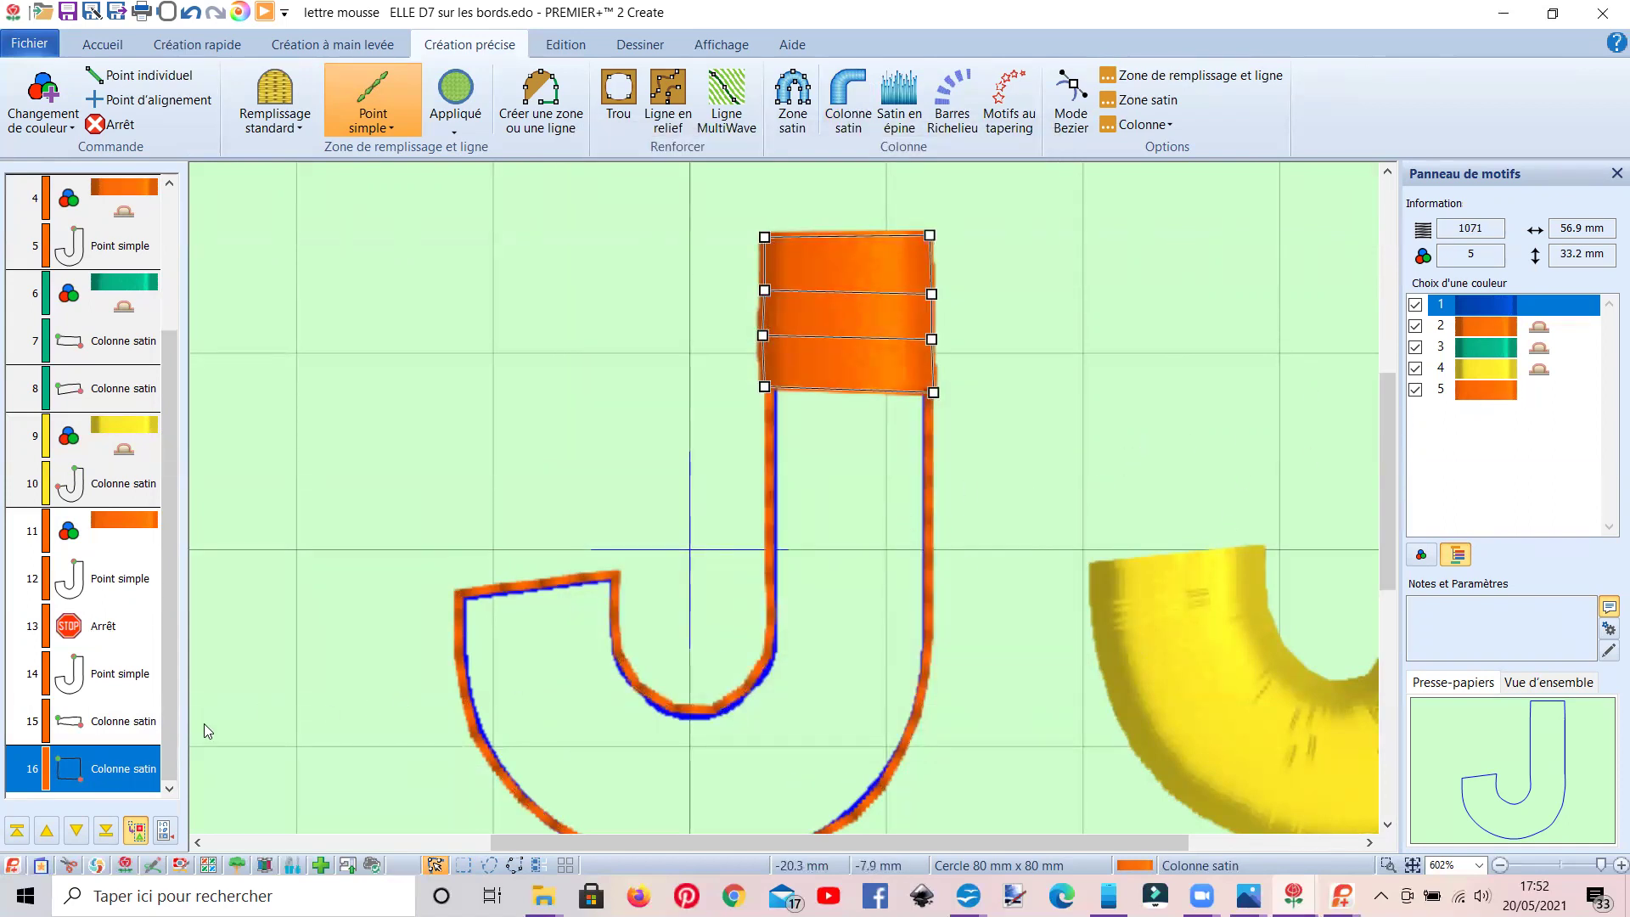
Enable Puffy Foam with a 3 mm size for the last orange thread colour, number 5.
click(126, 525)
right_click(126, 522)
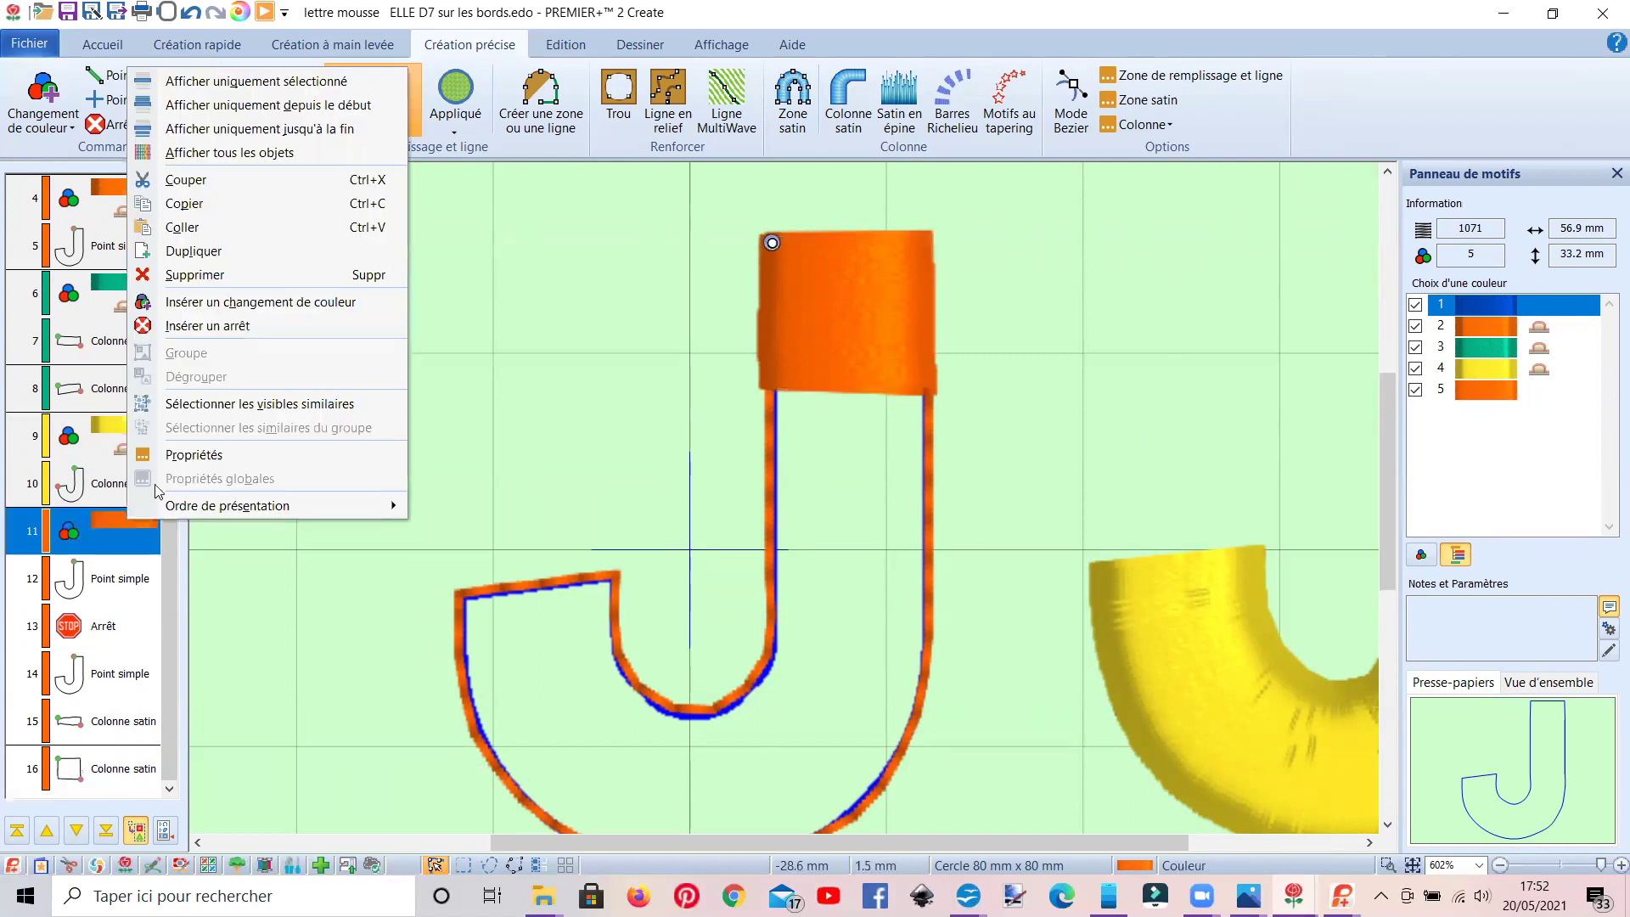
click(207, 456)
click(863, 238)
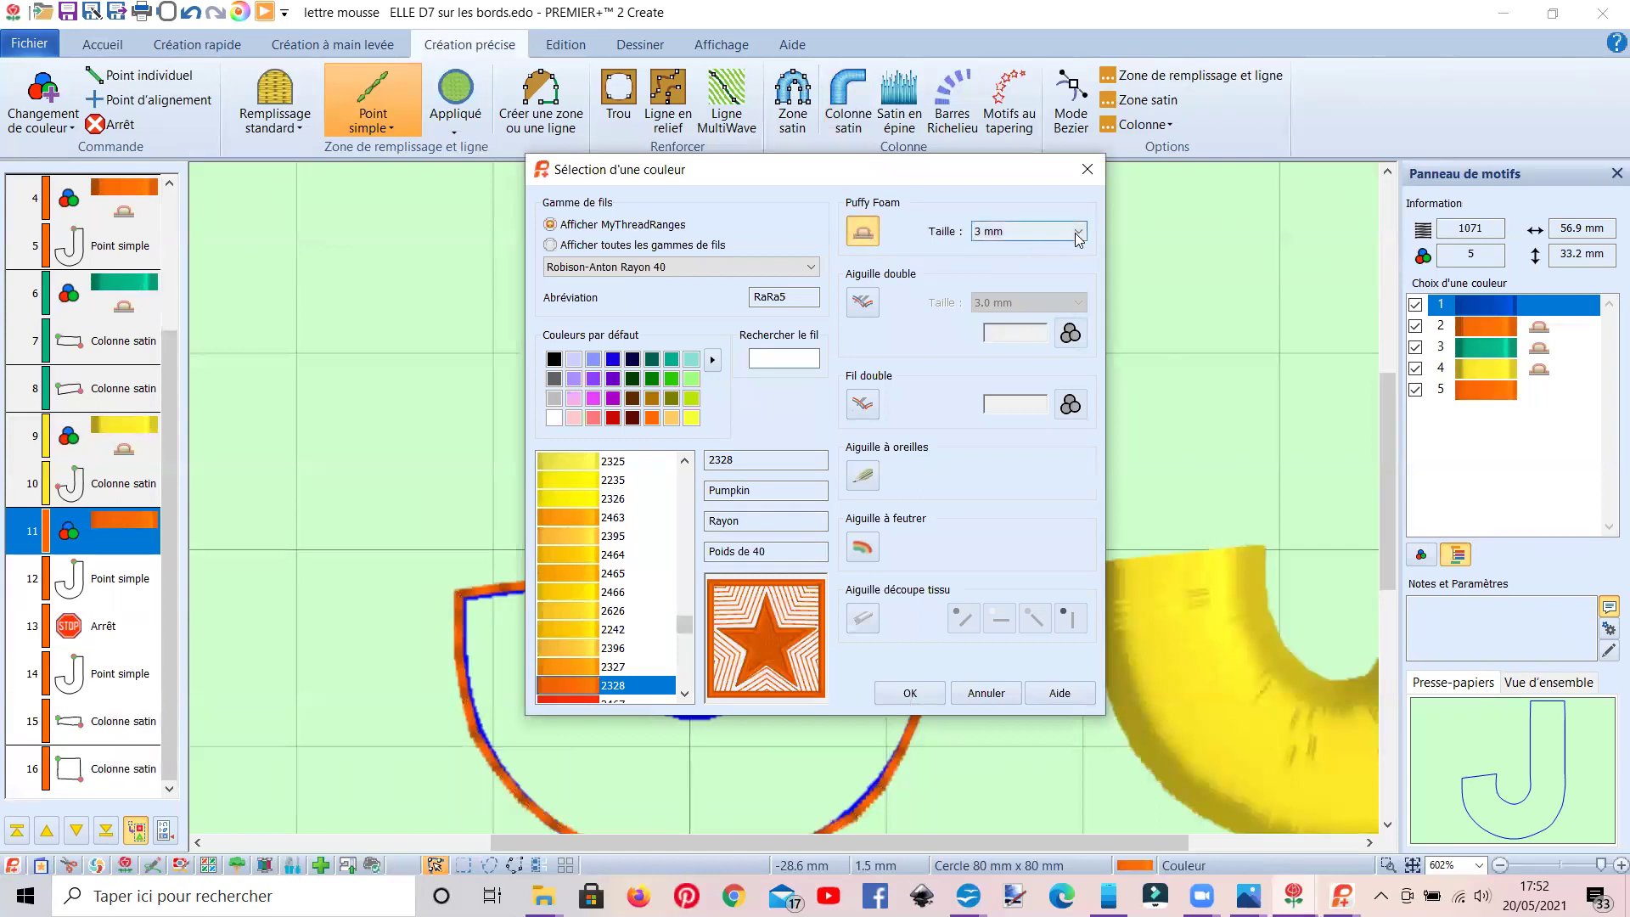
click(916, 693)
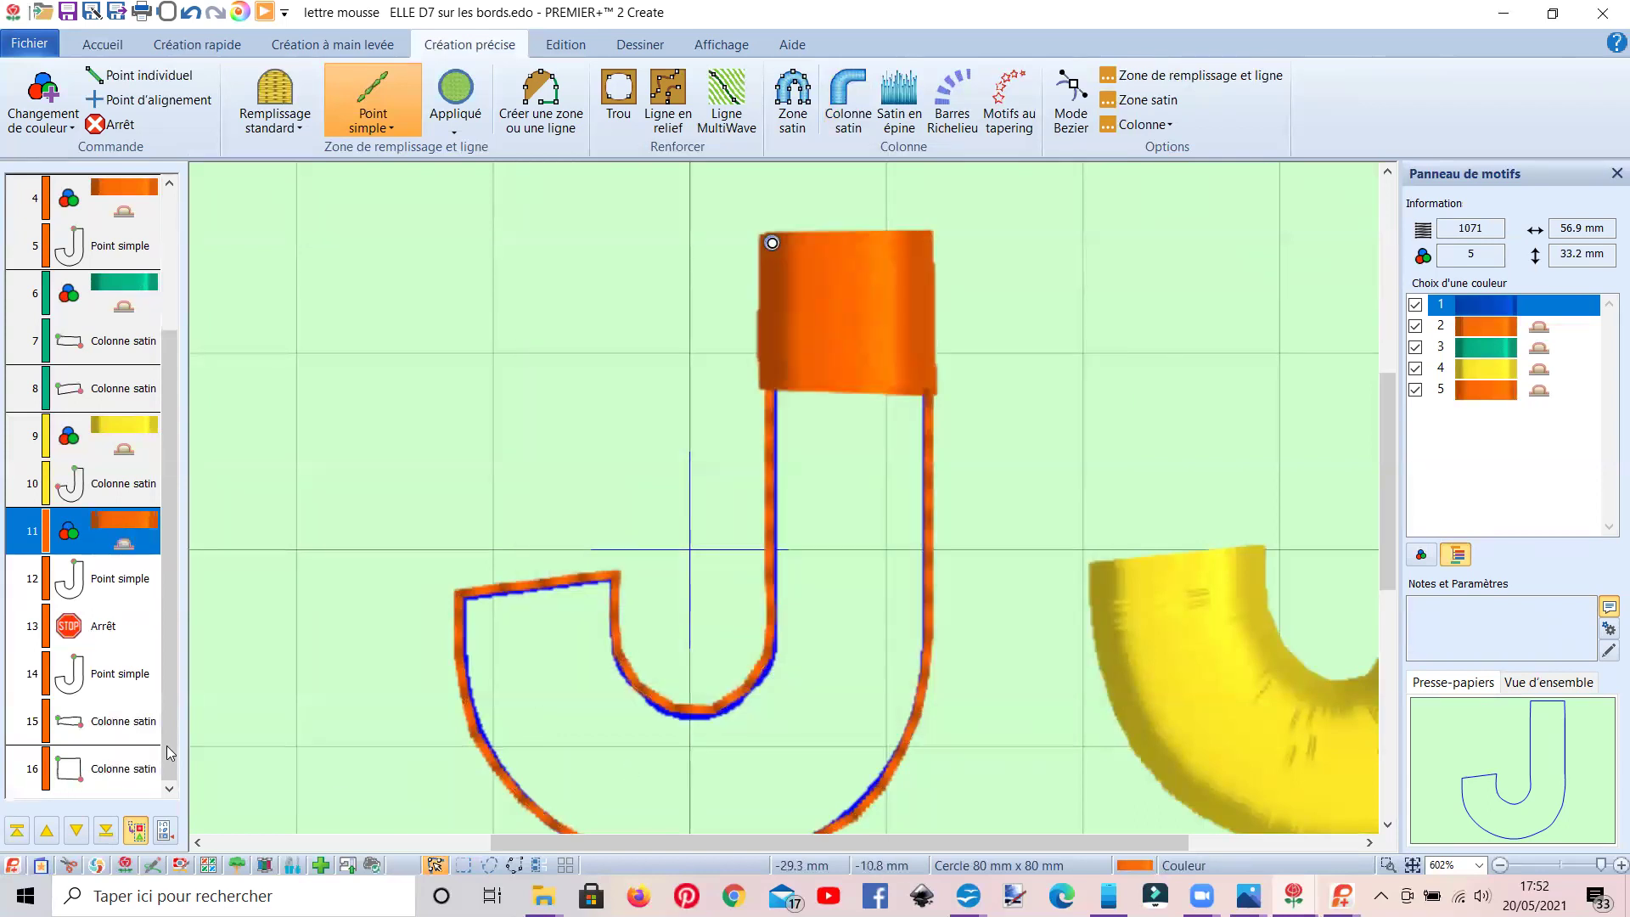
Nudge the third pair of edge points on the stem's top satin column slightly to adjust its width, then deselect the column.
click(805, 377)
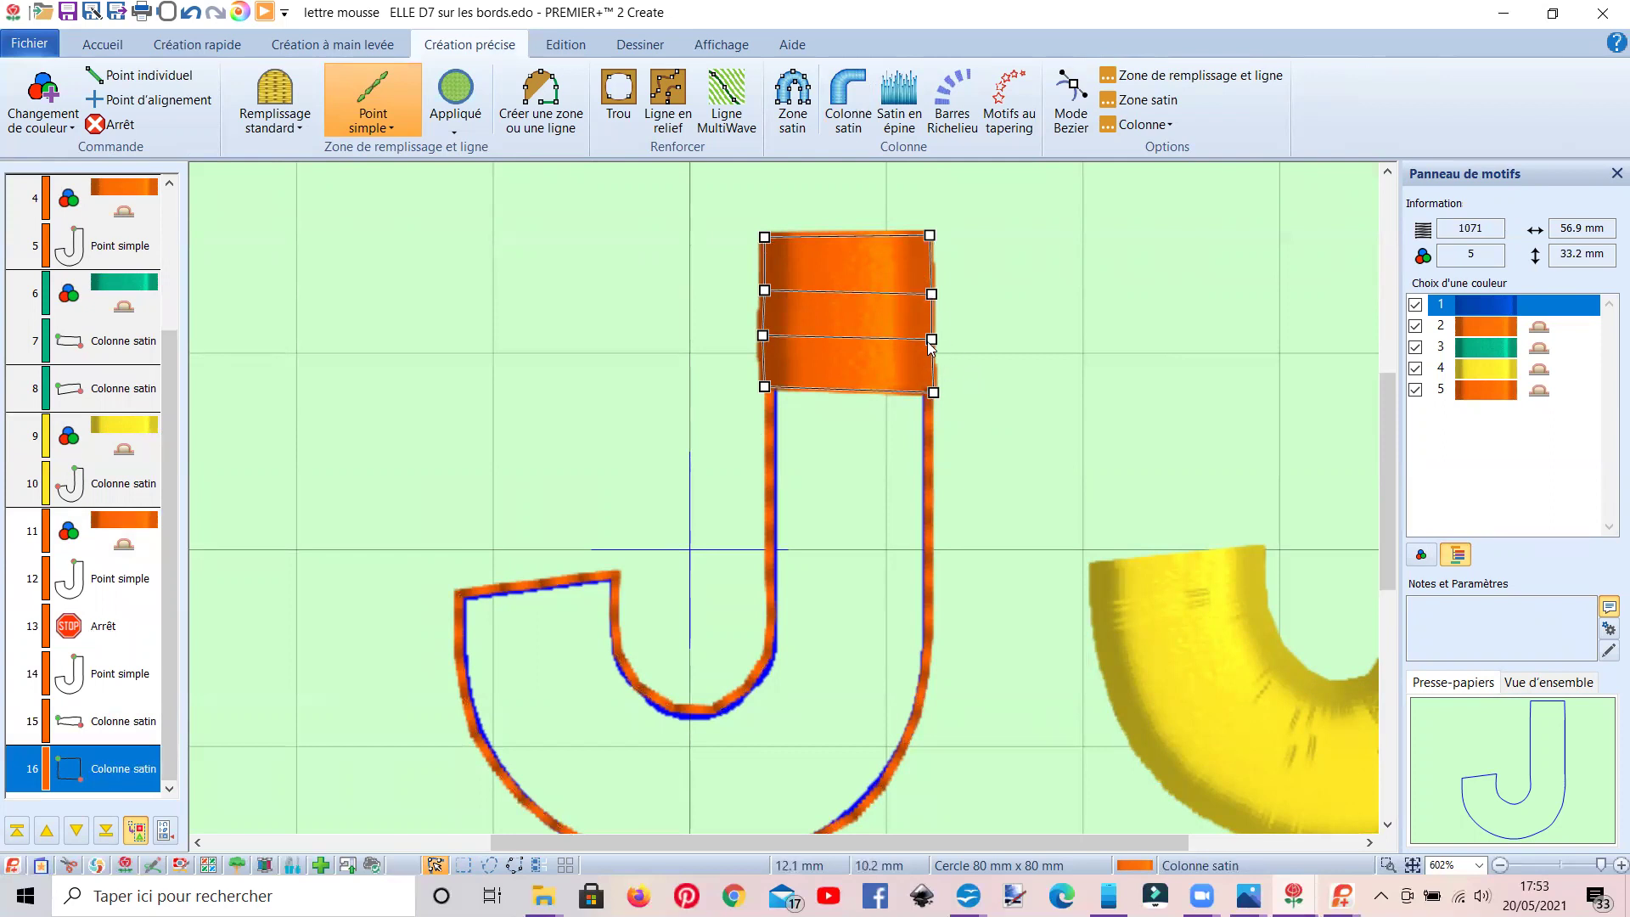
drag(931, 338, 934, 340)
drag(763, 339, 763, 337)
key(Escape)
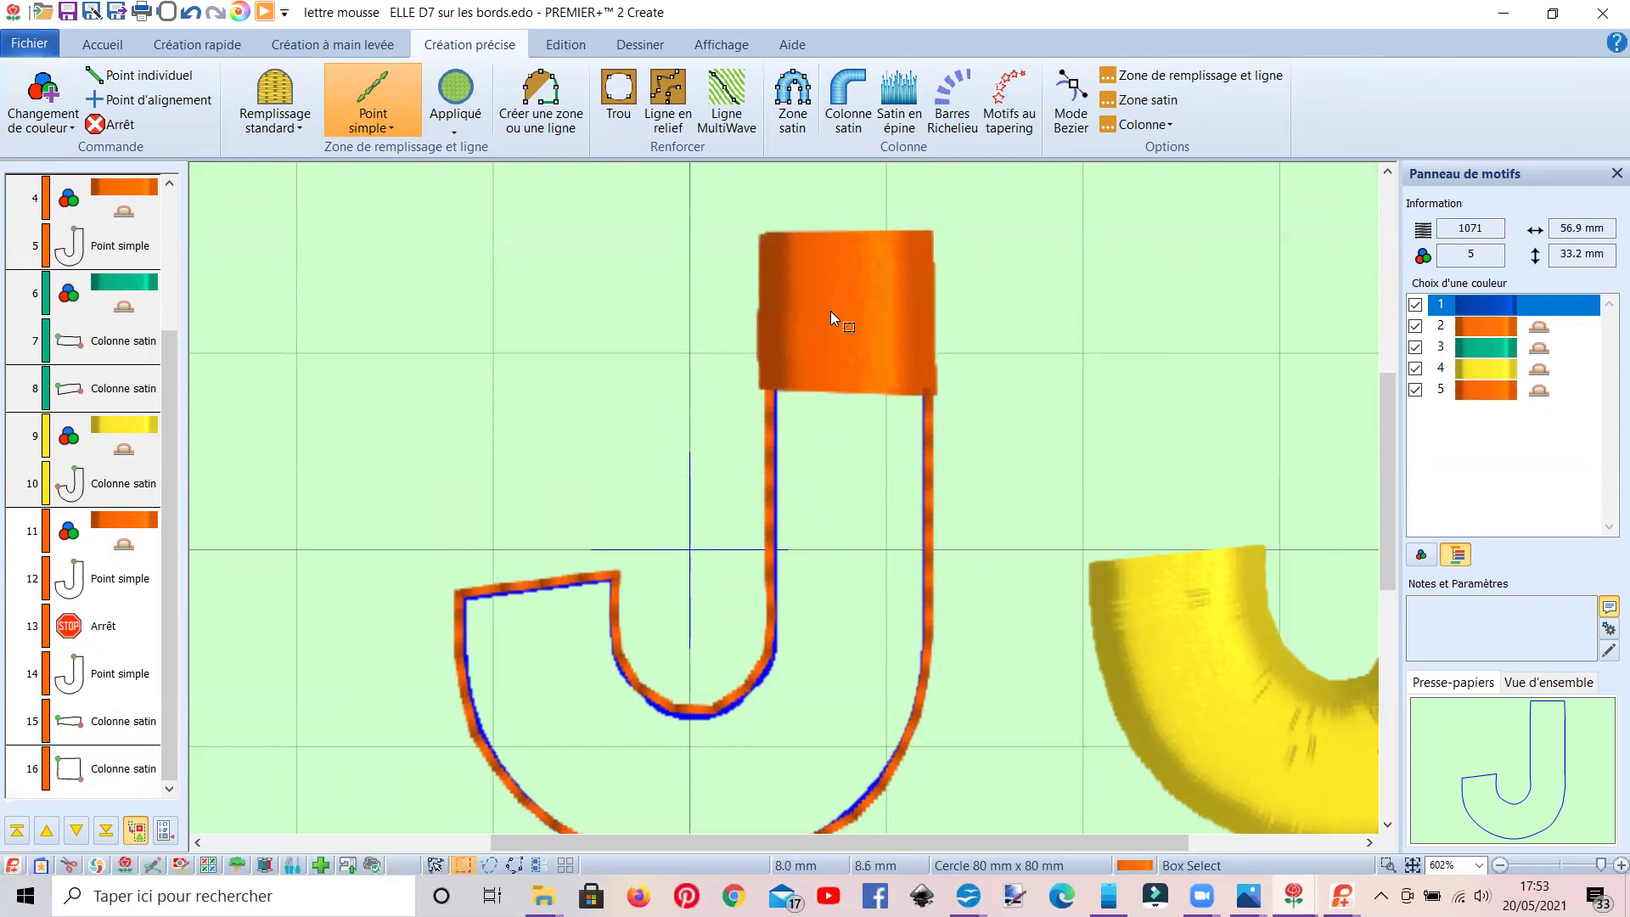
scroll(840, 277, down, 3)
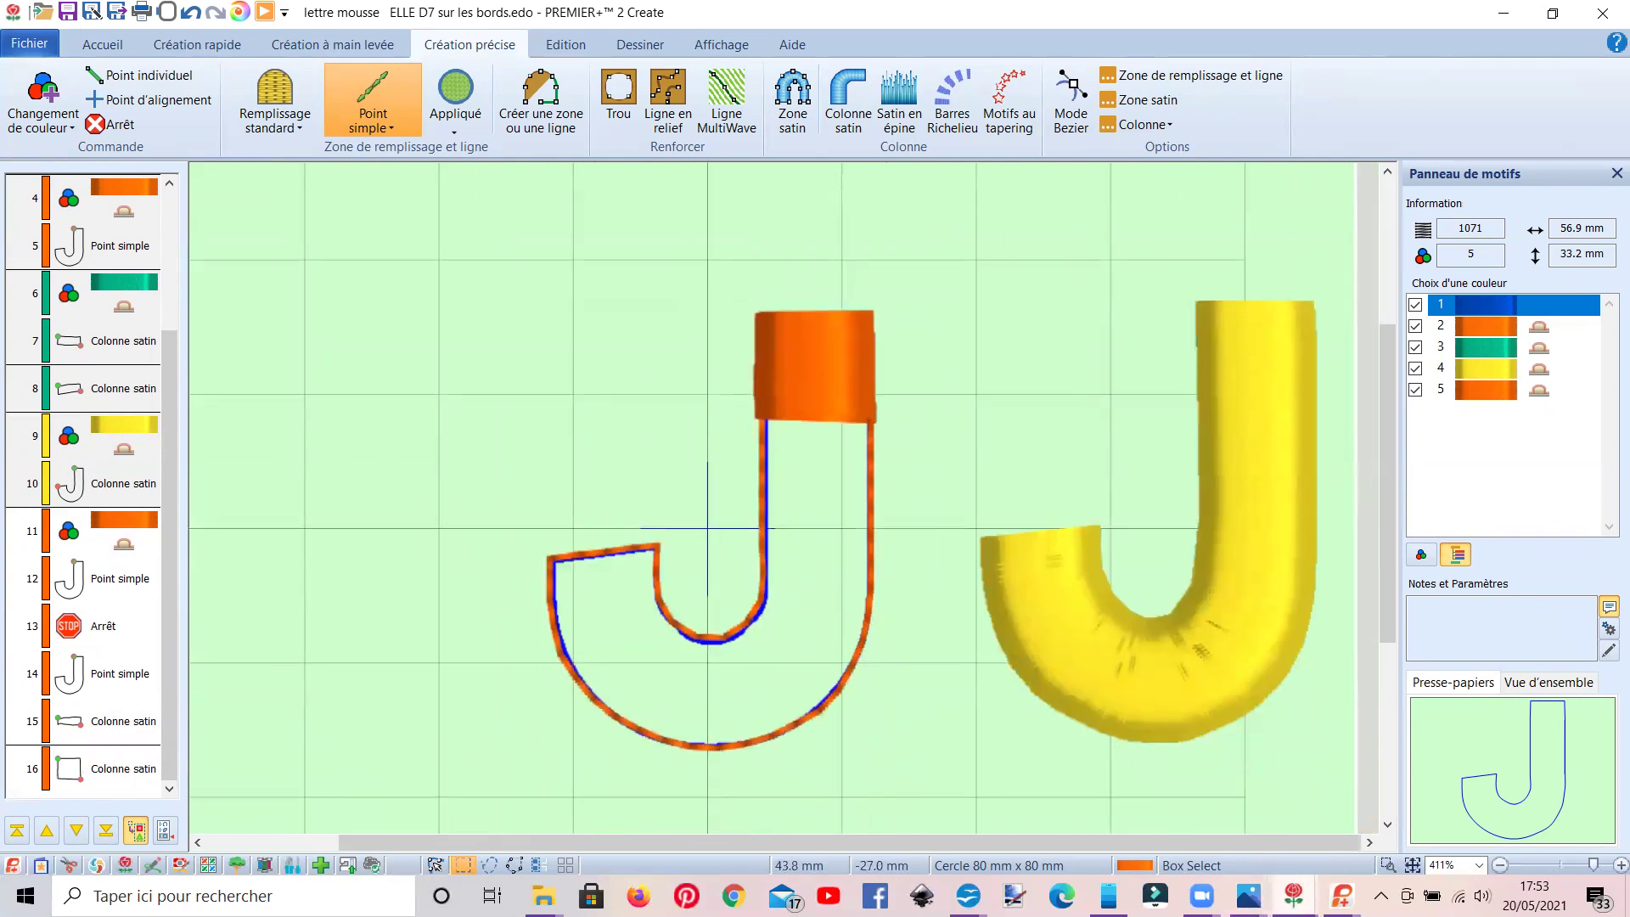
Switch to the snail design, inspect the small satin column's properties at the shell's opening, and select the shell's spiral satin column.
mouse_move(1341, 896)
click(1503, 817)
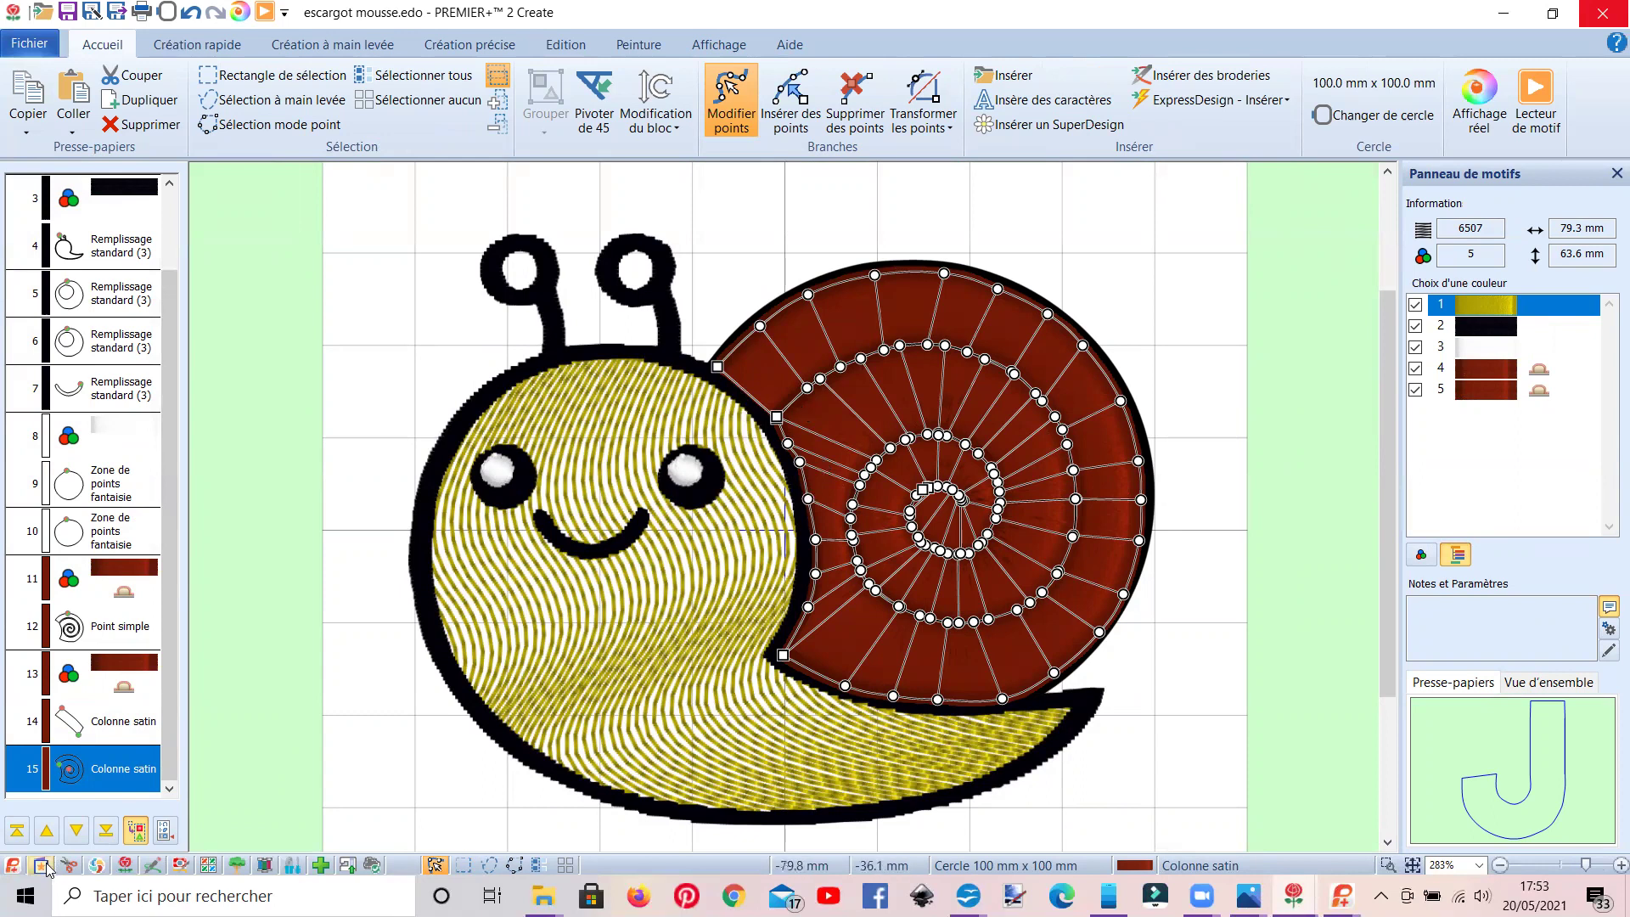
click(121, 731)
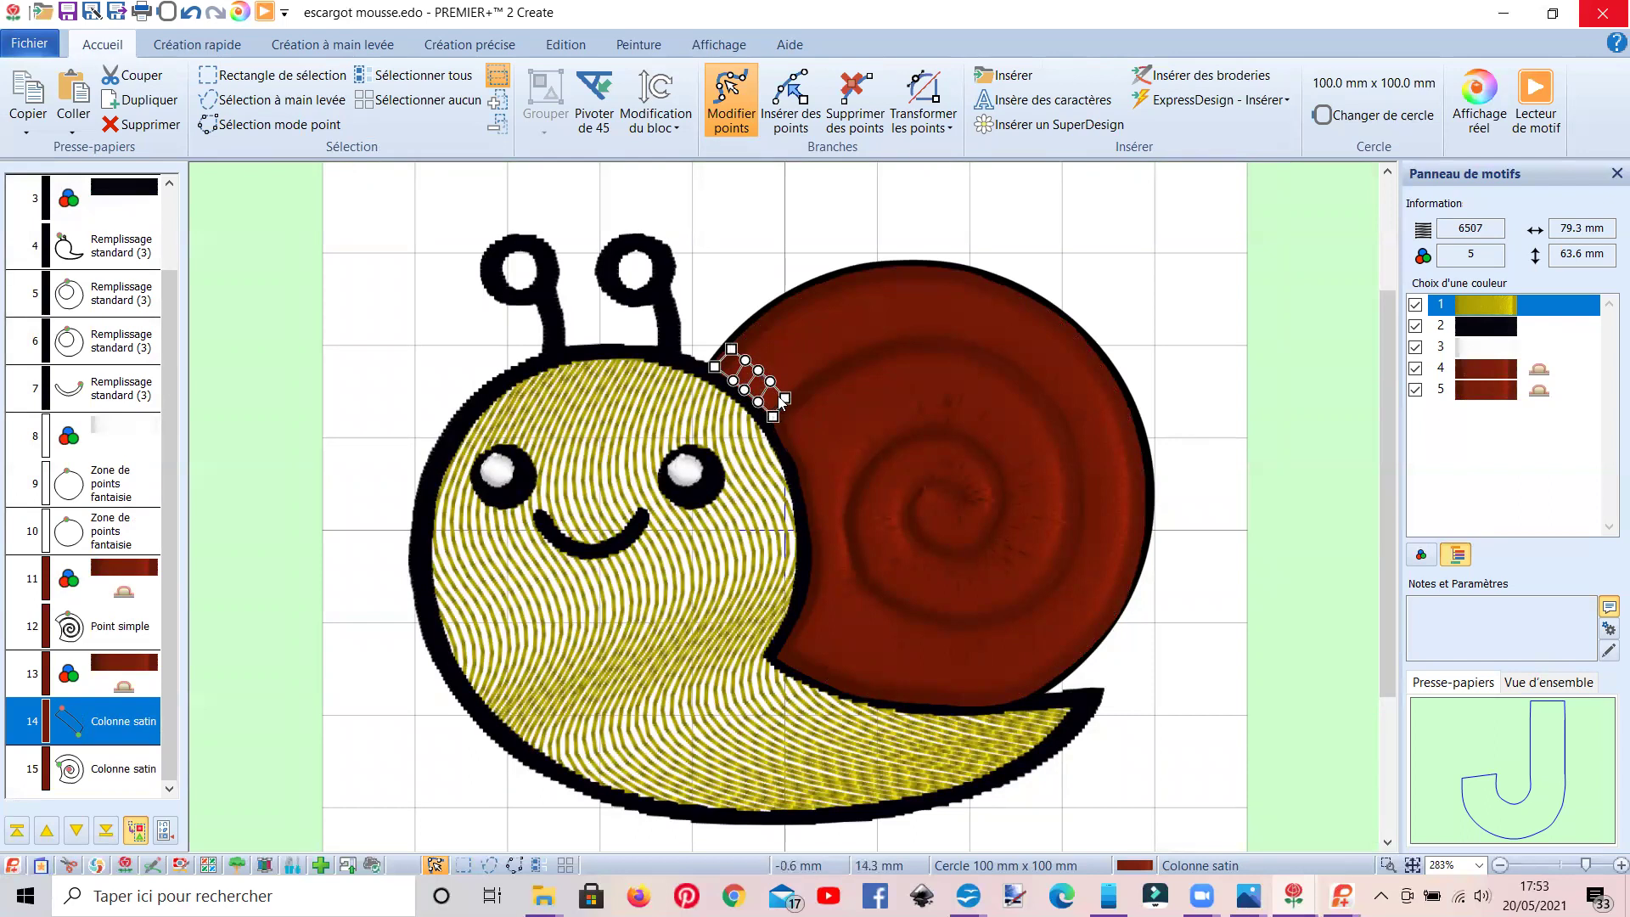
right_click(111, 724)
click(174, 658)
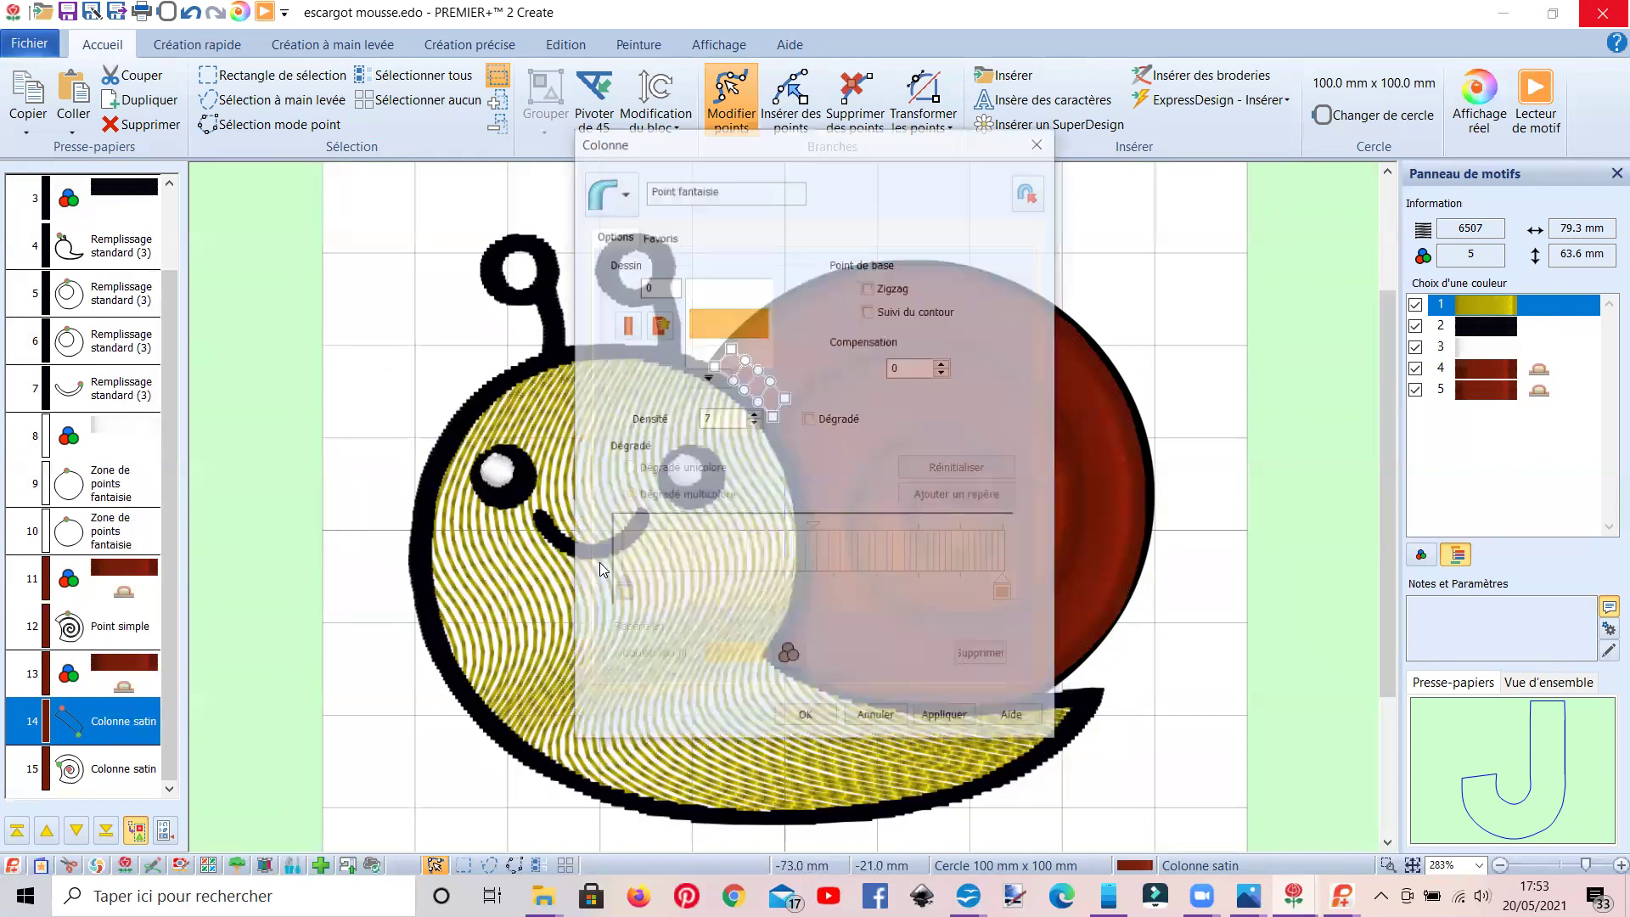
click(874, 719)
click(108, 769)
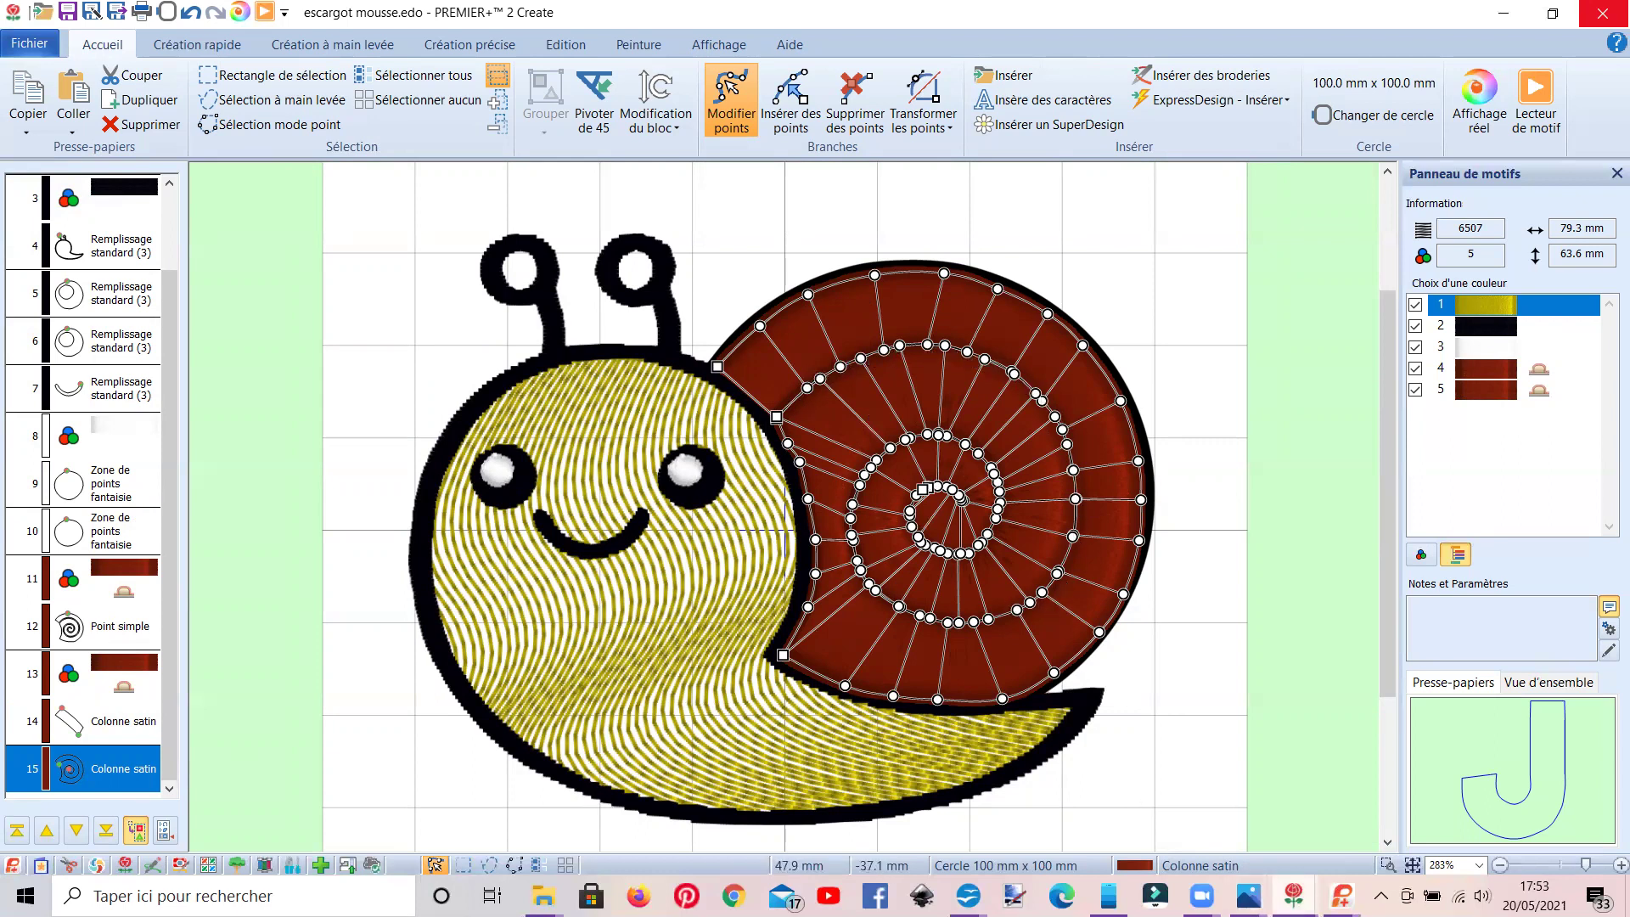
Switch to Photos and compare the foam shells of the two stitched snails in Capture d'écran (423).png.
mouse_move(1247, 896)
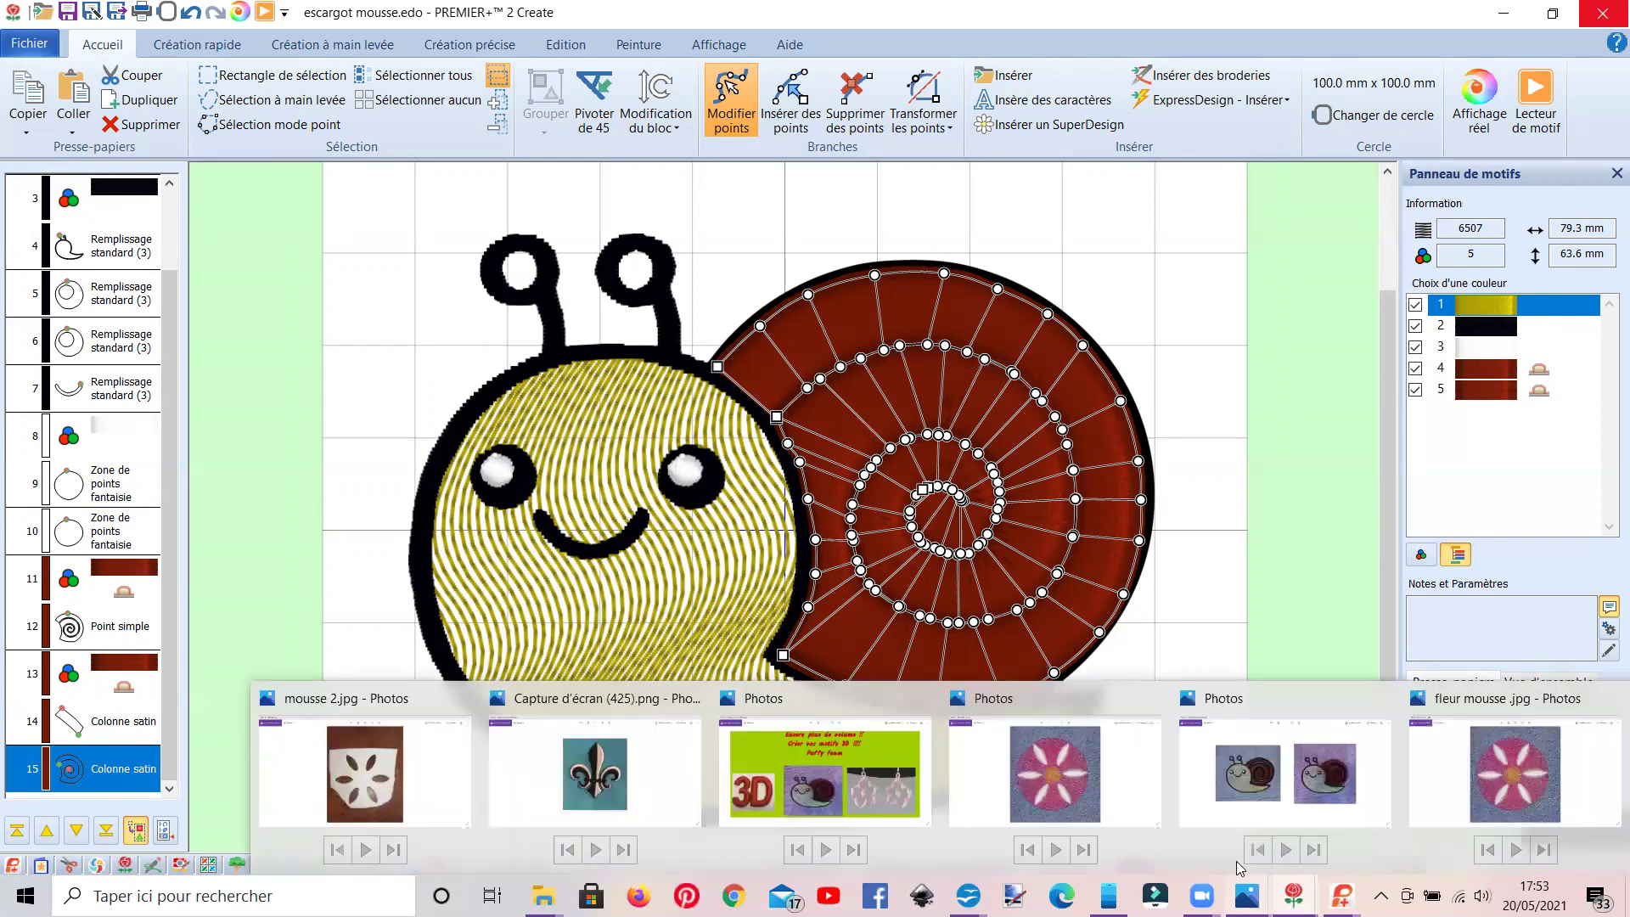
click(1227, 769)
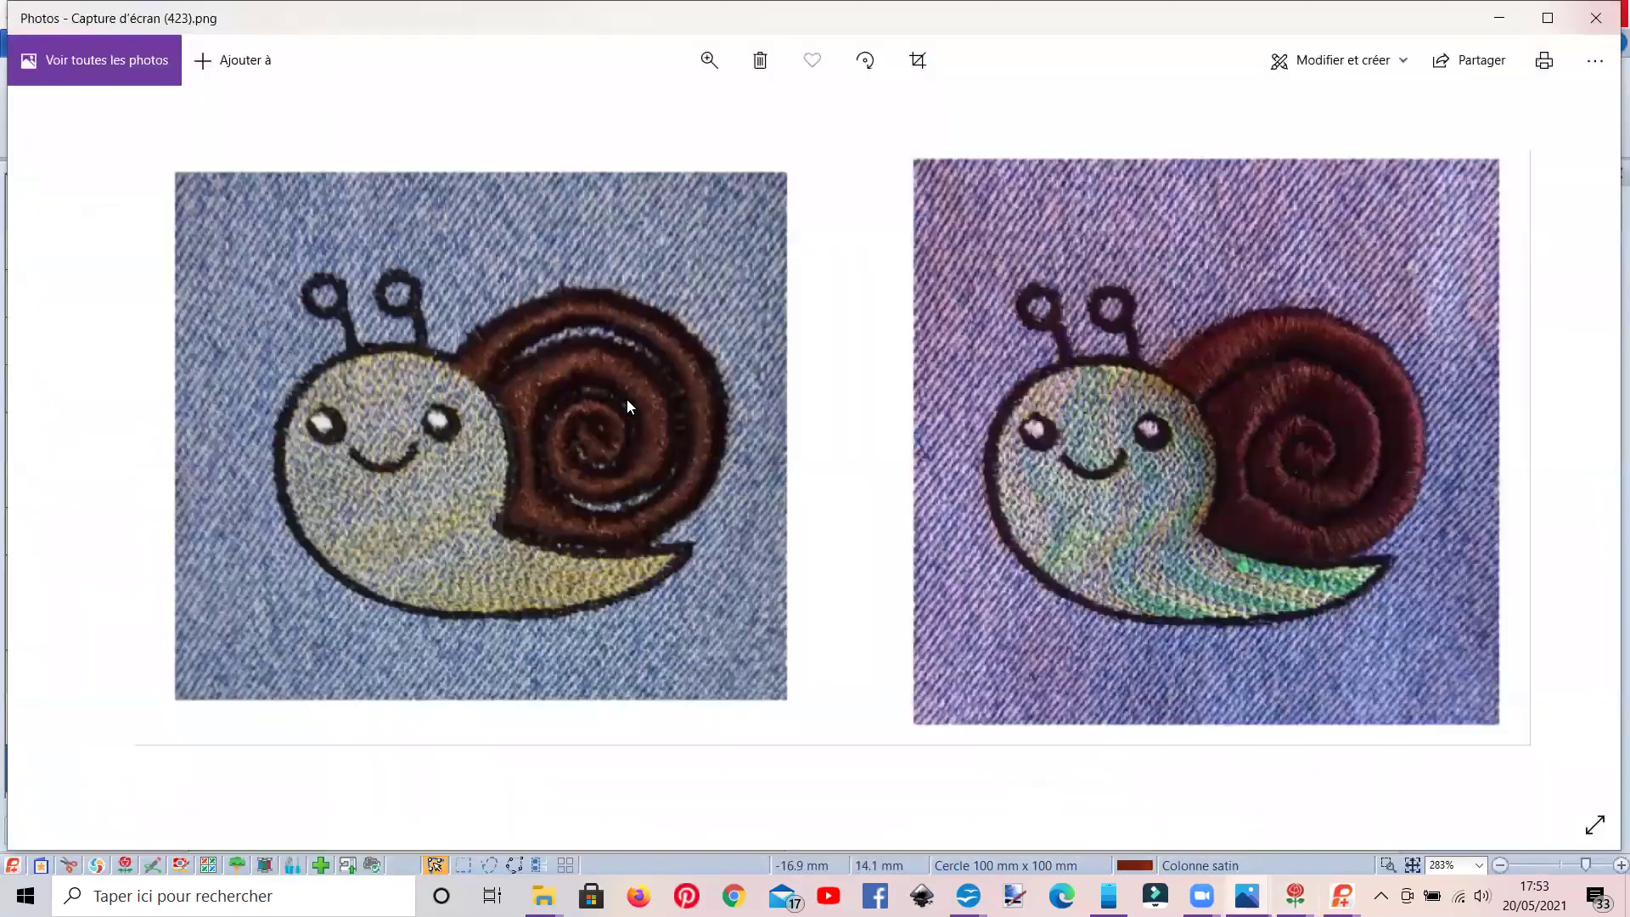
scroll(684, 463, up, 3)
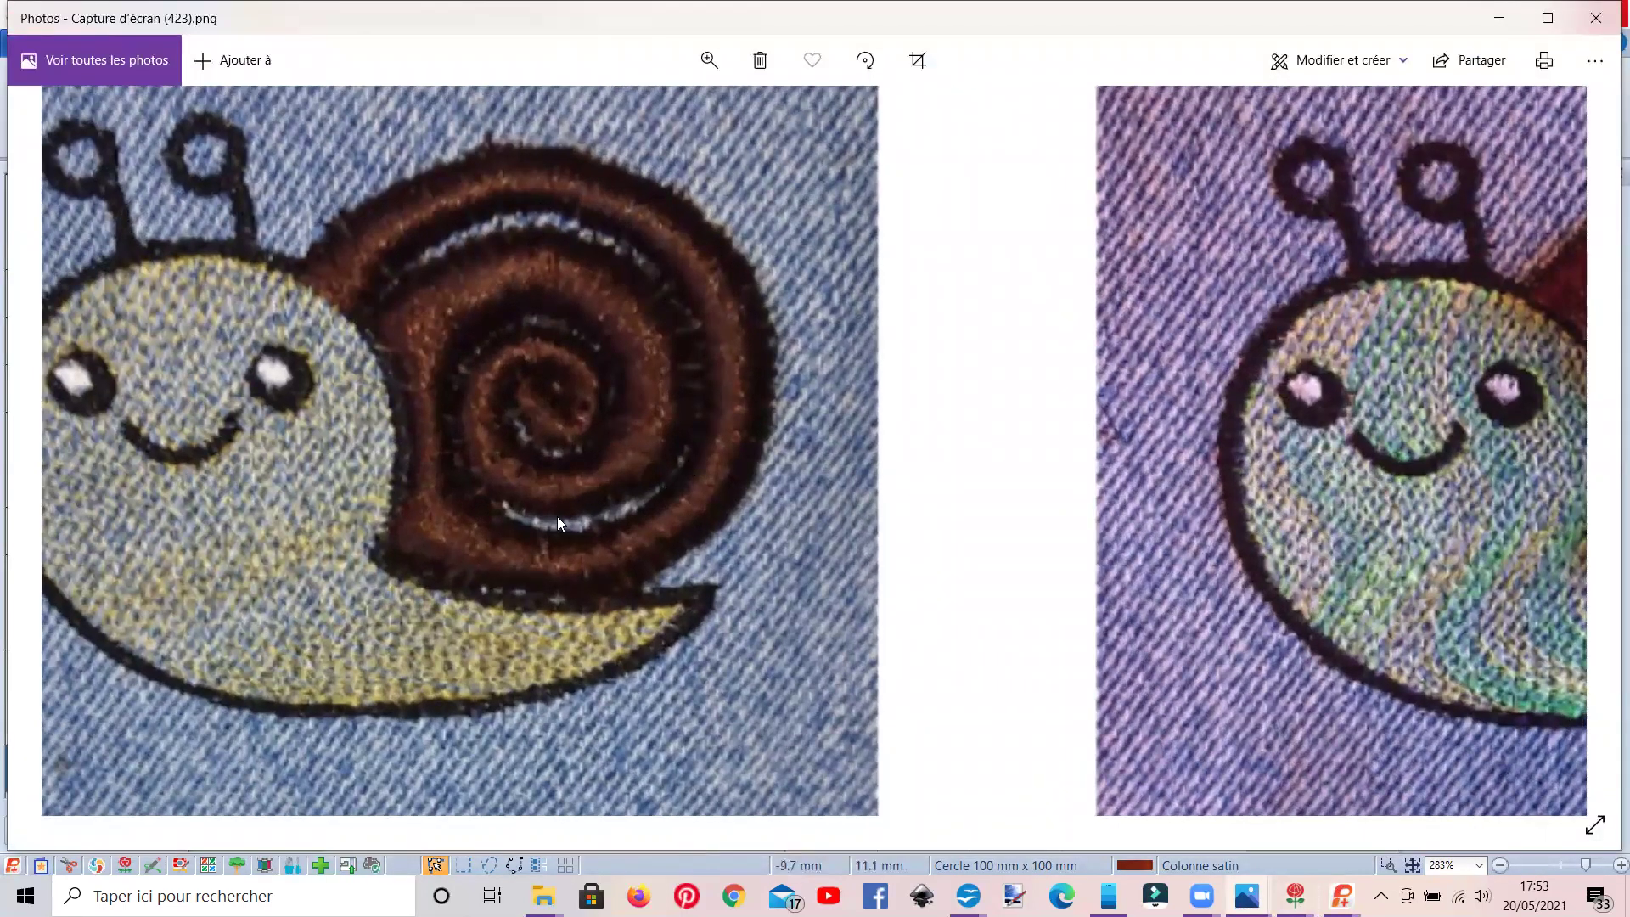
scroll(891, 405, down, 1)
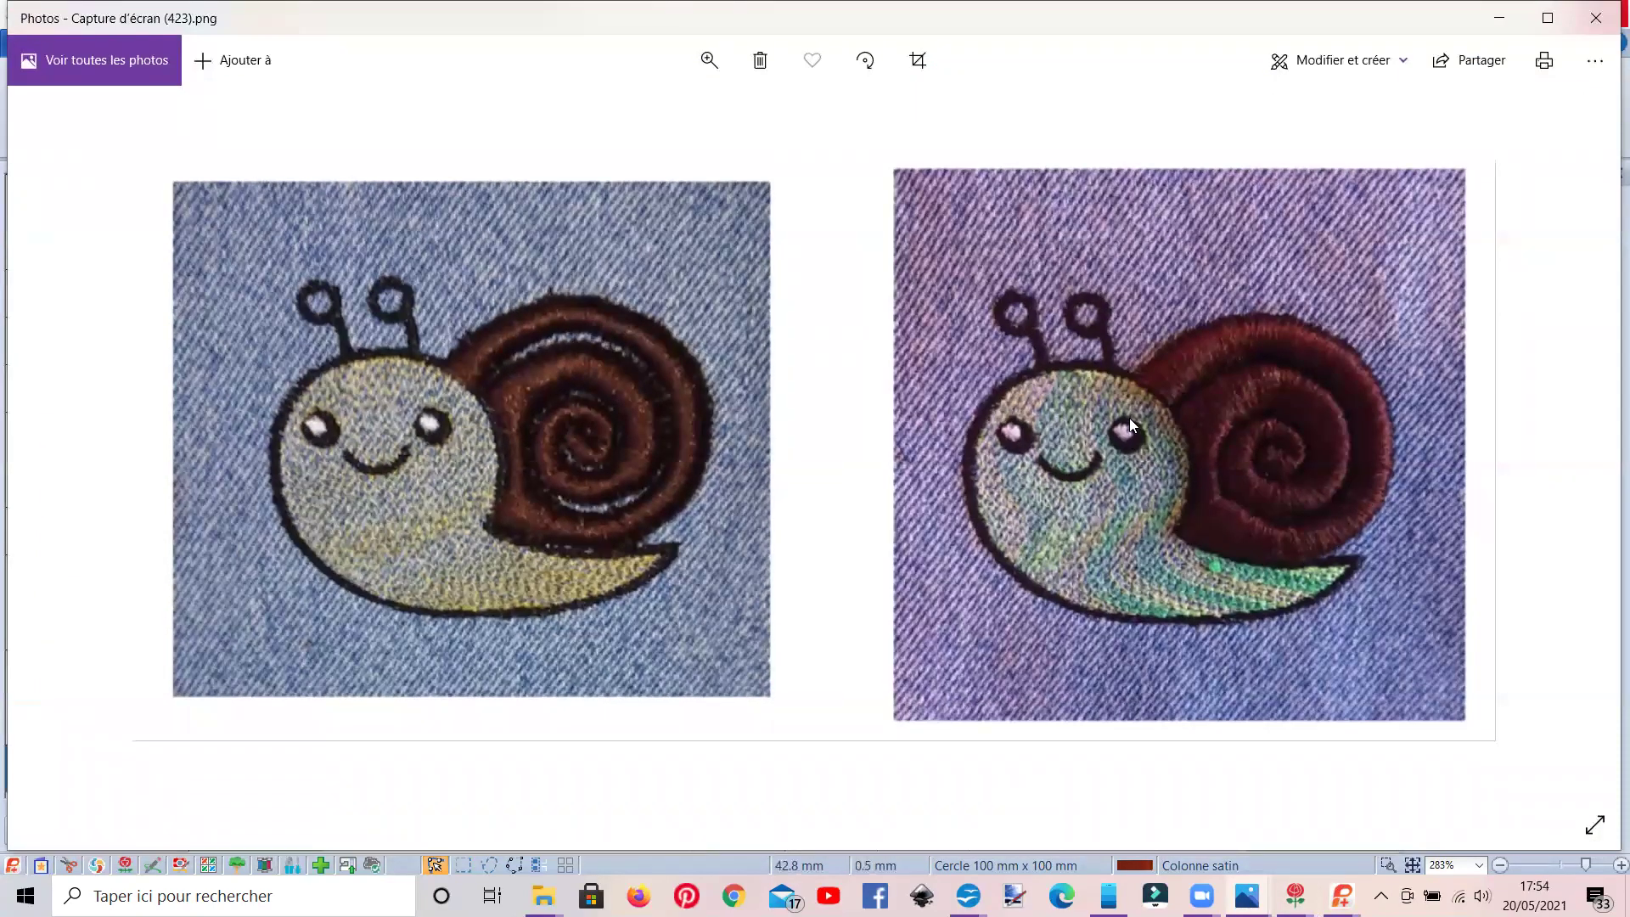
scroll(1258, 357, up, 1)
scroll(1259, 357, up, 3)
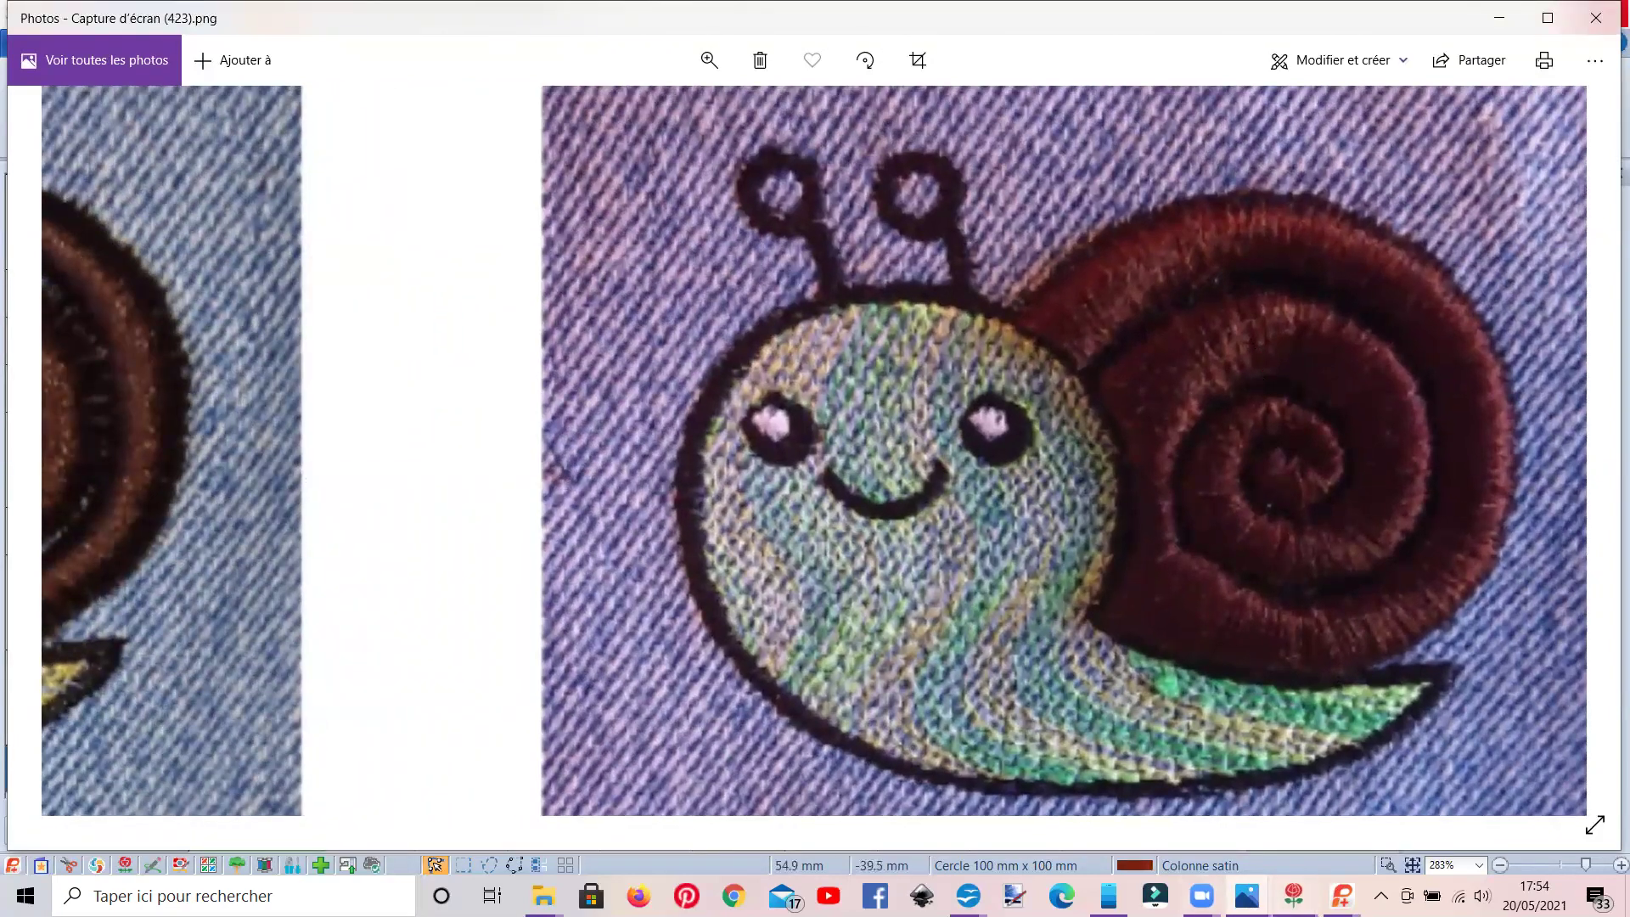
Return to the snail design and check the spiral satin column's density and compensation, plus thread colour 4's Puffy Foam setting.
click(1294, 896)
click(1478, 827)
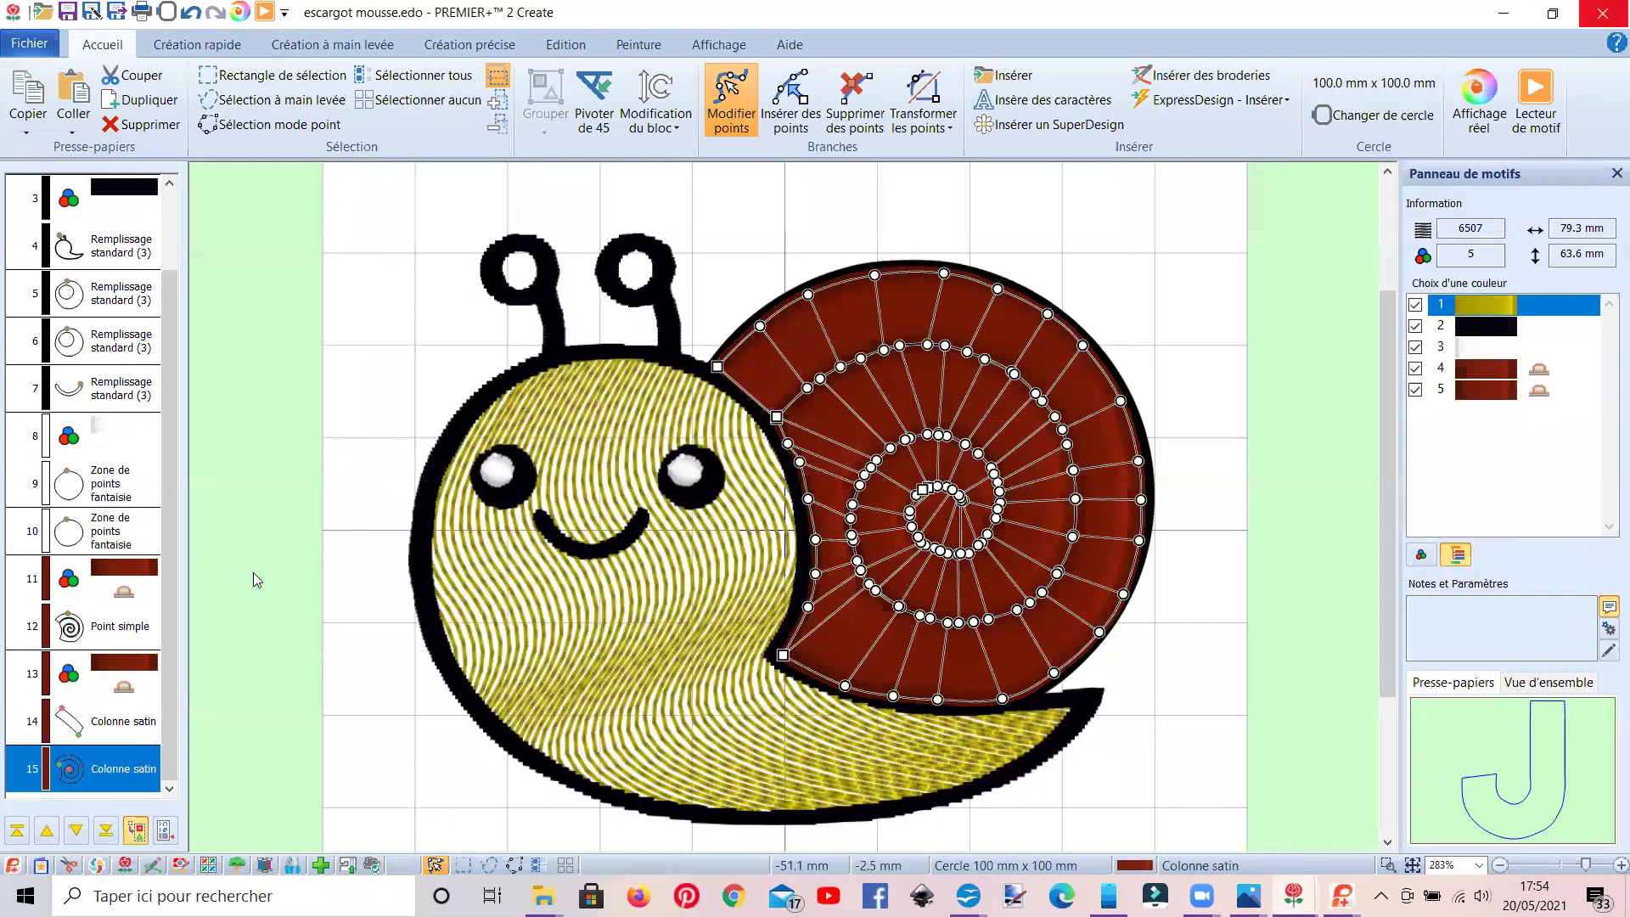
right_click(92, 775)
click(197, 708)
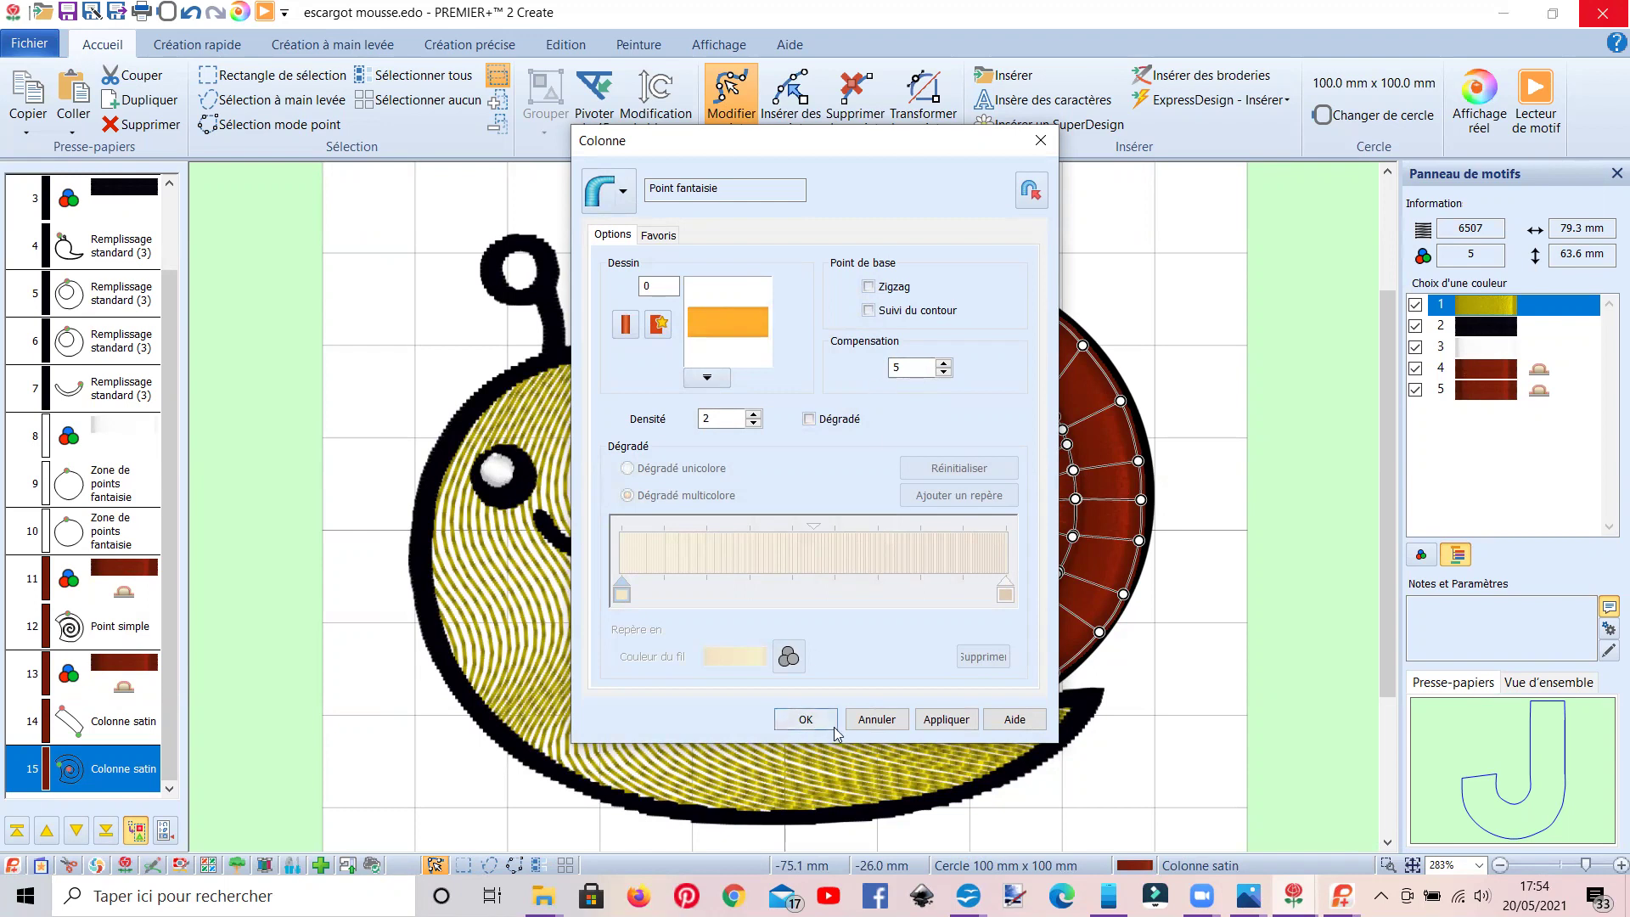
click(876, 720)
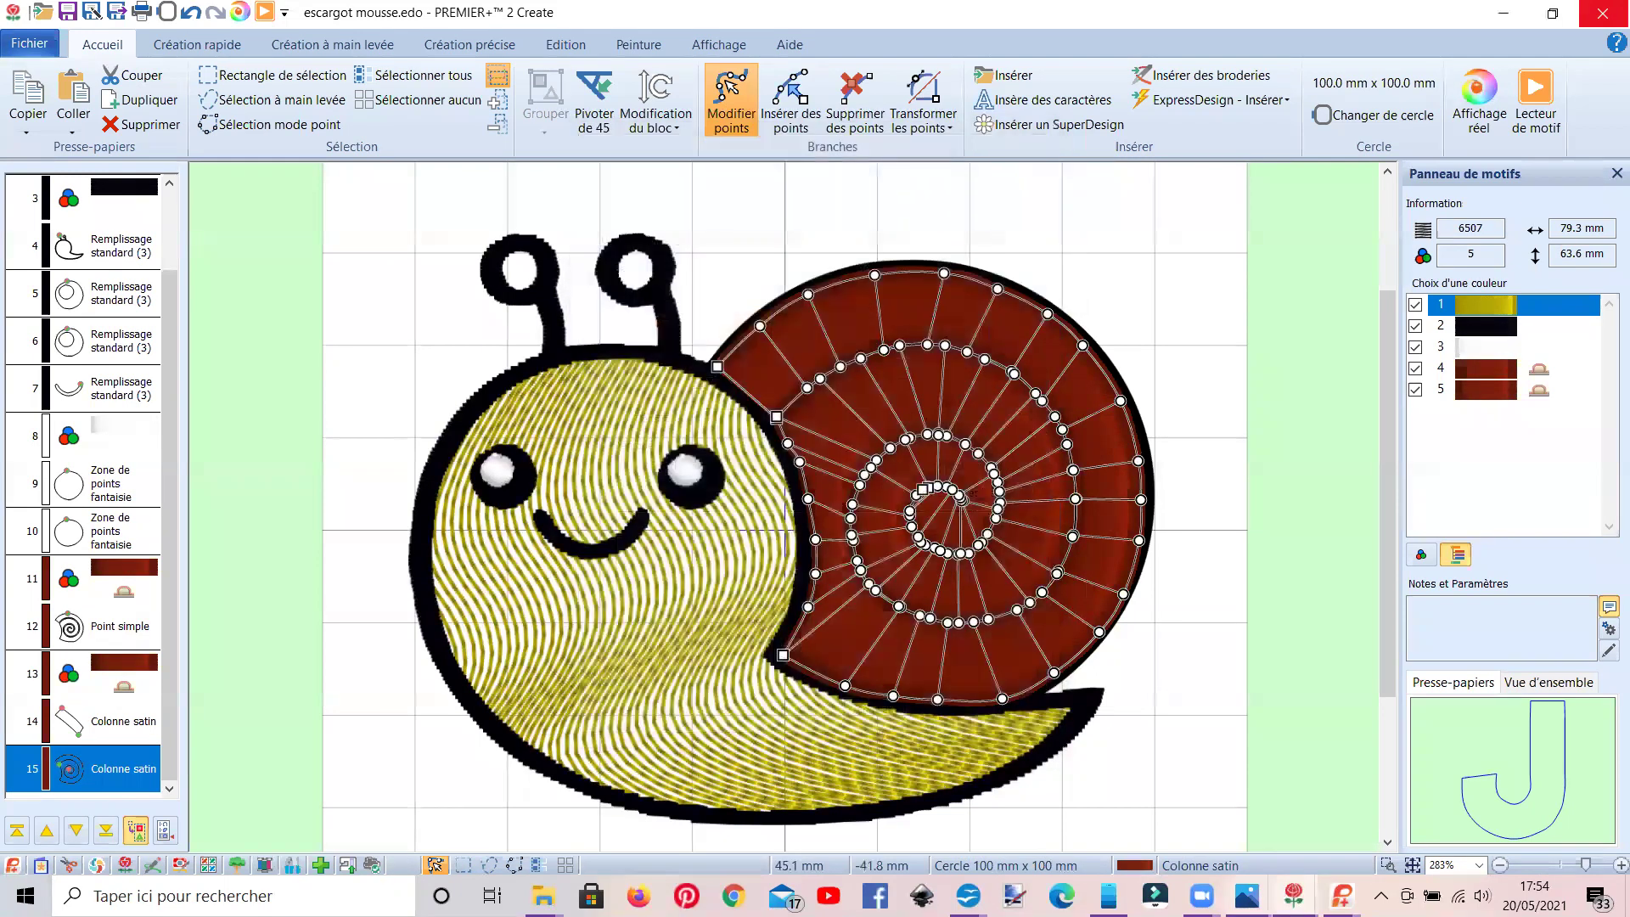
click(1491, 374)
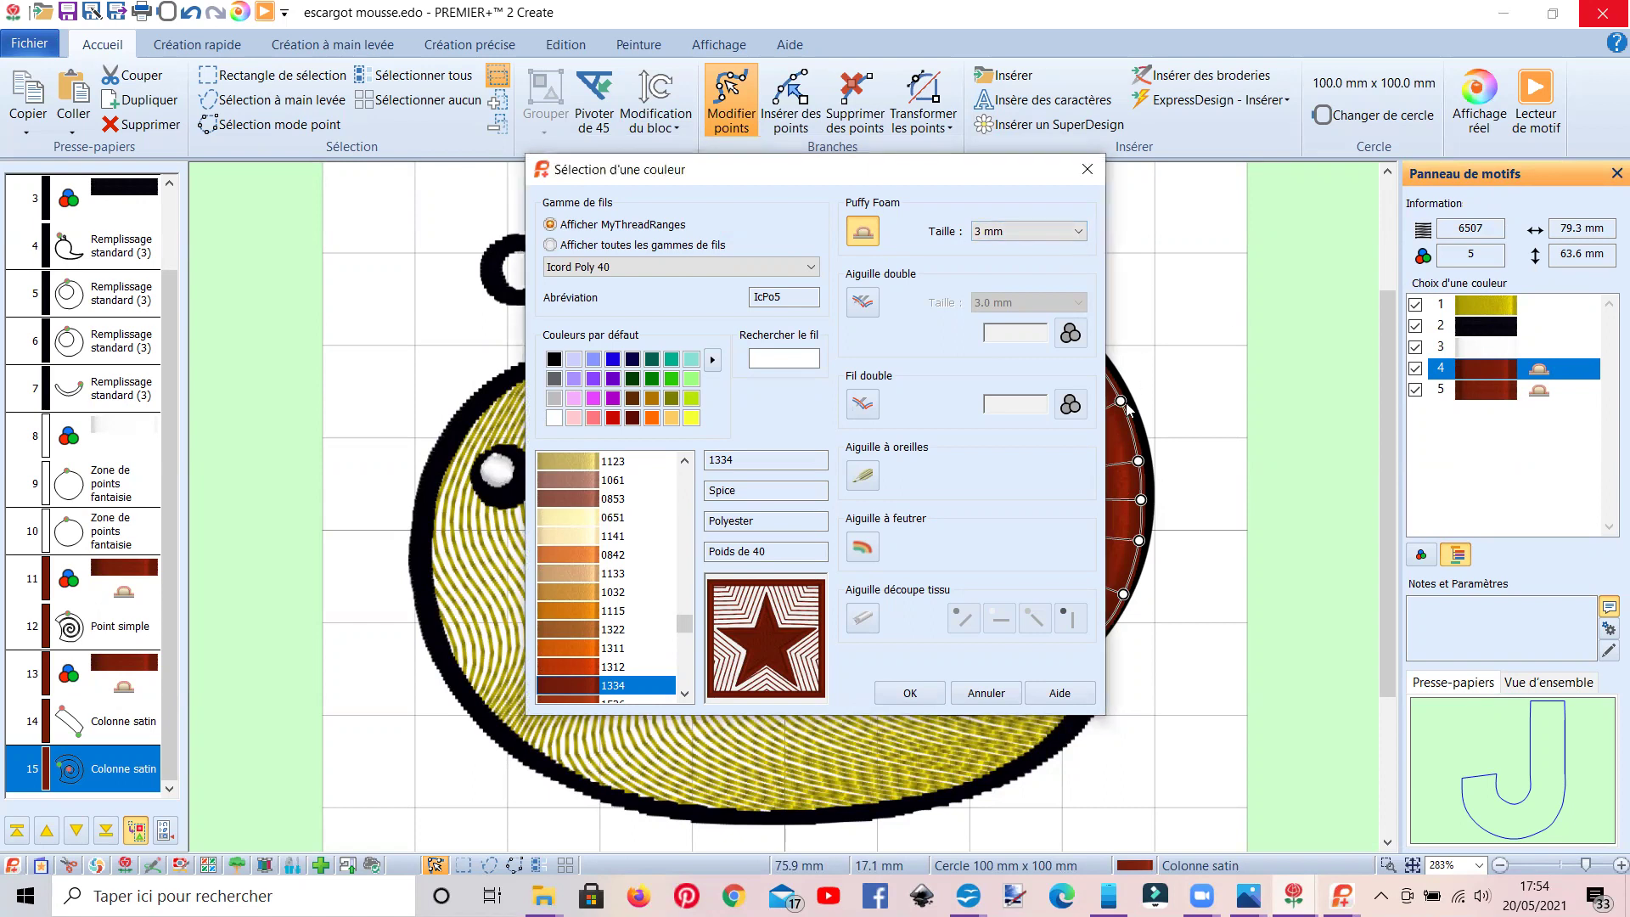
click(909, 693)
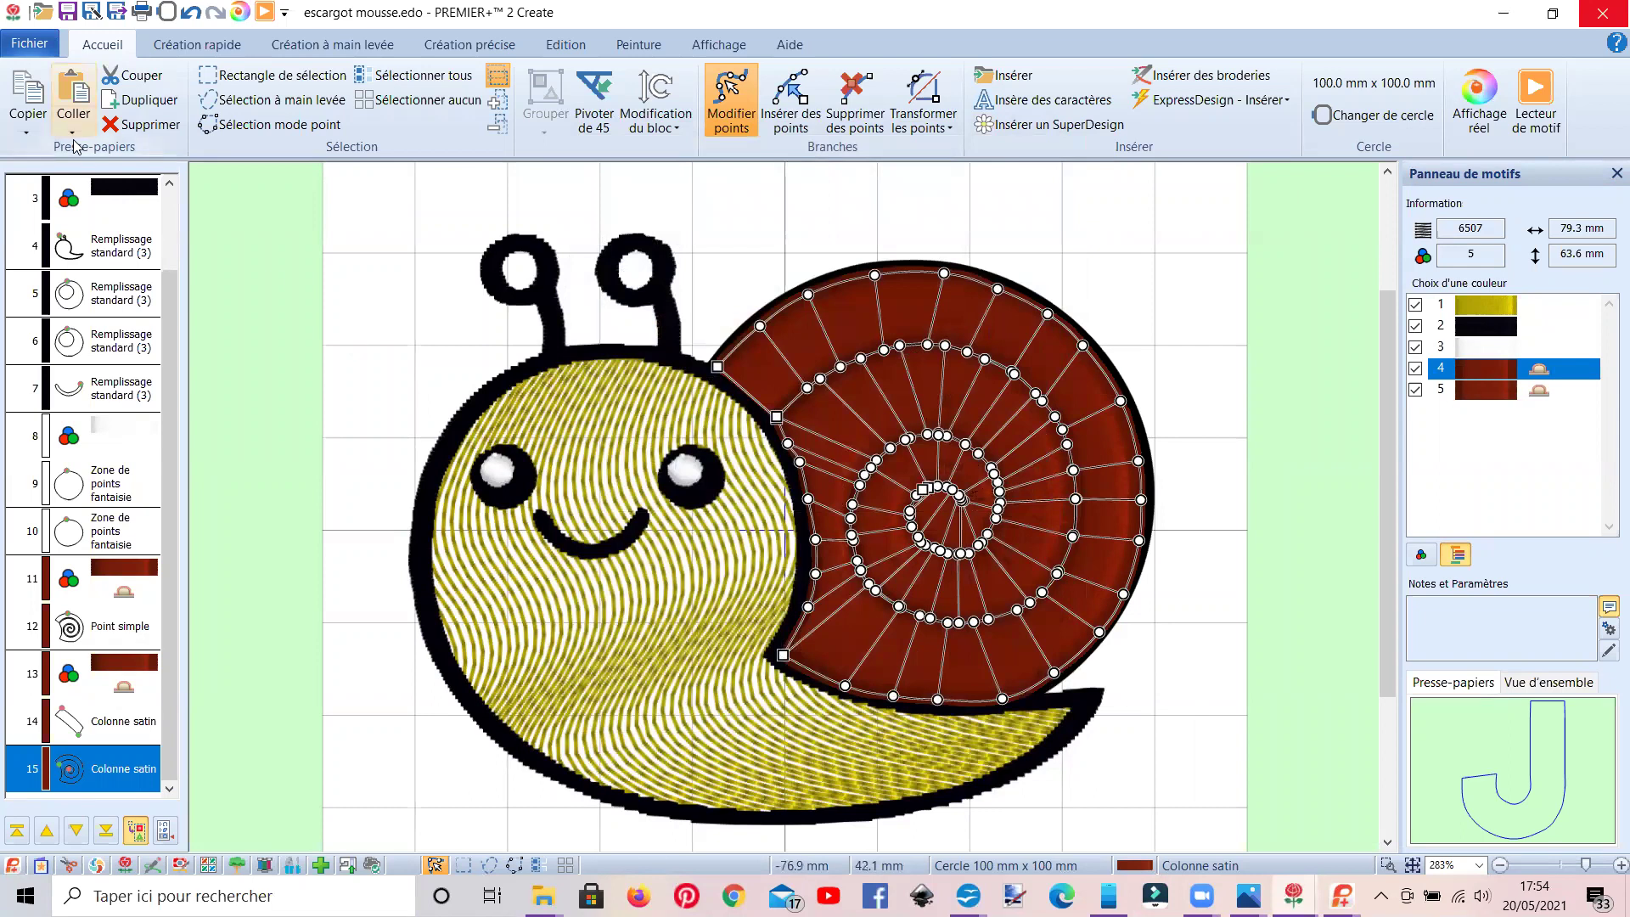
Export the snail embroidery in Husqvarna Viking / Pfaff (.vp3) format as escargot mousseExportée.vp3 in the 1 vidéo folder.
click(31, 47)
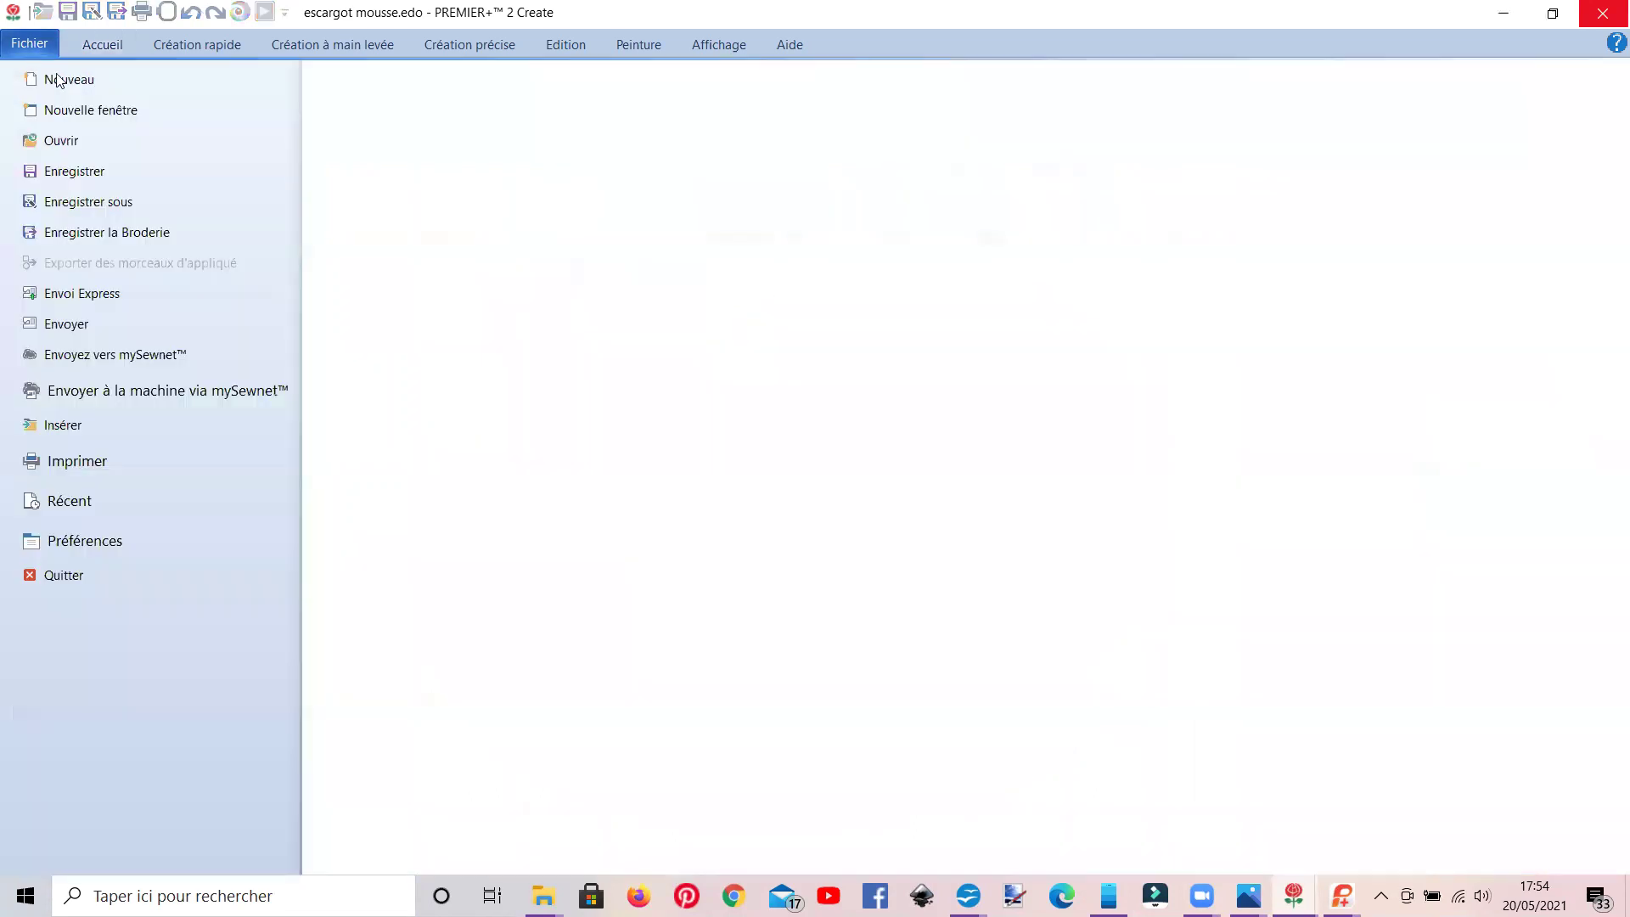
click(79, 233)
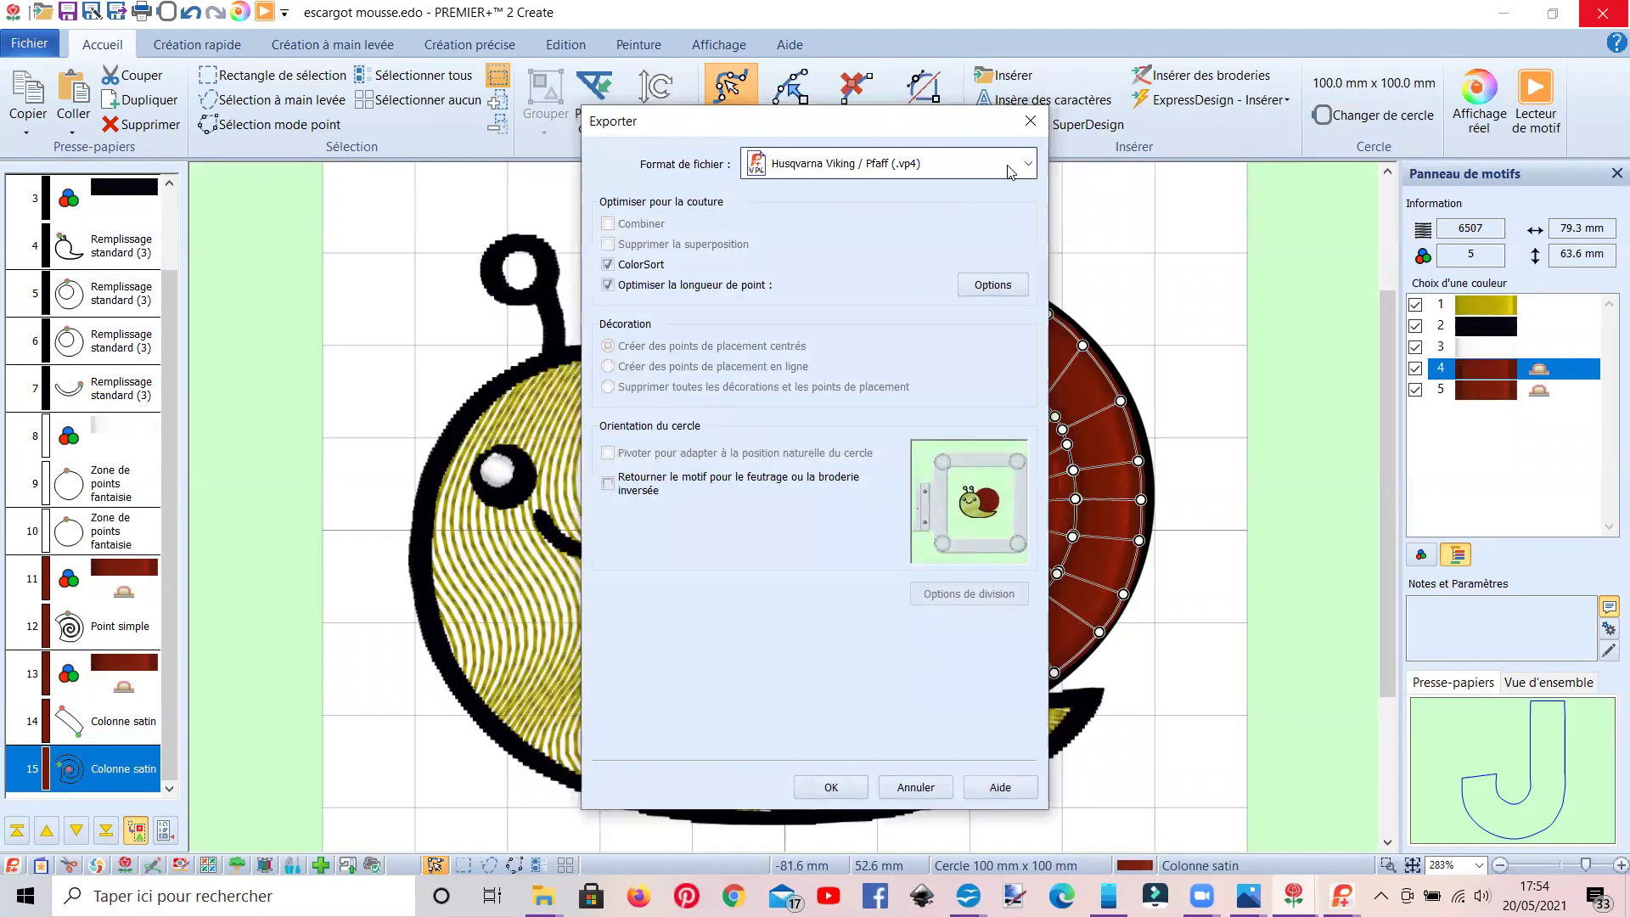
click(917, 164)
click(916, 223)
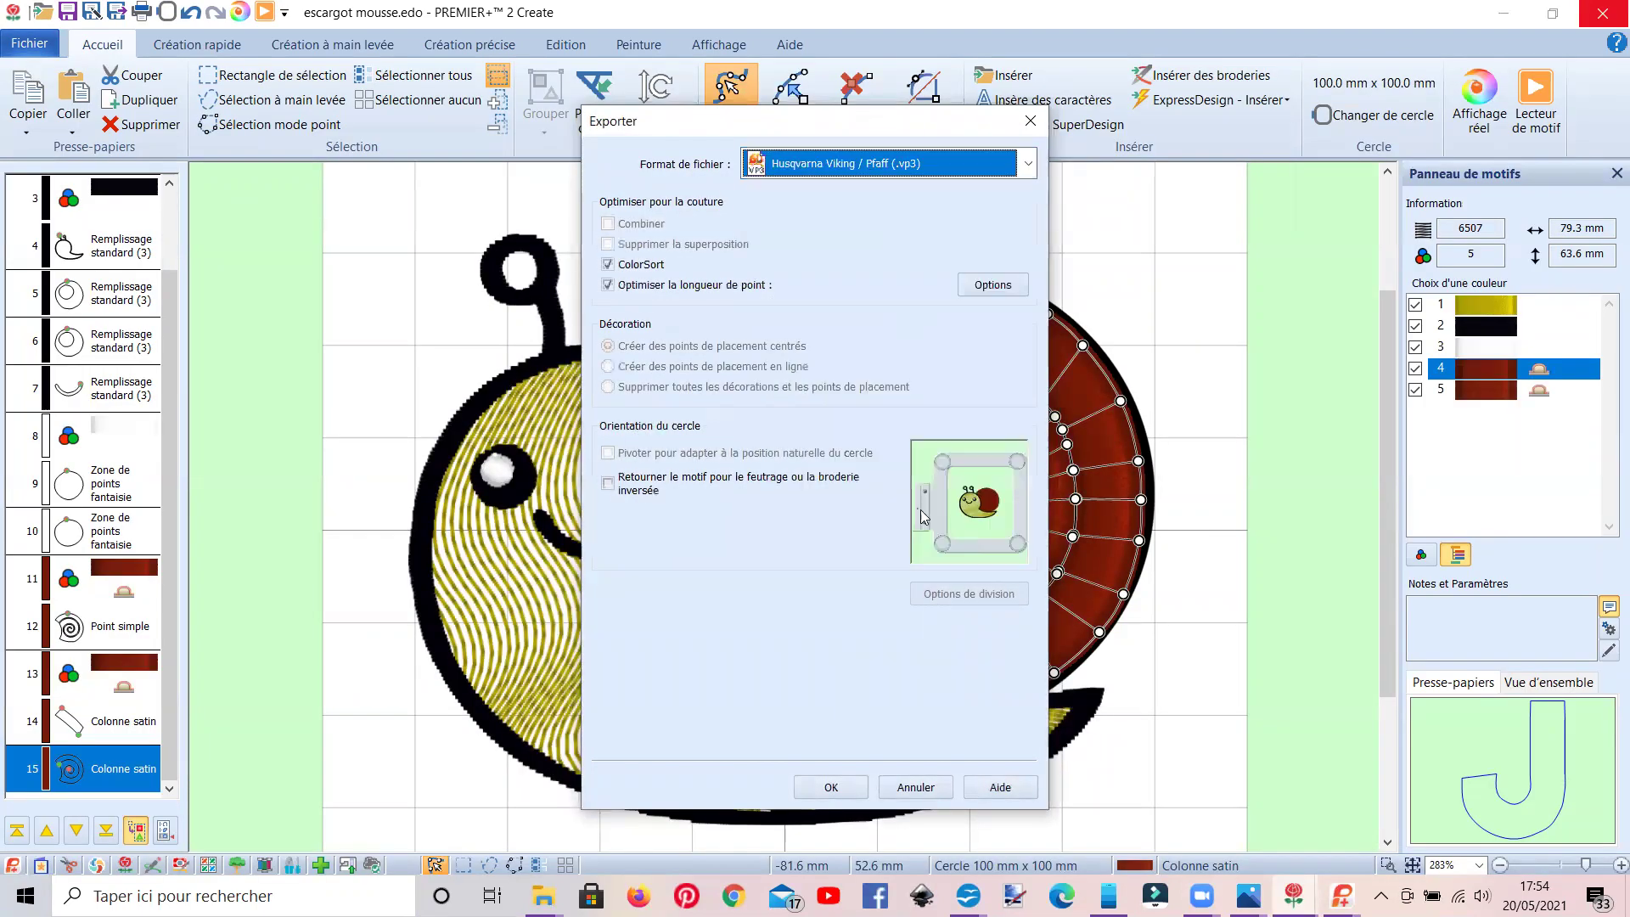
click(837, 785)
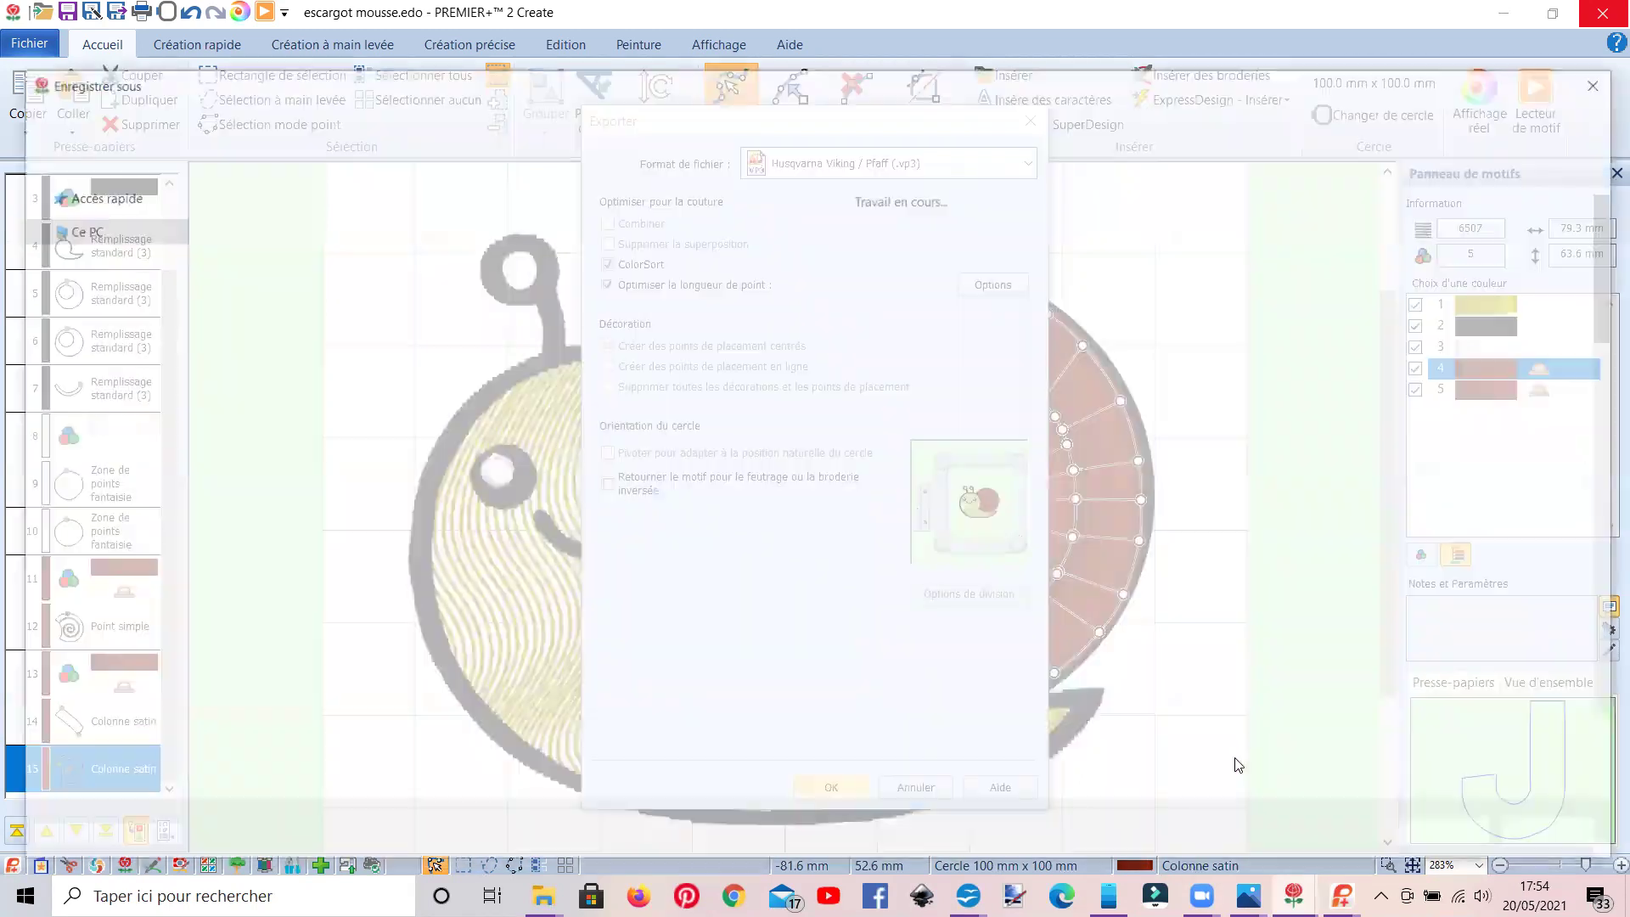
scroll(680, 397, down, 10)
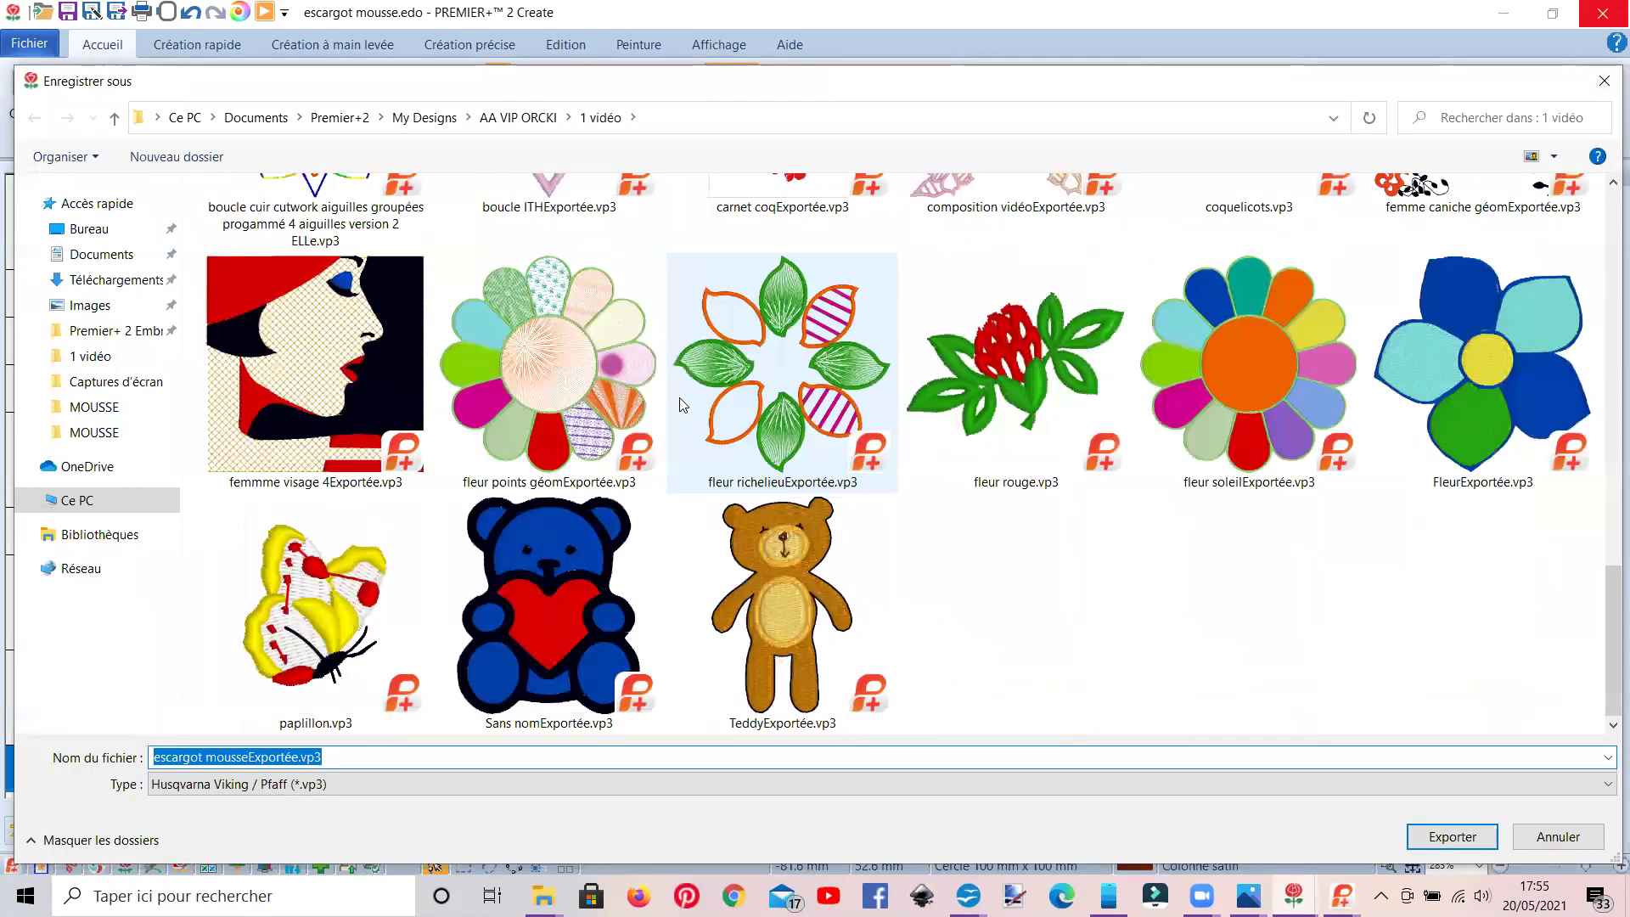
click(1451, 837)
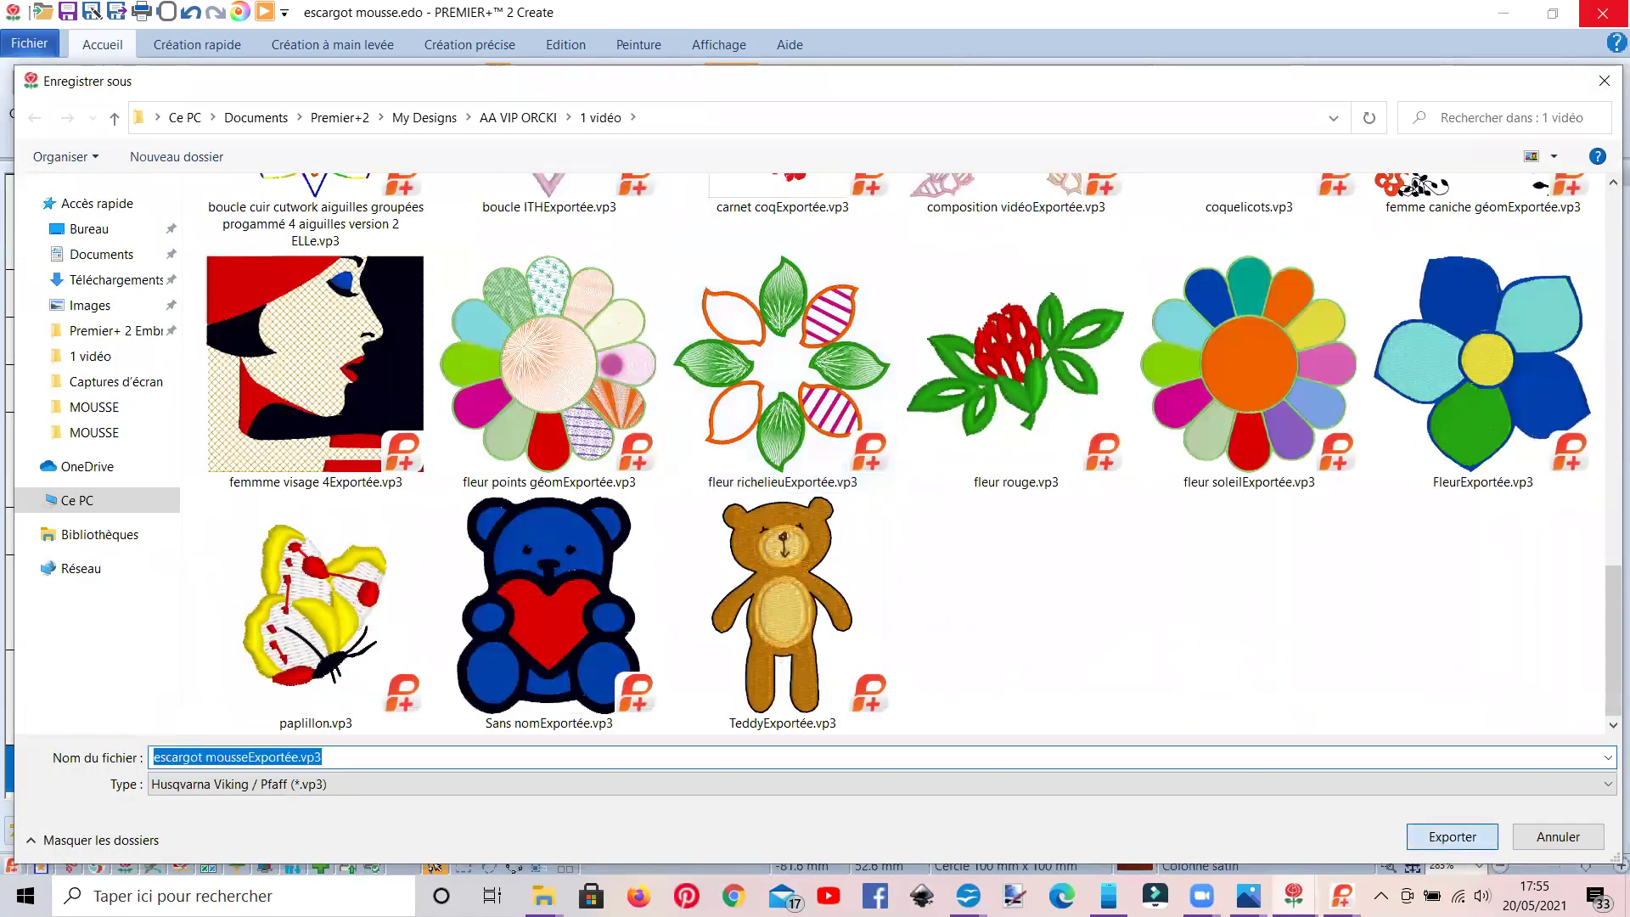
Switch to an empty PREMIER+ 2 Embroidery Ultra window and open escargot mousseExportée.vp3 from the 1 vidéo folder.
mouse_move(1339, 895)
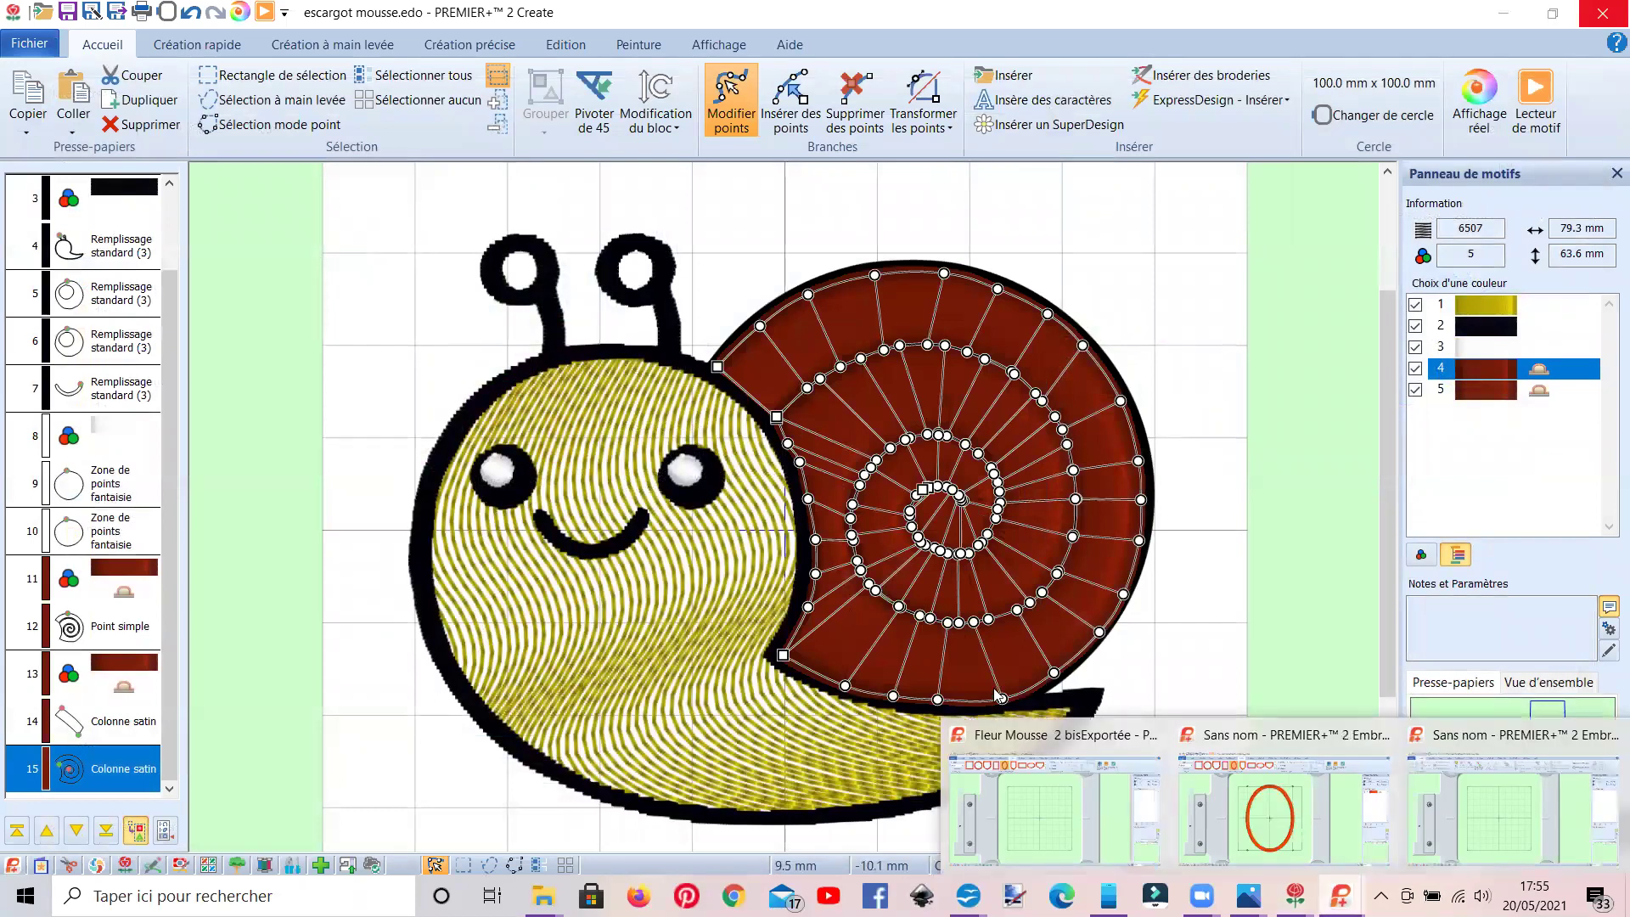
click(1528, 802)
click(41, 44)
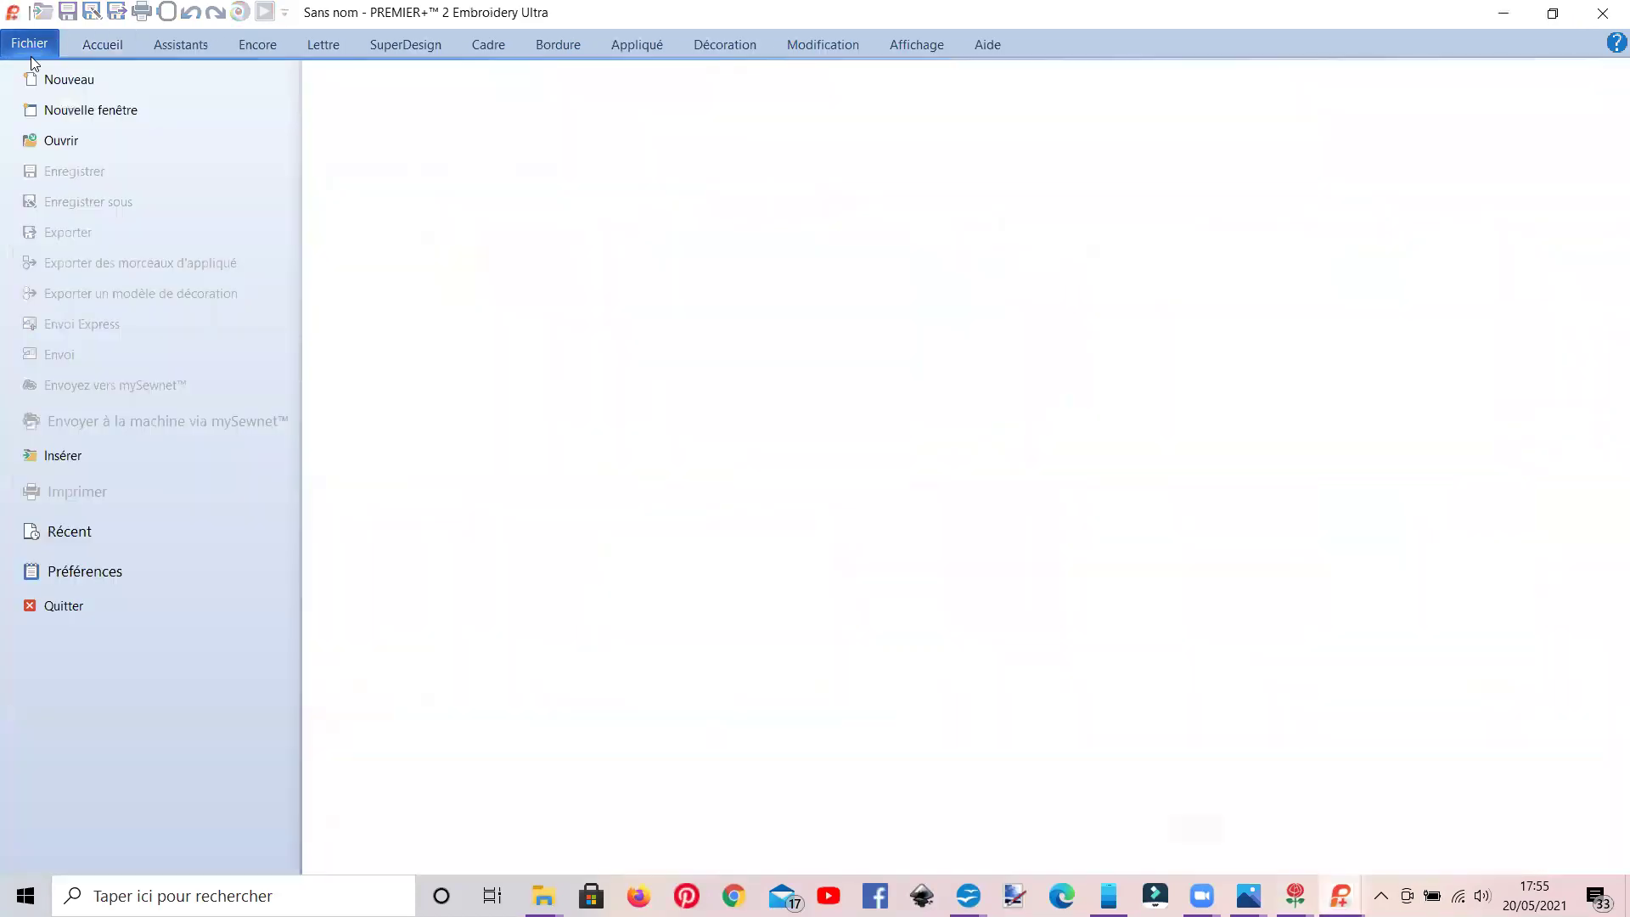
click(51, 138)
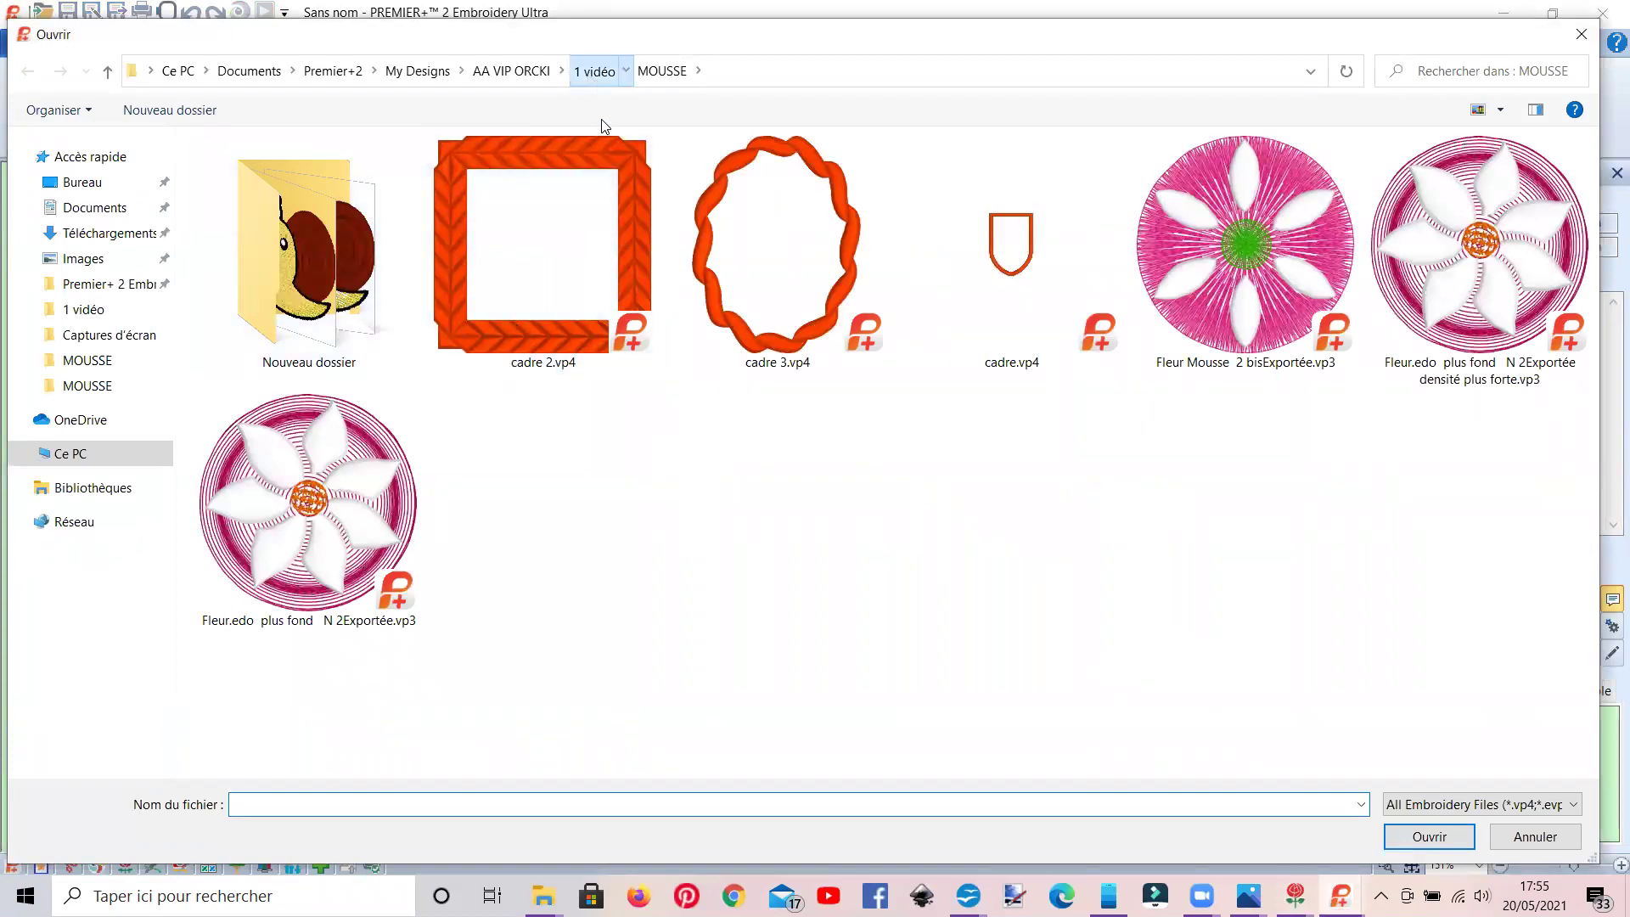
click(593, 71)
scroll(737, 380, down, 15)
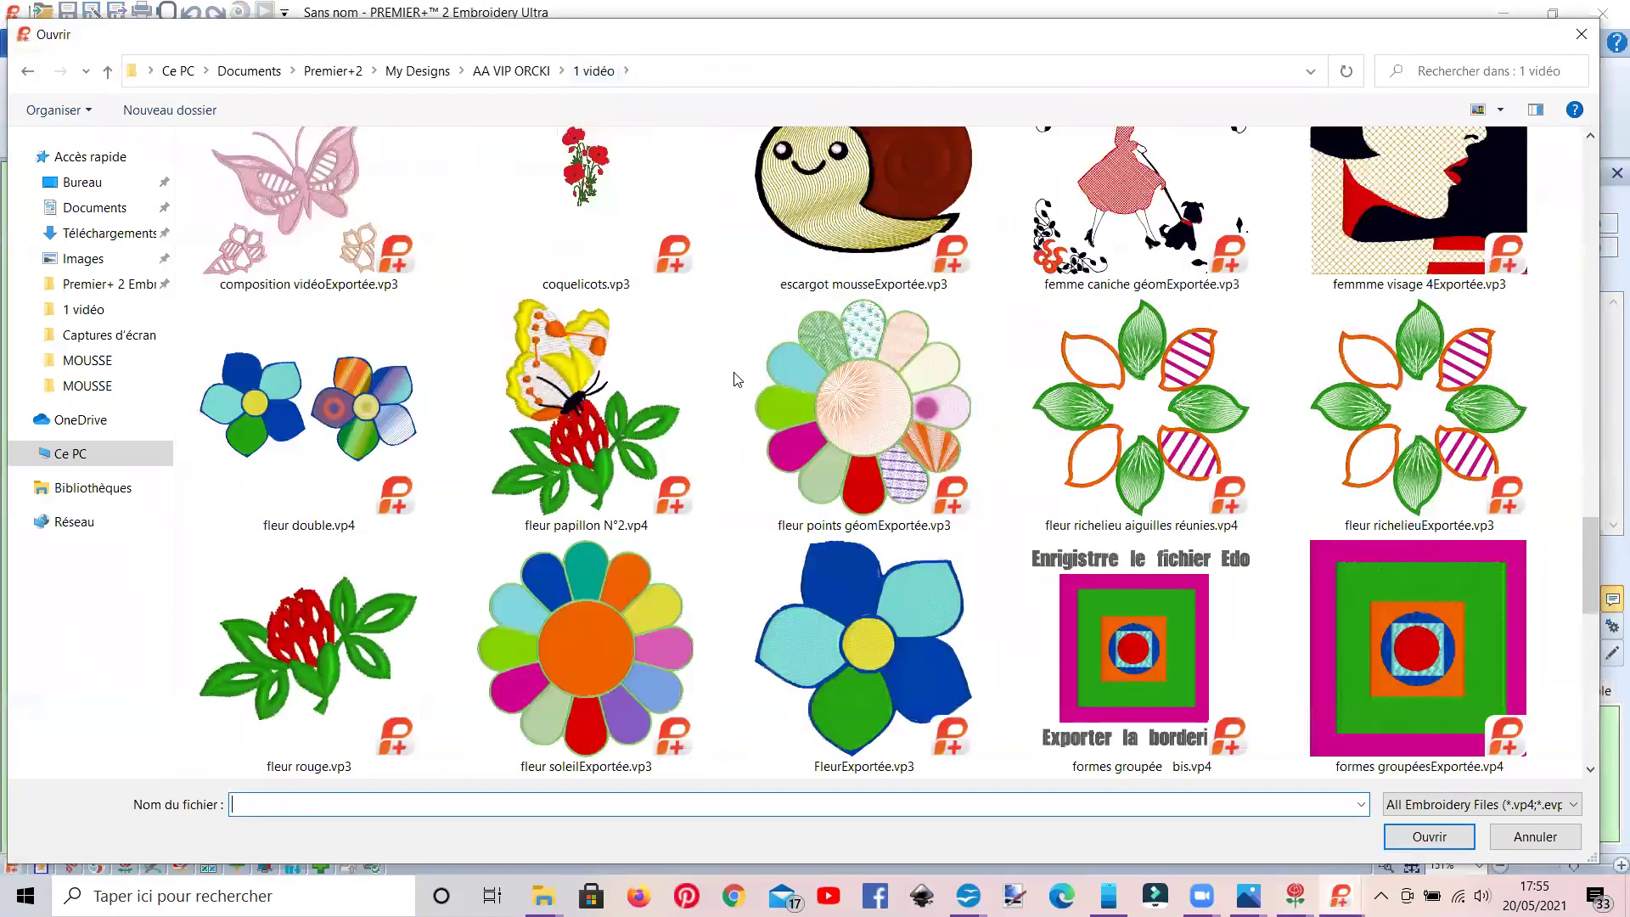
click(914, 218)
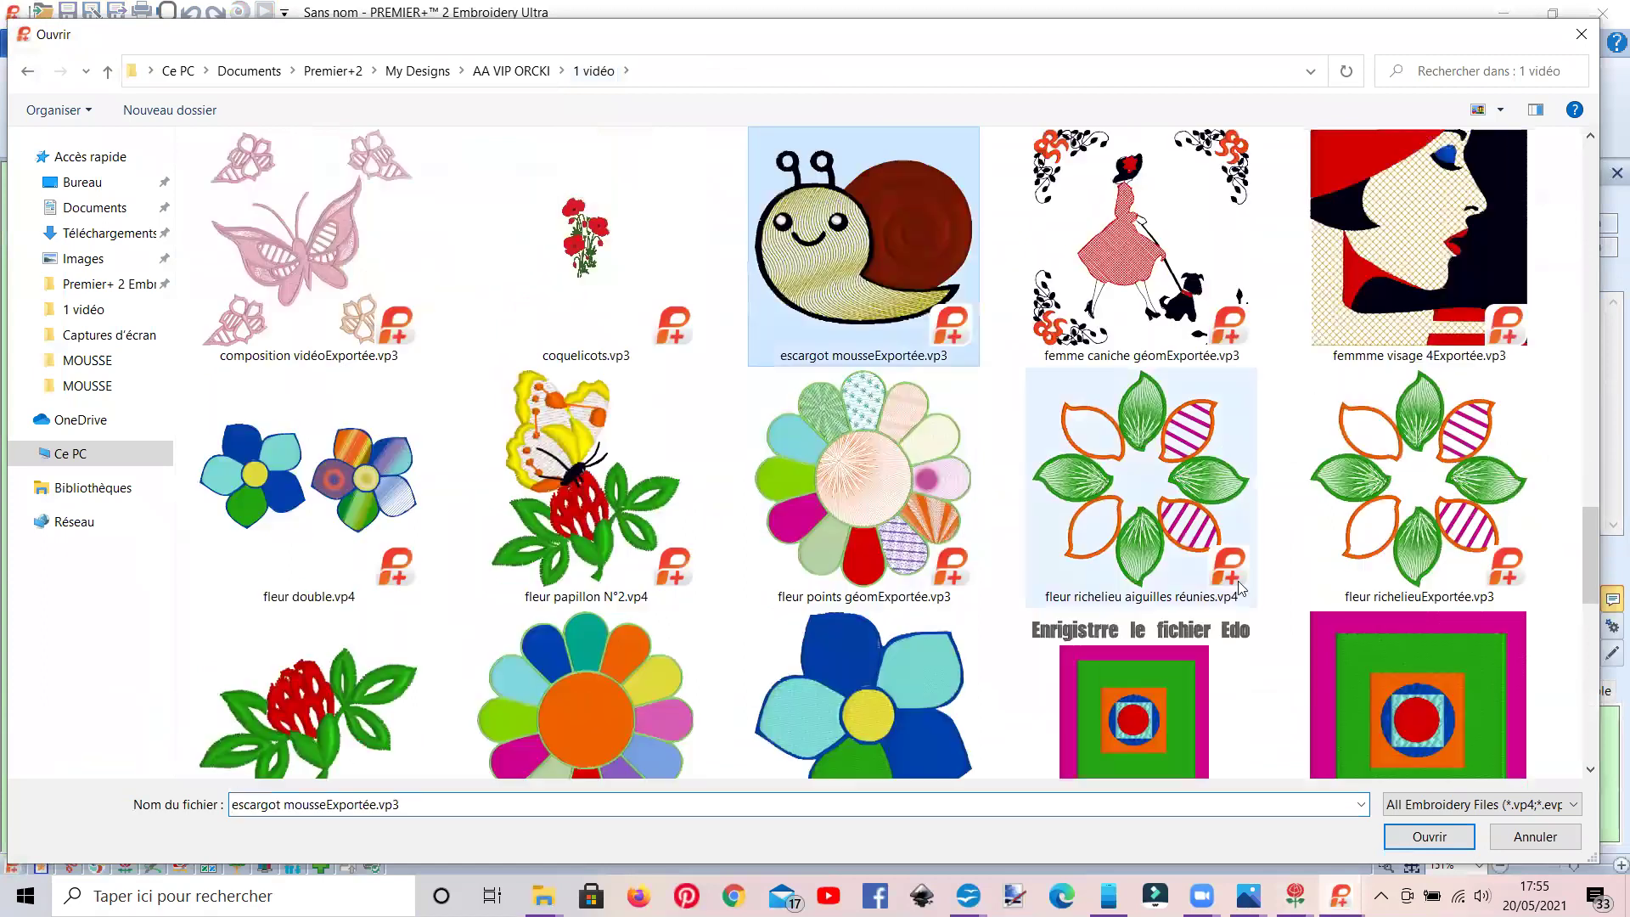
click(1410, 838)
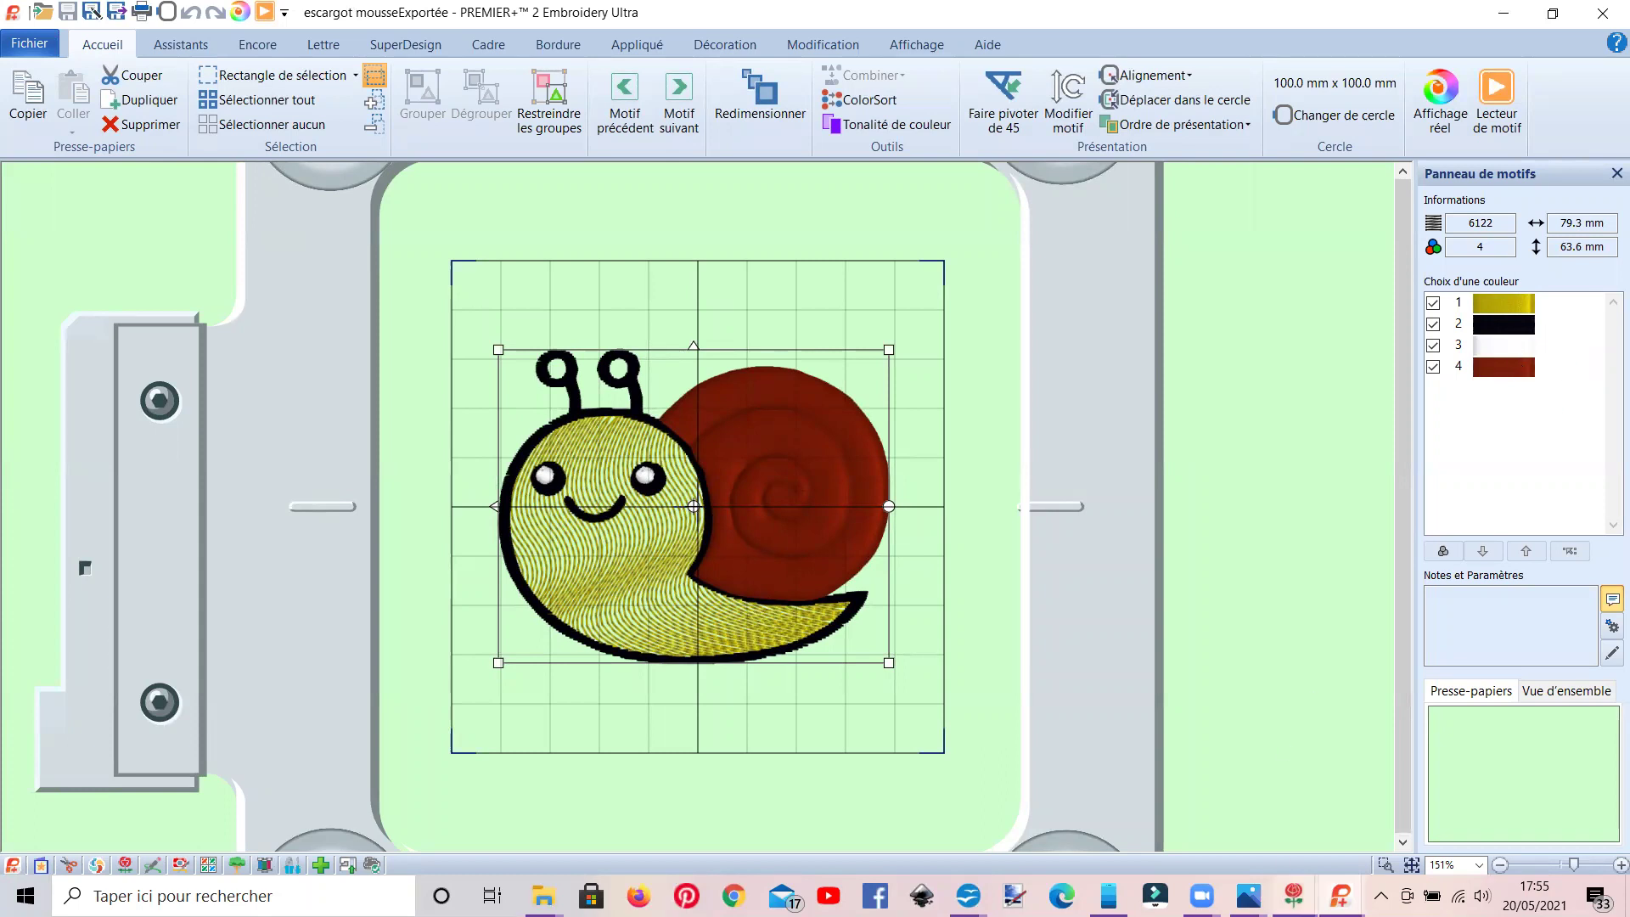
Compare the original snail design's thread colour list in PREMIER+ 2 Create with the exported file's list in Embroidery Ultra.
mouse_move(1294, 896)
click(1519, 811)
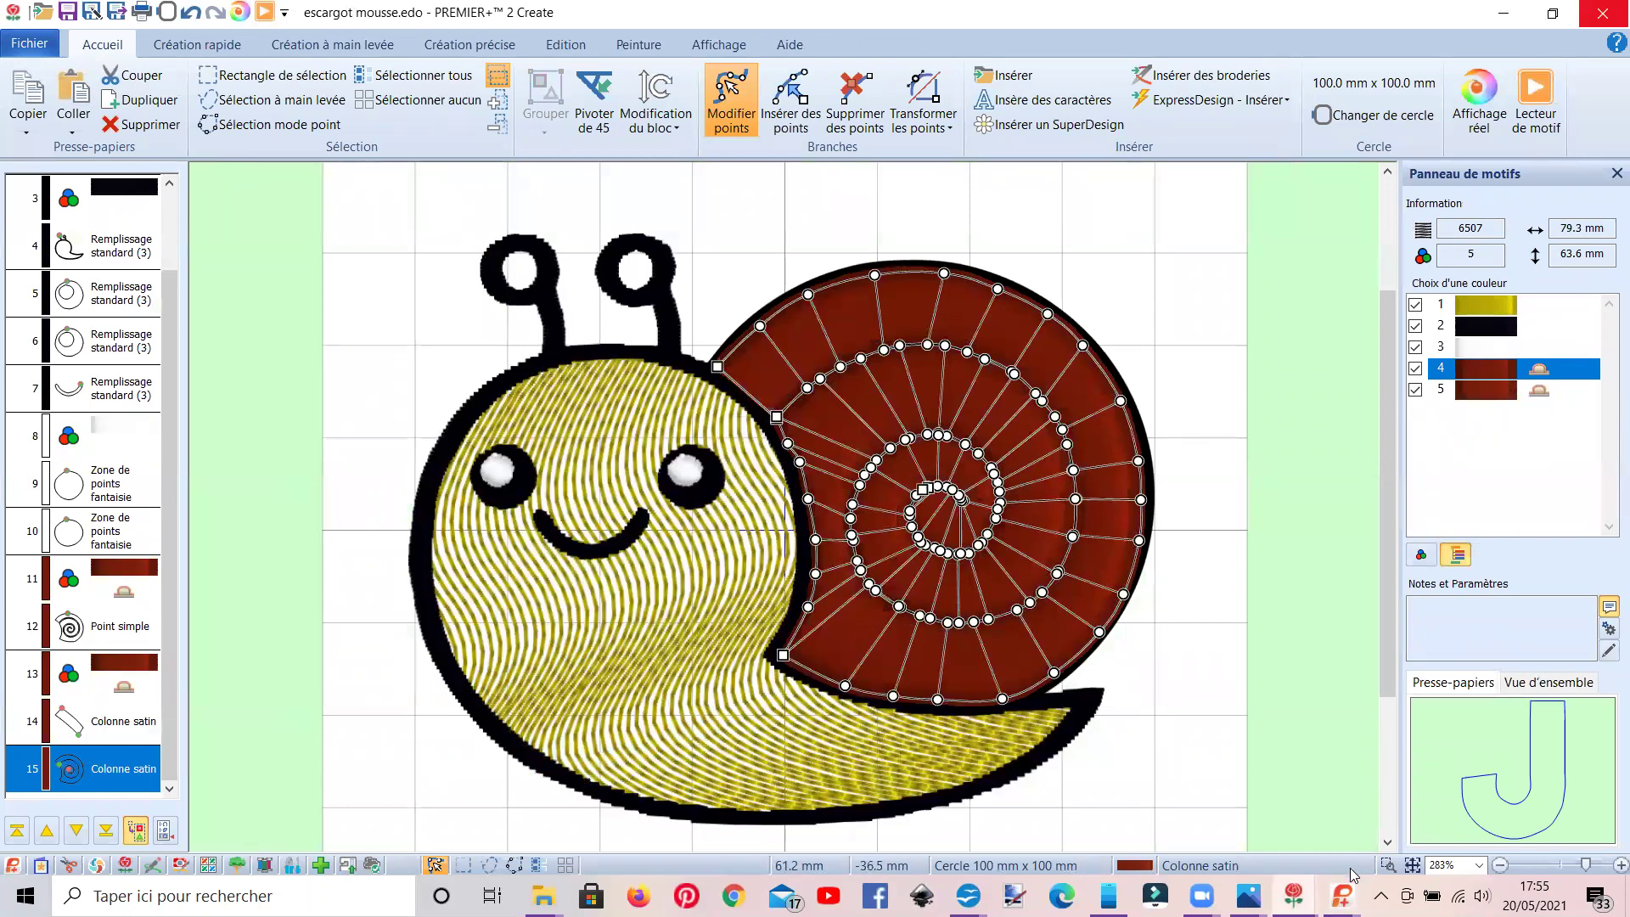
mouse_move(1341, 896)
click(1459, 827)
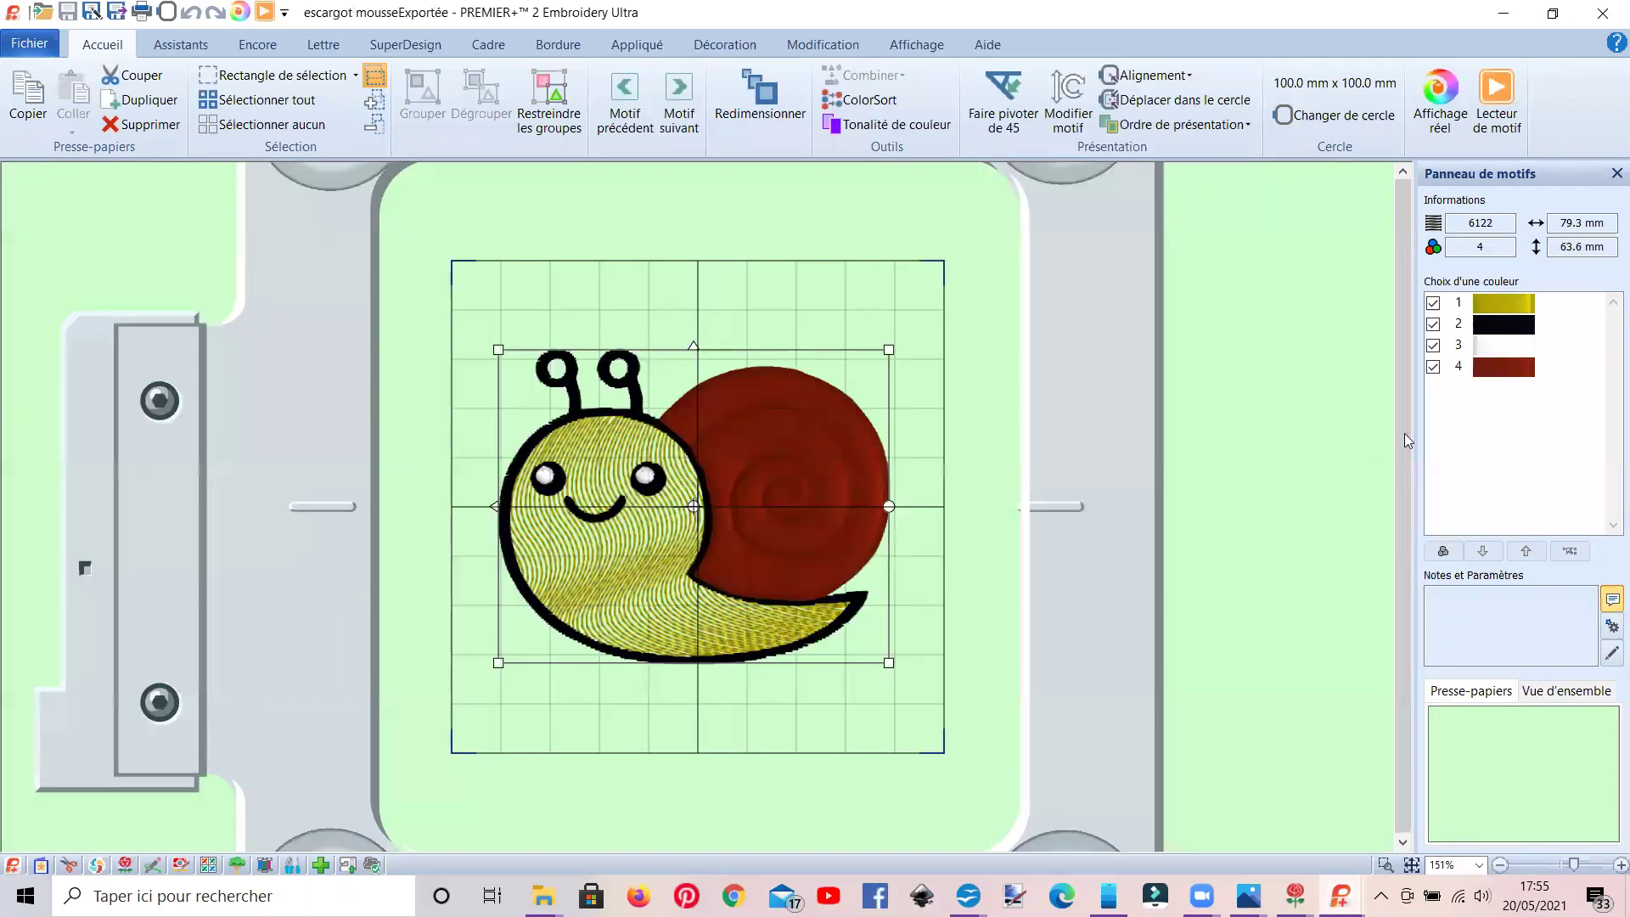
Enable Puffy Foam with a 3 mm size for the exported snail's brown thread, colour 4, and dismiss the mail notification.
click(1497, 373)
double_click(1497, 373)
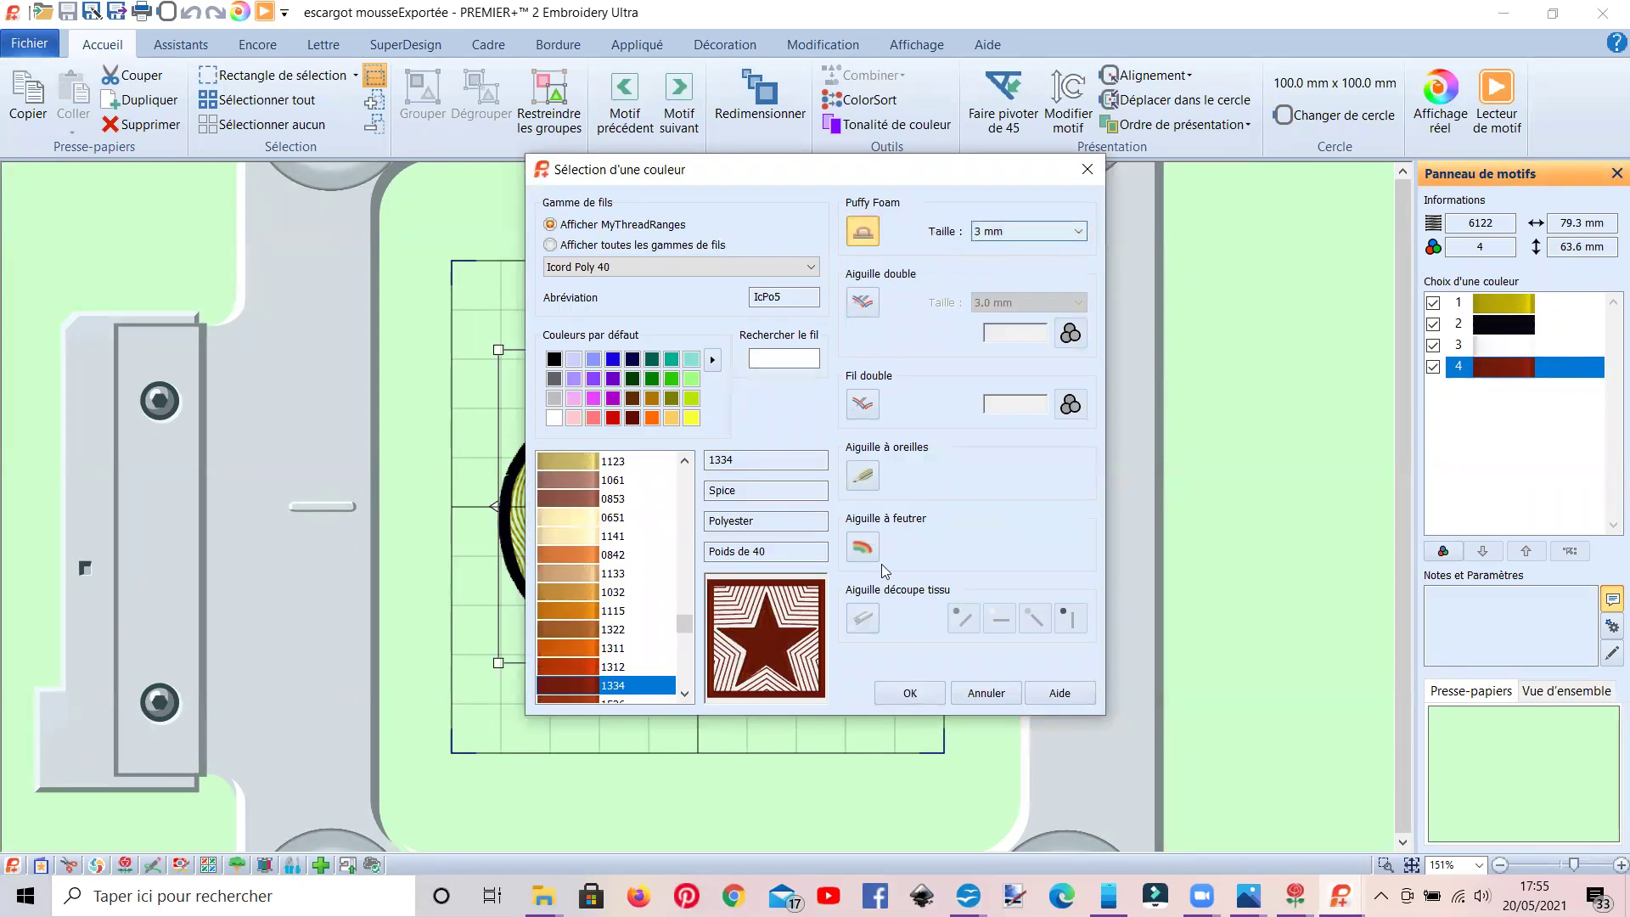
click(910, 692)
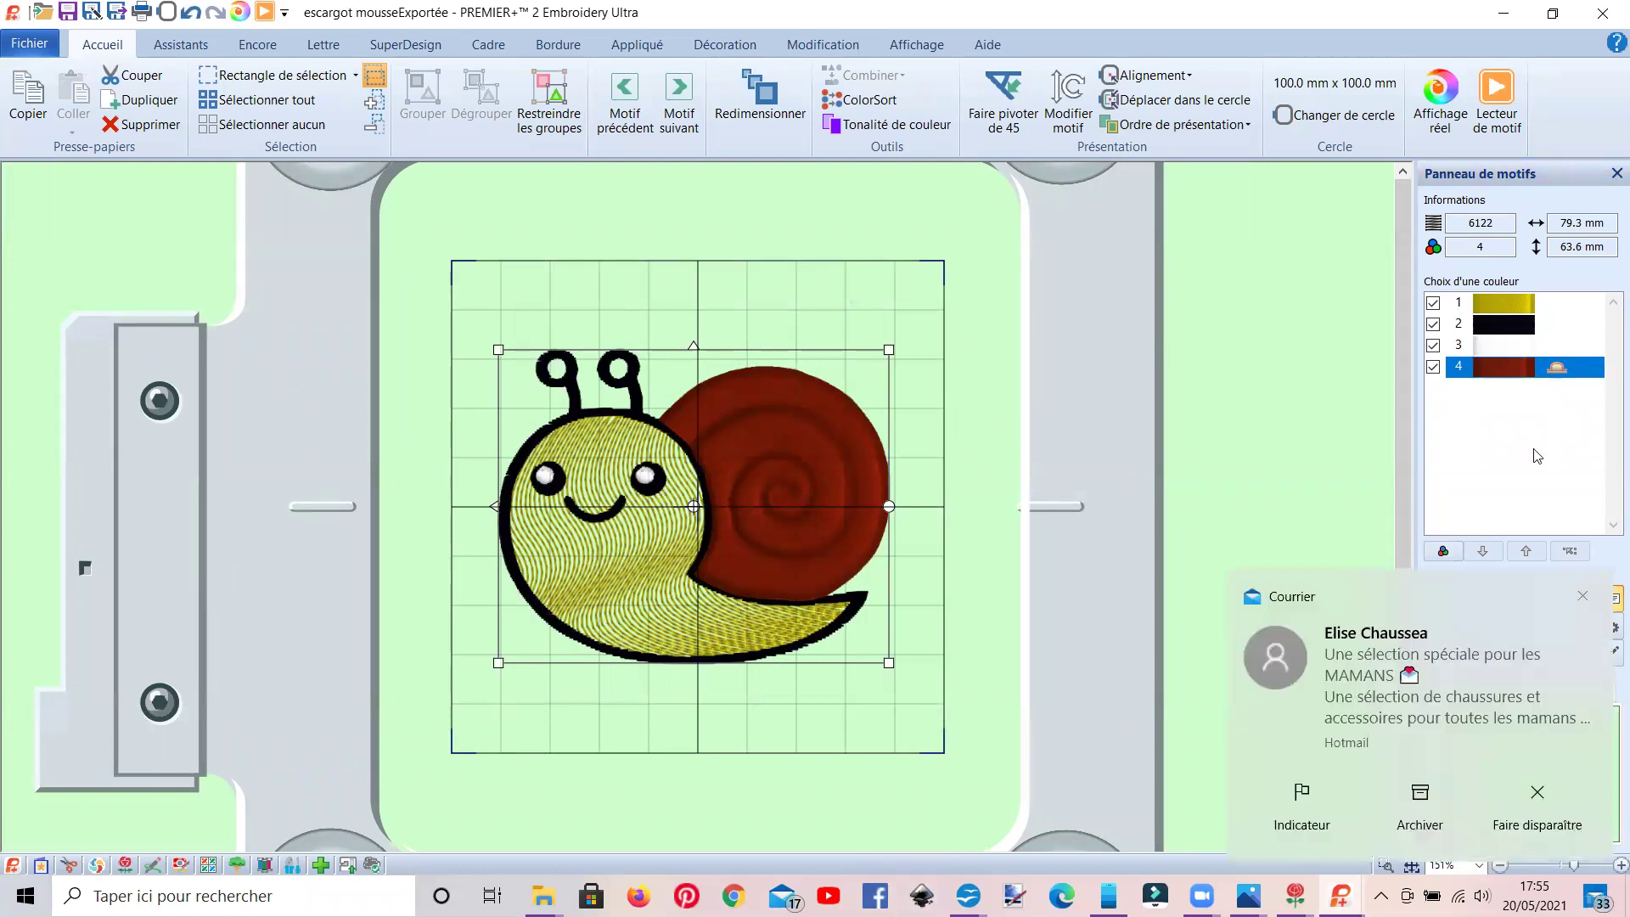
click(1592, 599)
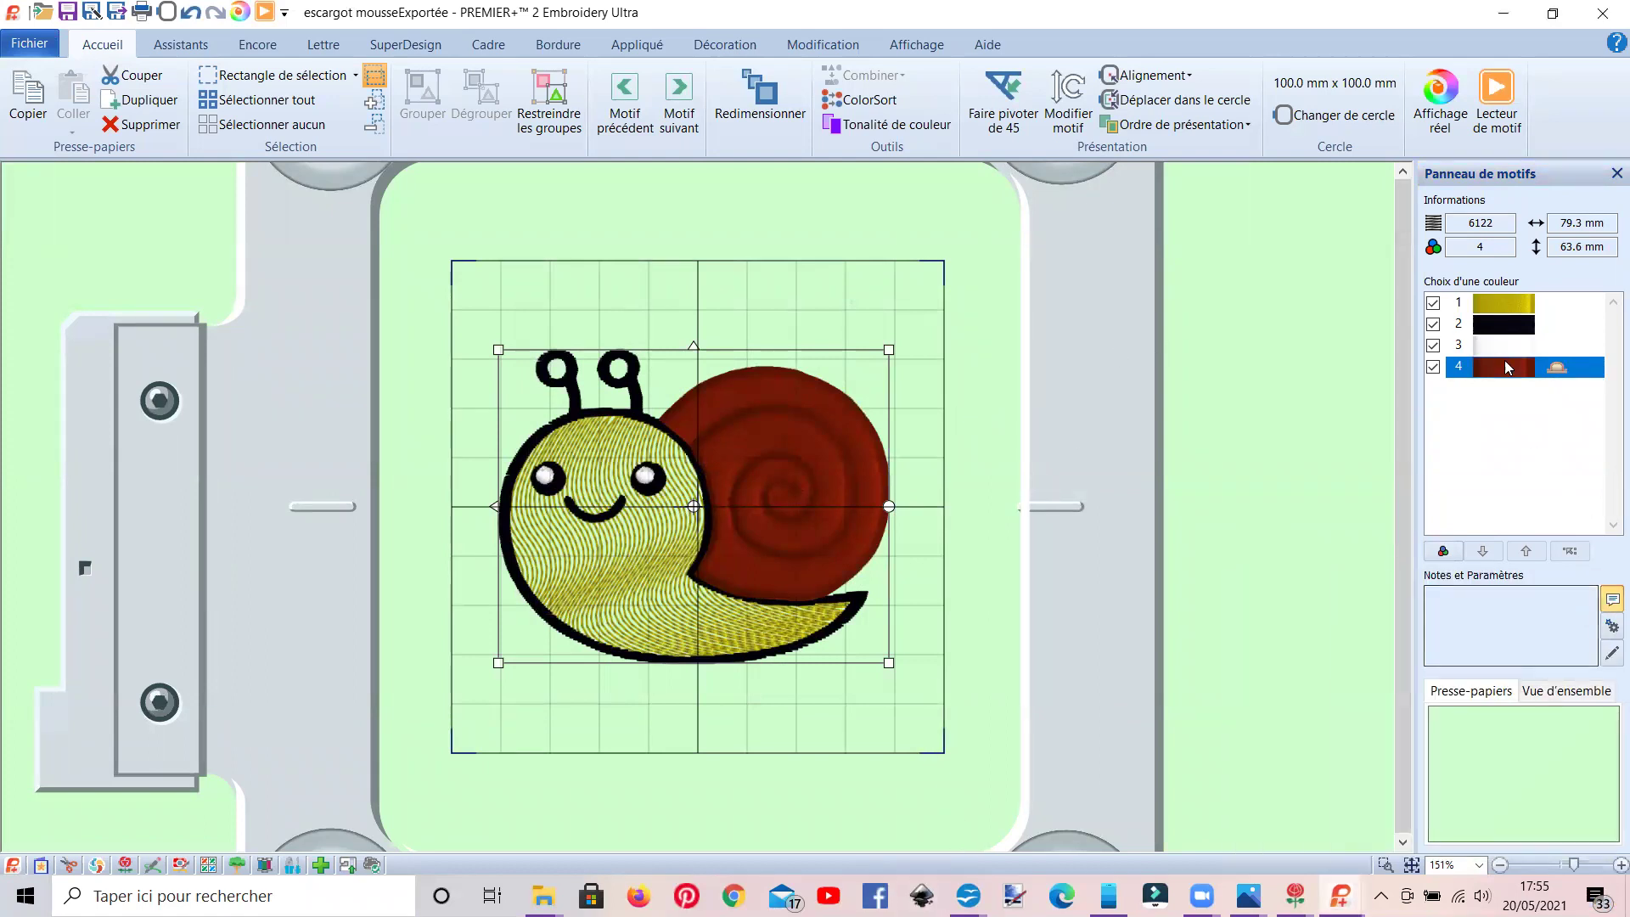
Enable Puffy Foam for the exported snail's white thread, colour 3.
double_click(1499, 345)
click(862, 231)
click(908, 693)
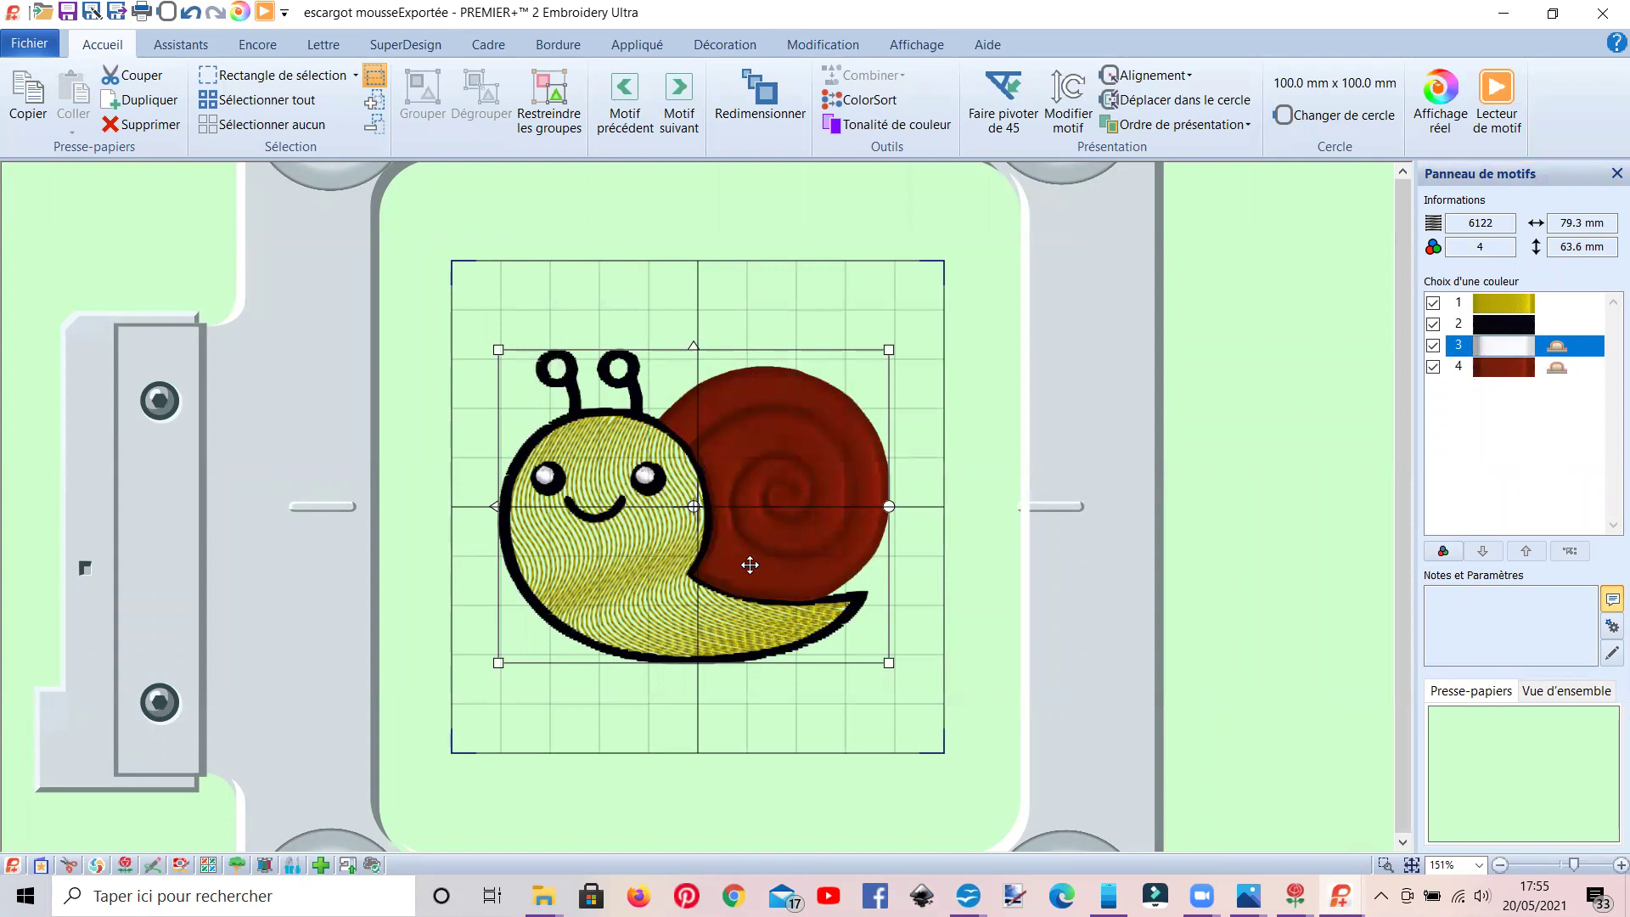
Switch to escargot mousse.edo in PREMIER+ 2 Create and export it in Husqvarna Viking / Pfaff .vp4 format as escargot mousseExportée.vp4 in the 1 vidéo folder.
click(1294, 895)
click(1536, 817)
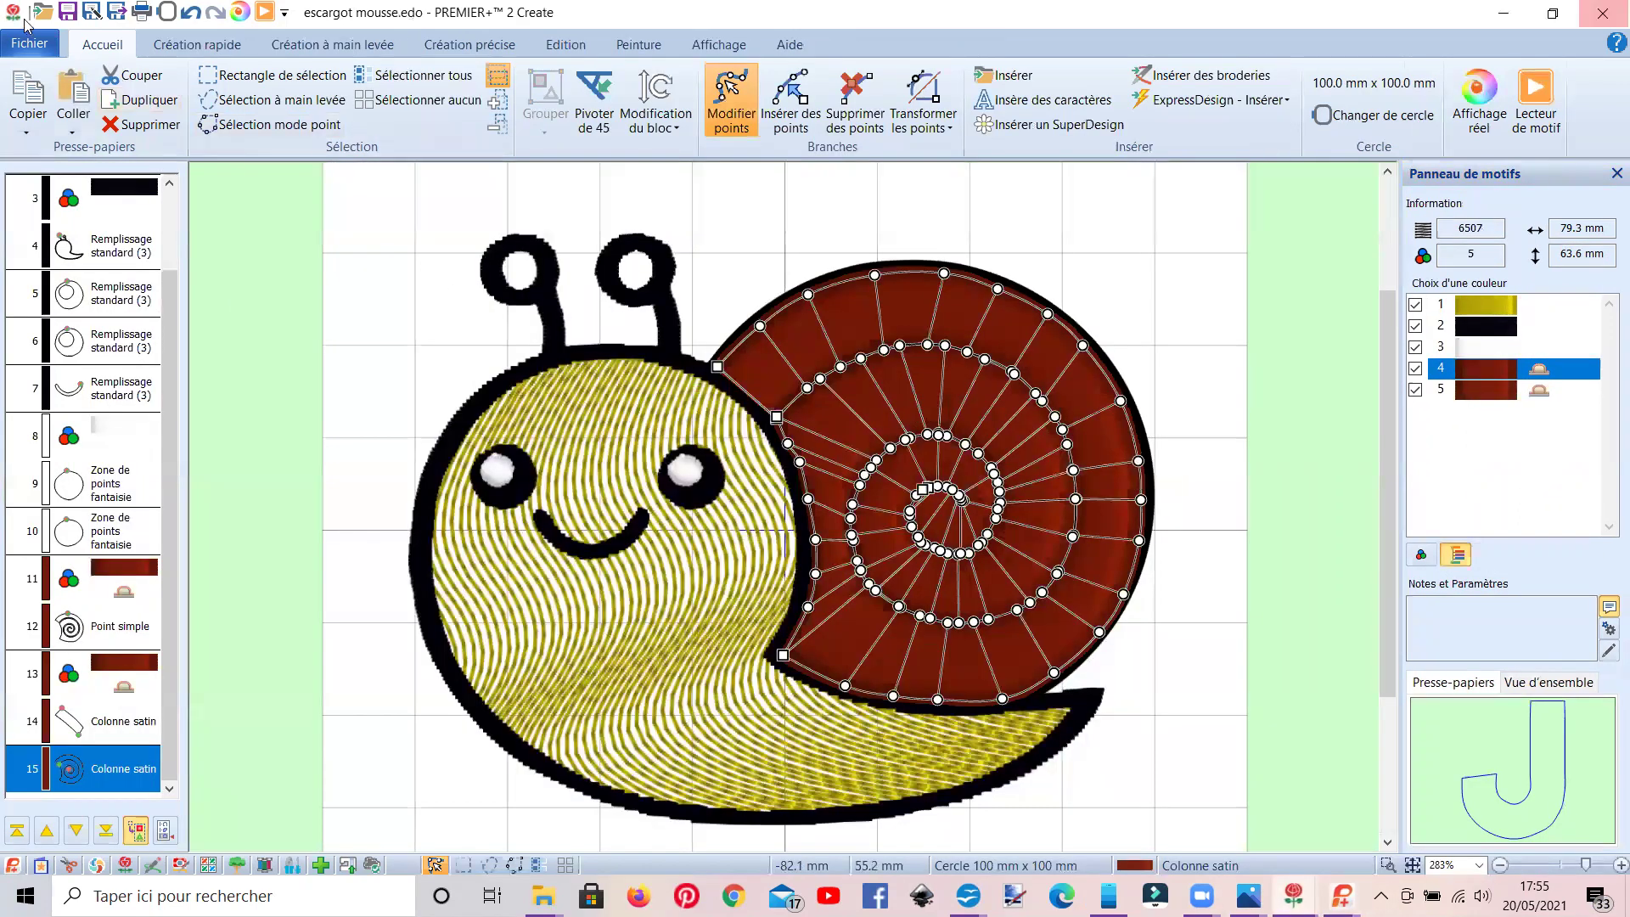
click(29, 44)
click(102, 232)
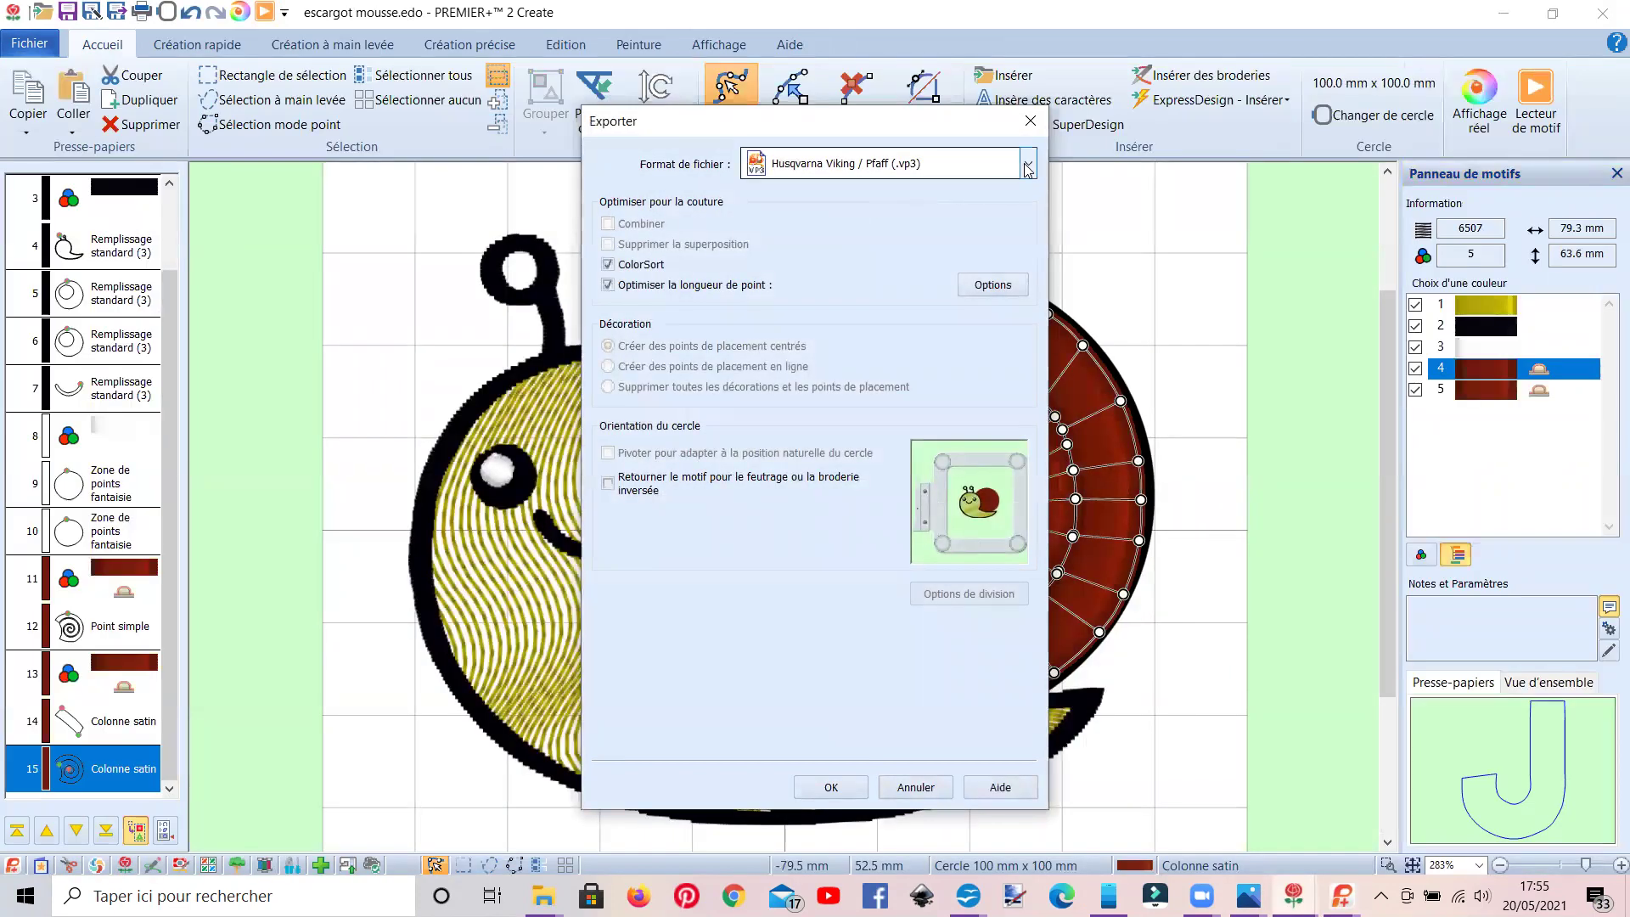
click(976, 165)
click(906, 195)
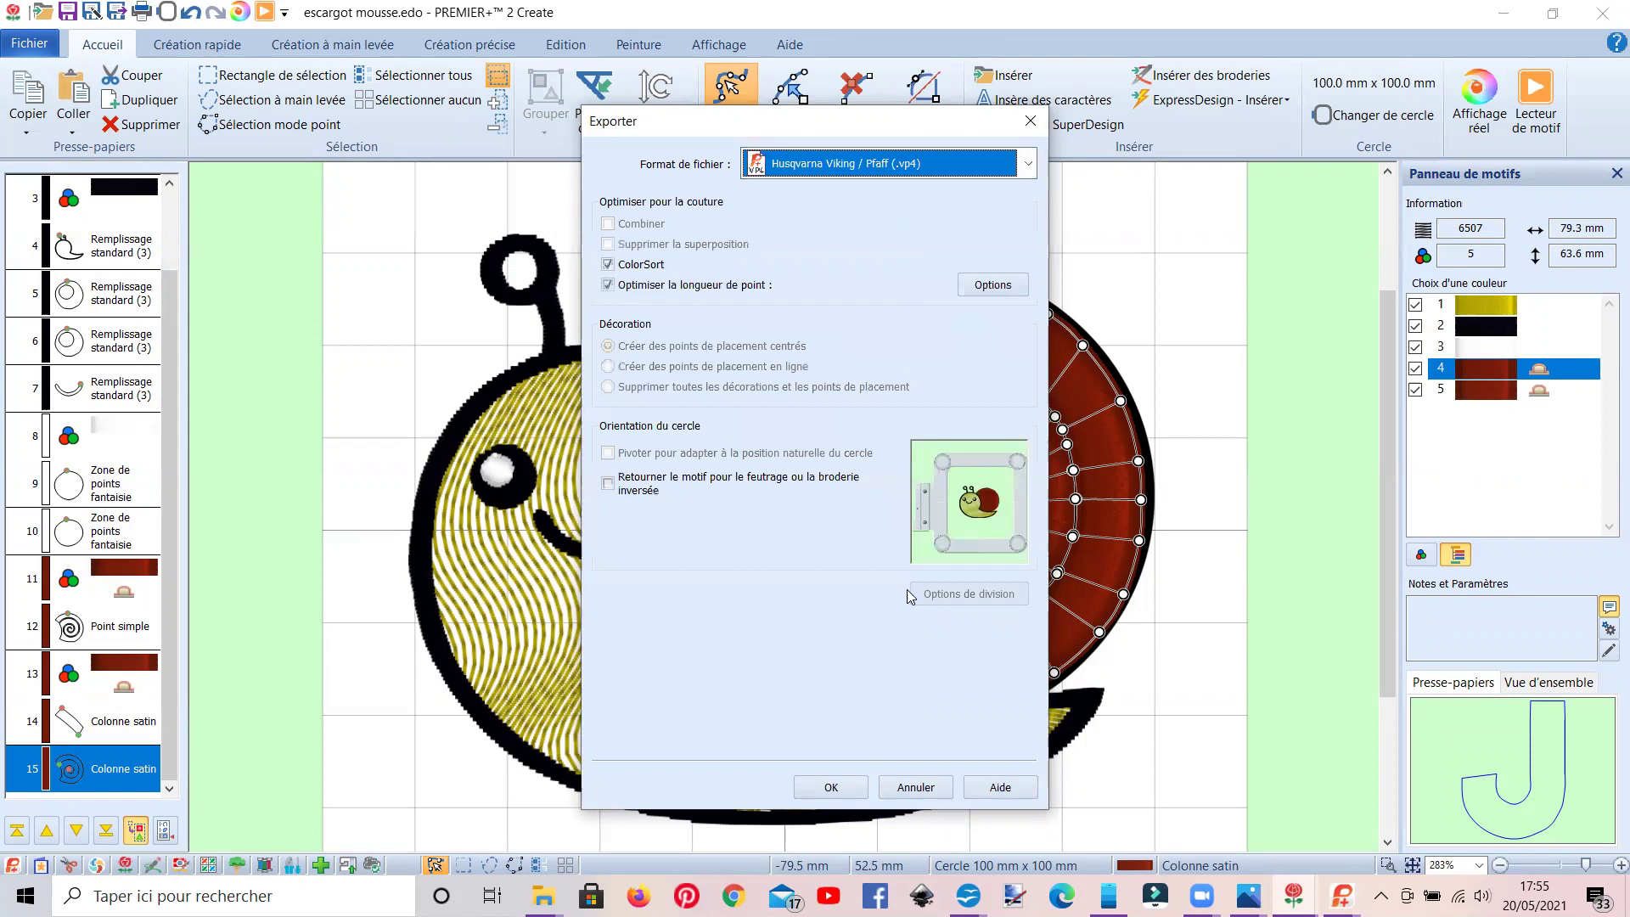
click(831, 788)
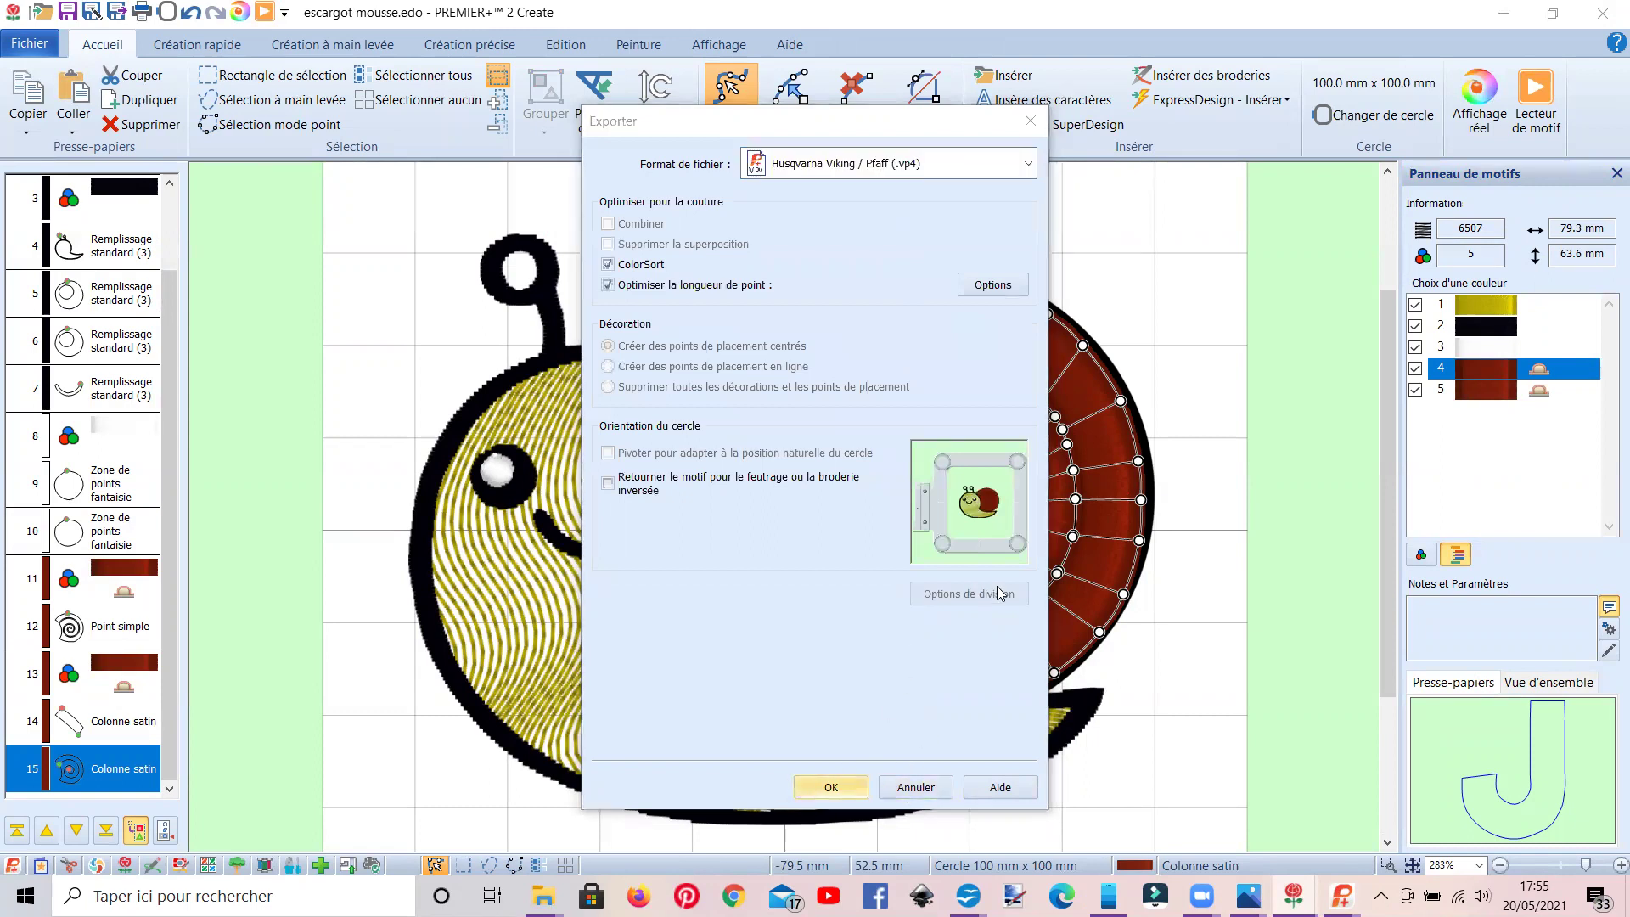
scroll(1019, 506, down, 6)
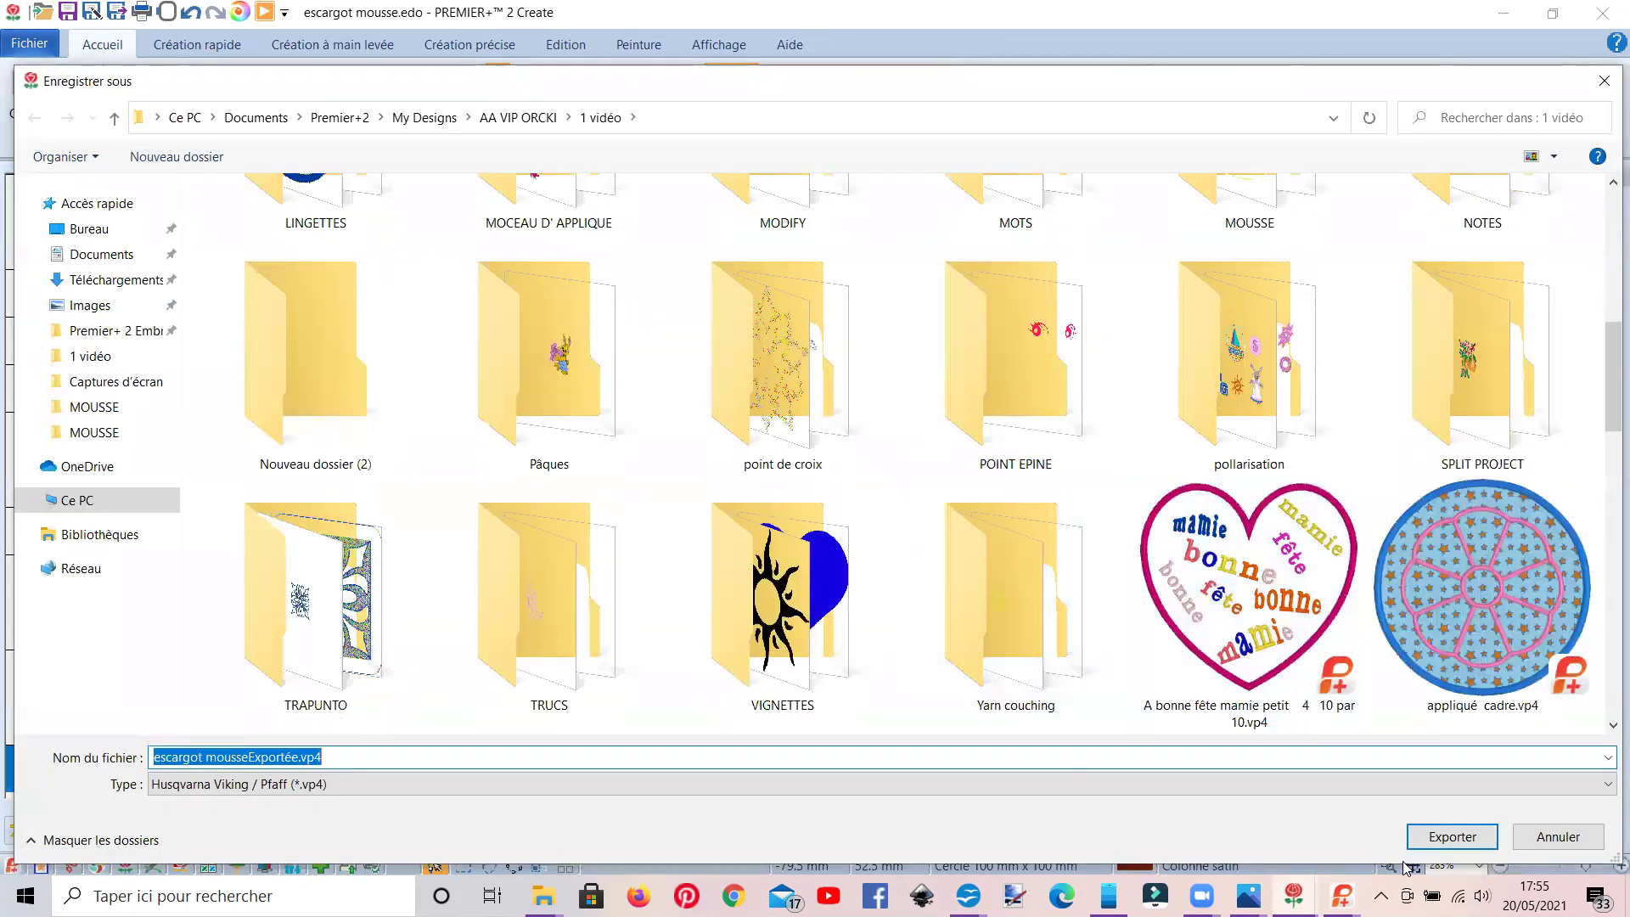
key(Return)
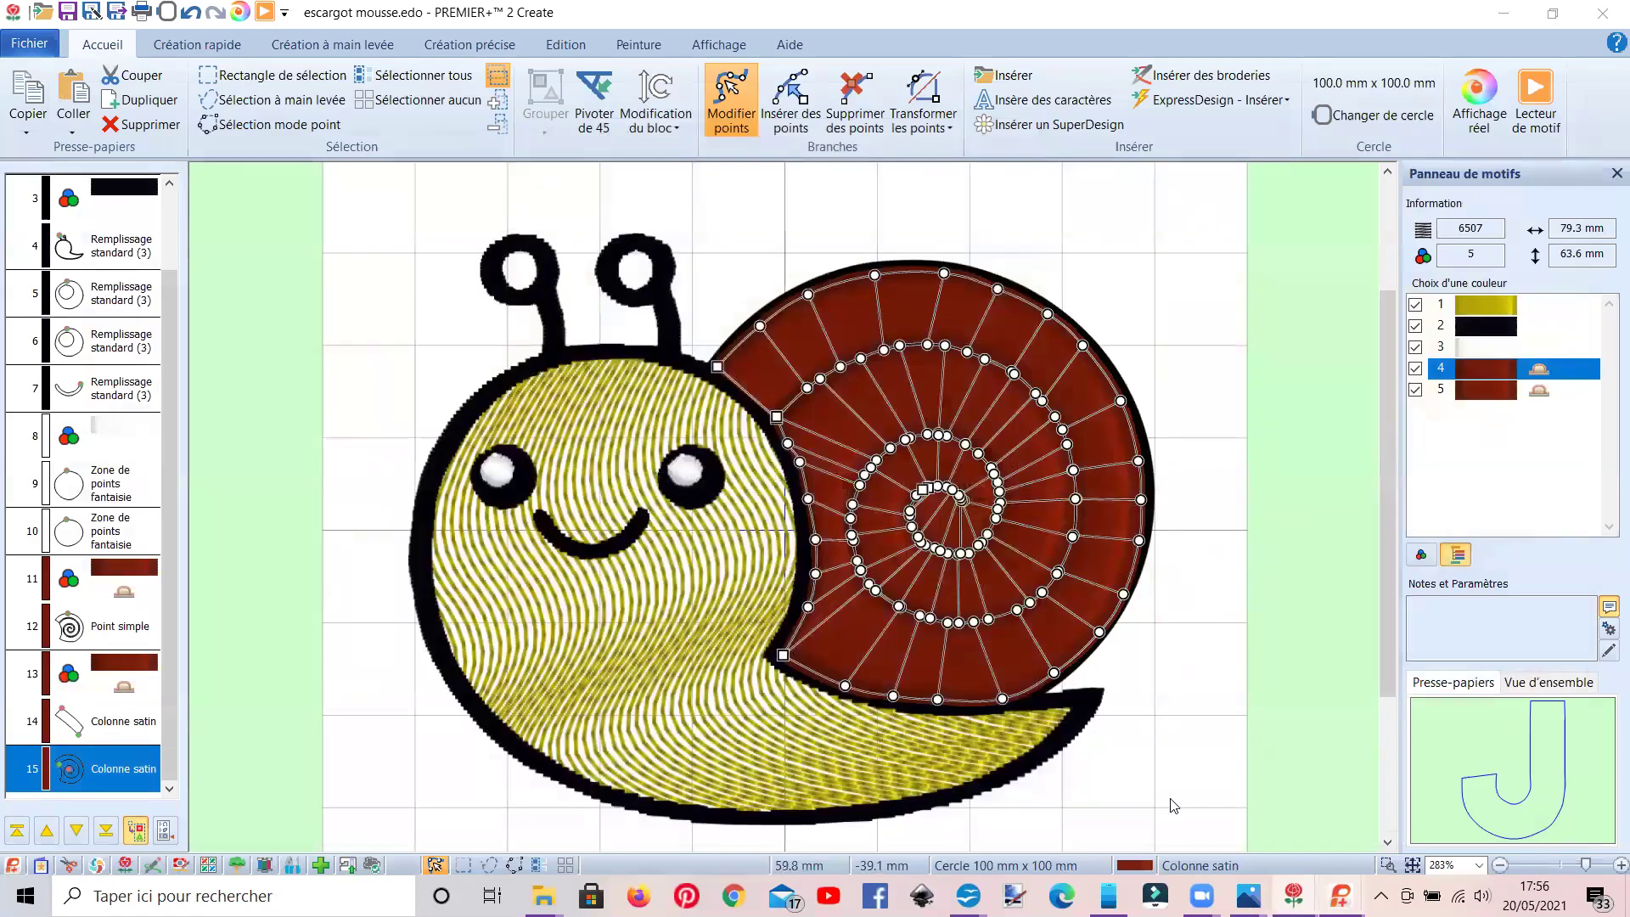
In PREMIER+ 2 Embroidery Ultra, delete the current snail design and open escargot mousseExportée.vp4 from the 1 vidéo folder.
mouse_move(1340, 896)
click(1511, 838)
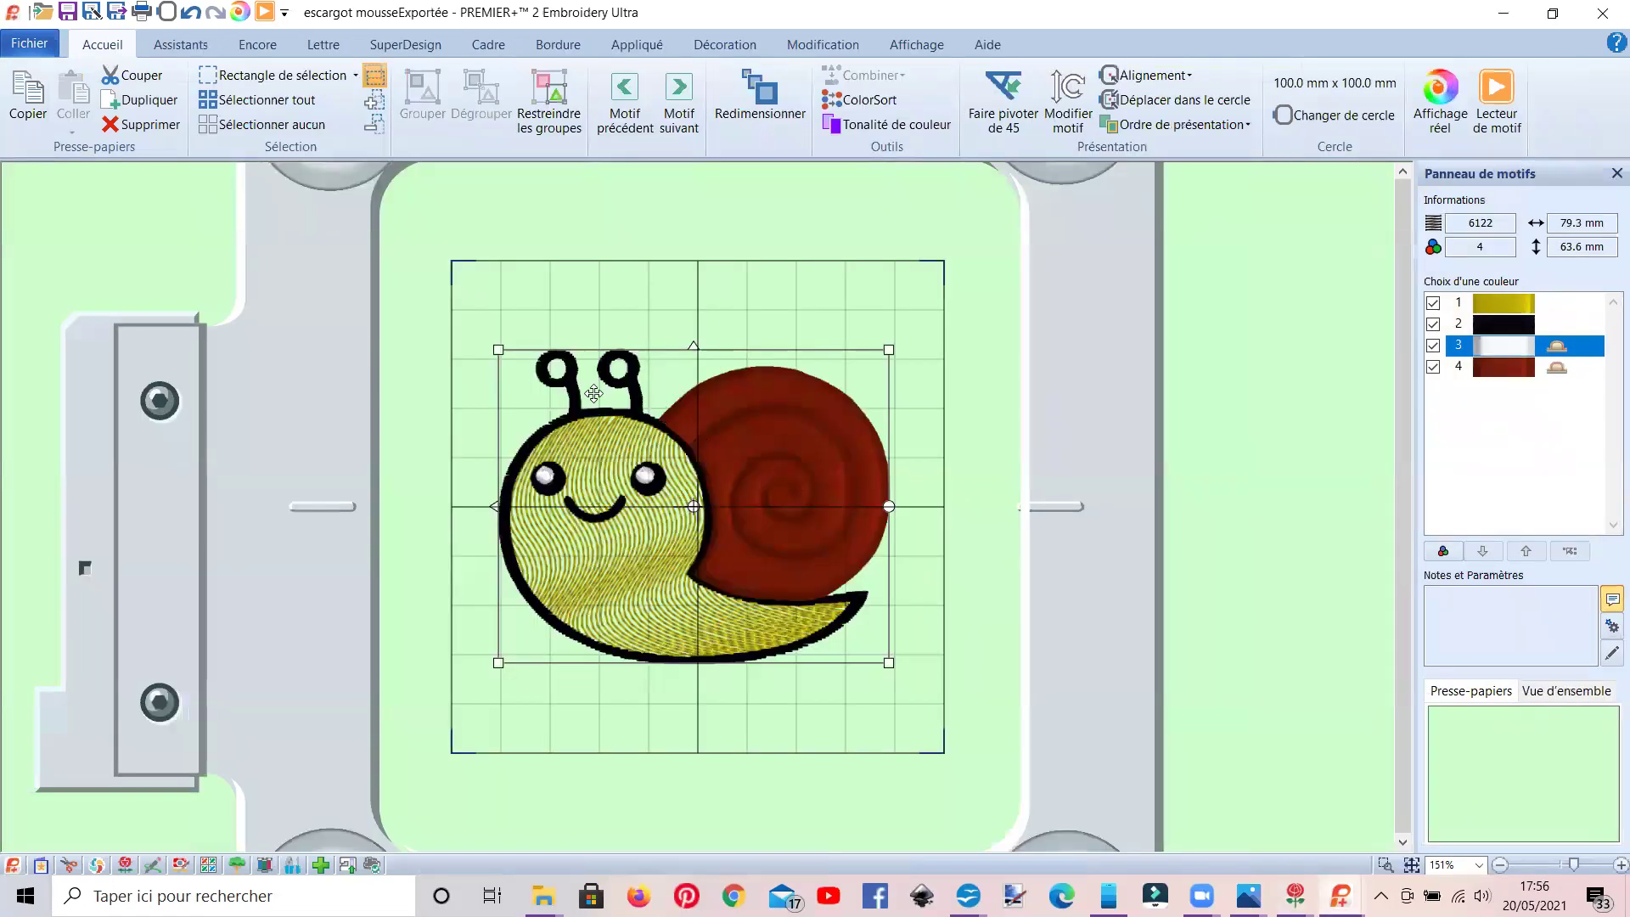
key(Delete)
click(32, 44)
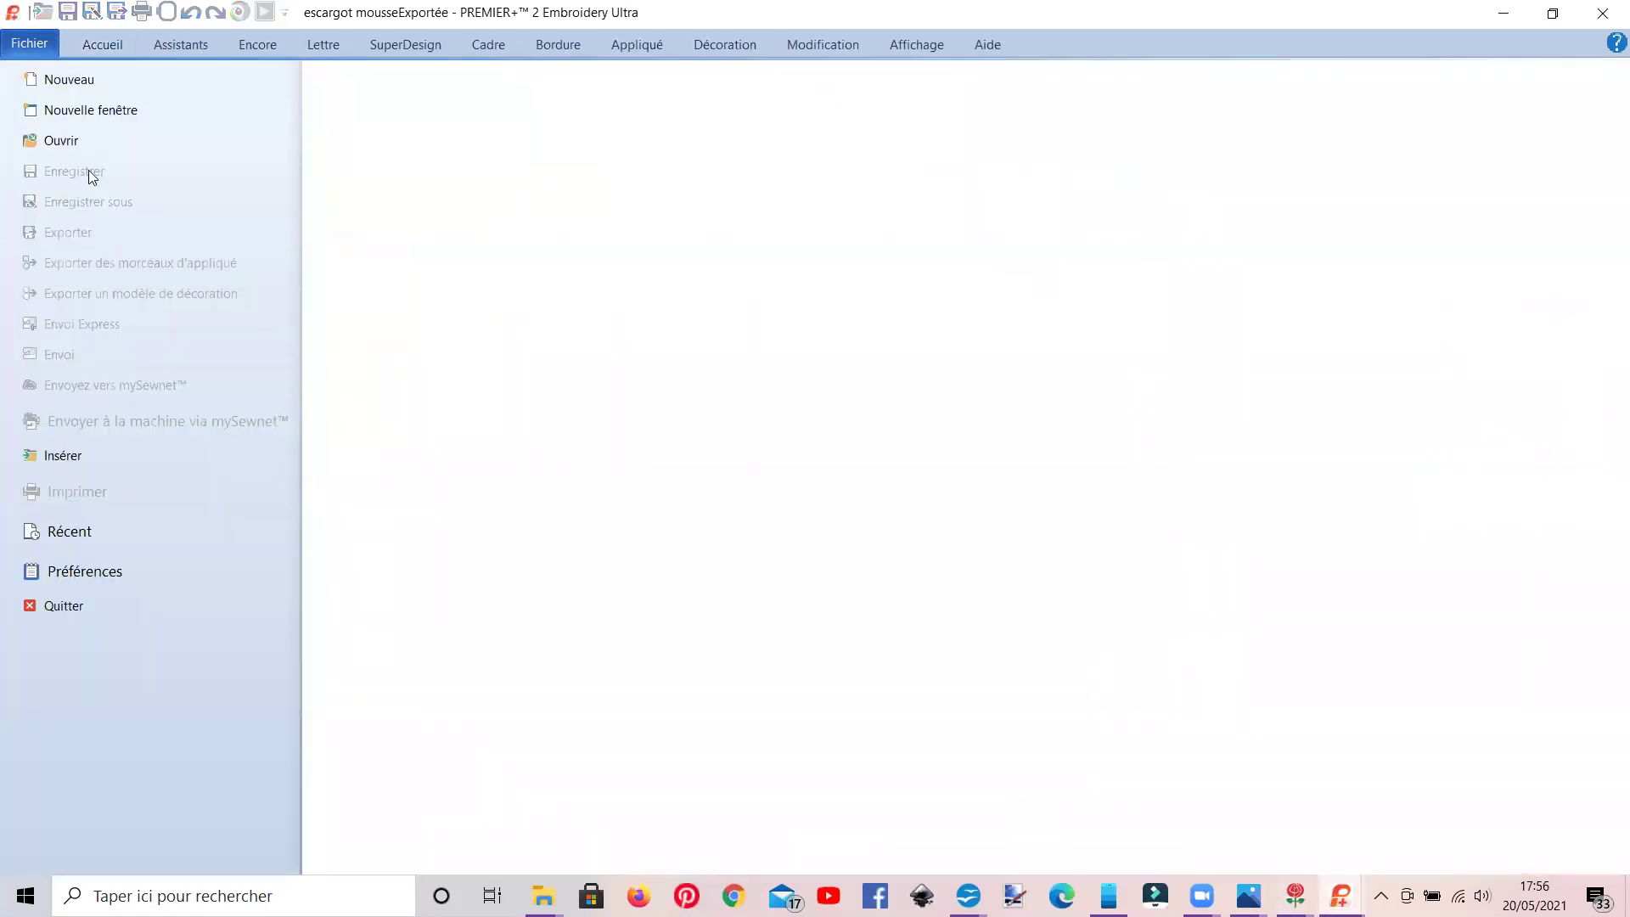
click(85, 140)
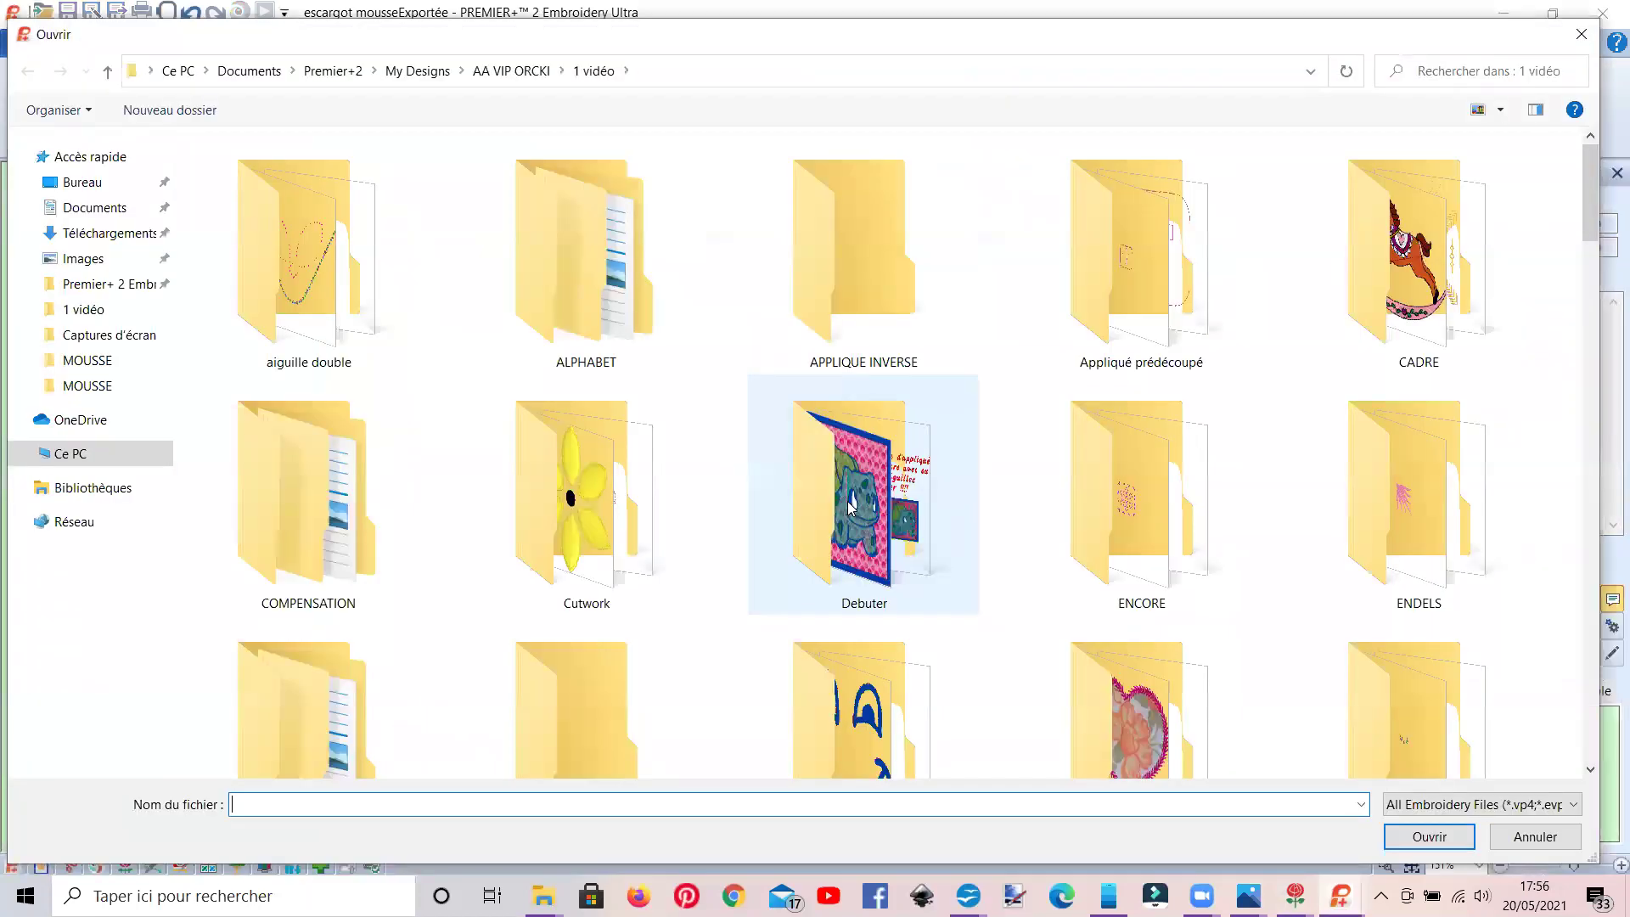
scroll(851, 507, down, 20)
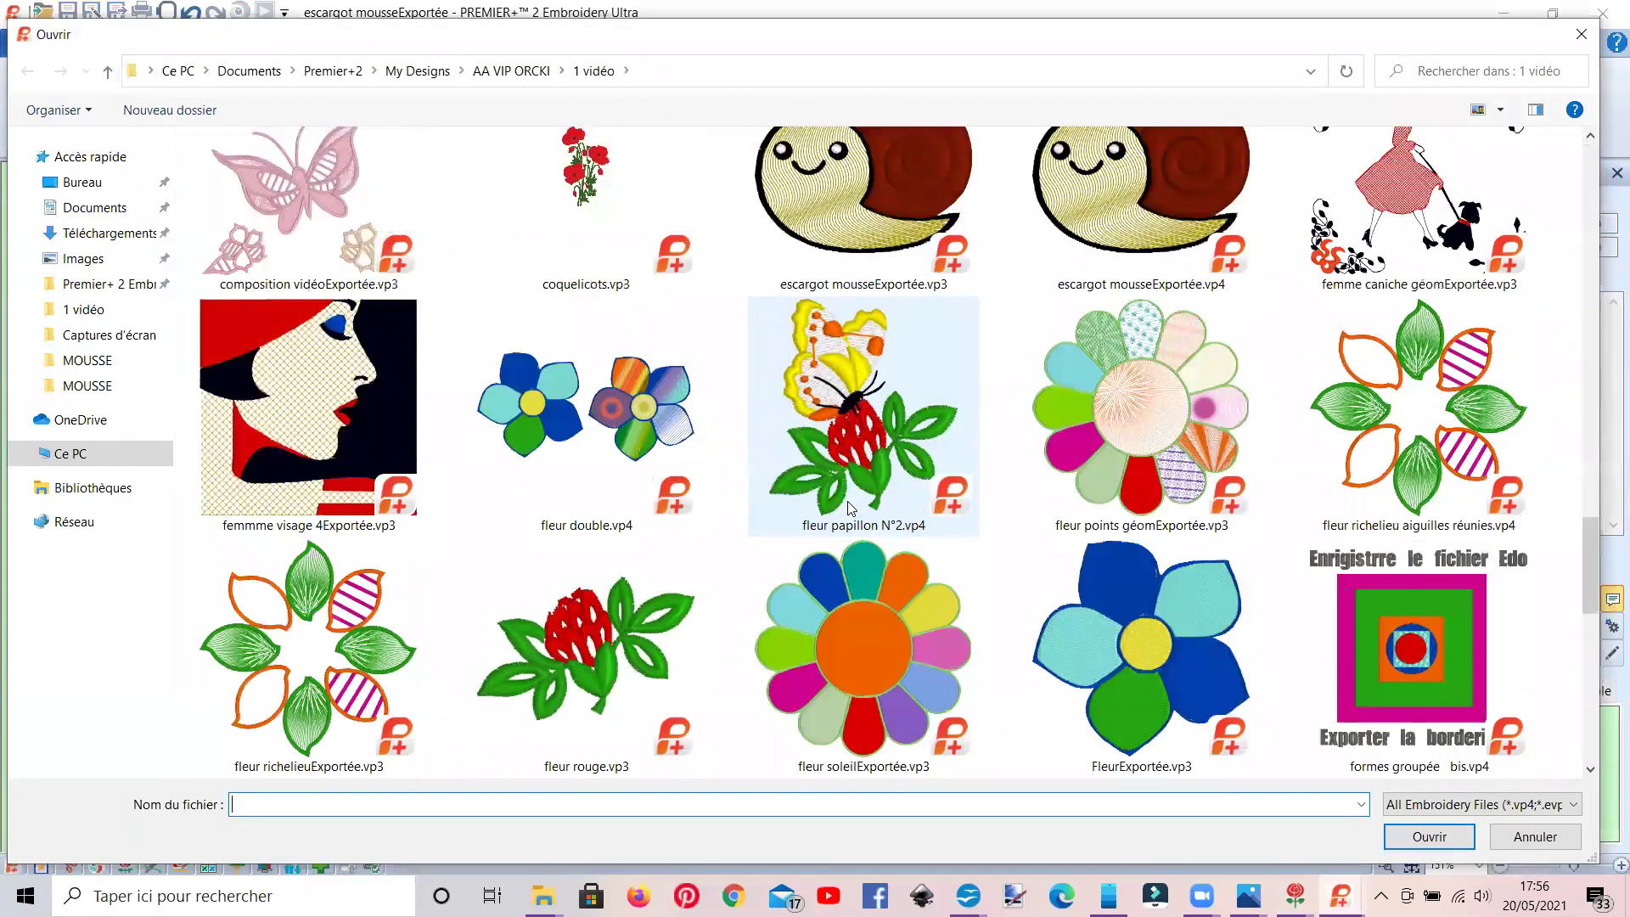
scroll(852, 507, up, 1)
double_click(1142, 273)
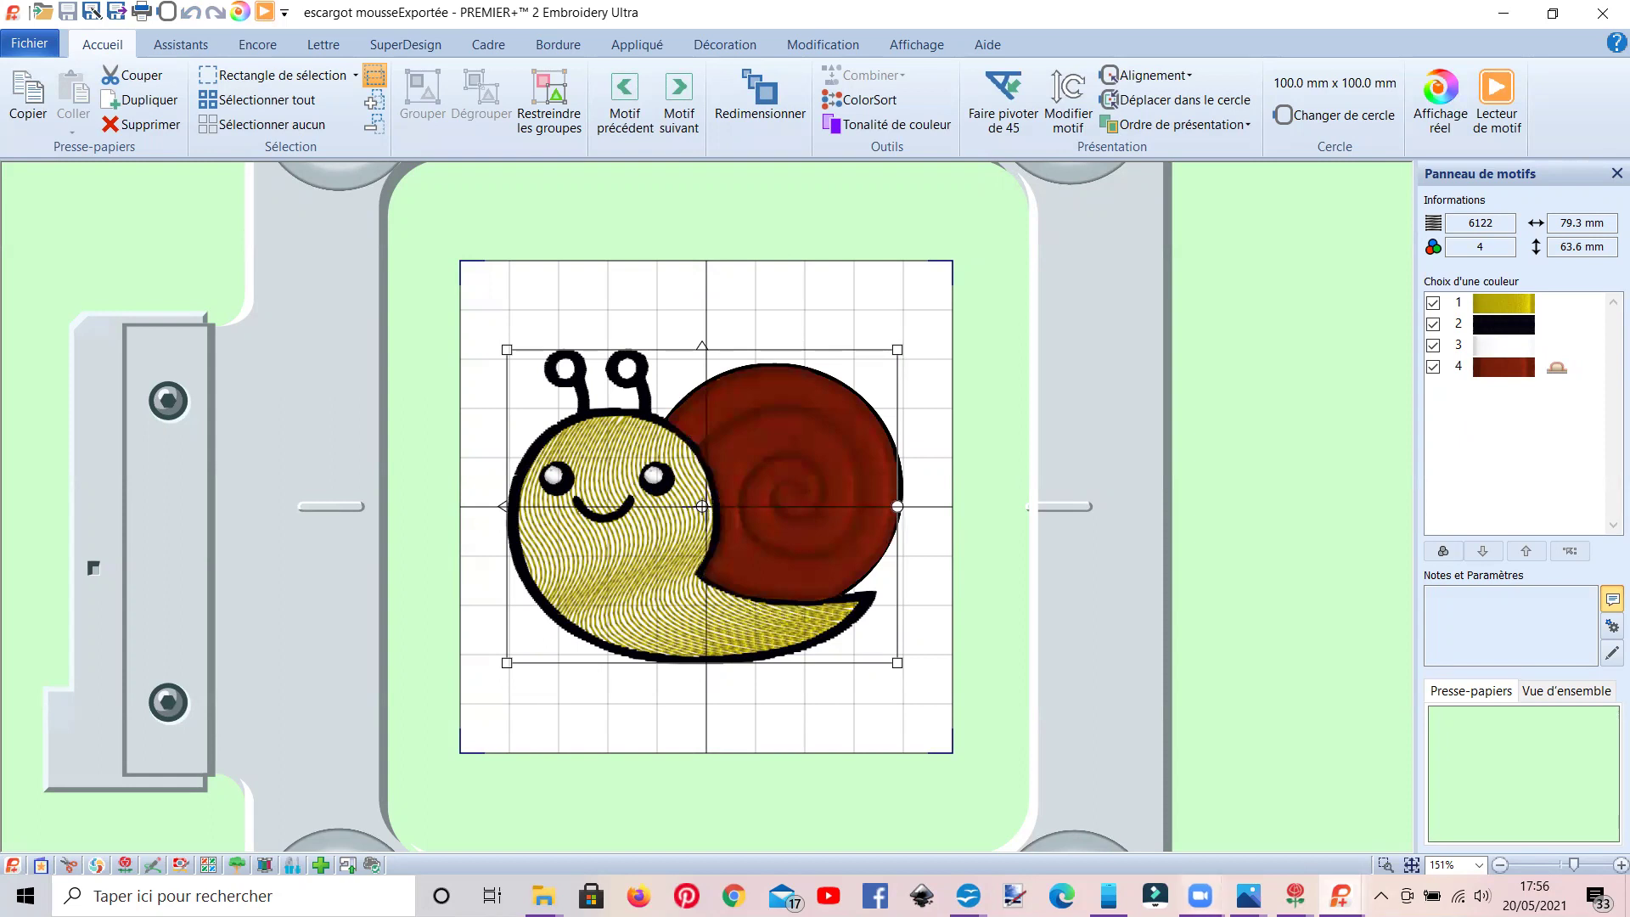
View the Puffy Foam sample image Capture d'écran (431).png in Photos and the Fleur Mousse flower design in PREMIER+ 2 Create.
mouse_move(1247, 896)
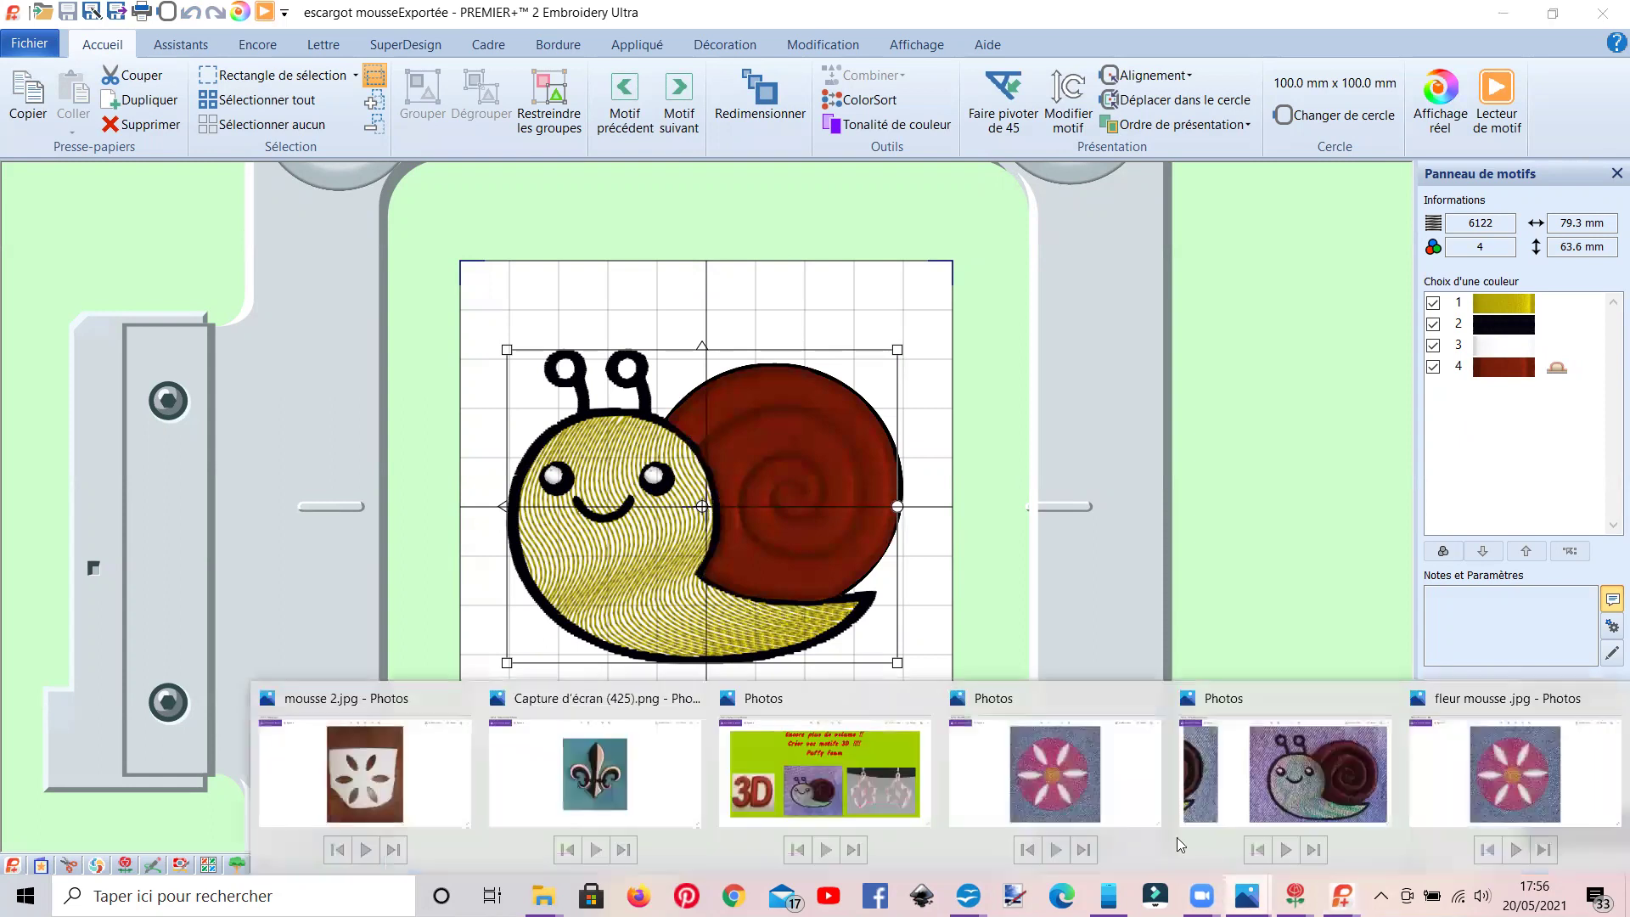
click(828, 754)
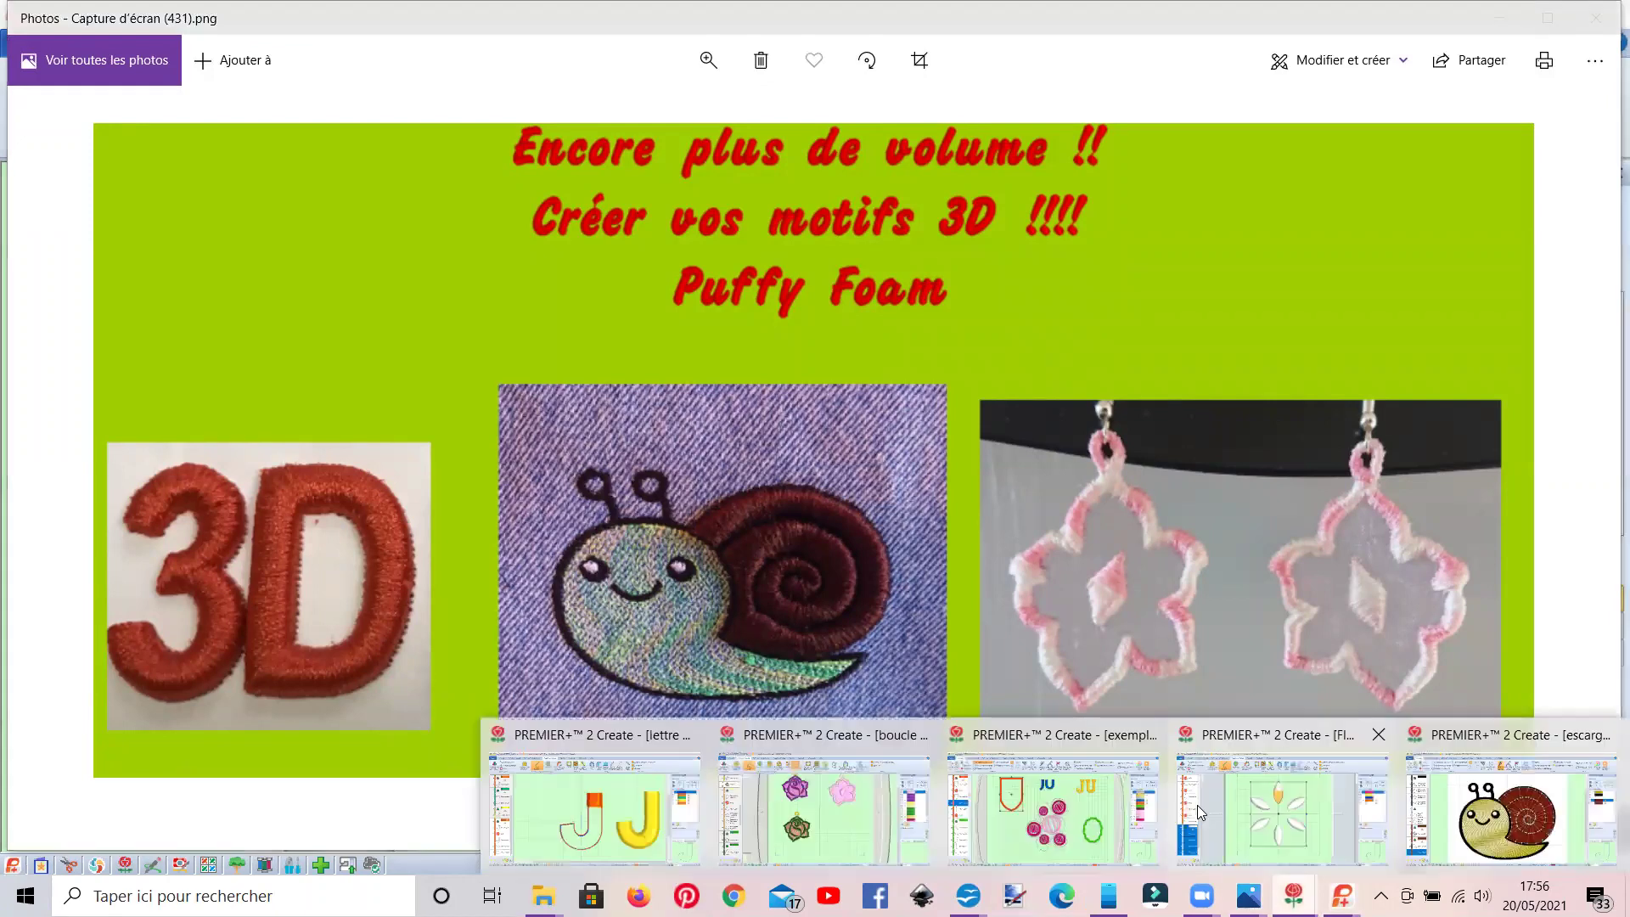
click(1248, 818)
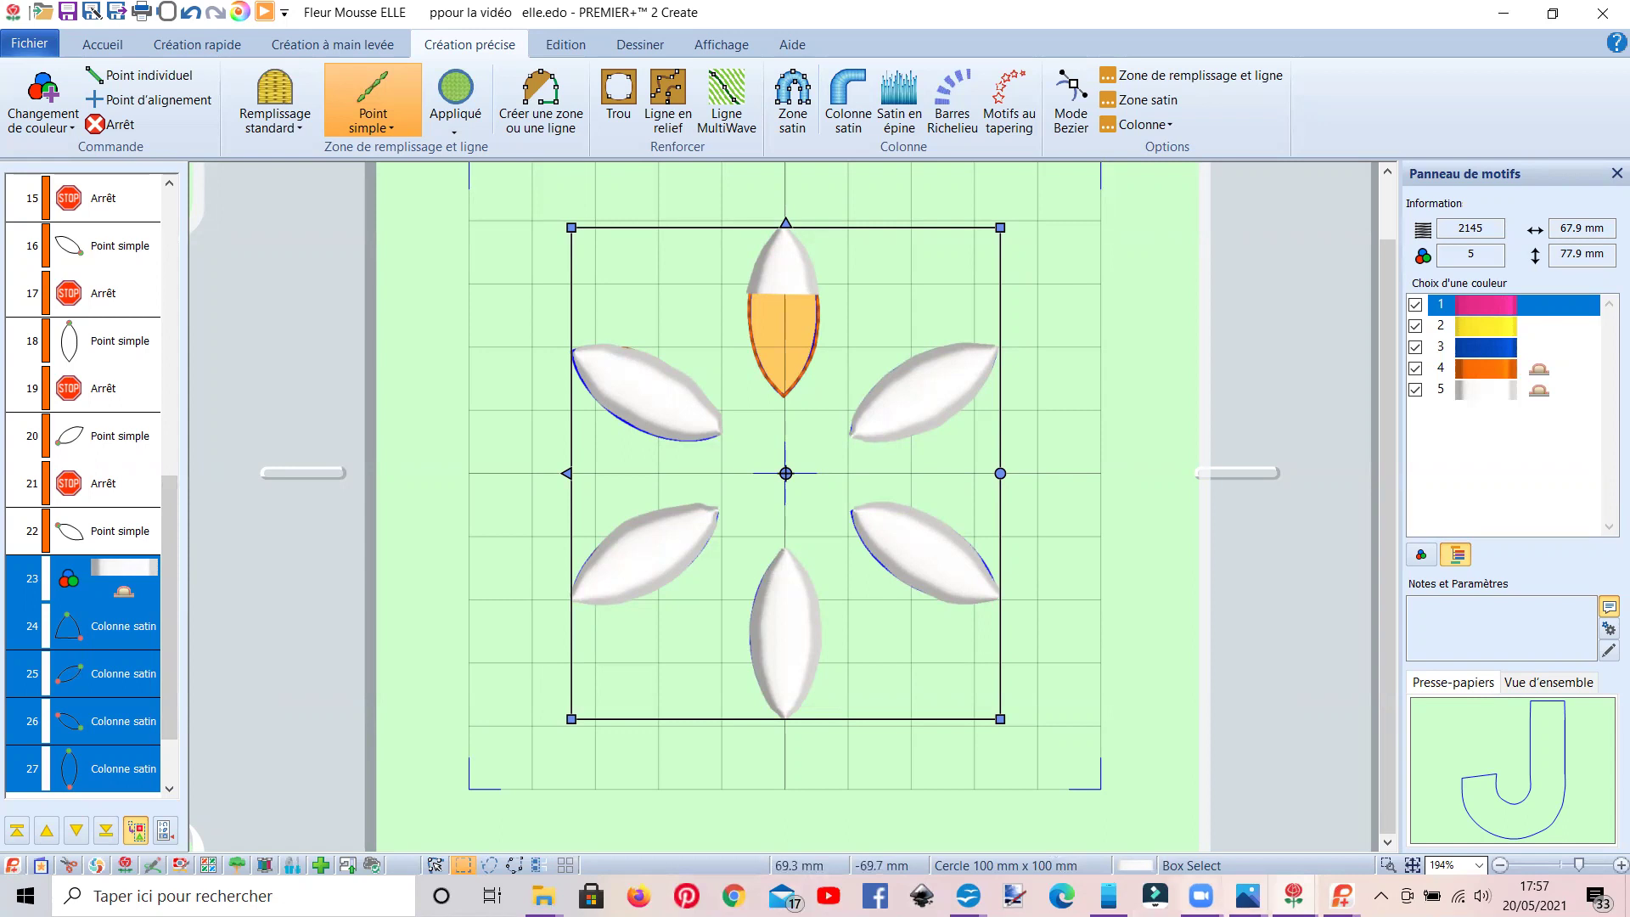
Examine the two satin columns of the shell in escargot mousse.edo and compare them with the Puffy Foam sample image in Photos.
mouse_move(1293, 895)
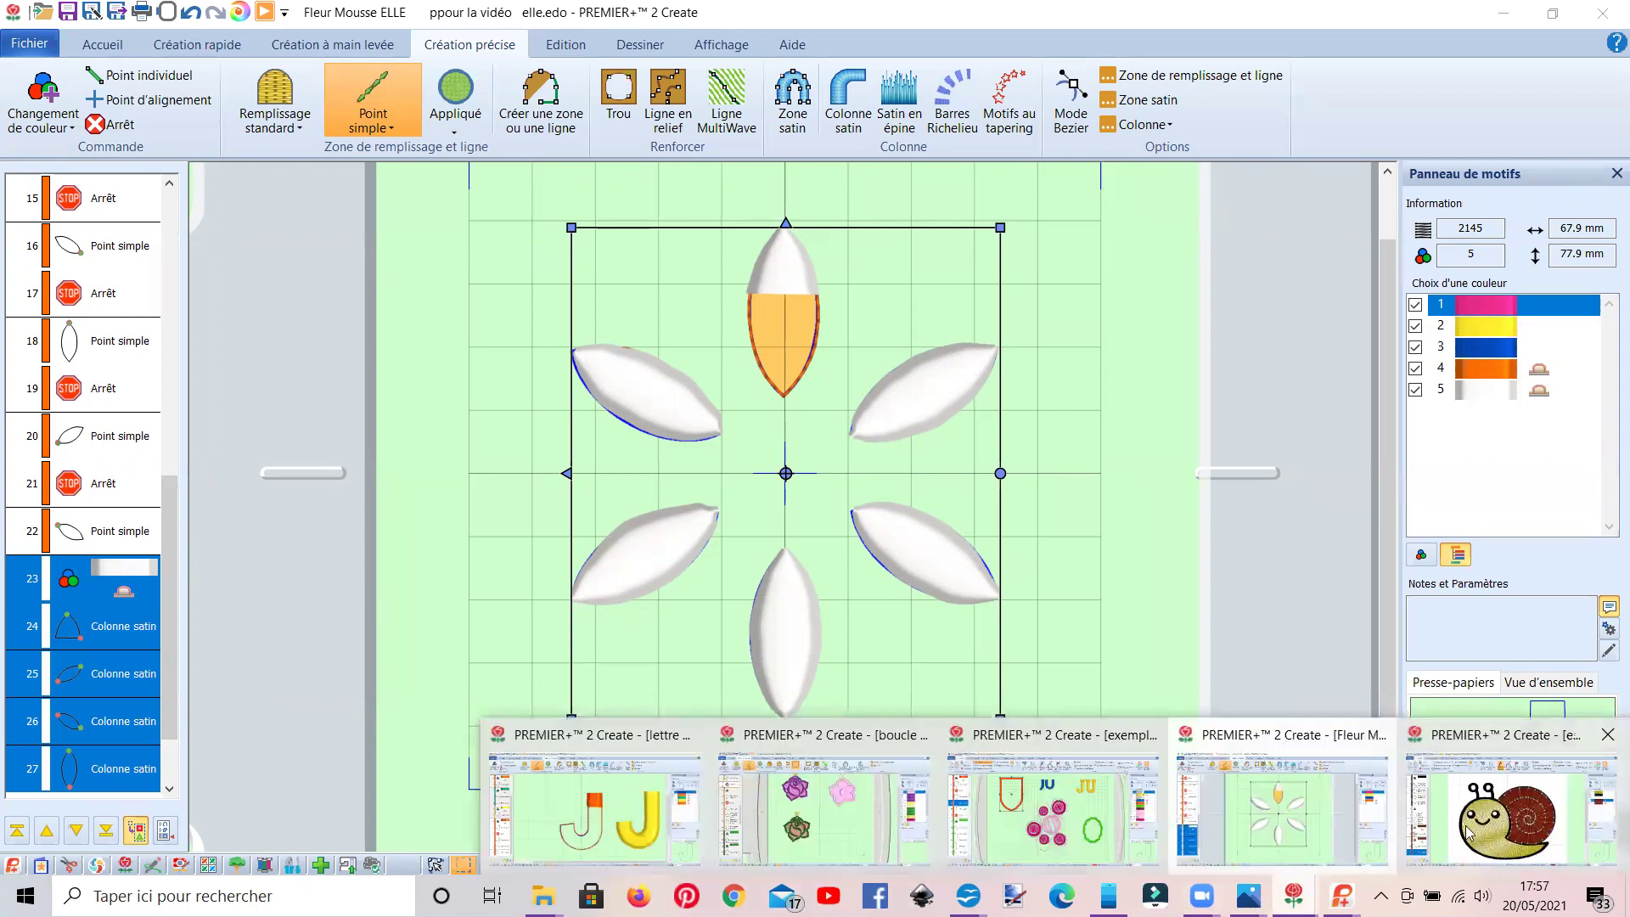
click(1541, 819)
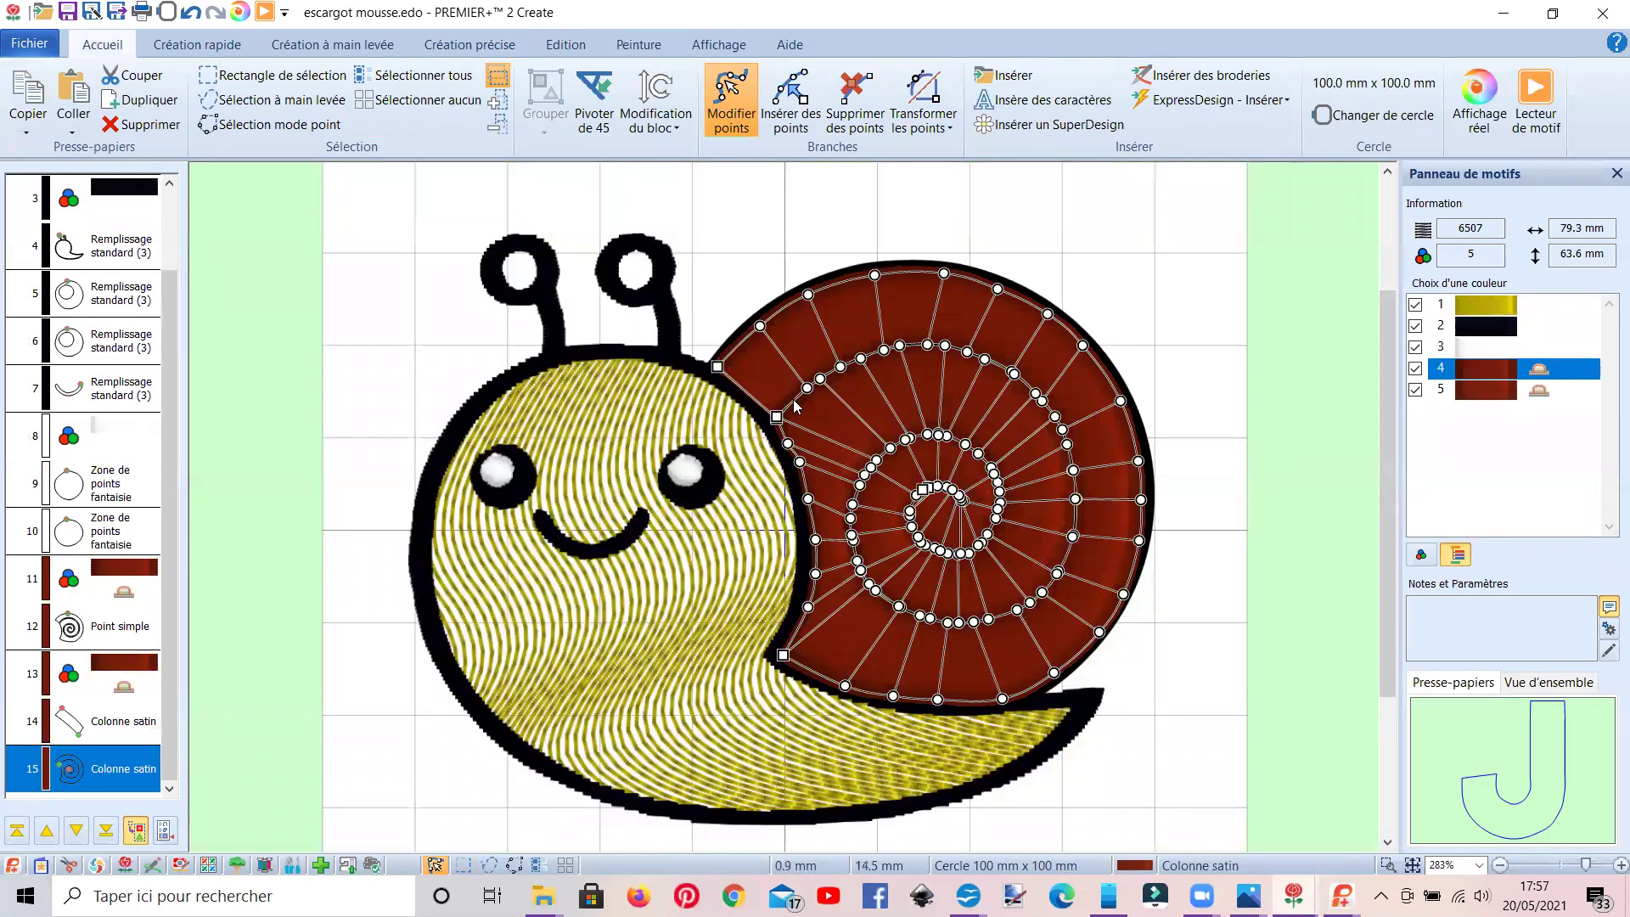
click(129, 732)
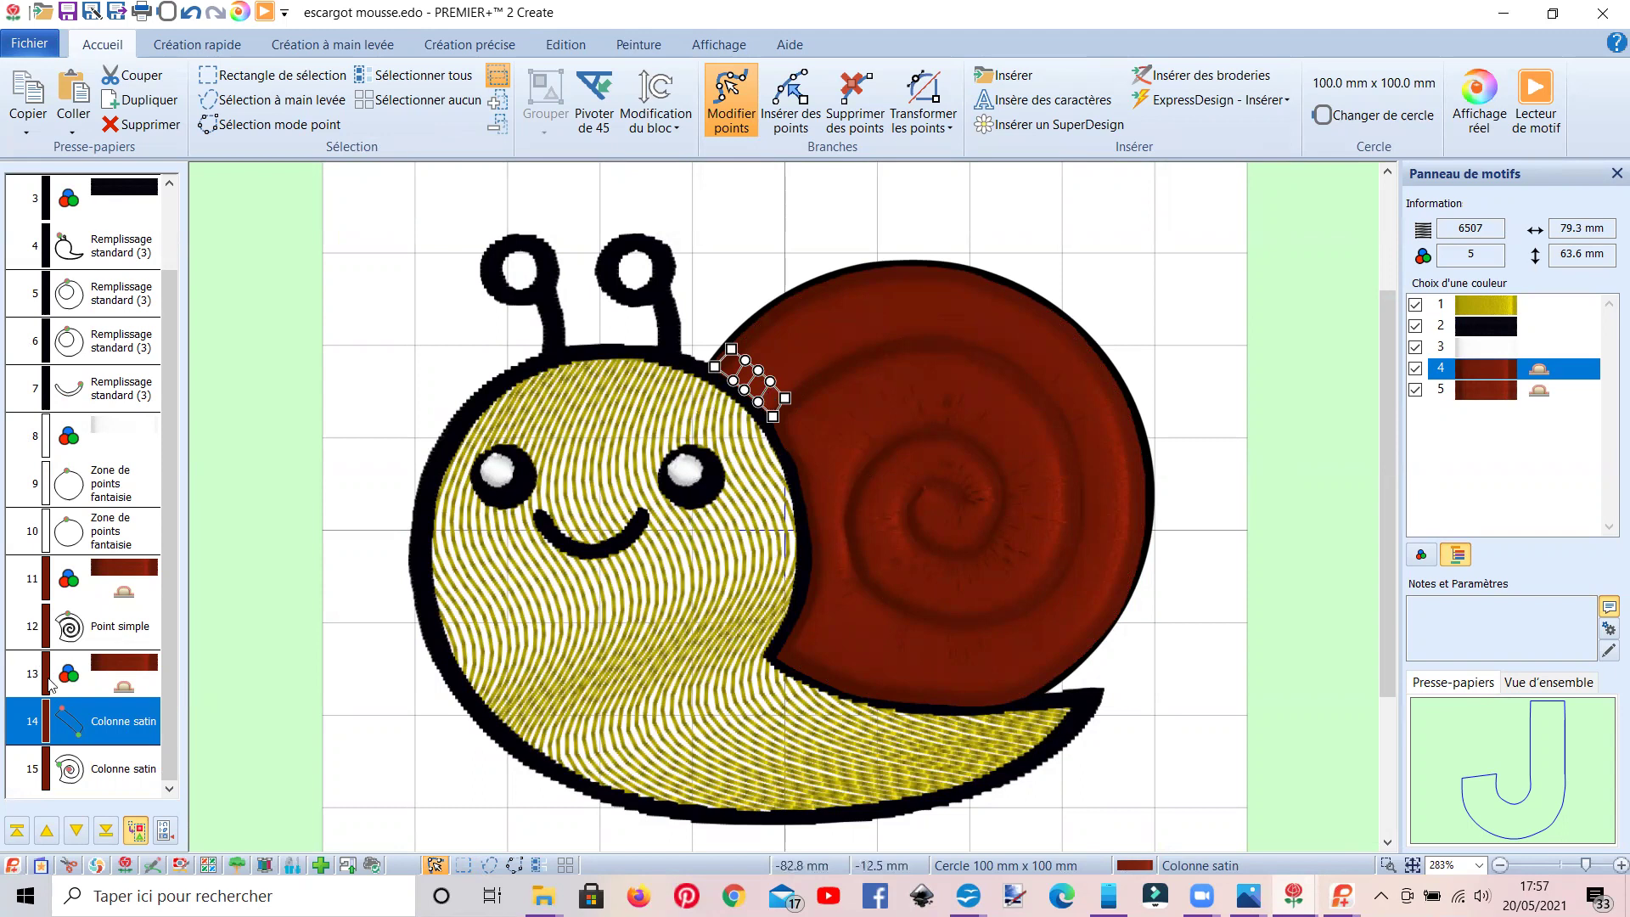
click(110, 764)
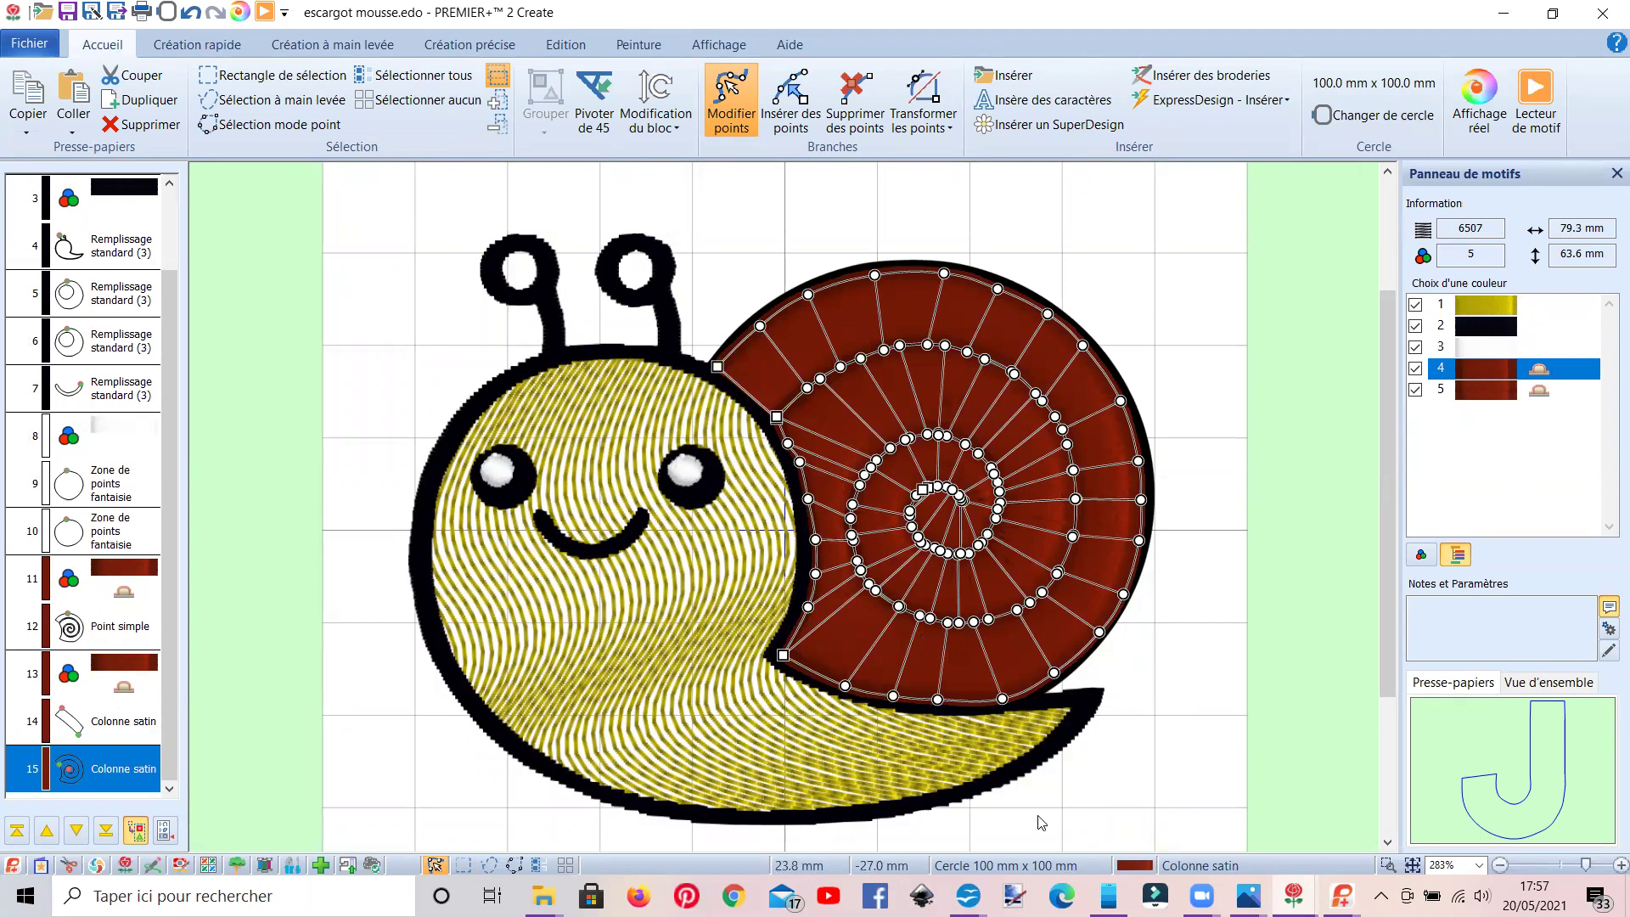
click(1197, 890)
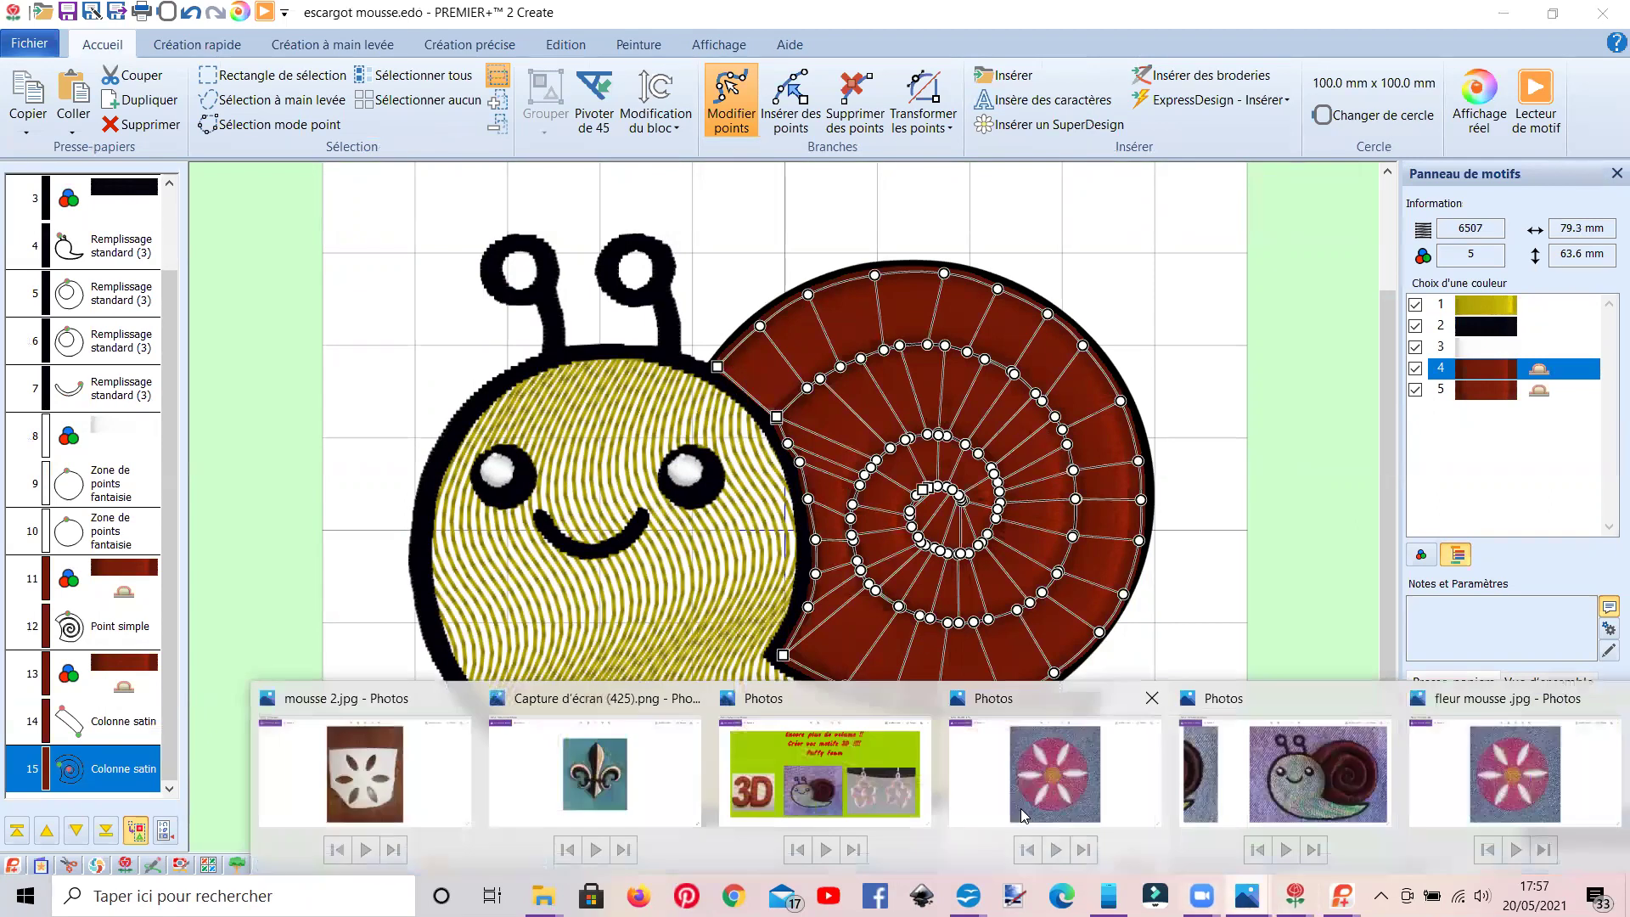
click(895, 781)
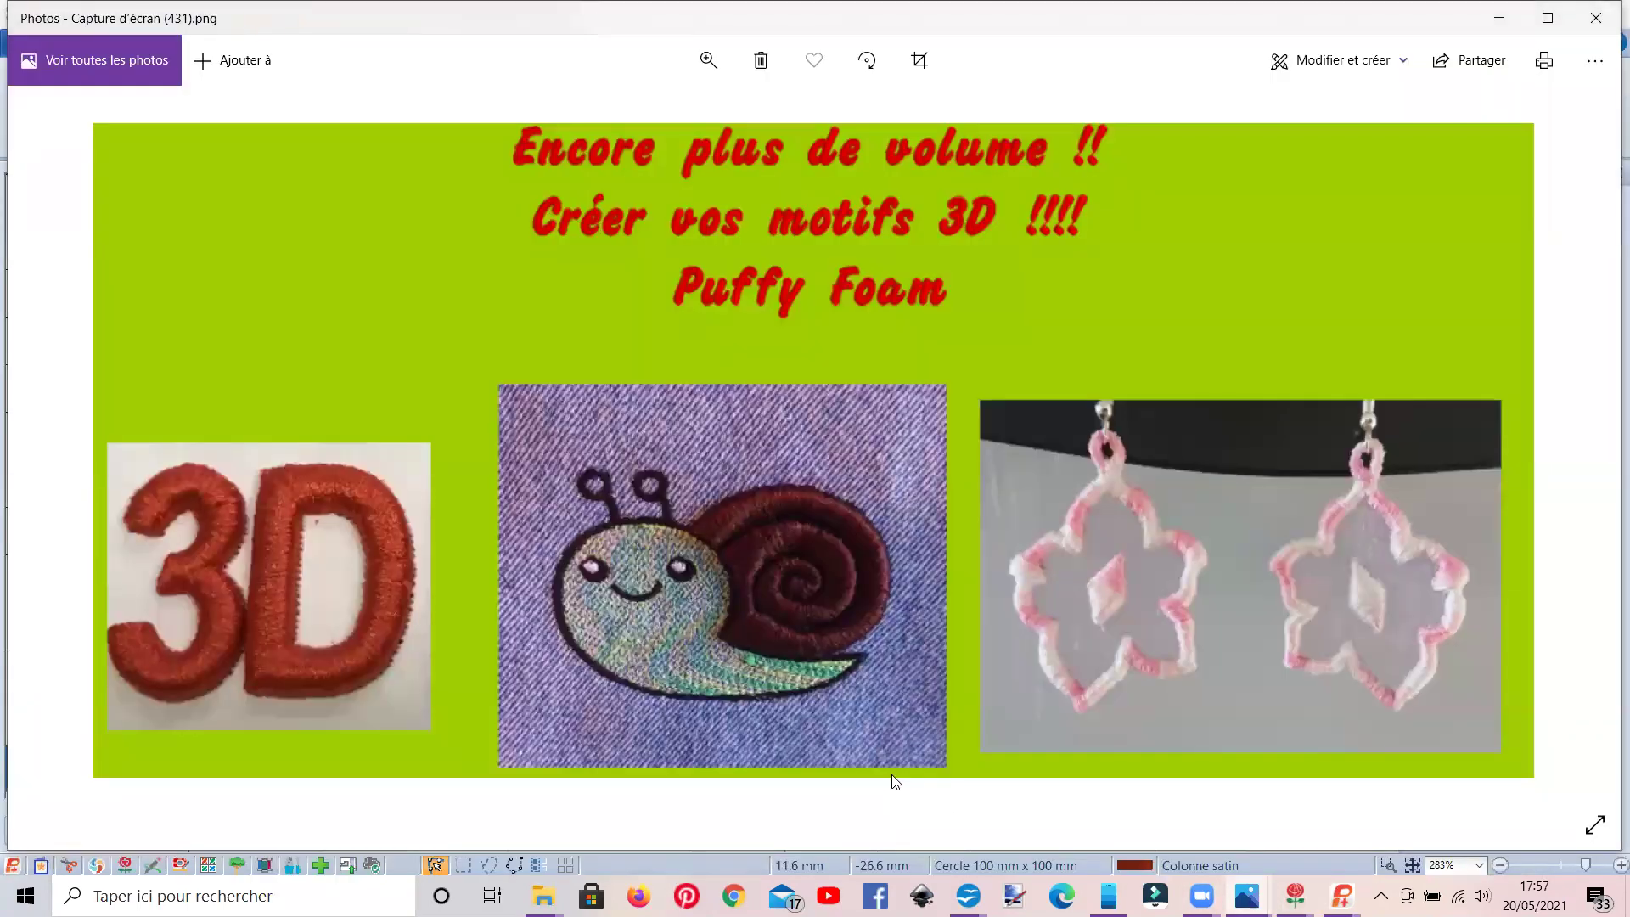